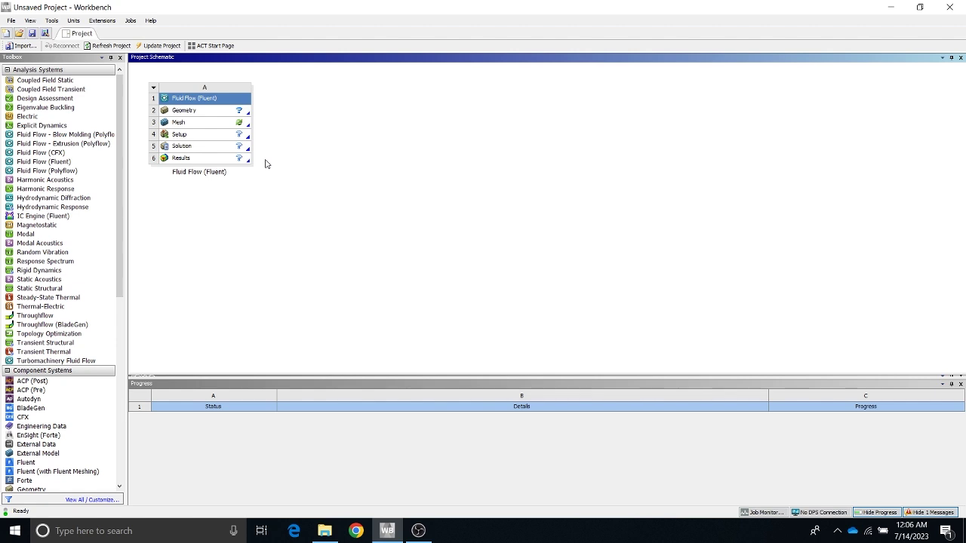
Import the Geom geometry file into the Fluid Flow (Fluent) system and open it for editing in SpaceClaim
right_click(217, 115)
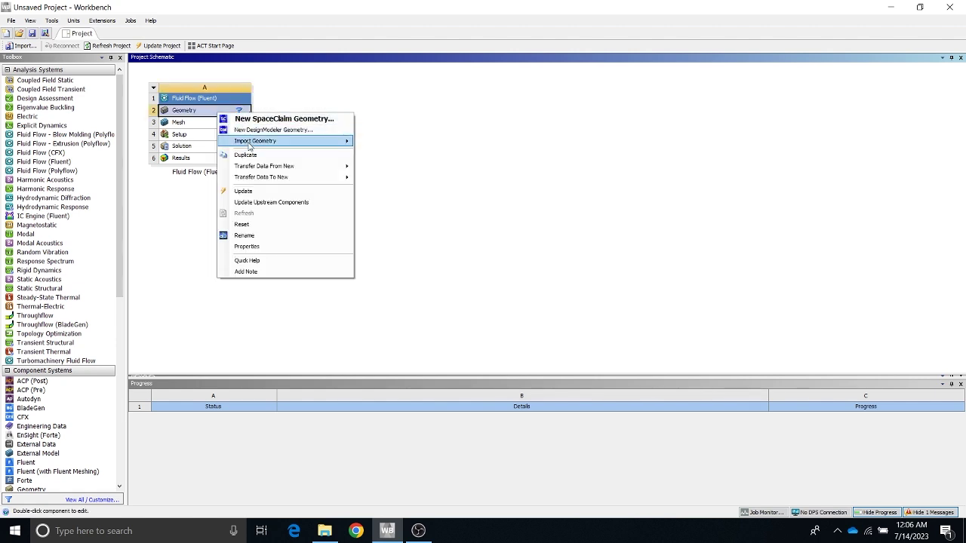
mouse_move(317, 141)
left_click(382, 156)
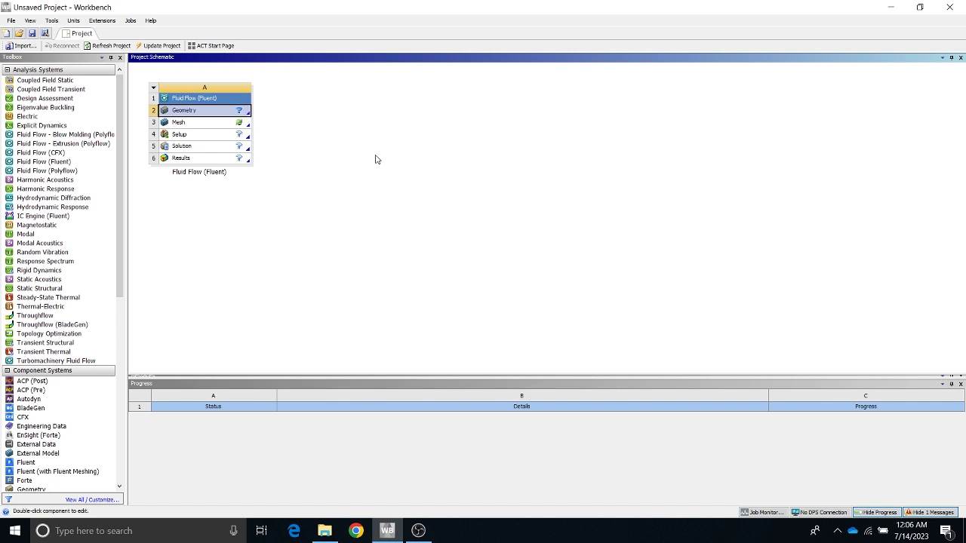
right_click(226, 113)
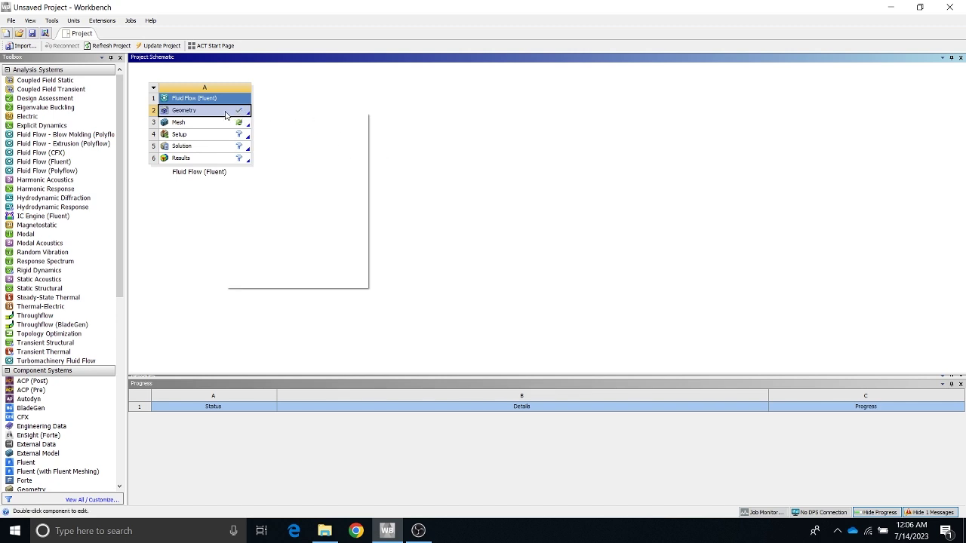
left_click(243, 118)
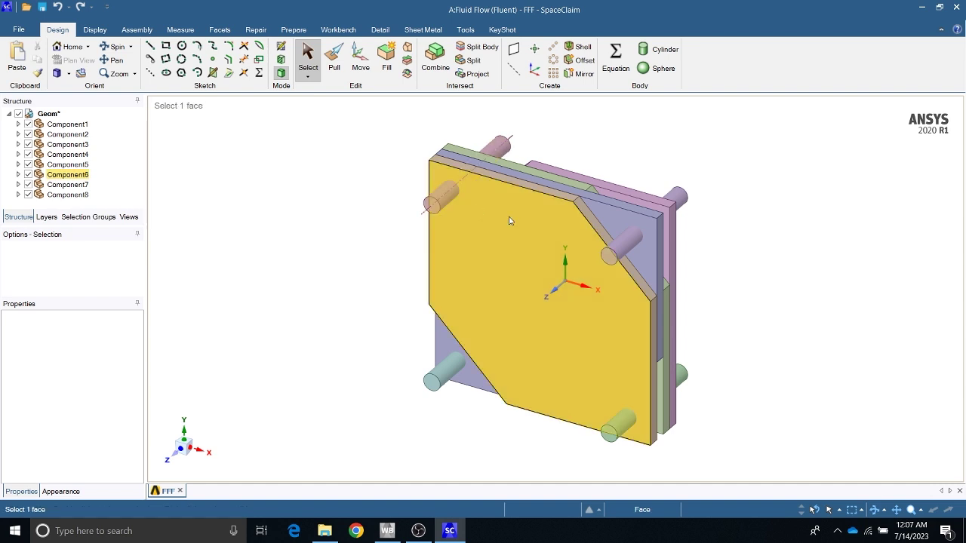
Examine the imported assembly of stacked plates and through tubes from the front and the side
left_click(653, 240)
middle_click_drag(654, 239, 636, 220)
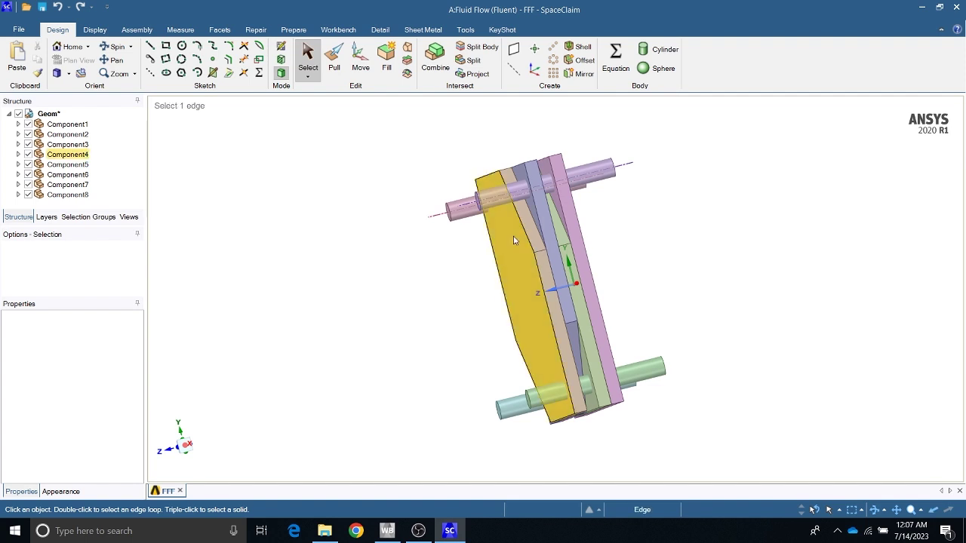
middle_click_drag(429, 294, 502, 270)
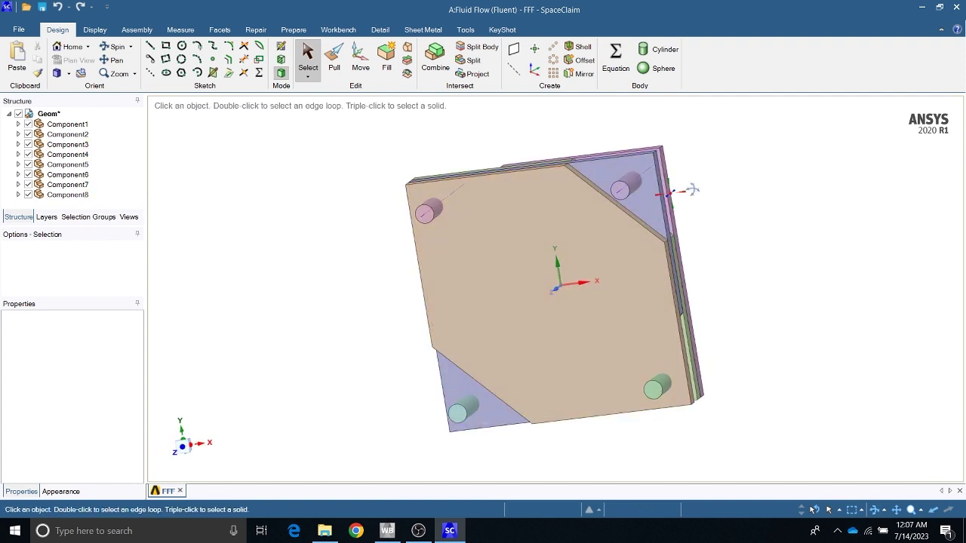
middle_click_drag(686, 188, 542, 202)
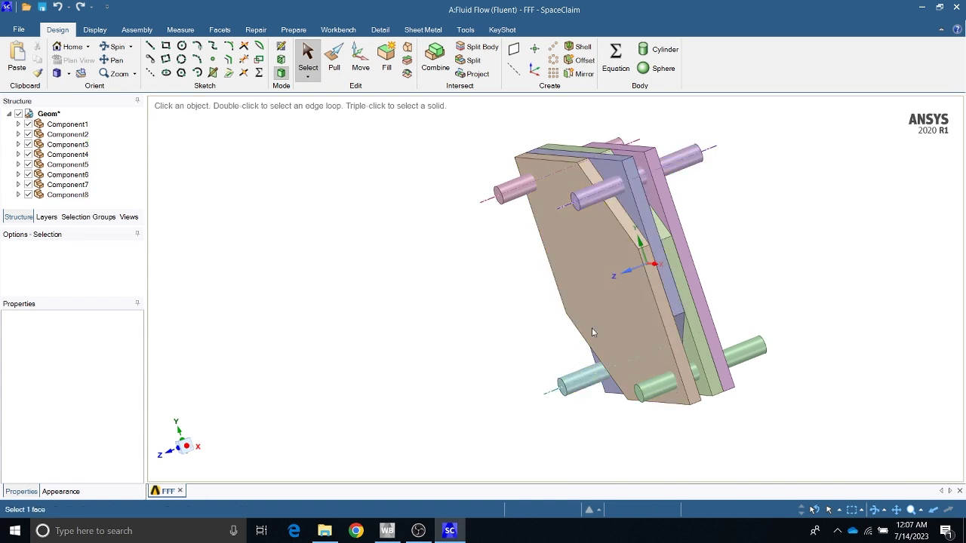
key("Escape")
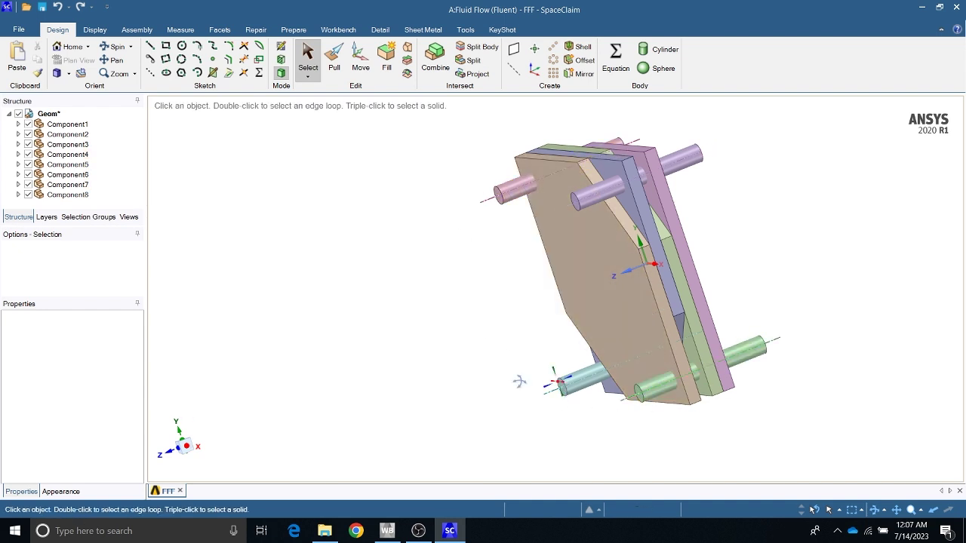
middle_click_drag(521, 383, 588, 249)
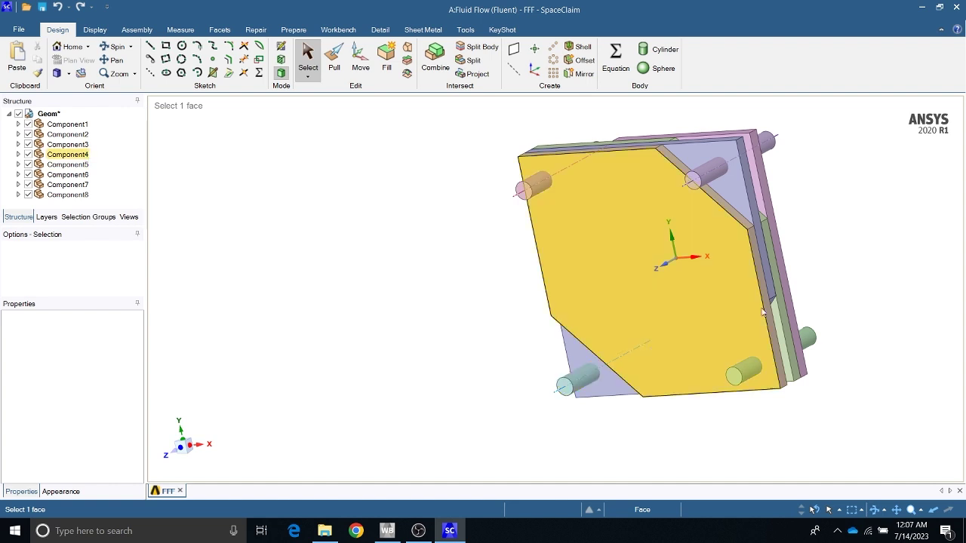
mouse_move(868, 218)
middle_mouse_down()
mouse_move(813, 218)
mouse_move(858, 229)
middle_mouse_up()
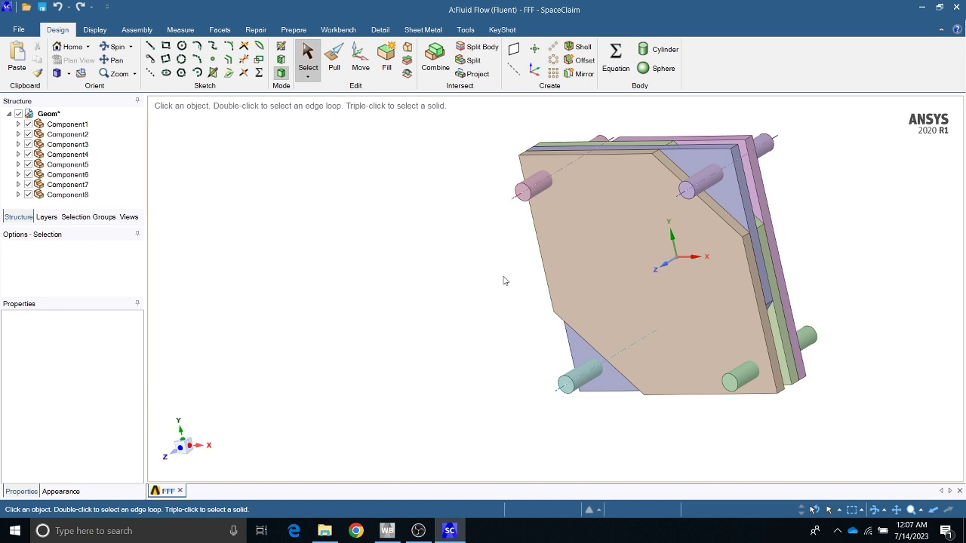
left_click(564, 215)
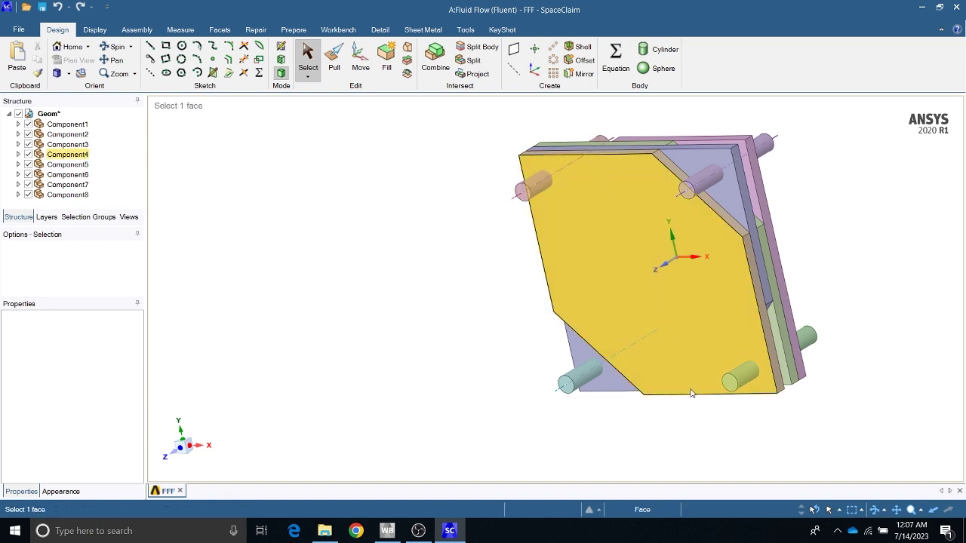
left_click(737, 402)
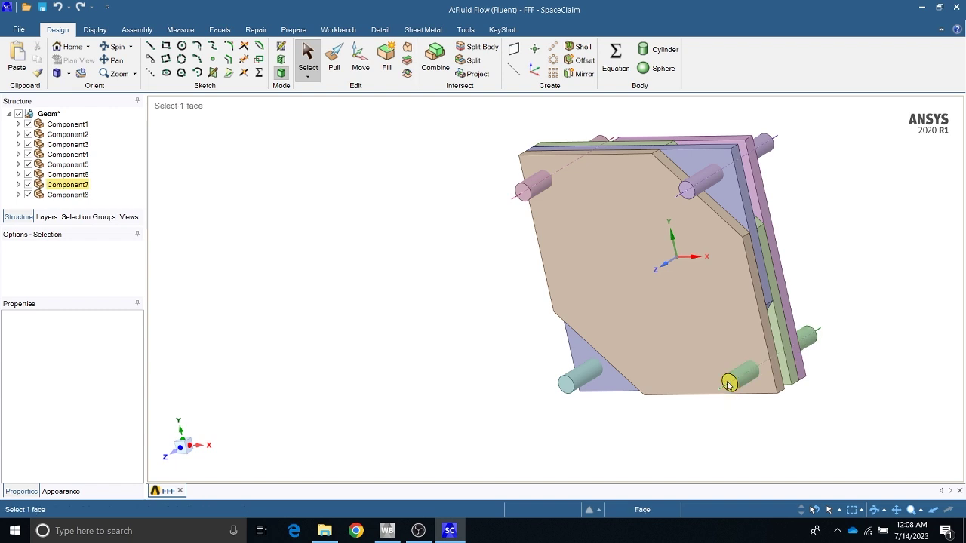
left_click(677, 369)
left_click(521, 308)
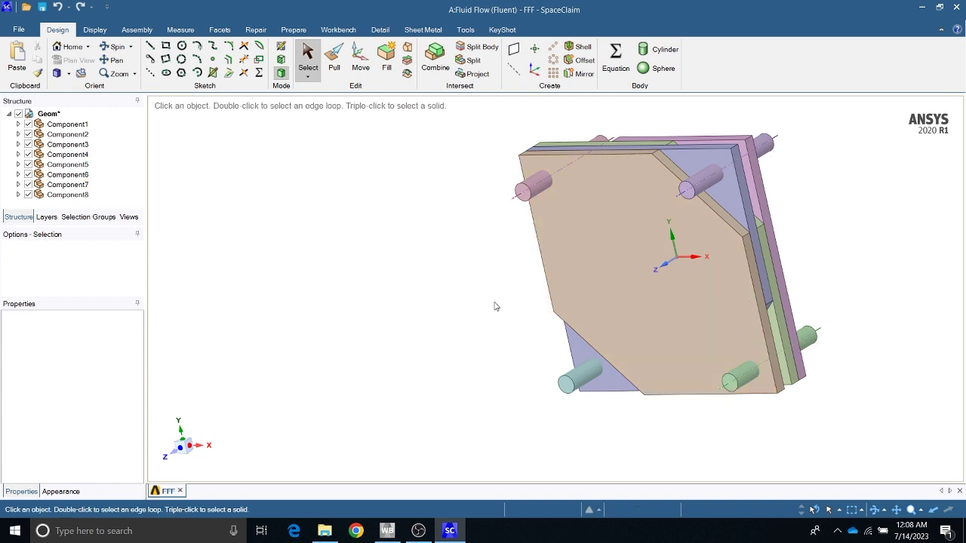
left_click(737, 300)
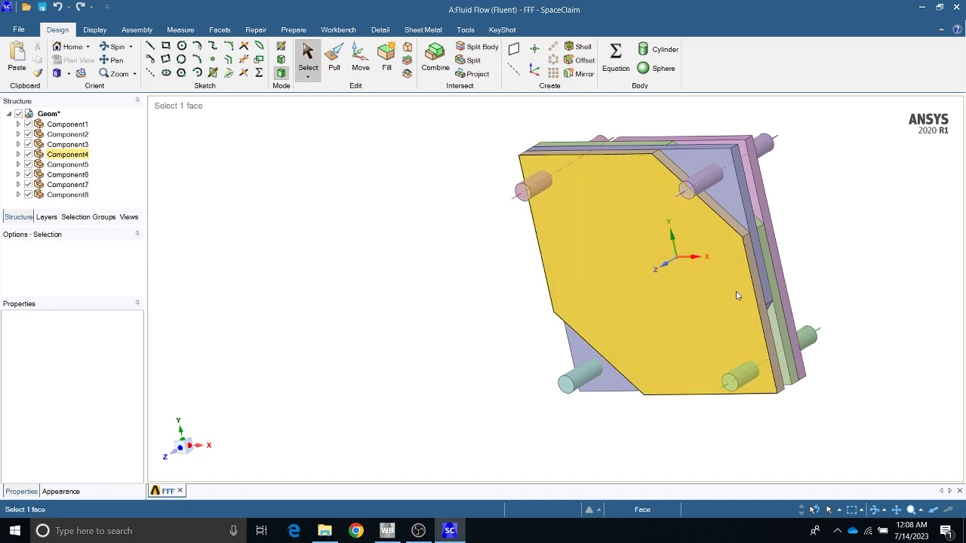
left_click(851, 242)
middle_click_drag(851, 242, 885, 239)
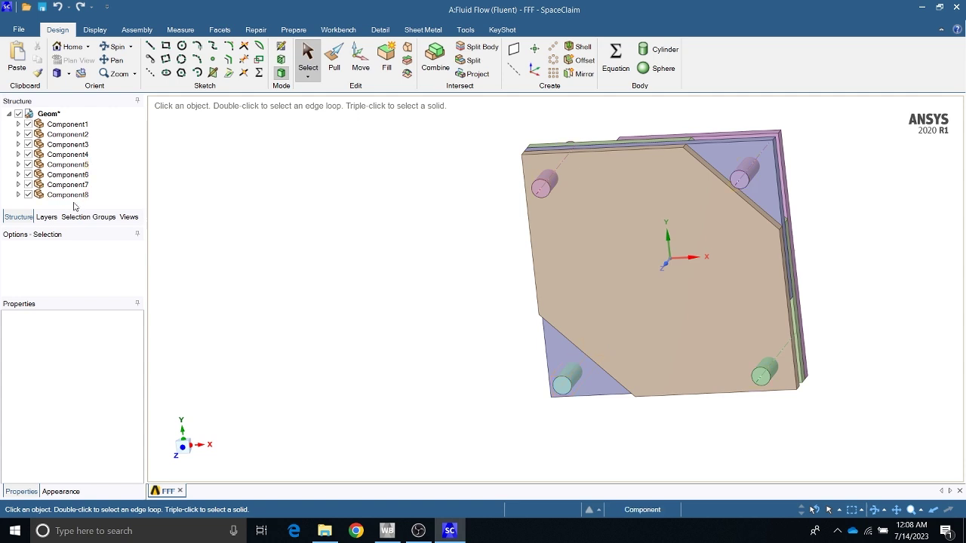
Hide the four tubes, Component5 through Component8, leaving only the plates displayed
left_click(28, 165)
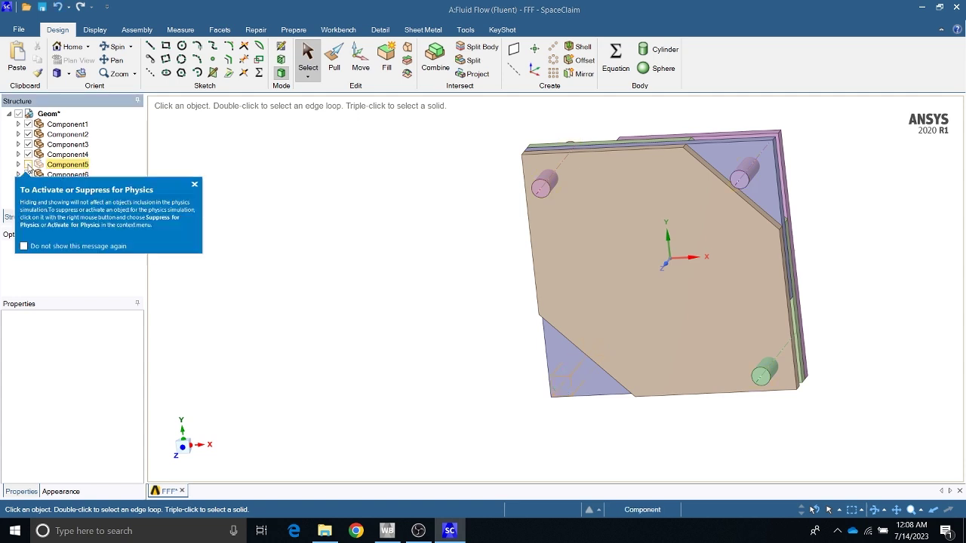
left_click(195, 185)
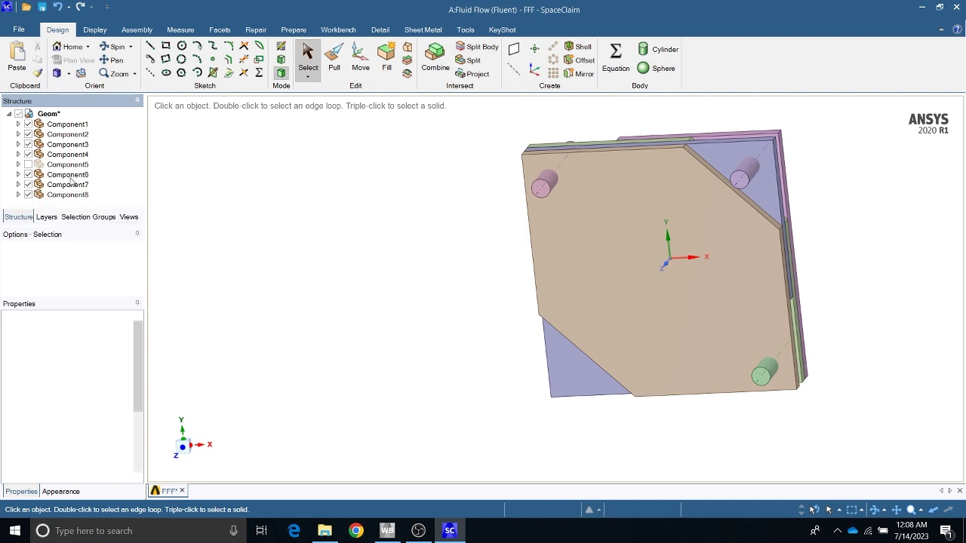
left_click(30, 175)
left_click(28, 175)
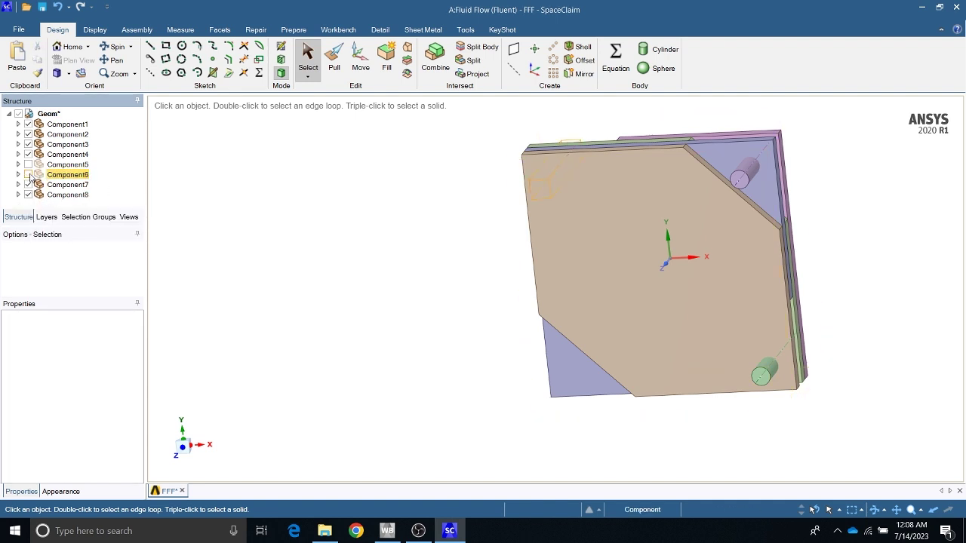
left_click(27, 184)
left_click(28, 195)
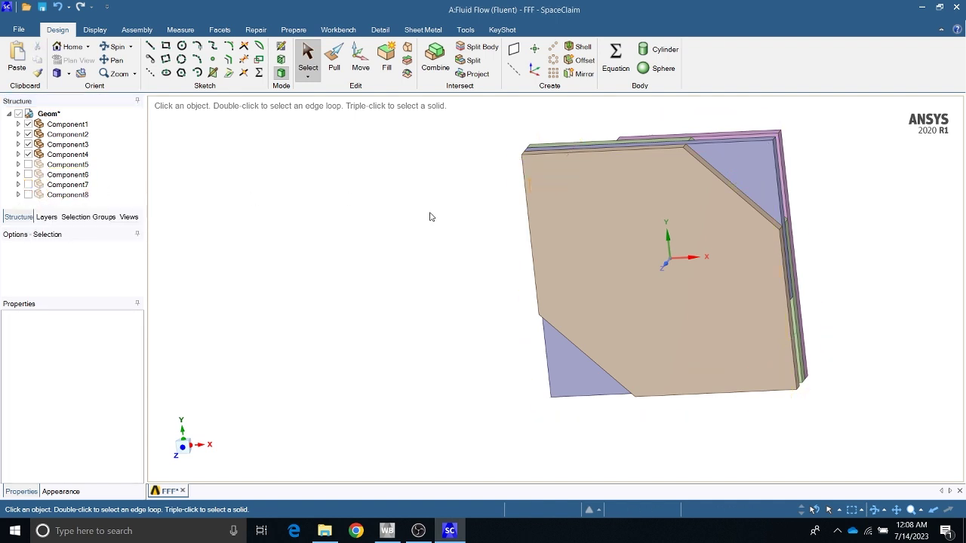
Hide Component1 to identify its plate in the stack and show it again
middle_click_drag(427, 215, 321, 215)
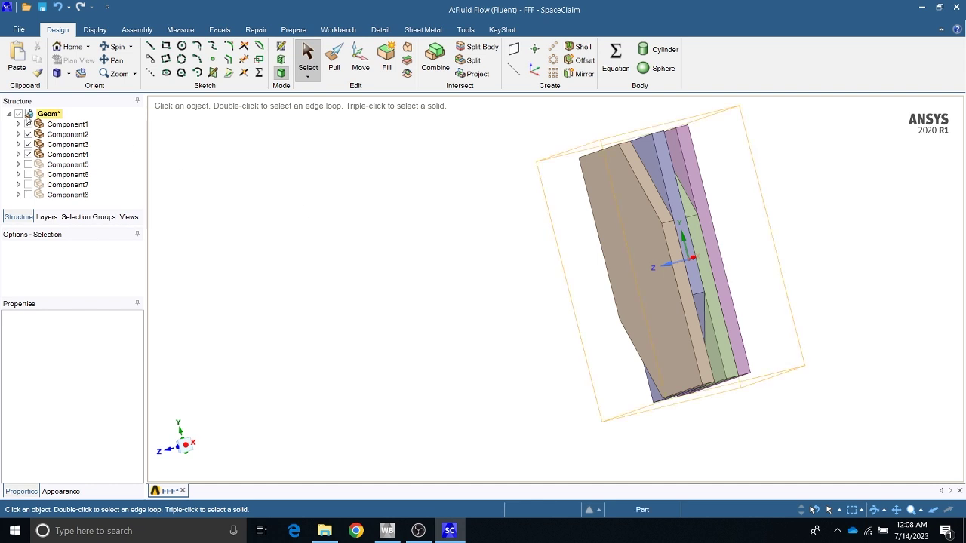
left_click(30, 124)
left_click(28, 125)
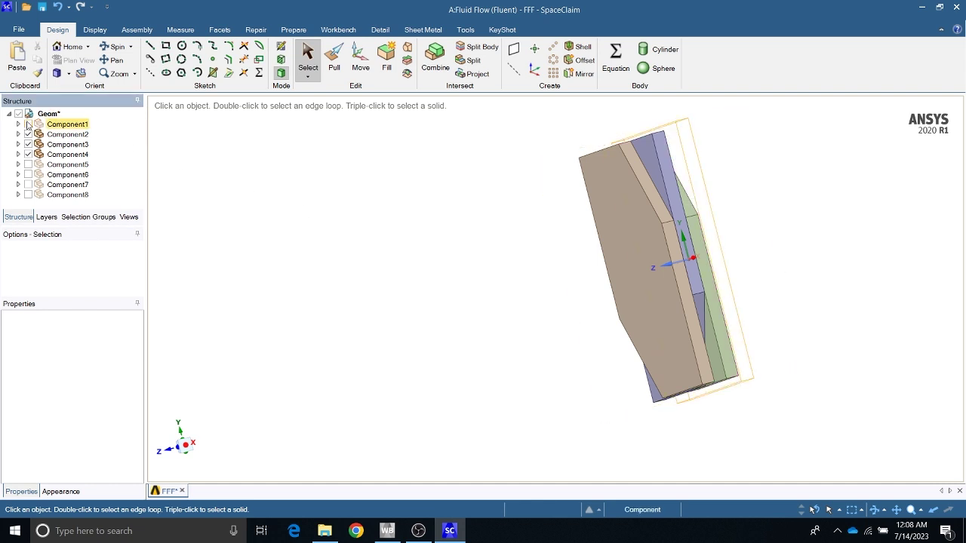
left_click(28, 124)
left_click(270, 202)
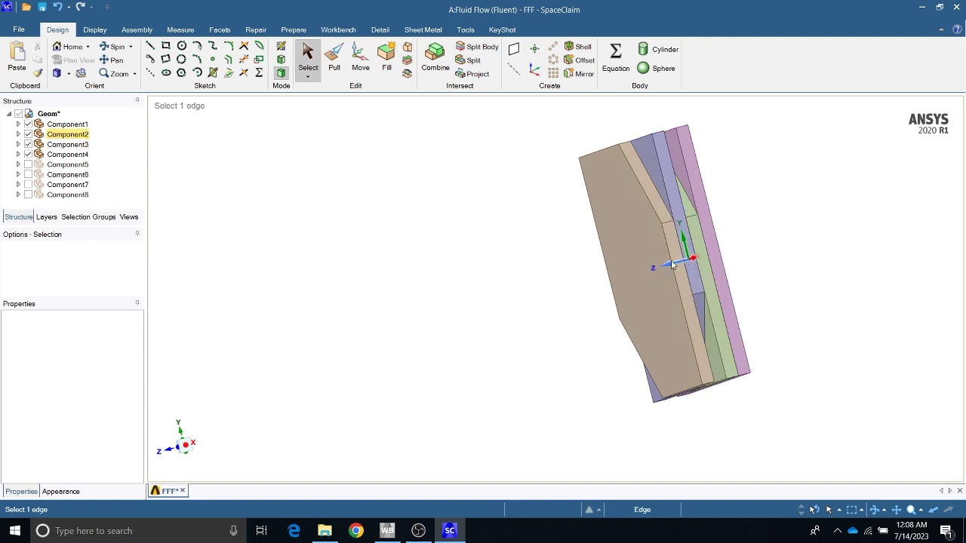
Examine the side faces of the four plates to see how Component1 through Component4 are stacked
middle_click_drag(759, 248, 709, 259)
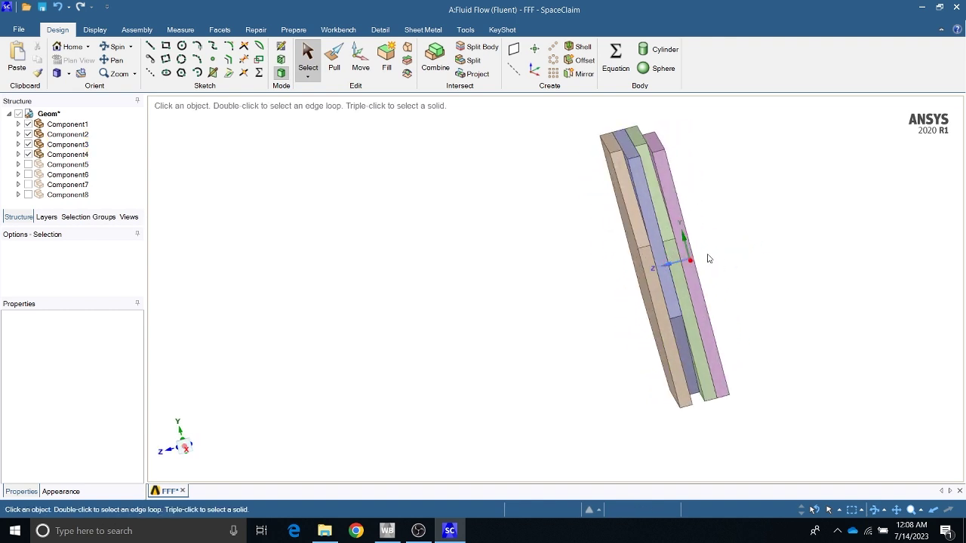
left_click(682, 196)
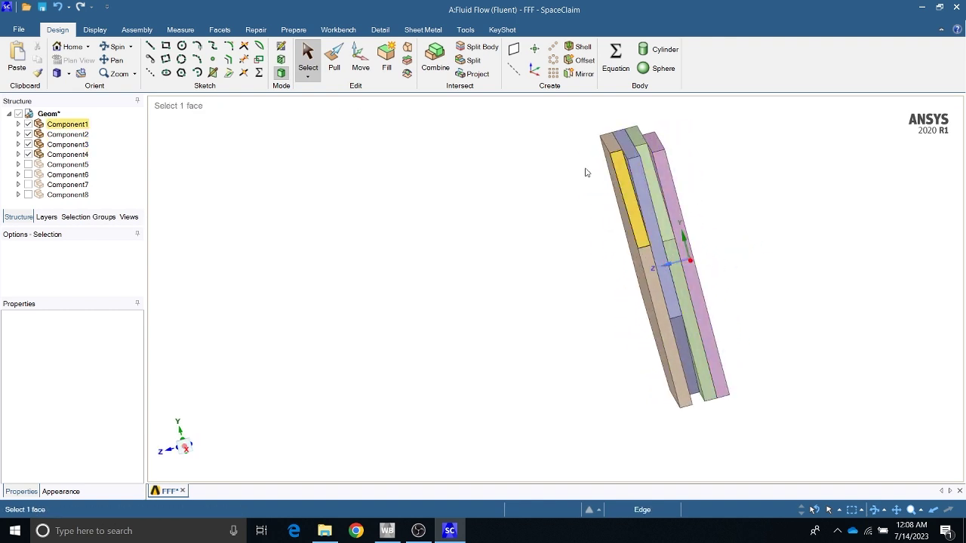
left_click(261, 147)
left_click(615, 181)
left_click(696, 166)
left_click(666, 168)
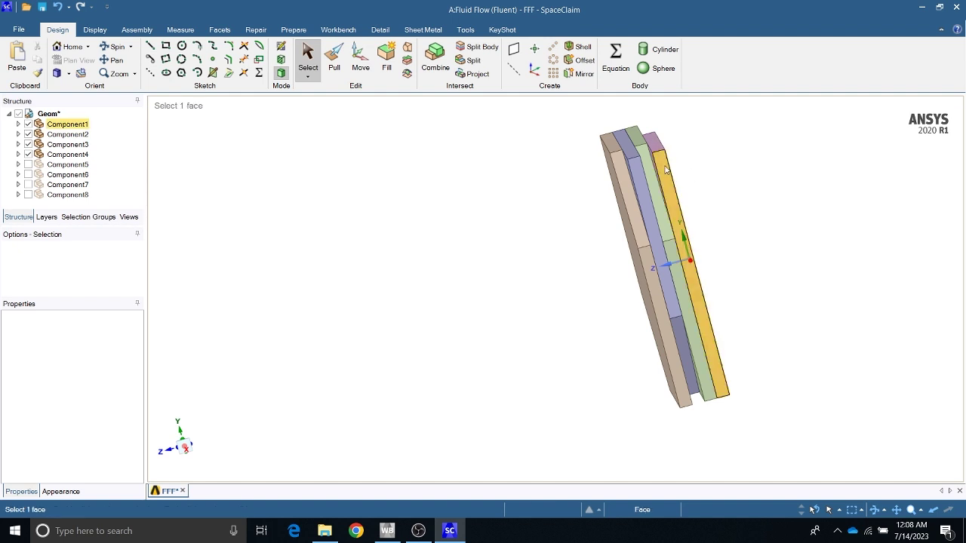
left_click(654, 168)
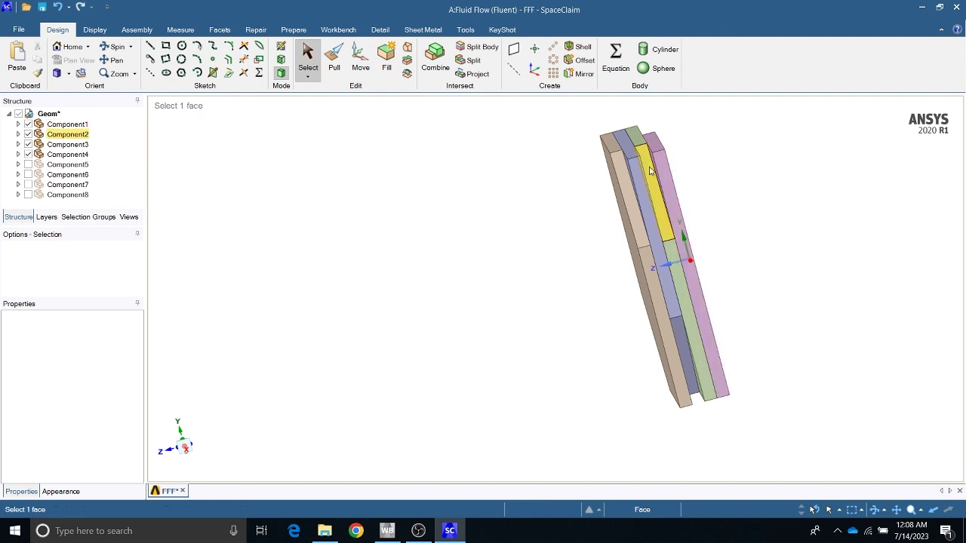
left_click(640, 186)
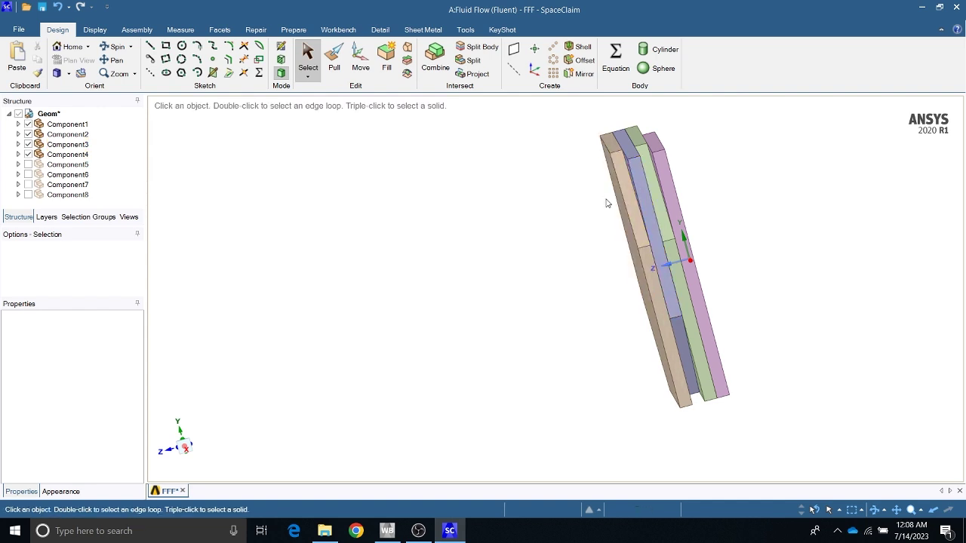
Show the four tubes, Component5 through Component8, again
left_click(28, 165)
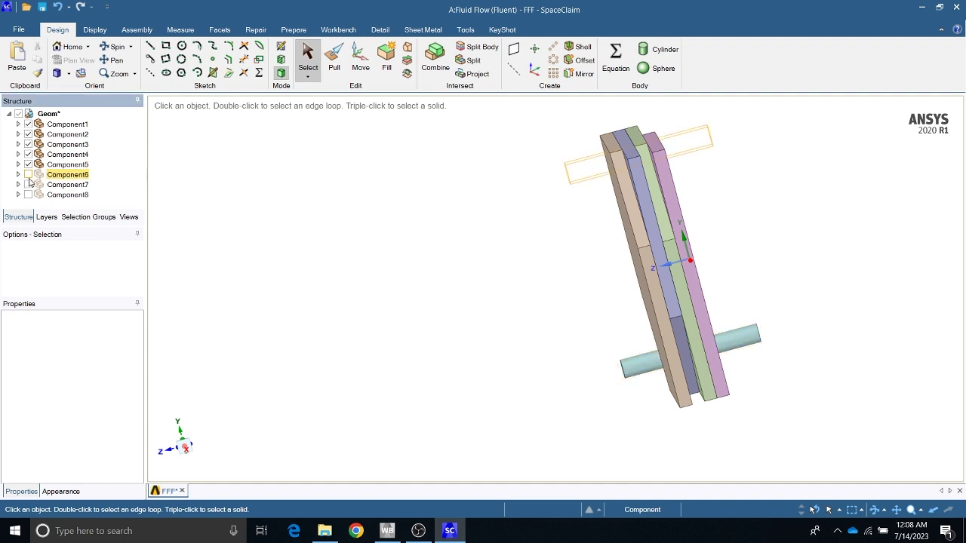
left_click(28, 174)
left_click(34, 184)
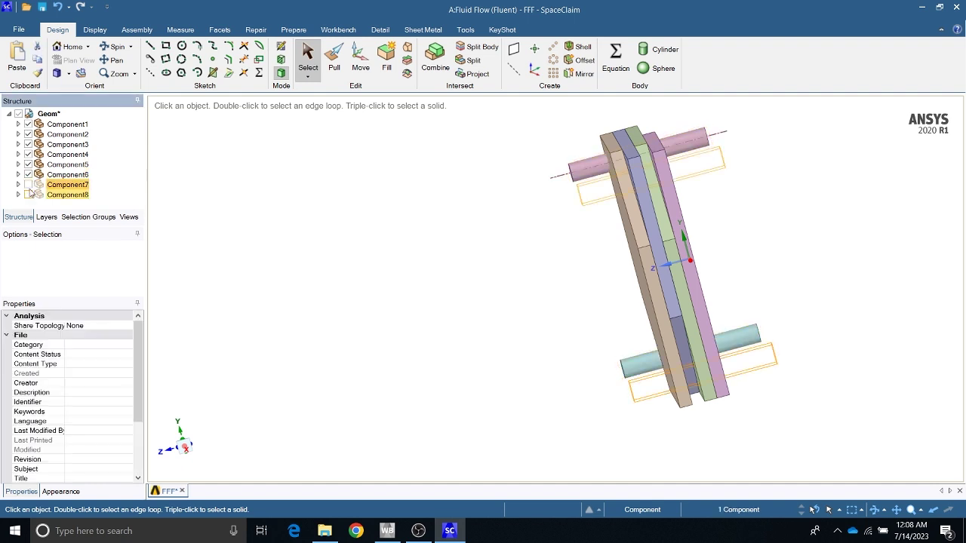
left_click(28, 195)
left_click(28, 185)
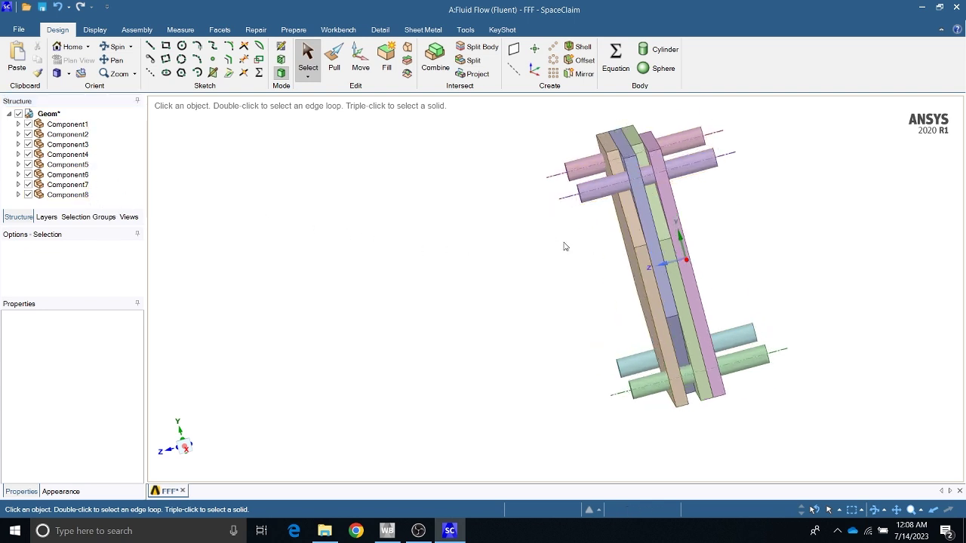
left_click(636, 256)
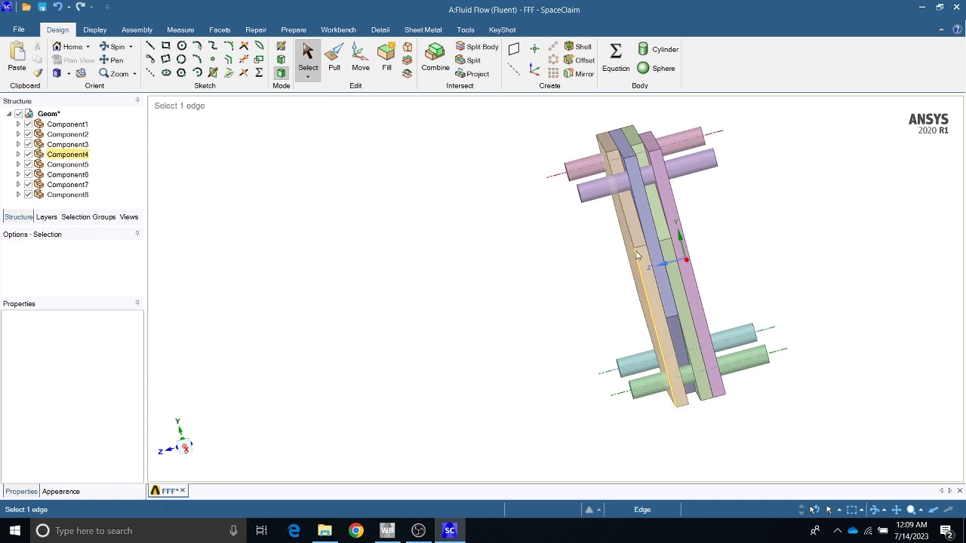
left_click(605, 260)
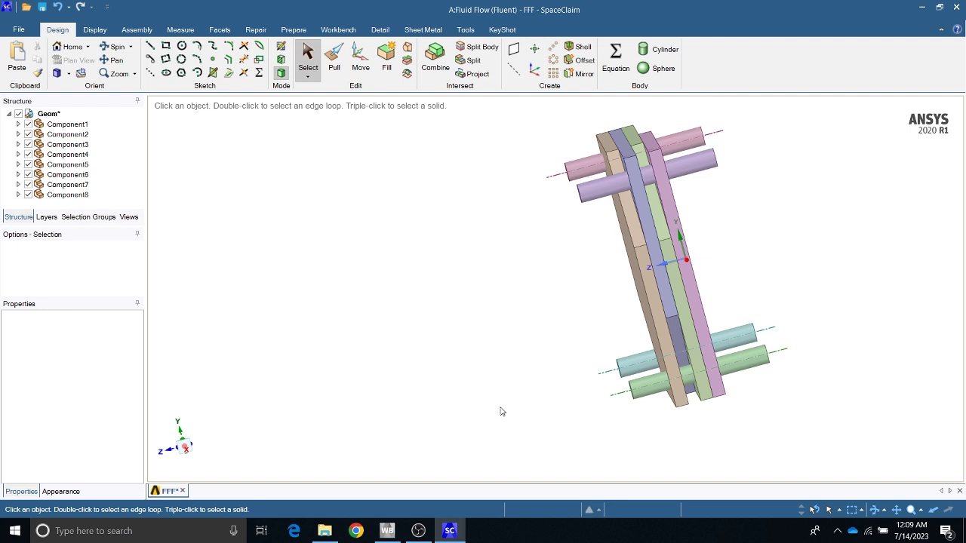
Switch to Workbench and open the Fluid Flow (Fluent) system's mesh for editing
mouse_move(387, 531)
left_click(351, 464)
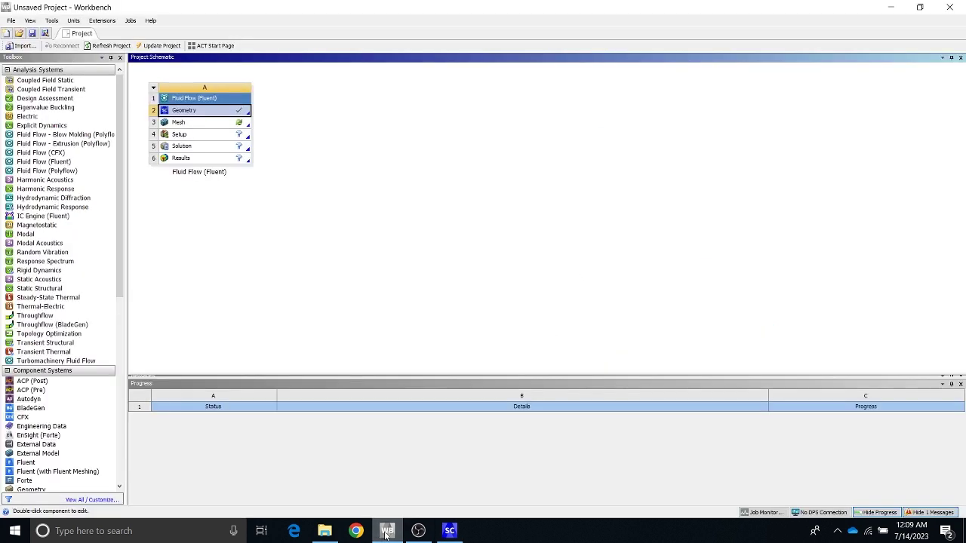
right_click(216, 130)
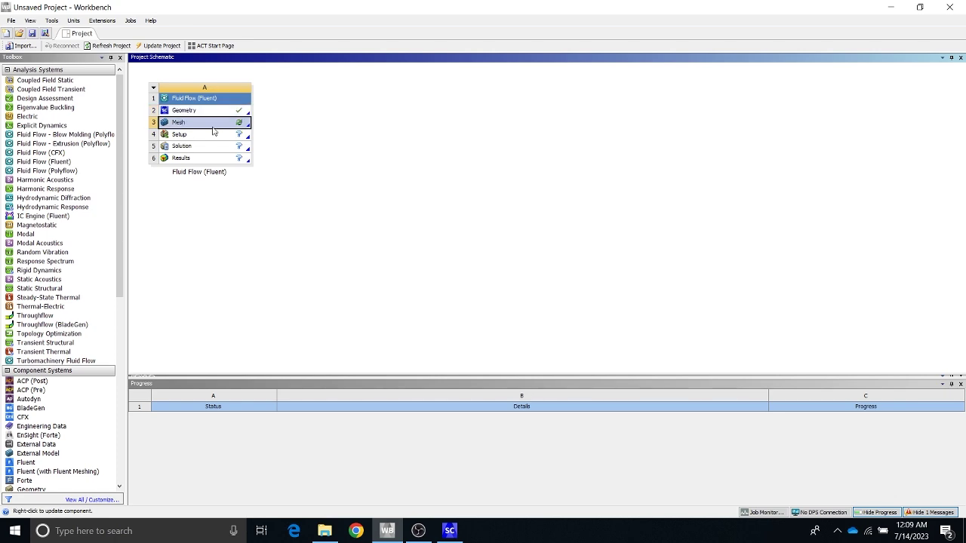
left_click(235, 132)
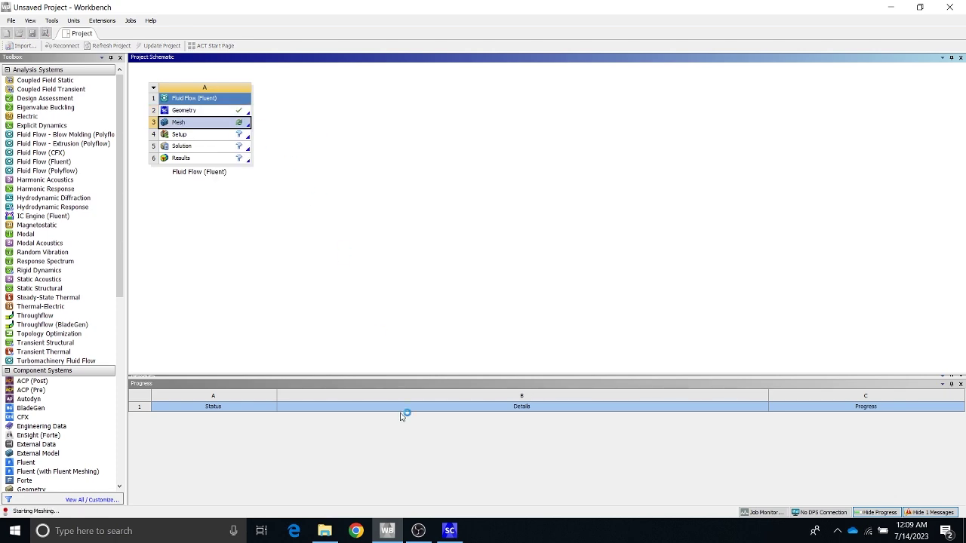
Close the SpaceClaim geometry window of the Fluid Flow (Fluent) system
mouse_move(453, 532)
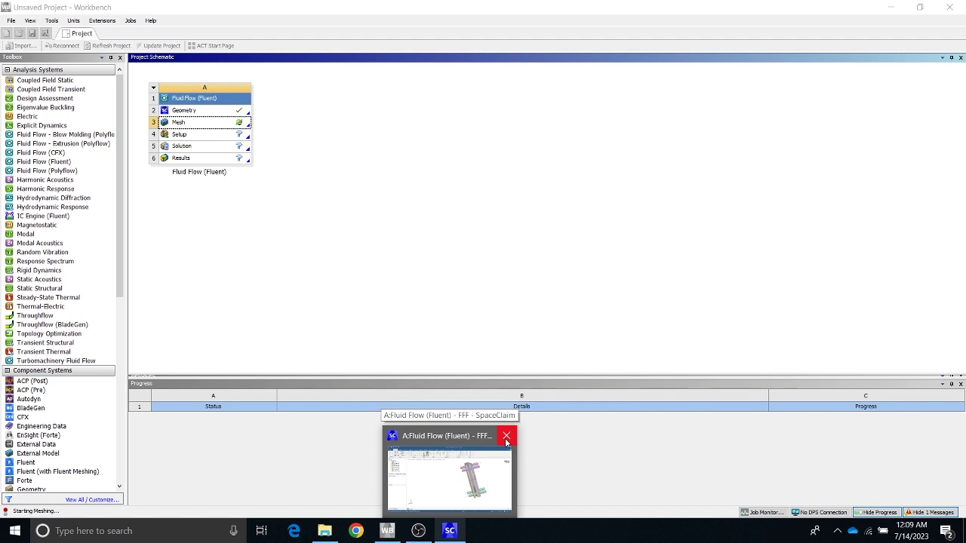
left_click(505, 440)
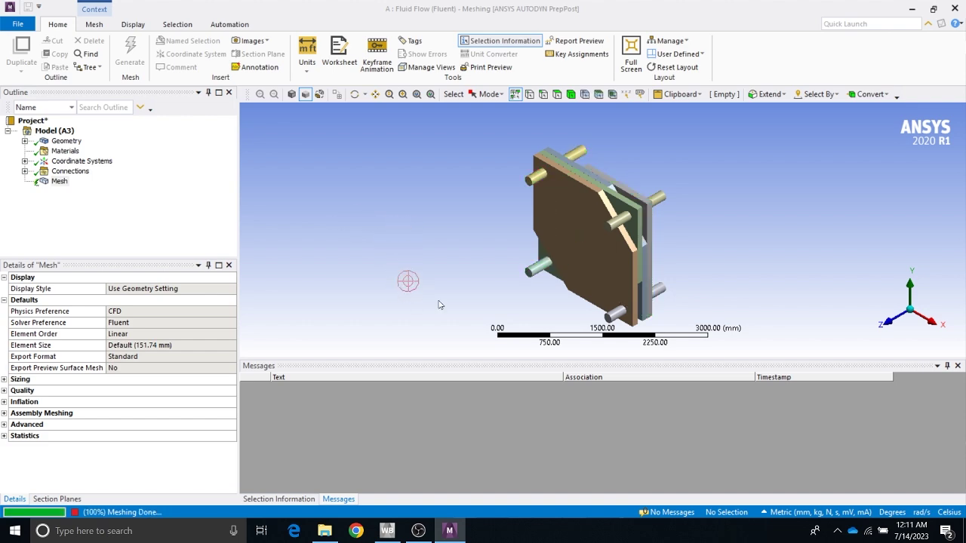
Set the global mesh element size to 20 mm and regenerate the mesh of the plate-and-tube assembly
middle_click_drag(451, 303, 573, 246)
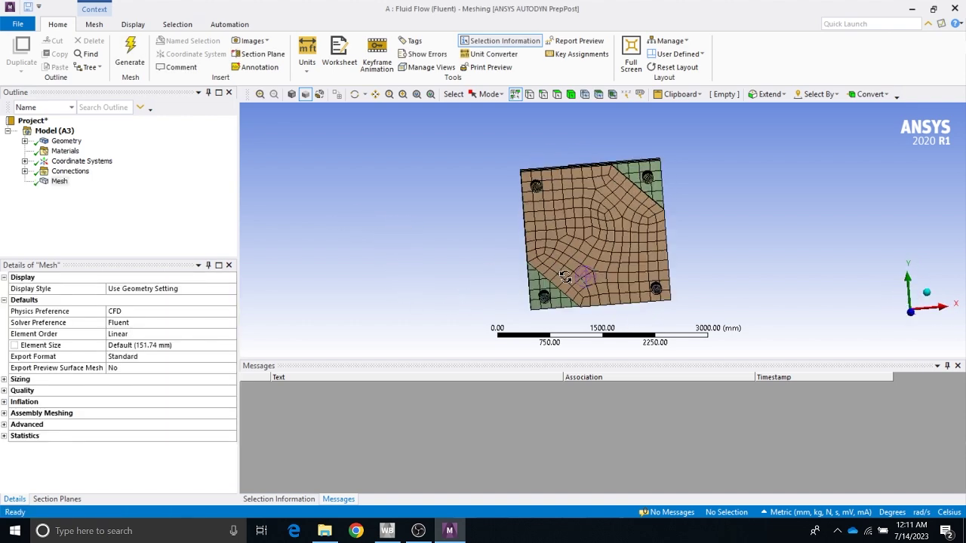
scroll(581, 245, "up", 6)
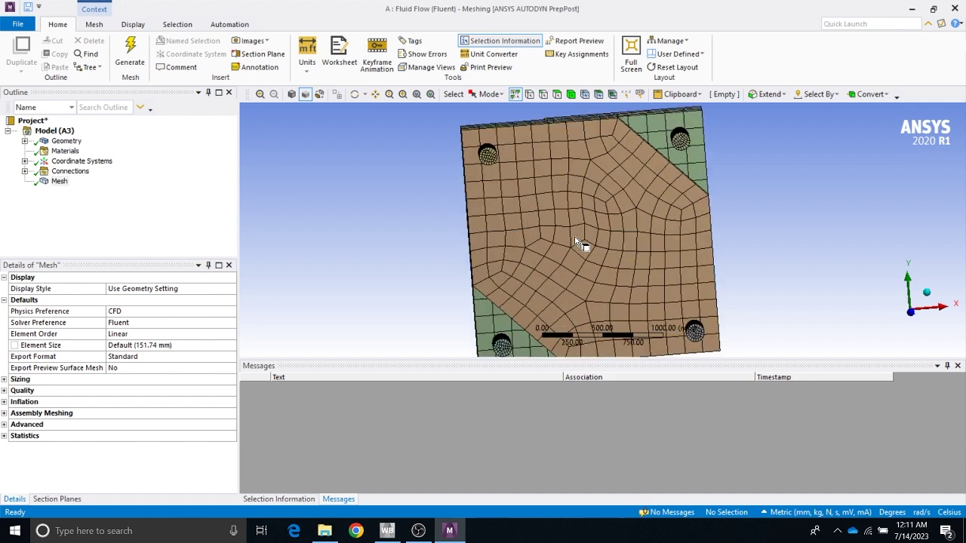
scroll(550, 234, "up", 1)
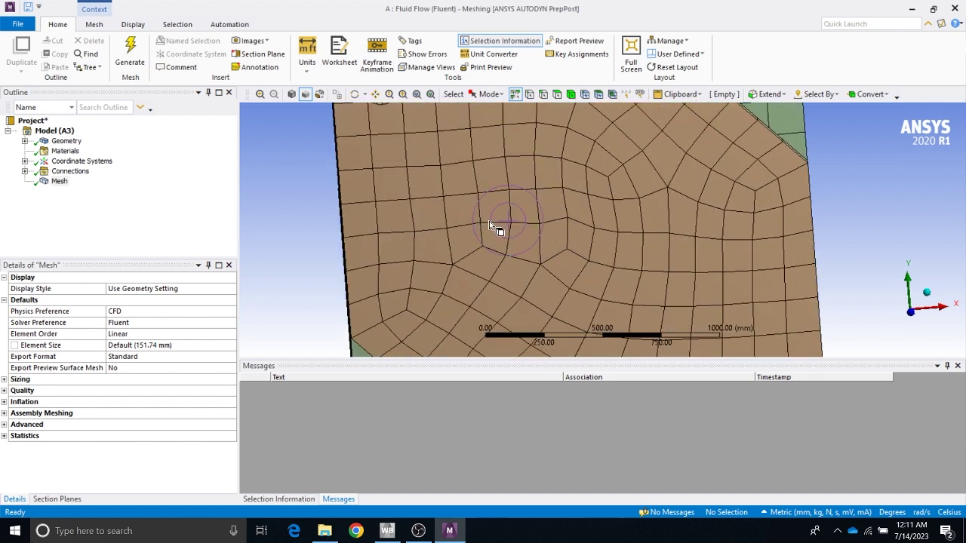
scroll(513, 257, "down", 3)
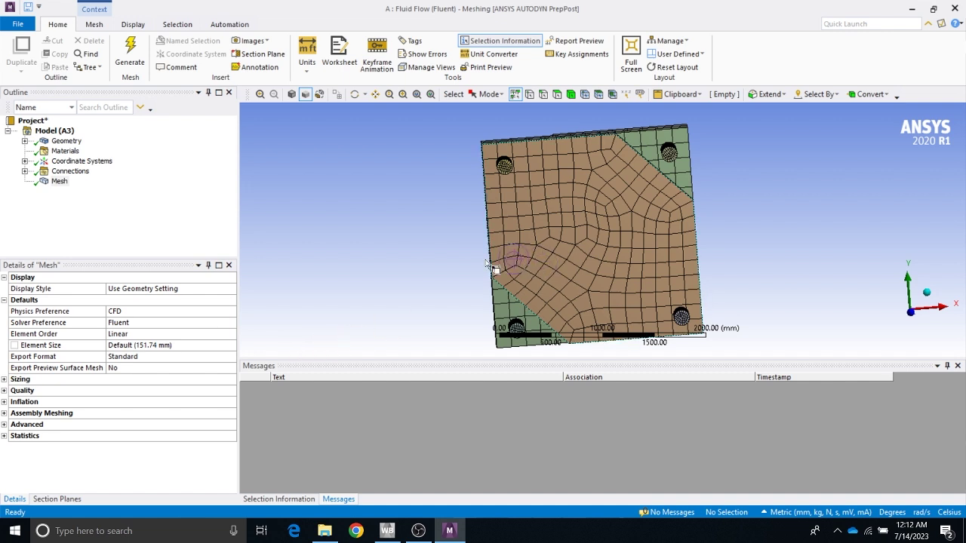
left_click(186, 346)
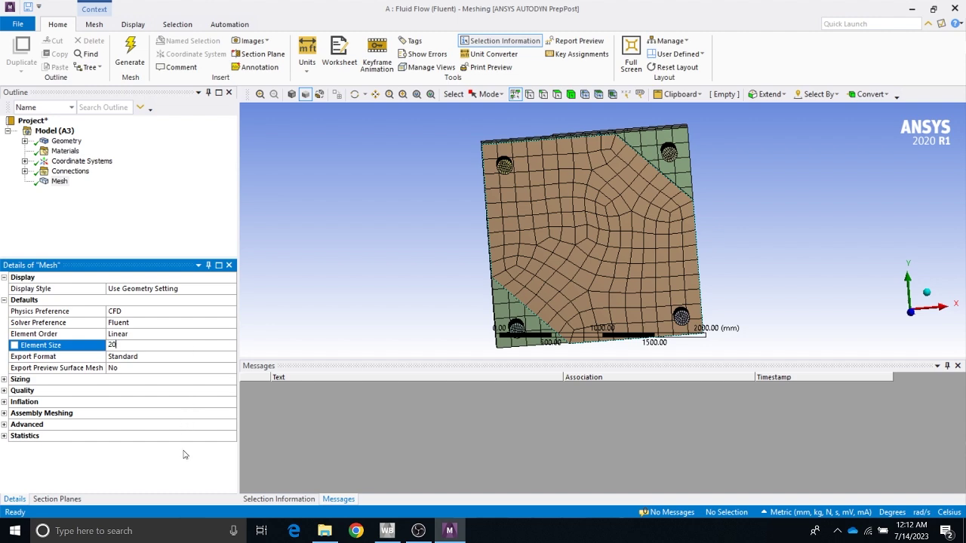
type("20")
key("Return")
middle_click_drag(726, 253, 707, 261)
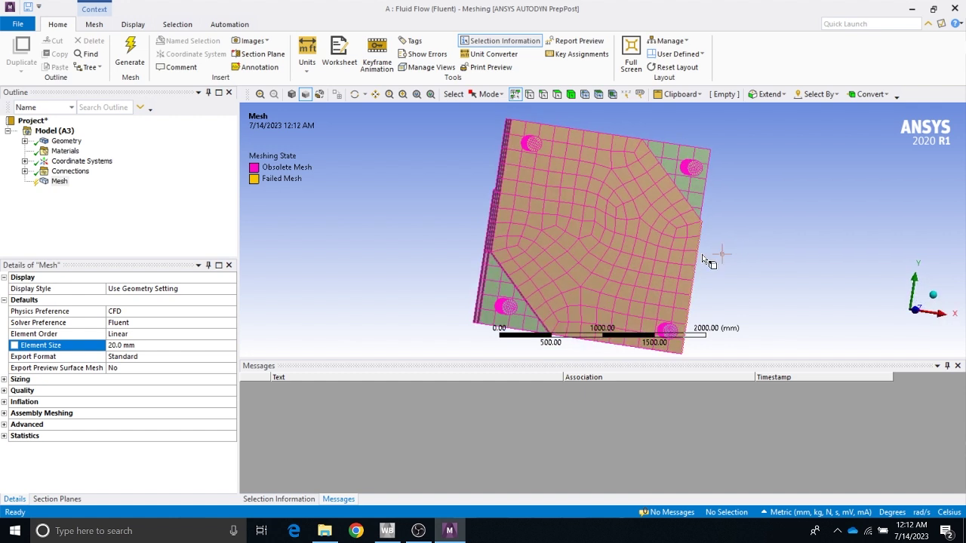
left_click(130, 54)
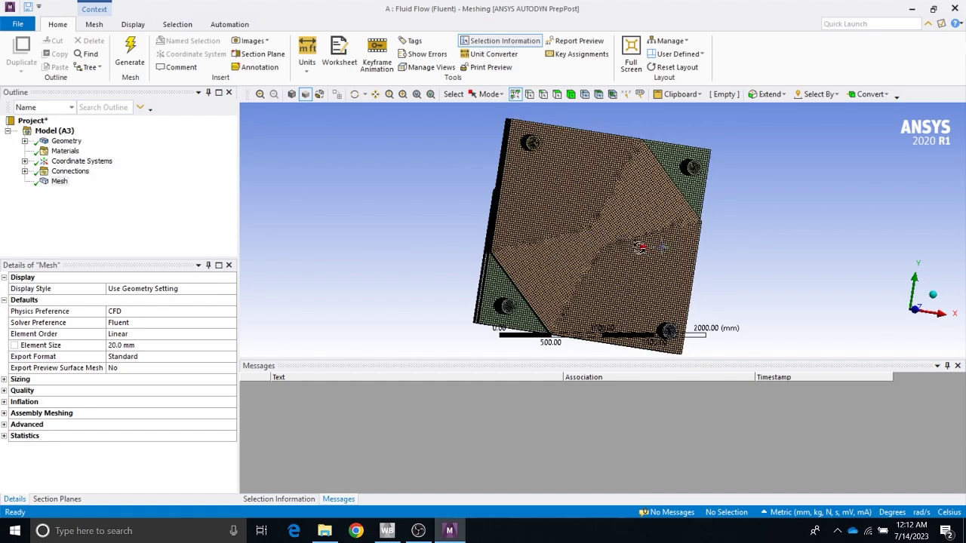
Examine the regenerated mesh on the front and back of the plate stack and around the tubes
mouse_move(638, 247)
middle_mouse_down()
mouse_move(573, 245)
mouse_move(634, 242)
middle_mouse_up()
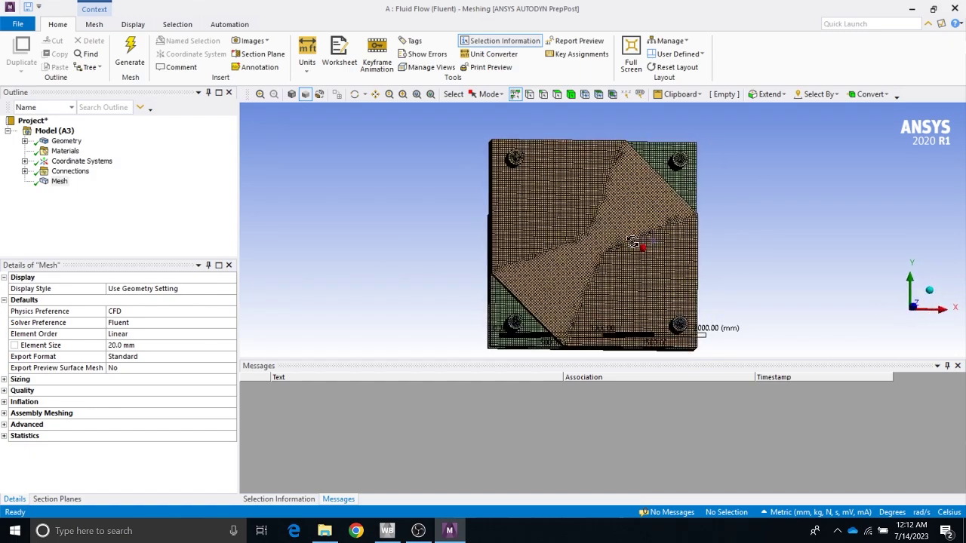
scroll(634, 244, "up", 6)
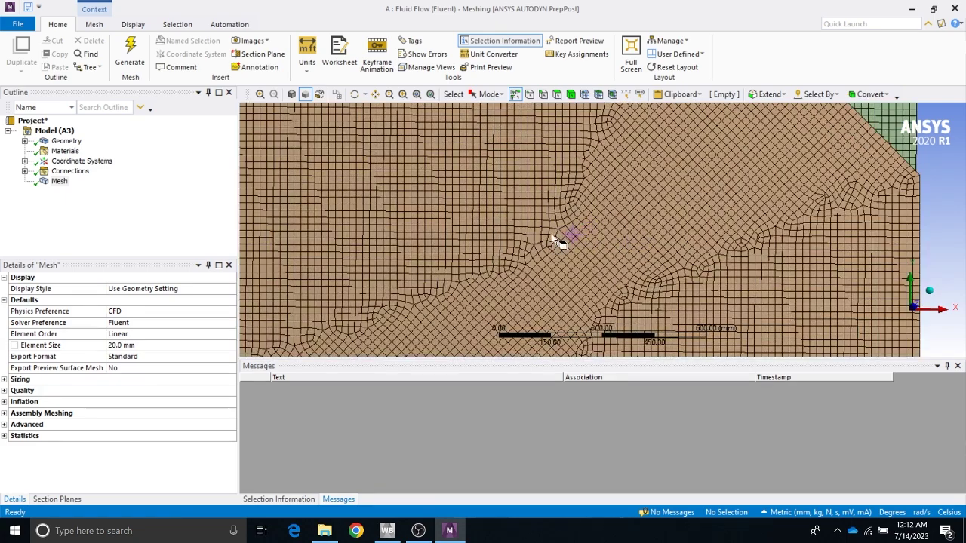
scroll(596, 243, "down", 6)
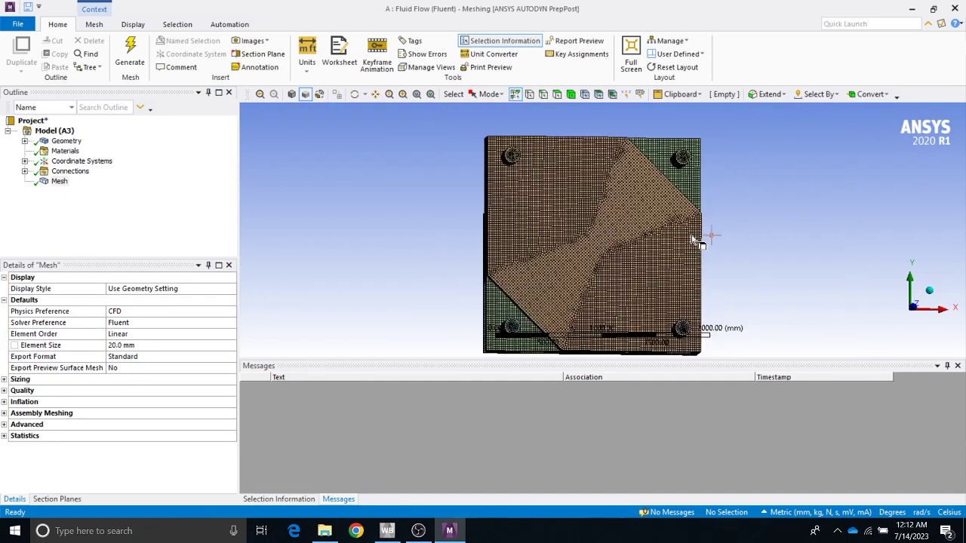
middle_click_drag(694, 237, 720, 251)
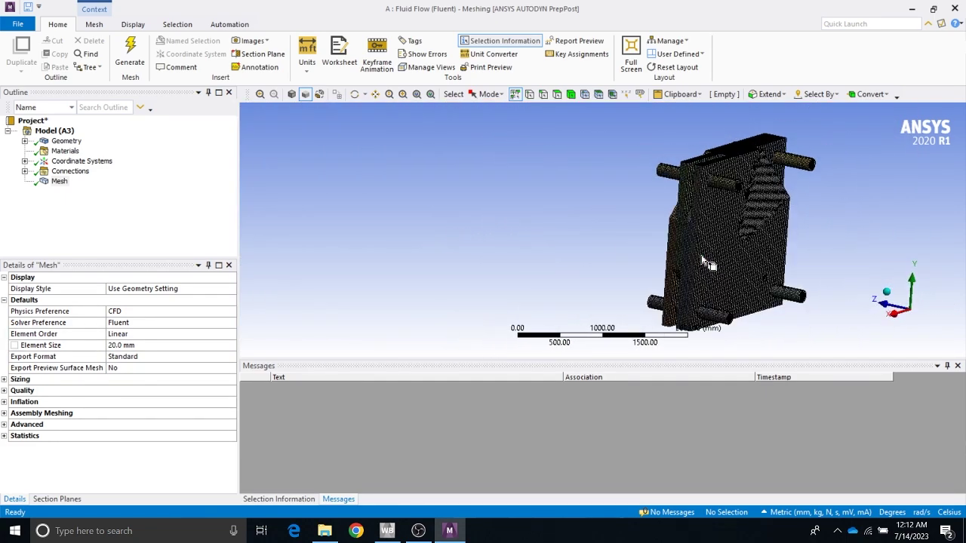
middle_click_drag(827, 240, 713, 230)
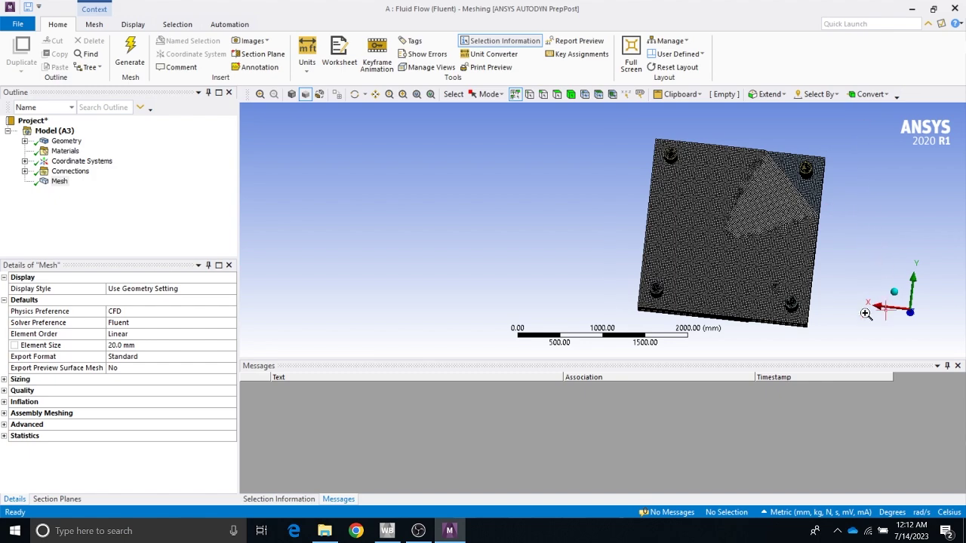
key("F7")
scroll(717, 174, "up", 4)
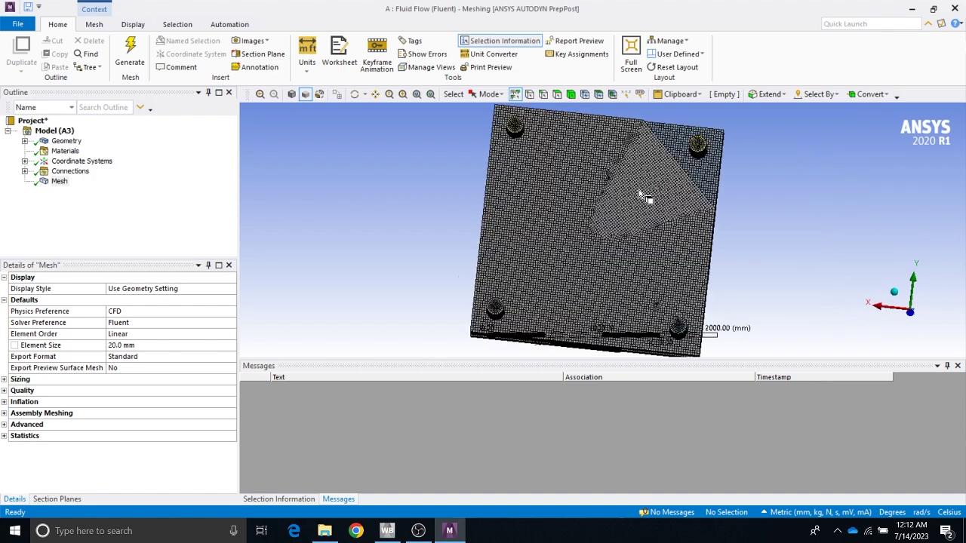
key("F7")
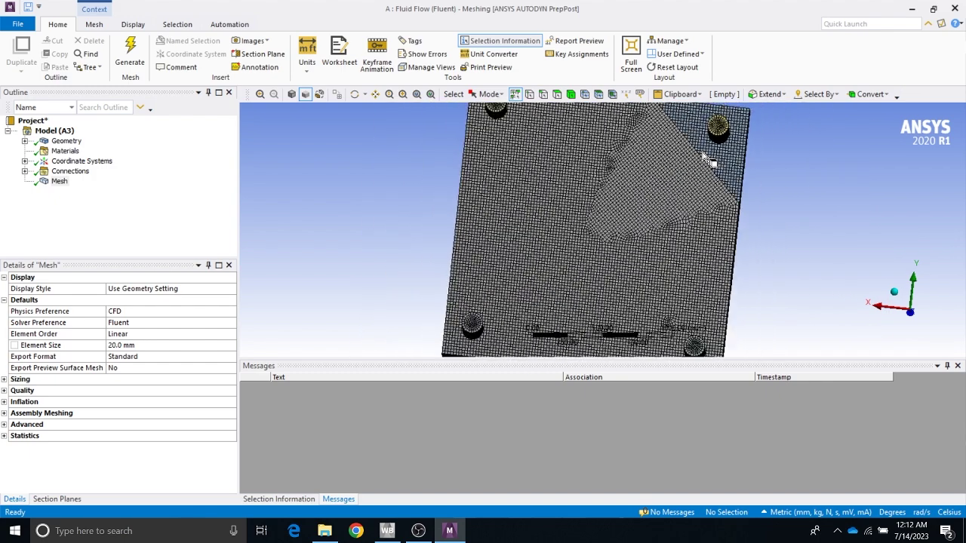
middle_click_drag(626, 181, 459, 229)
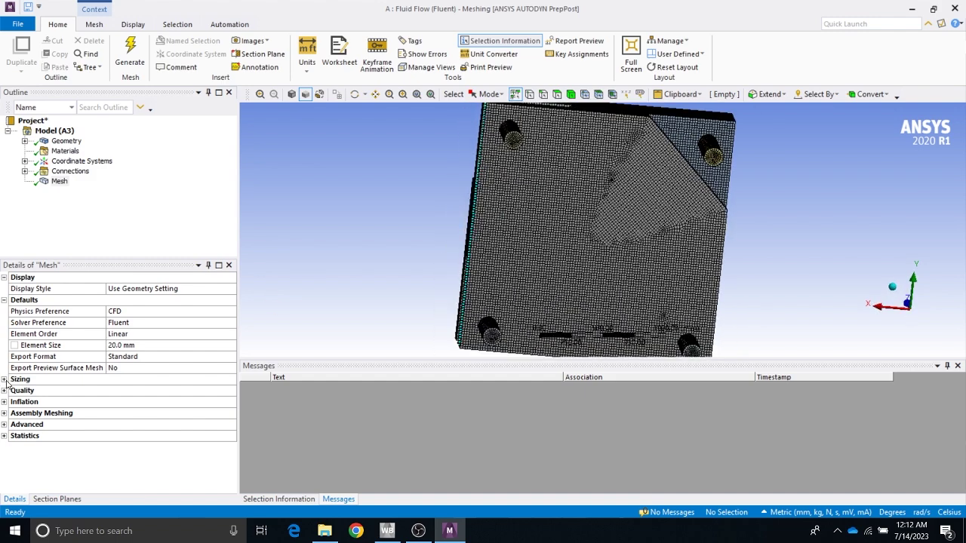
Review the mesh Sizing settings and examine the transitions between element patterns on the back plate
left_click(5, 379)
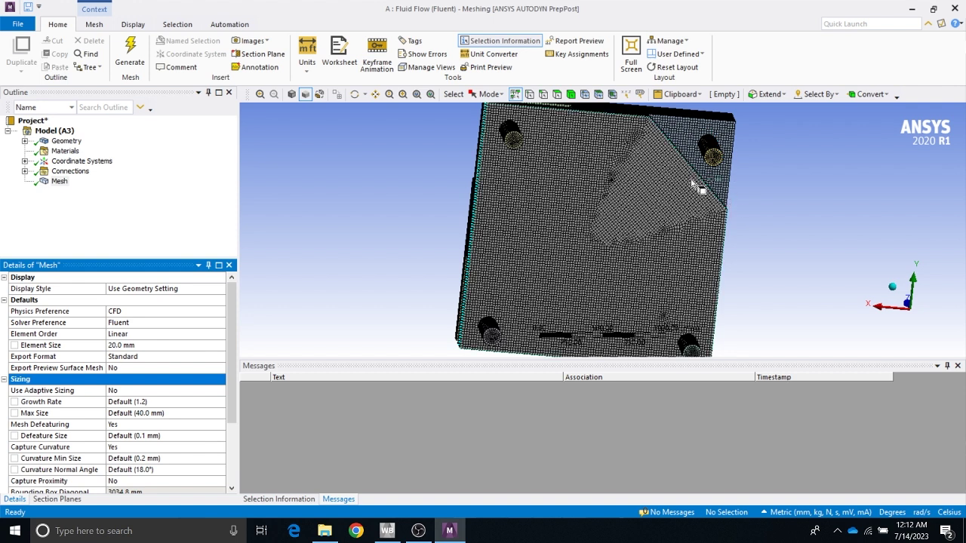
left_click(5, 379)
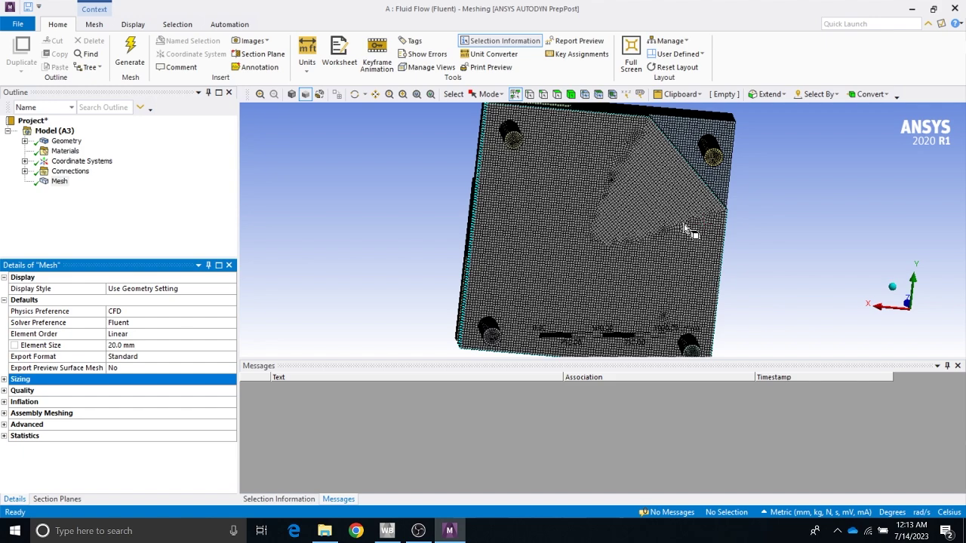
scroll(690, 223, "up", 5)
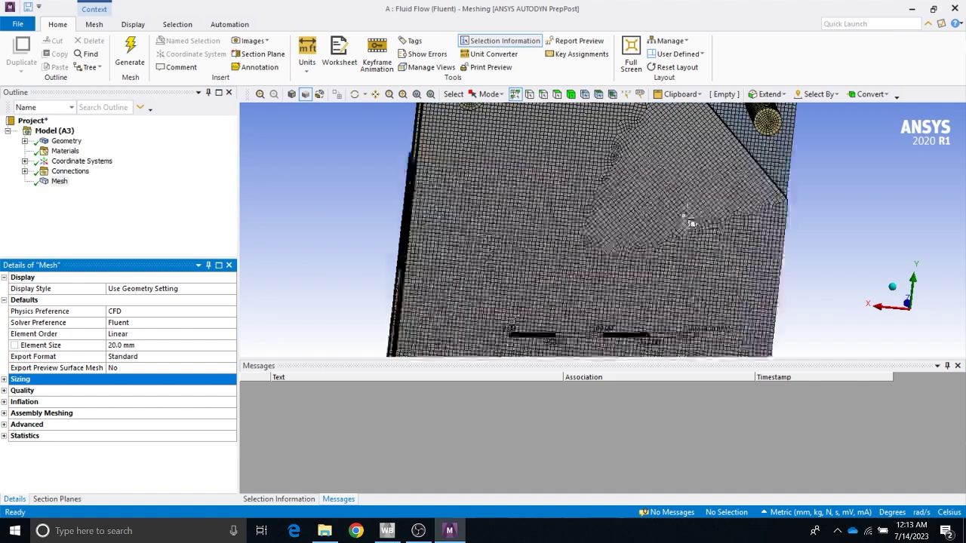
scroll(719, 192, "down", 3)
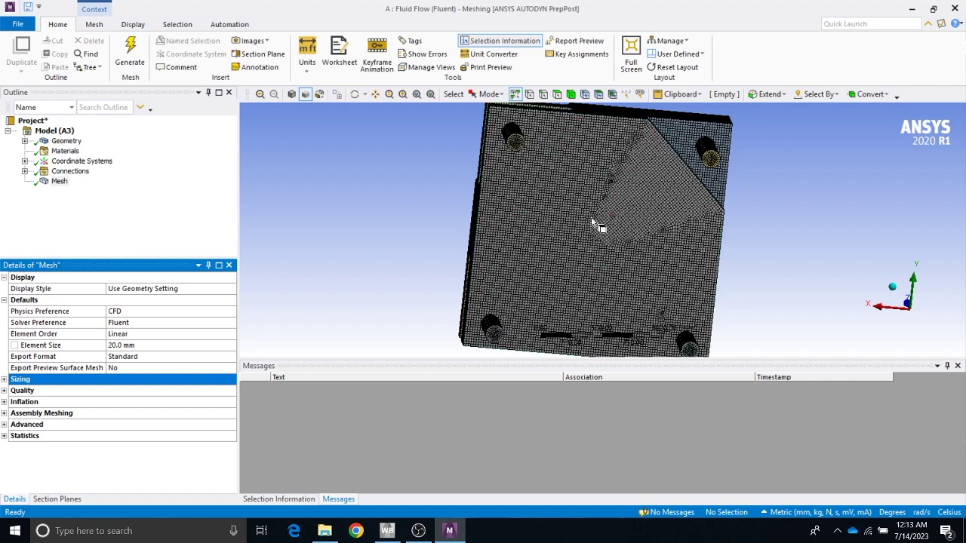
scroll(697, 227, "up", 5)
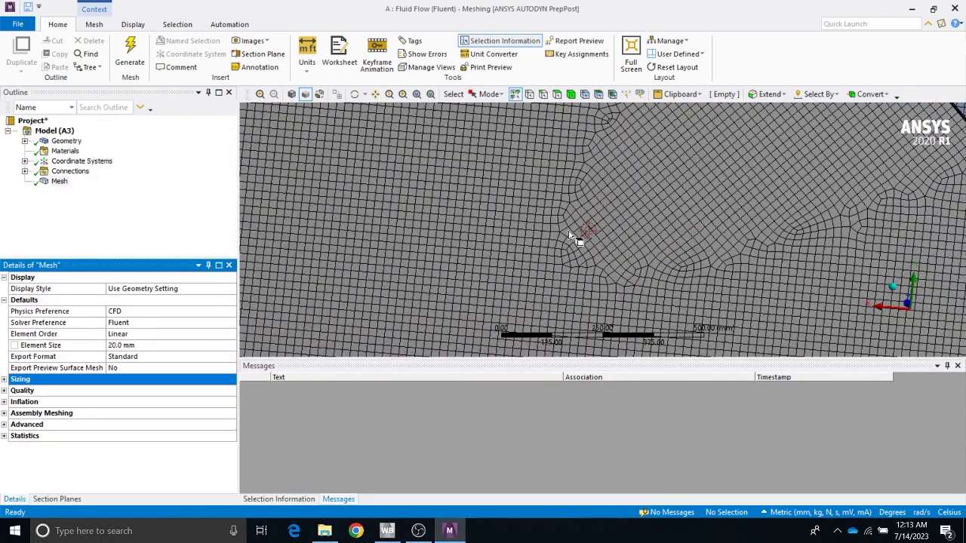
scroll(580, 231, "down", 5)
scroll(580, 231, "down", 3)
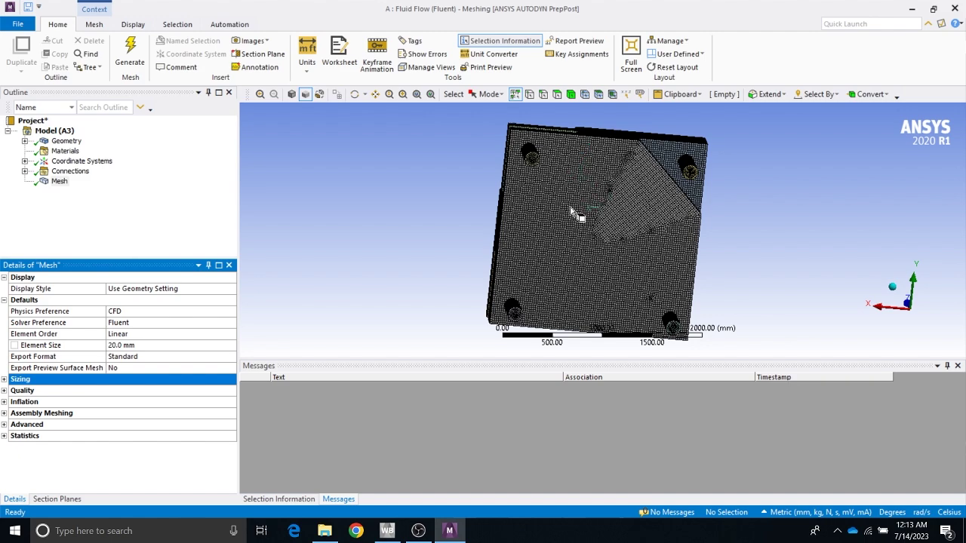
mouse_move(571, 211)
middle_mouse_down()
mouse_move(569, 190)
mouse_move(572, 205)
middle_mouse_up()
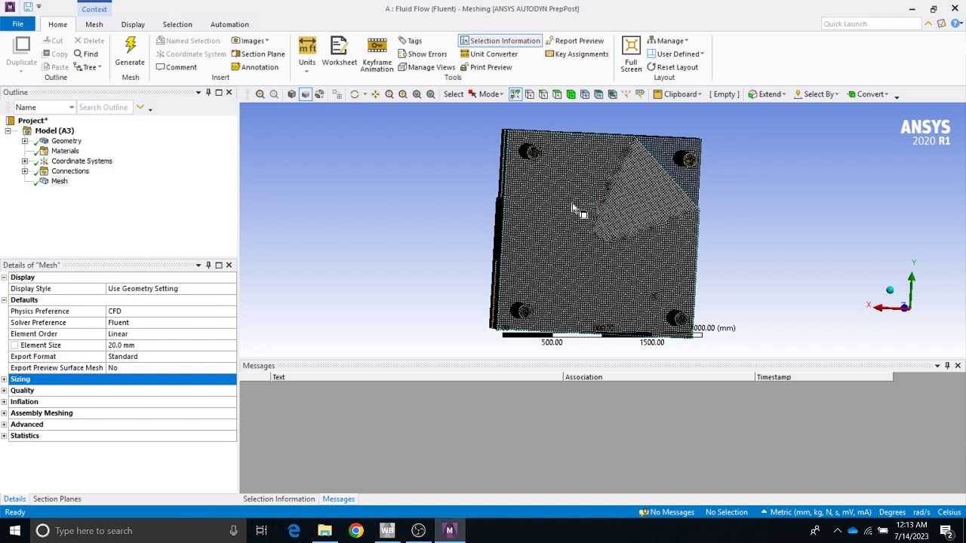
Insert a Face Meshing control and scope it to the faces box-selected around the whole assembly
right_click(59, 183)
mouse_move(136, 186)
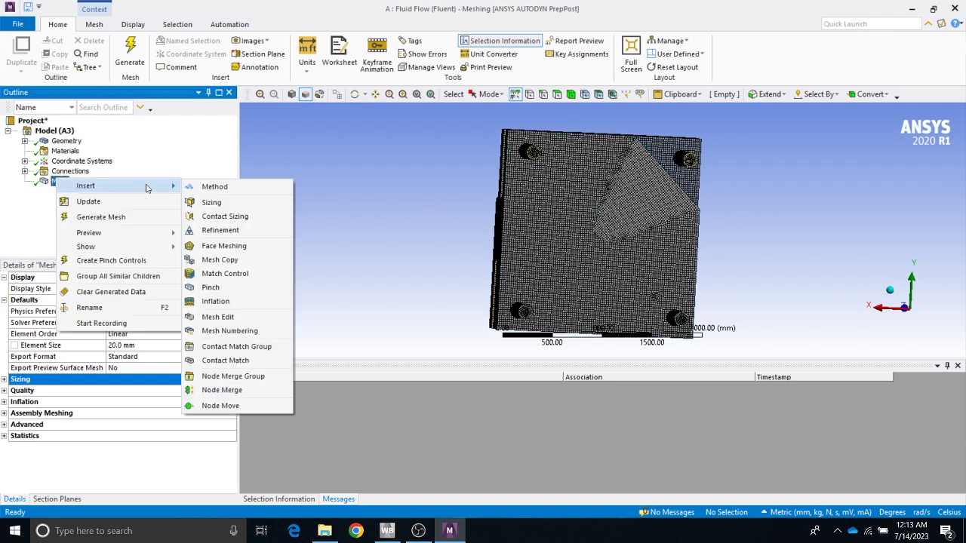
left_click(225, 246)
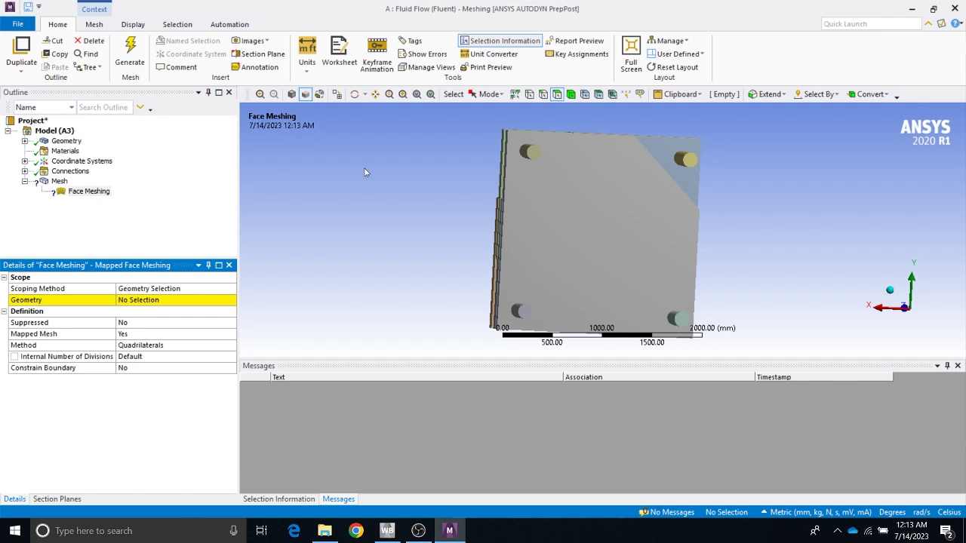
scroll(434, 197, "down", 2)
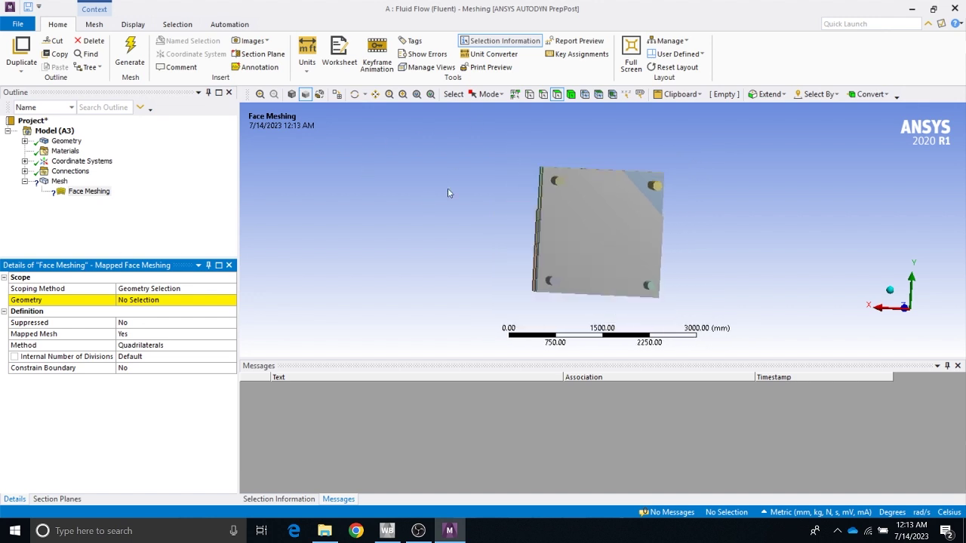
left_click(488, 94)
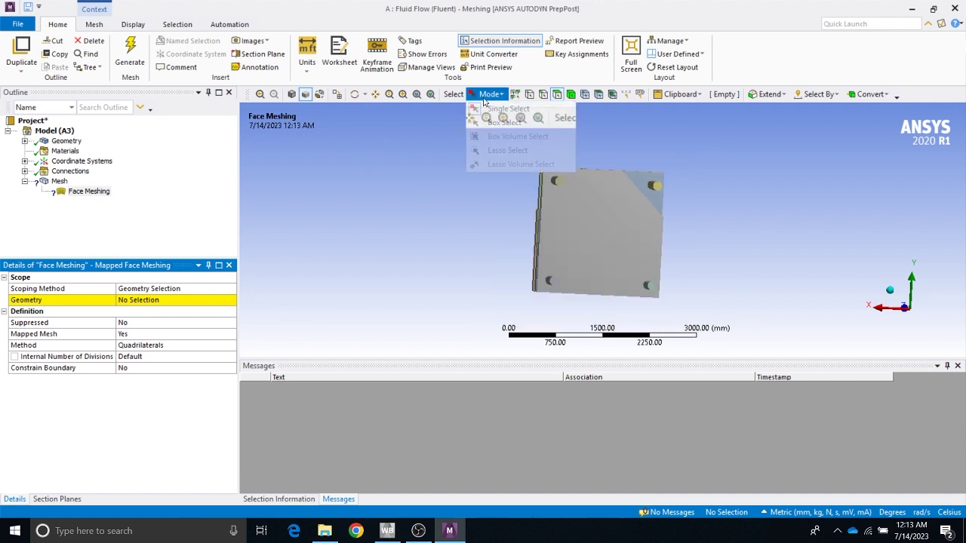
left_click(487, 122)
left_click_drag(465, 125, 715, 329)
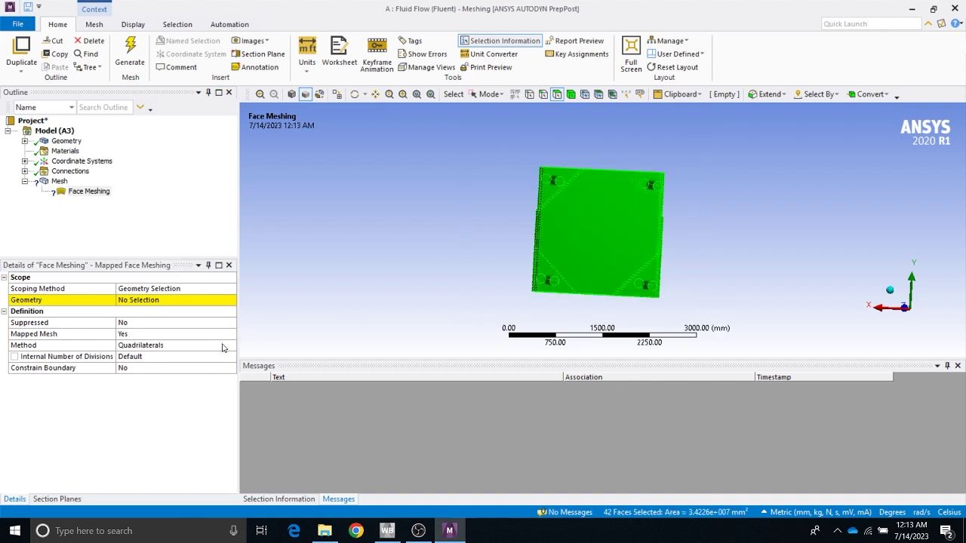
left_click(132, 300)
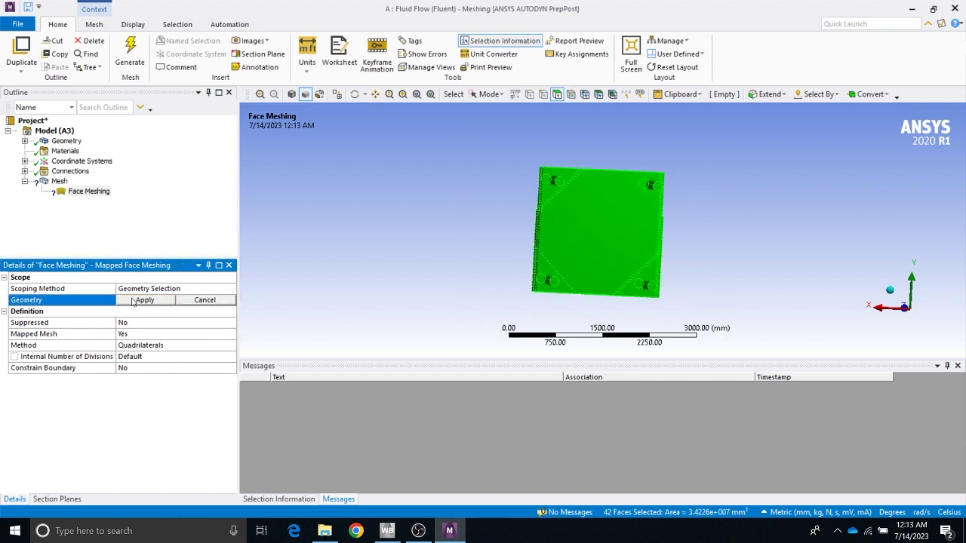
left_click(143, 300)
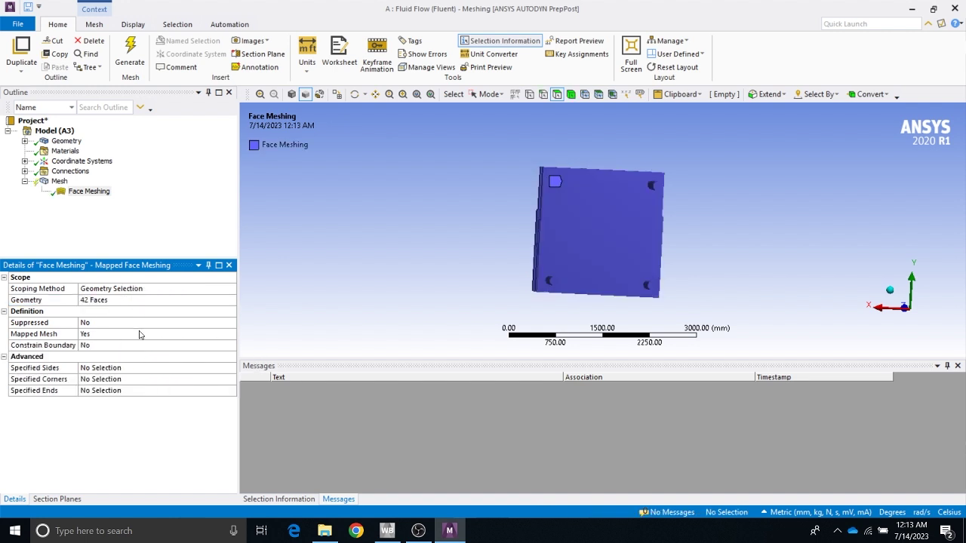
Set Mapped Mesh to No for the Face Meshing control and generate the mesh
left_click(140, 333)
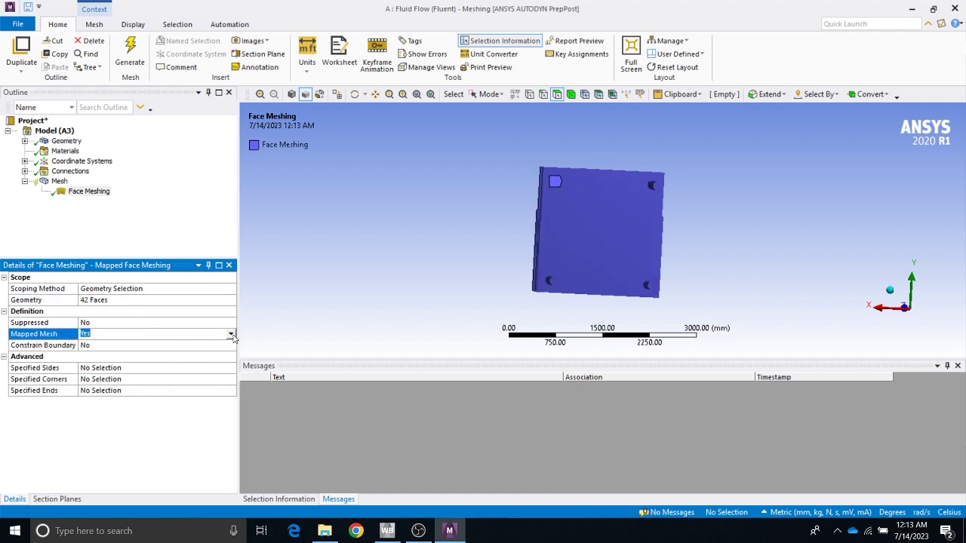
left_click(230, 335)
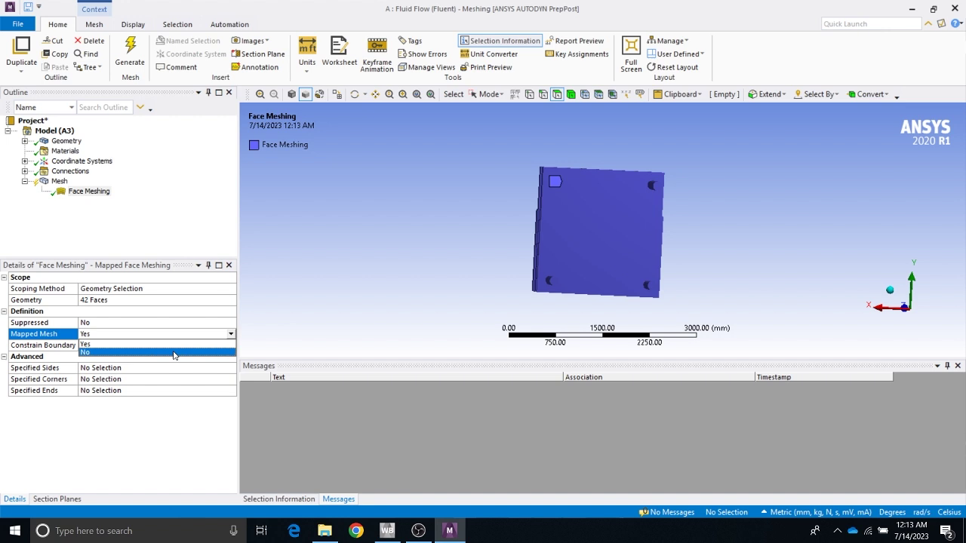
left_click(174, 353)
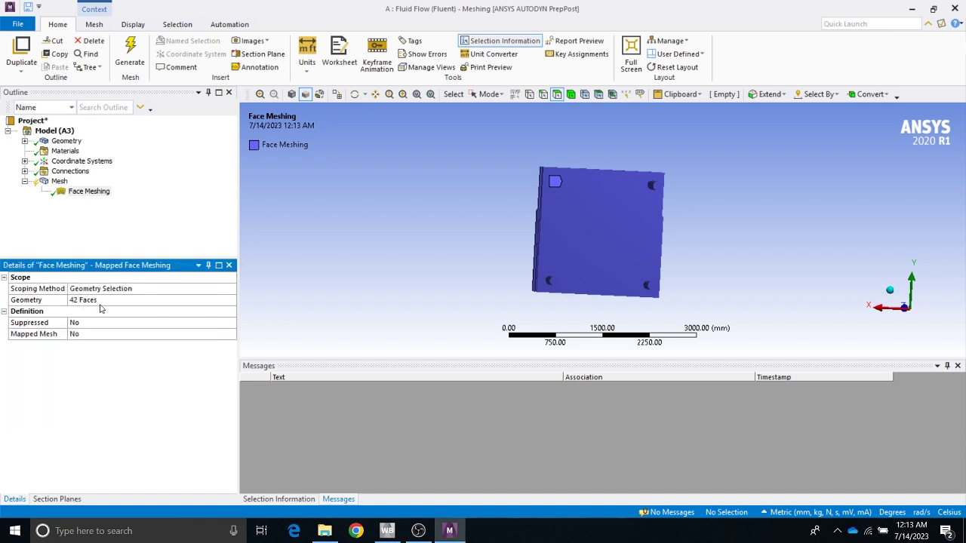
left_click(140, 67)
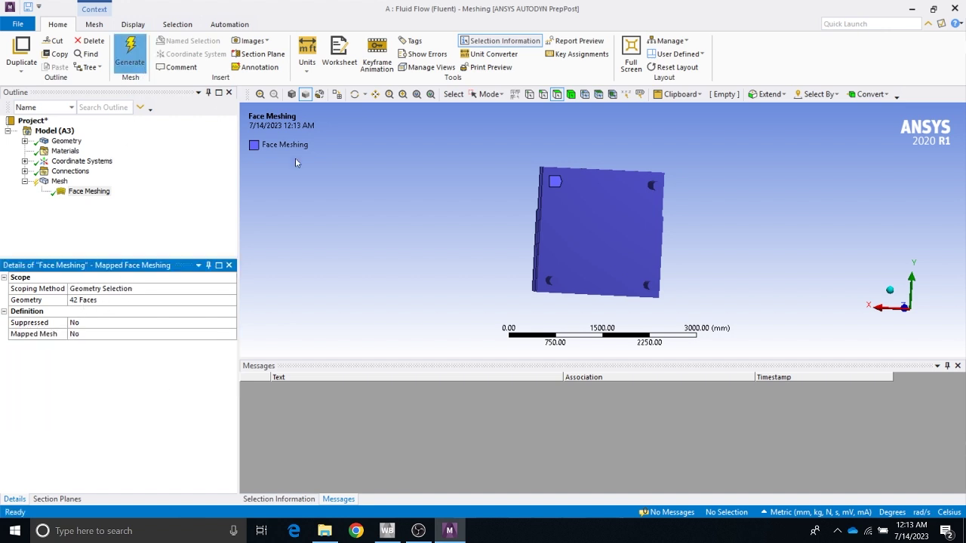
Examine the regenerated mesh on the back plate's surface, along its edges and around the corner tube
middle_click_drag(423, 206, 446, 209)
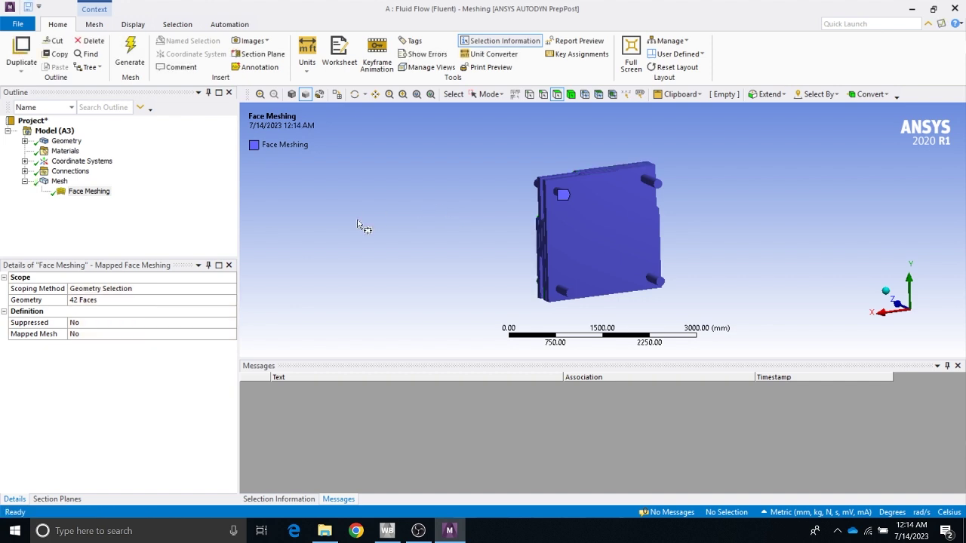
left_click(59, 181)
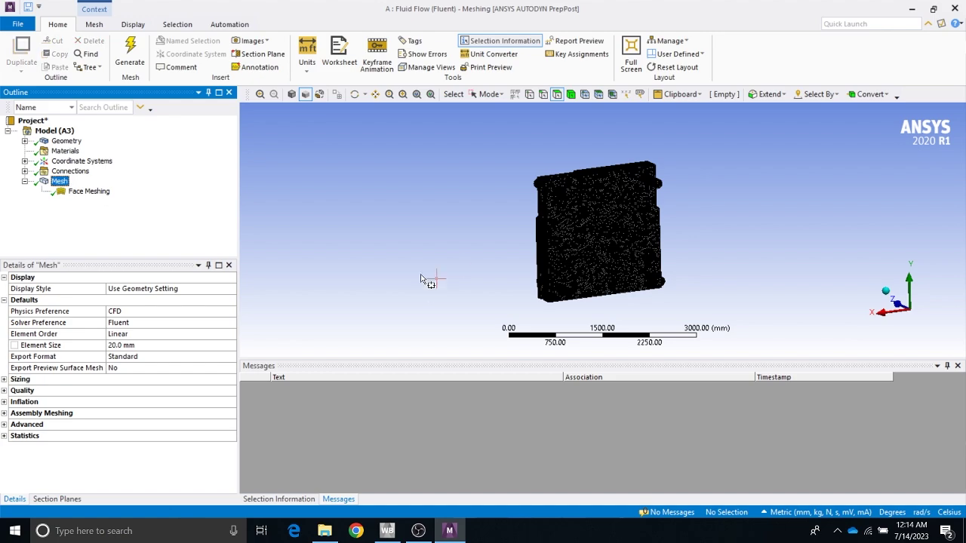
scroll(682, 205, "up", 2)
scroll(682, 205, "up", 2)
middle_click_drag(705, 198, 461, 143)
scroll(478, 146, "up", 1)
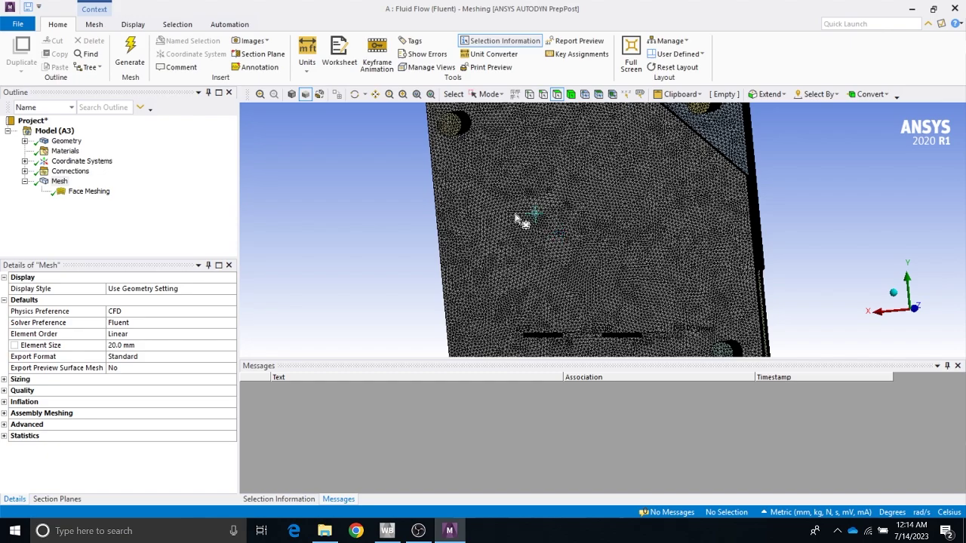
scroll(636, 193, "up", 2)
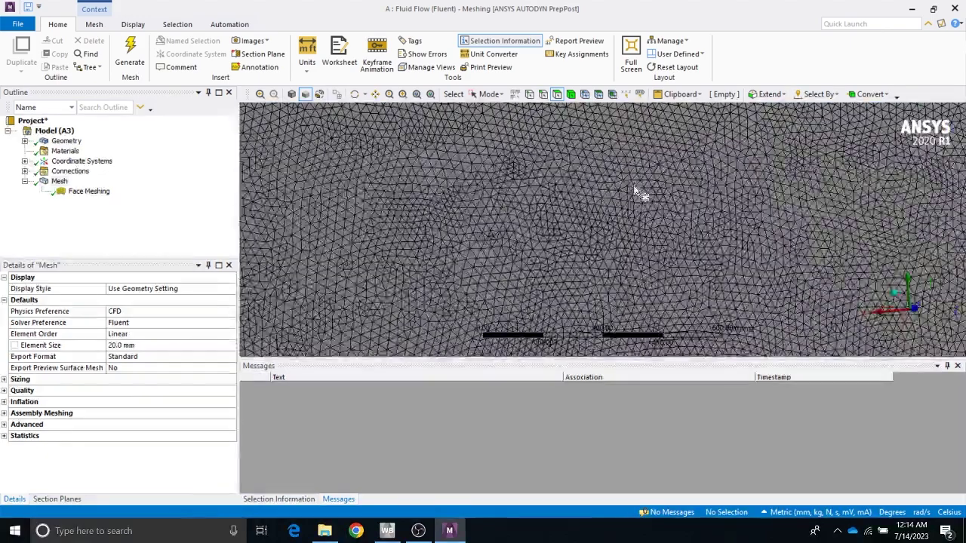
scroll(636, 192, "down", 3)
scroll(626, 190, "down", 3)
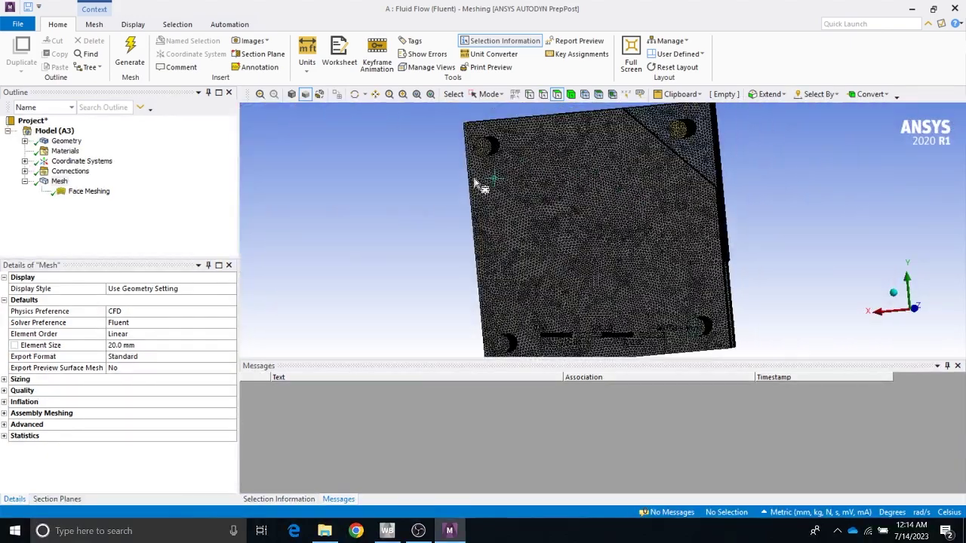
middle_click_drag(491, 178, 469, 148)
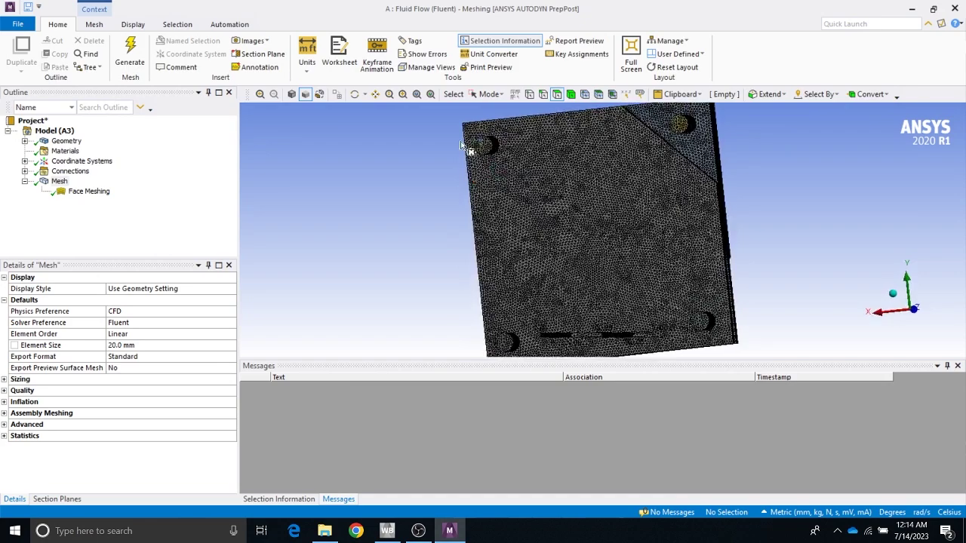
scroll(464, 144, "up", 3)
scroll(433, 138, "down", 3)
right_click_drag(460, 123, 519, 185)
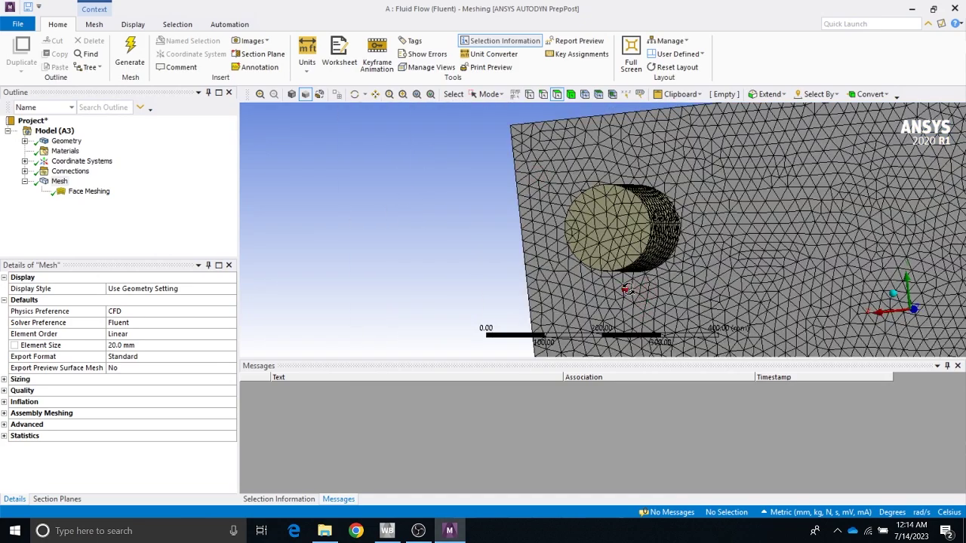
middle_click_drag(626, 288, 648, 287)
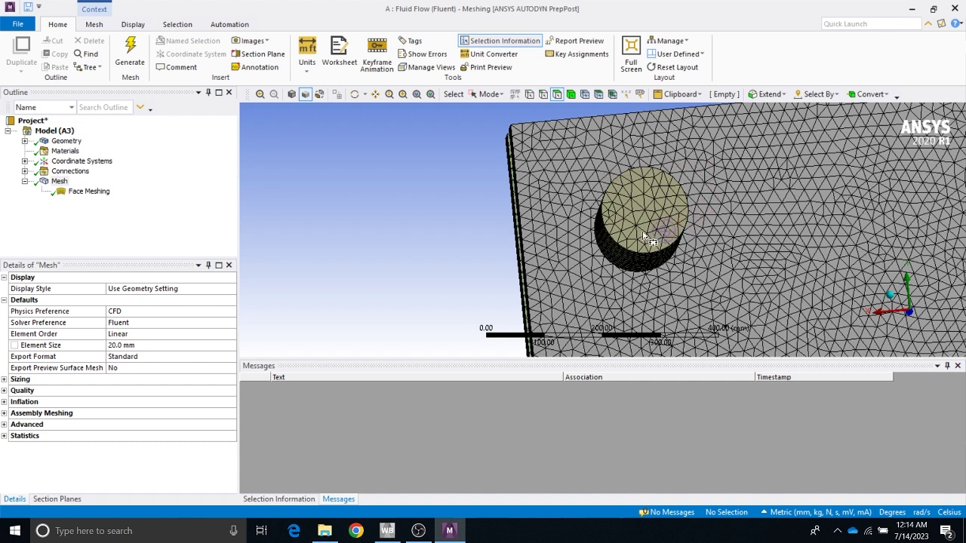
Insert a Method control under the mesh
right_click(59, 185)
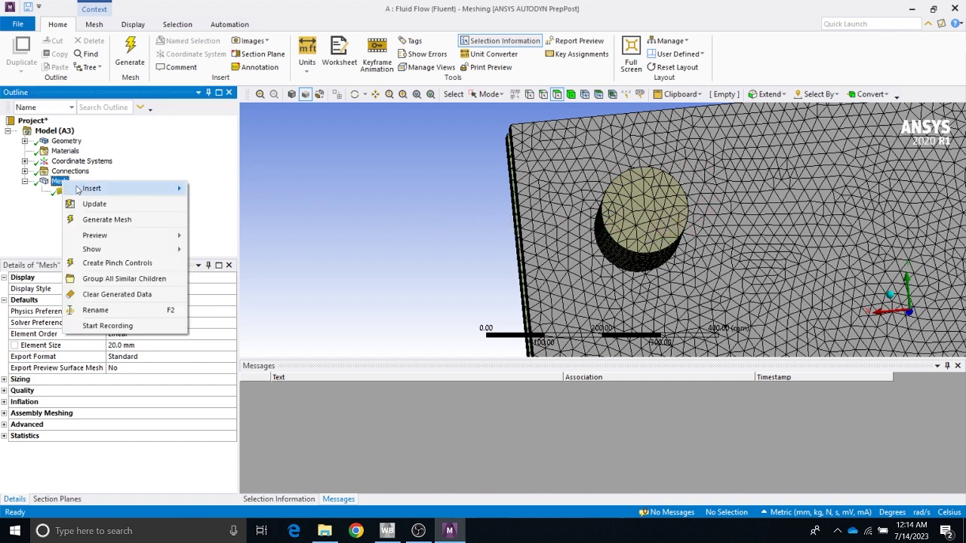
mouse_move(100, 191)
left_click(219, 190)
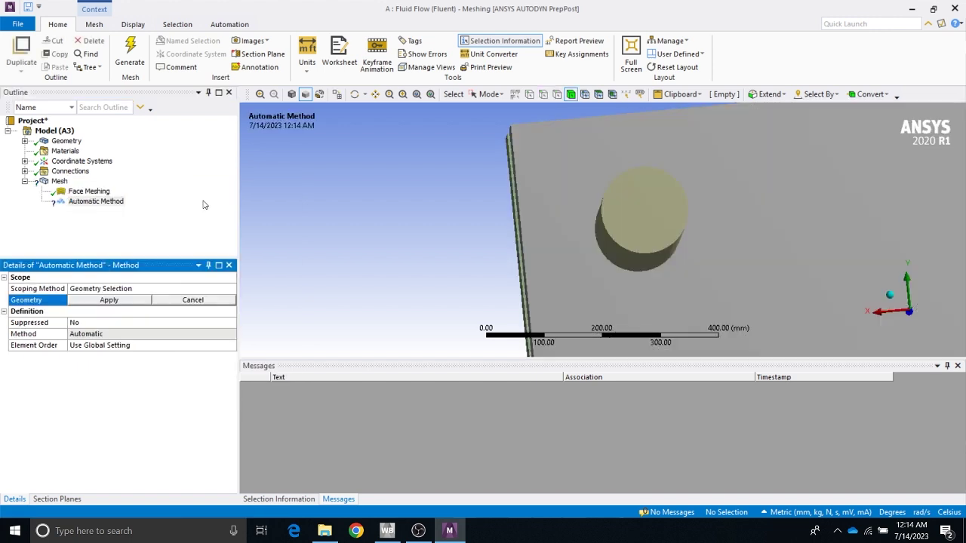
right_click(88, 205)
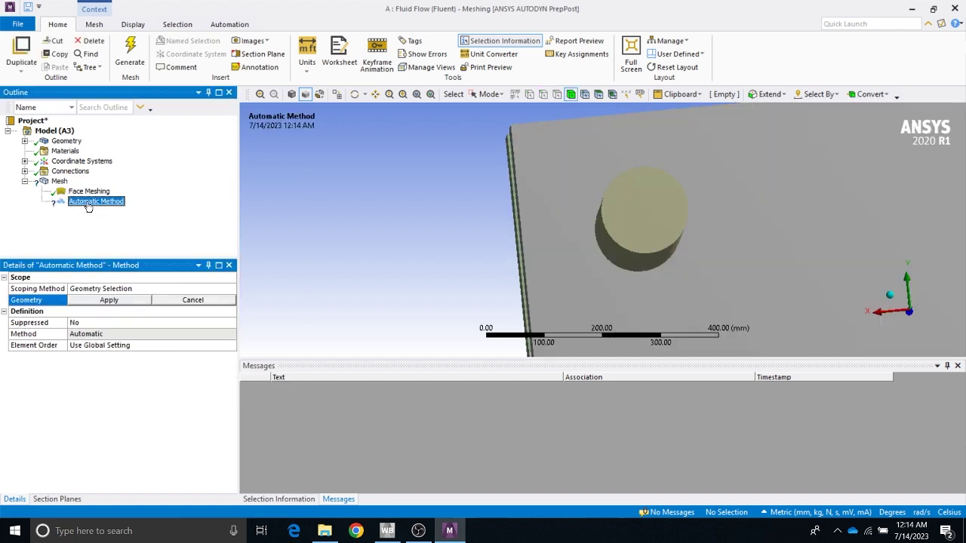
left_click(51, 236)
Box-select the tubes on one side of the plate stack as geometry for the Method control
scroll(293, 300, "down", 10)
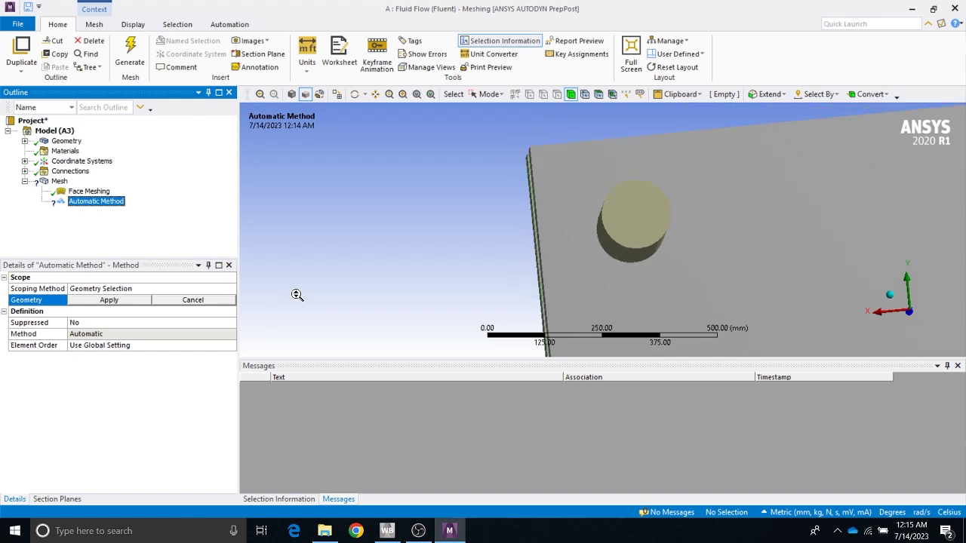
scroll(606, 284, "down", 3)
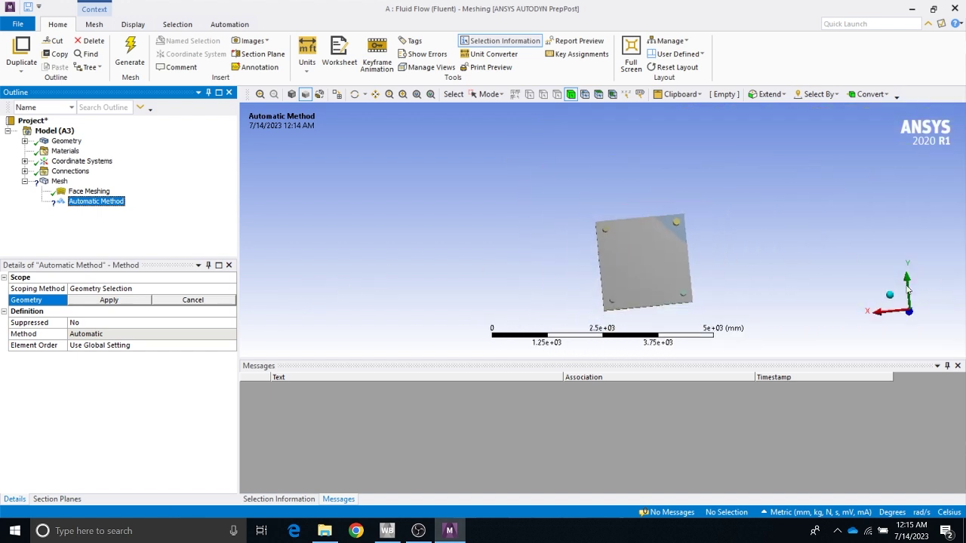
left_click(910, 283)
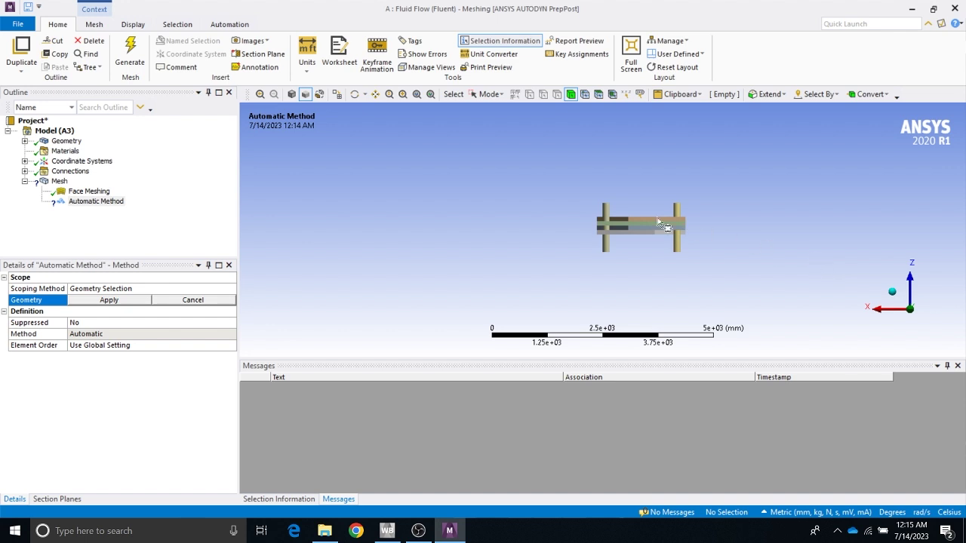
scroll(618, 209, "down", 1)
left_click_drag(571, 175, 709, 276)
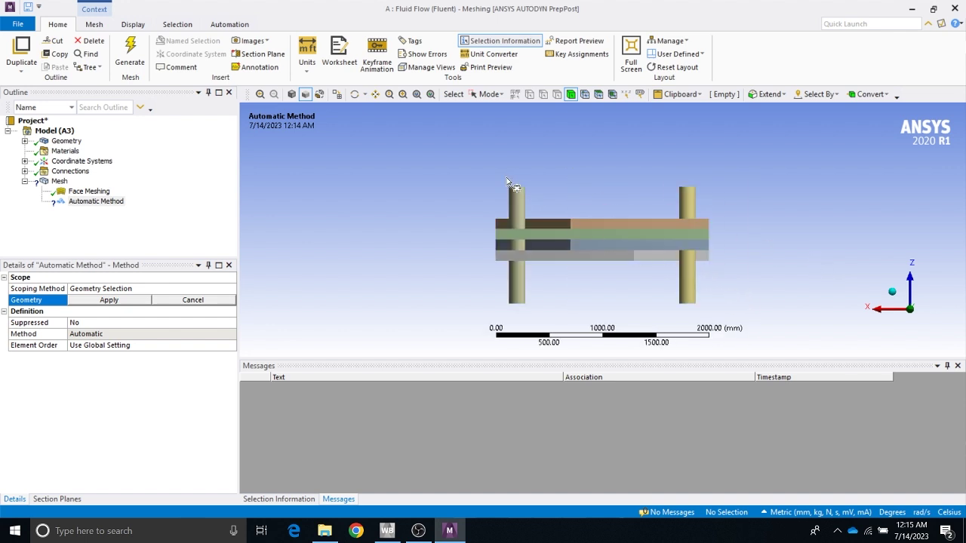
left_click(487, 94)
left_click(494, 122)
left_click_drag(499, 184, 539, 316)
middle_click_drag(445, 257, 422, 216)
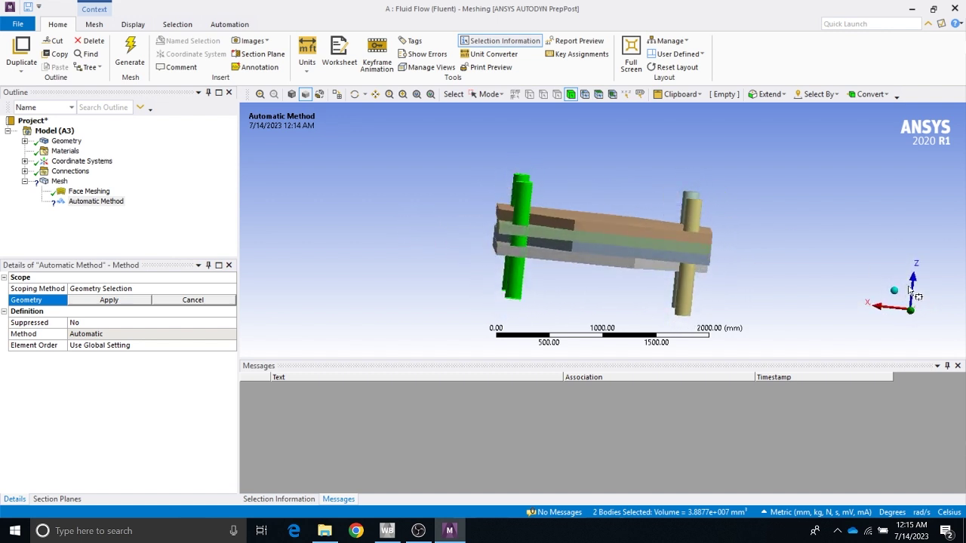
Try to box-select the tubes on the opposite side of the plate stack for the Method control
left_click(881, 305)
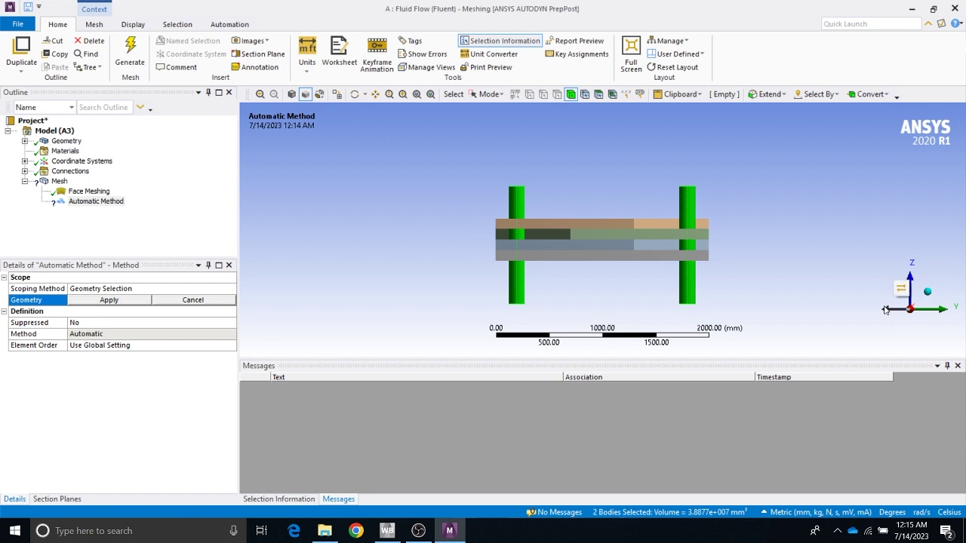
middle_click_drag(792, 230, 603, 216)
scroll(693, 197, "down", 3)
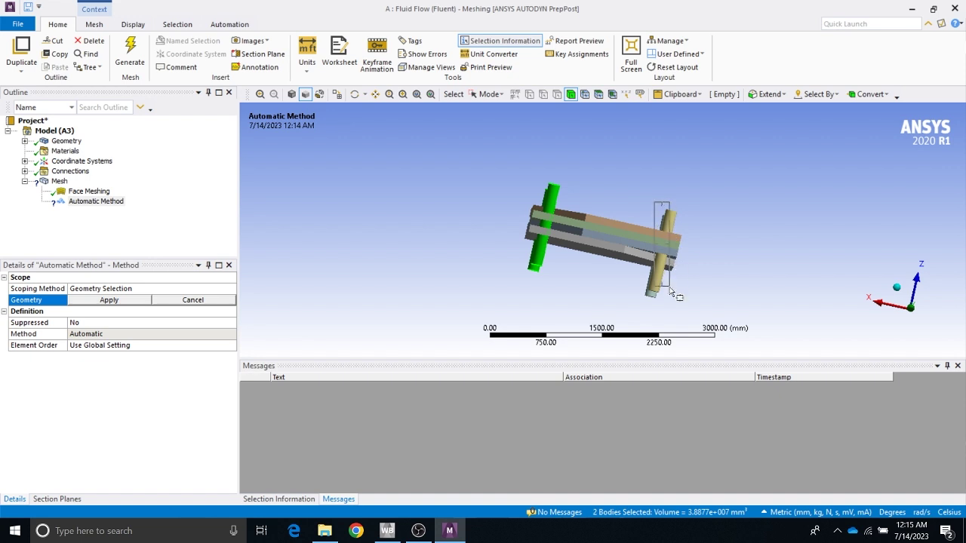
left_click(639, 204)
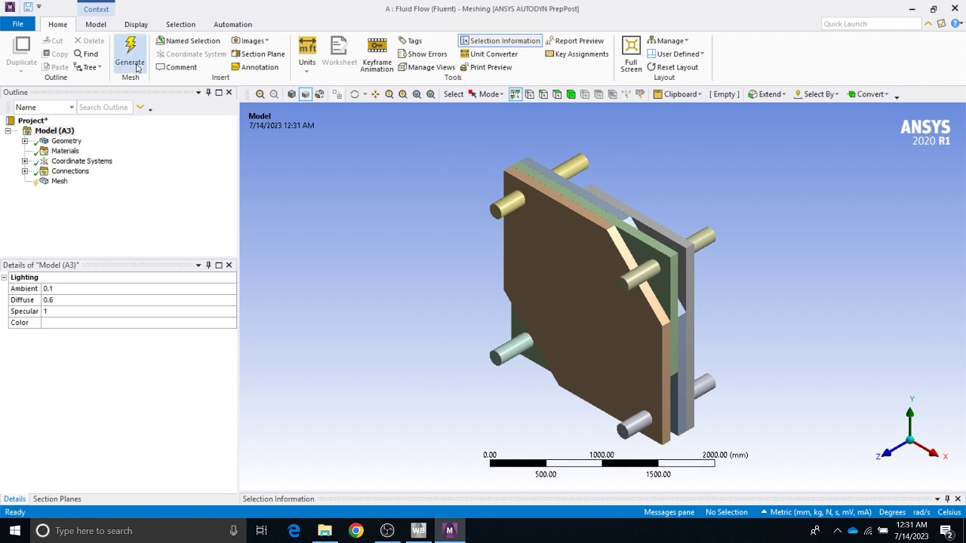
Generate the mesh at the default element size and regenerate it with the element size set to 20 mm
left_click(130, 57)
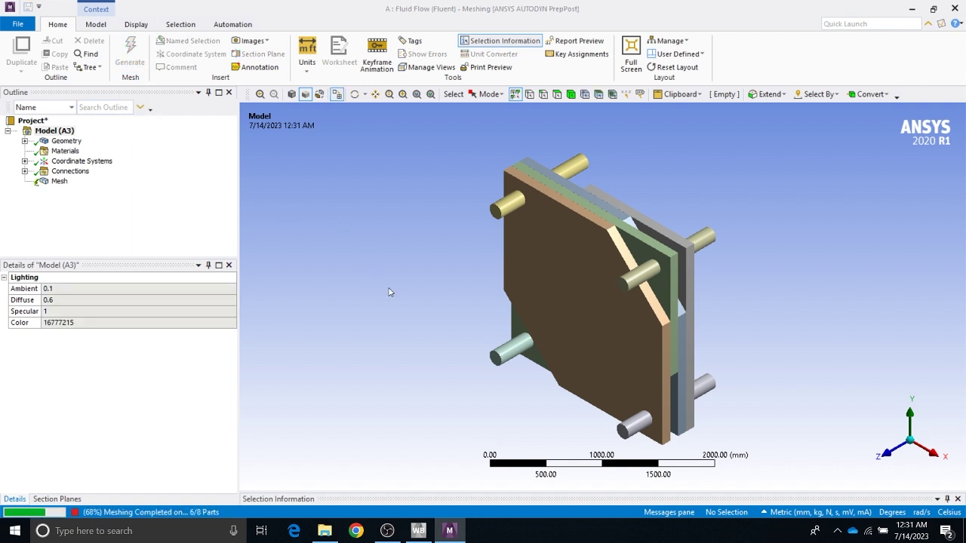
middle_click_drag(452, 281, 564, 259)
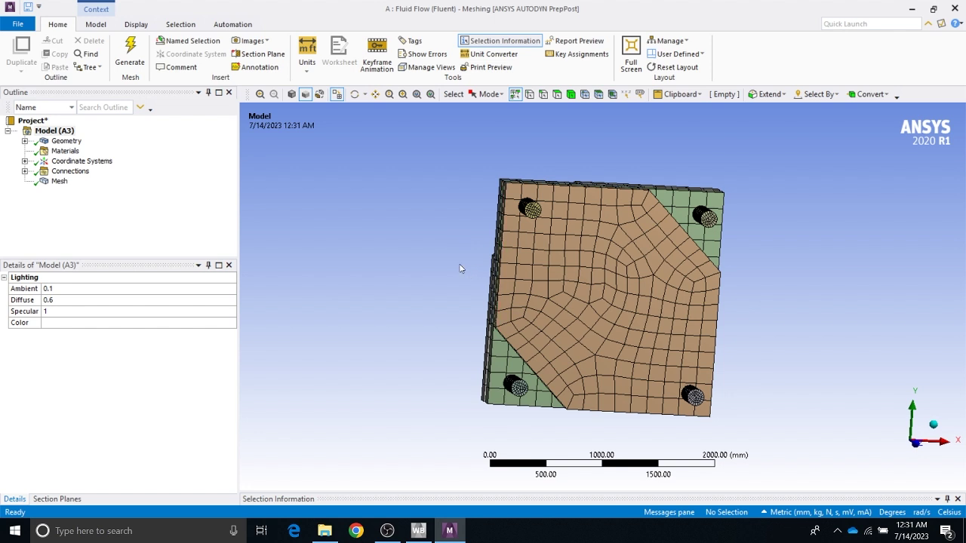
left_click(60, 182)
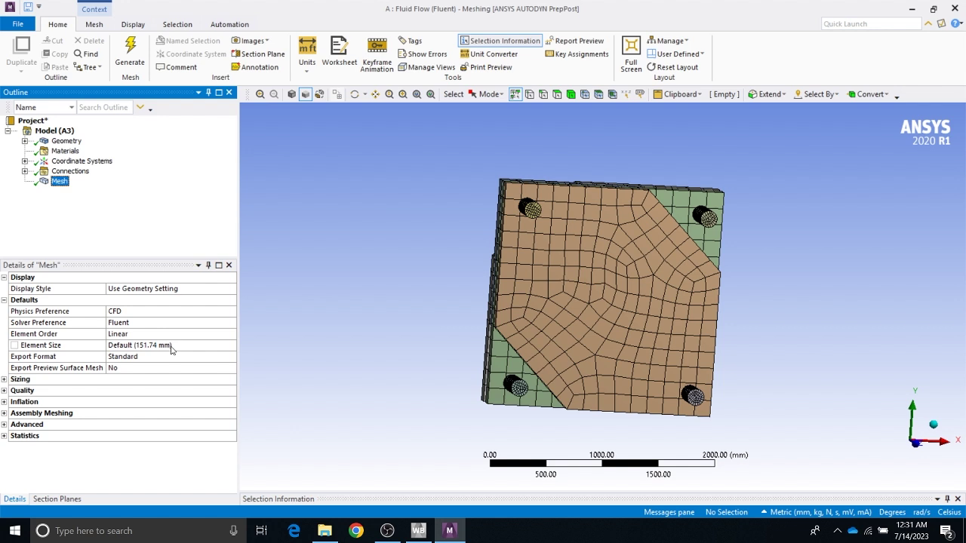
left_click(177, 346)
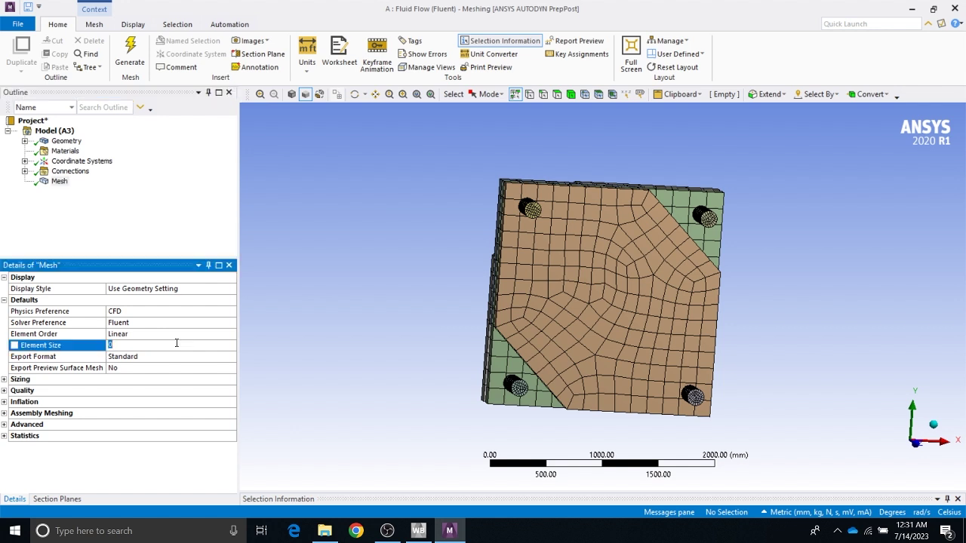
type("20")
left_click(130, 54)
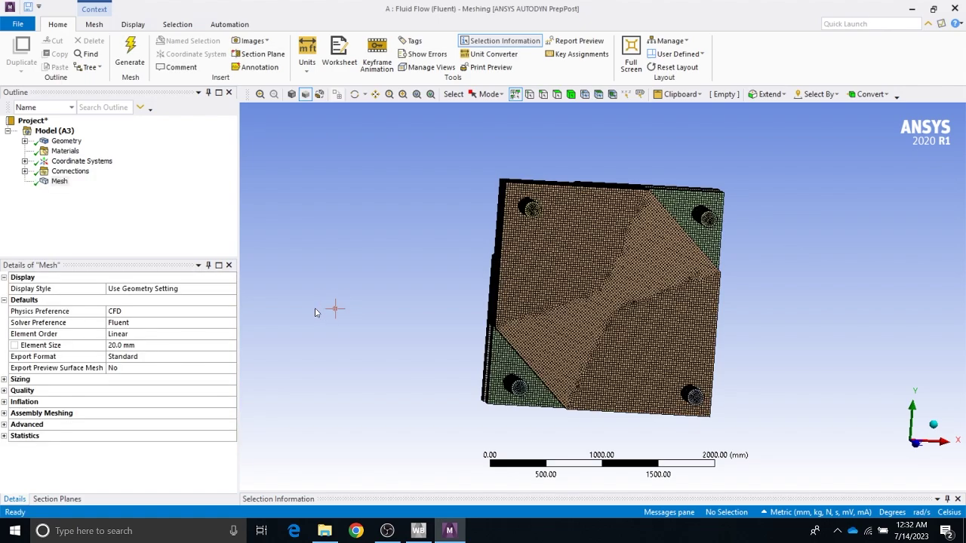
Examine the 20 mm mesh on the front and back plates, focusing on transitions between element patterns and around the tubes
middle_click_drag(437, 272, 398, 261)
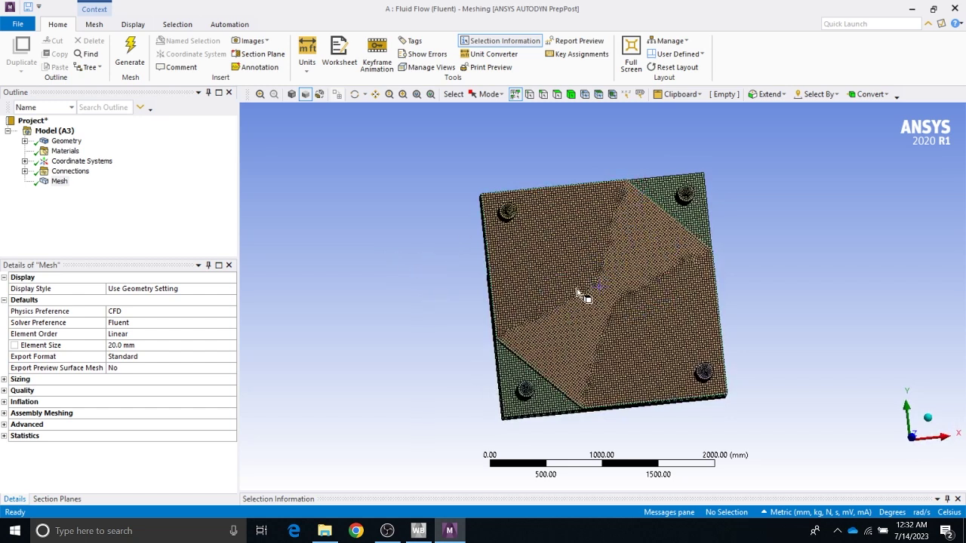
scroll(675, 285, "up", 5)
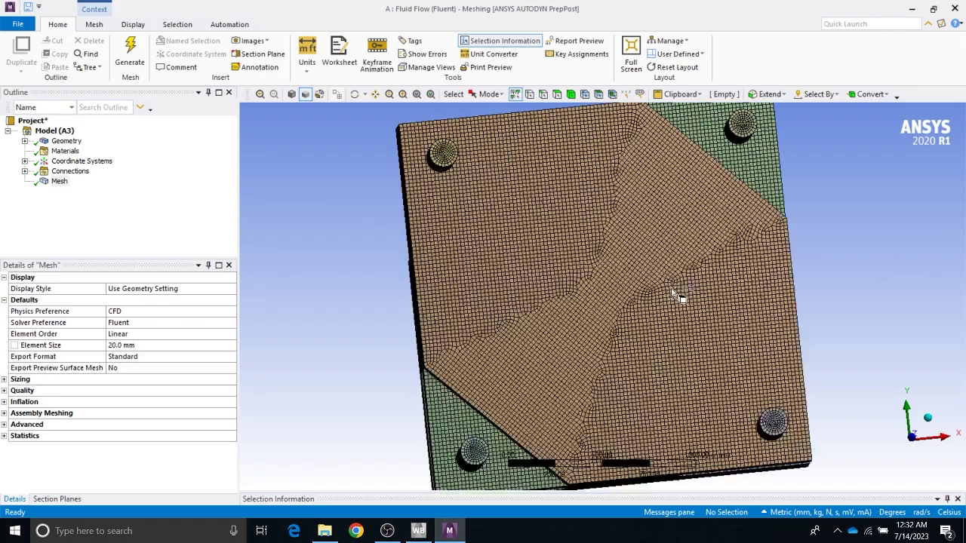
scroll(701, 316, "down", 6)
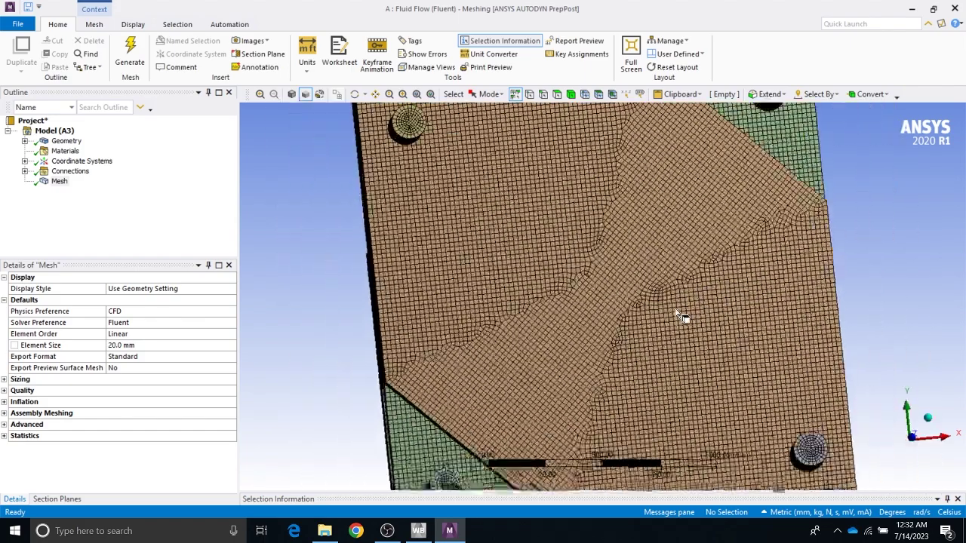
middle_click_drag(780, 218, 755, 222)
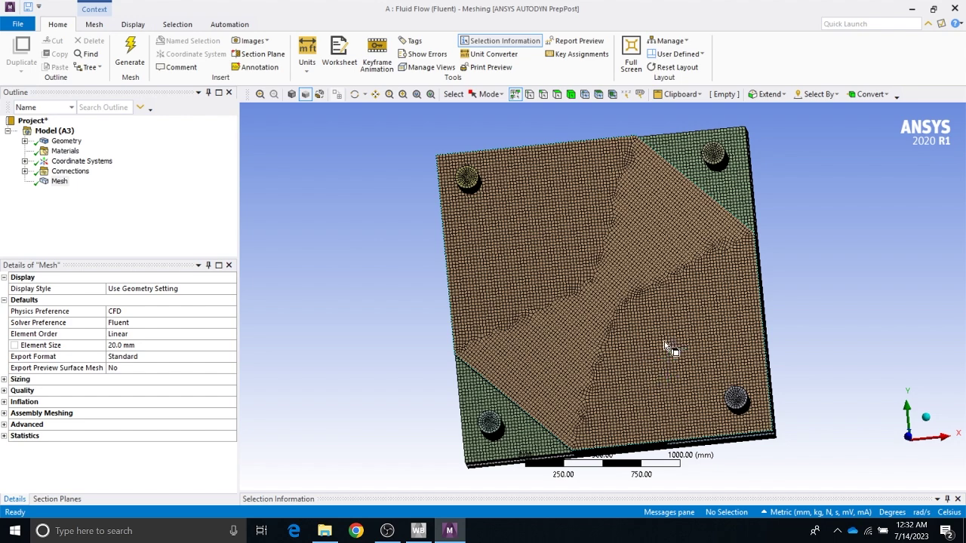
scroll(736, 289, "up", 1)
scroll(735, 289, "up", 1)
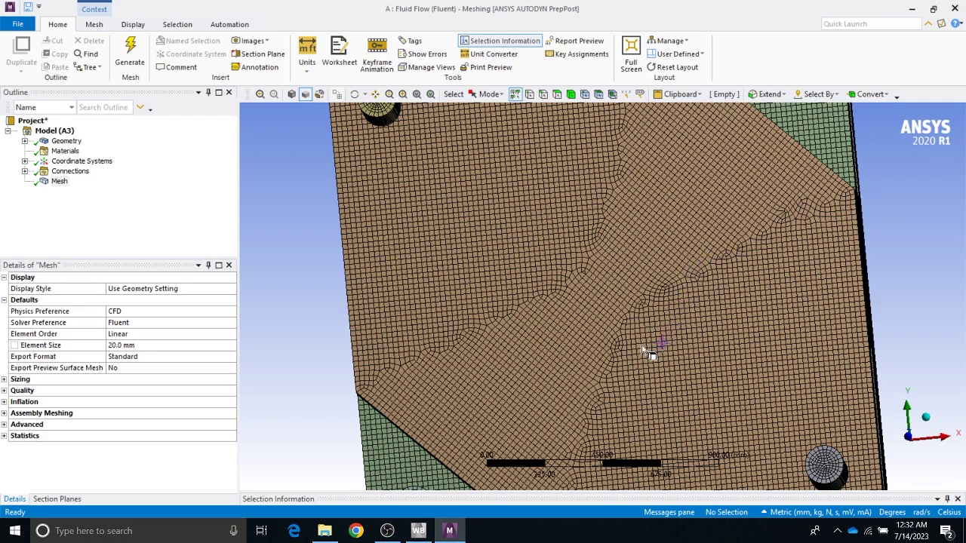
scroll(743, 274, "down", 3)
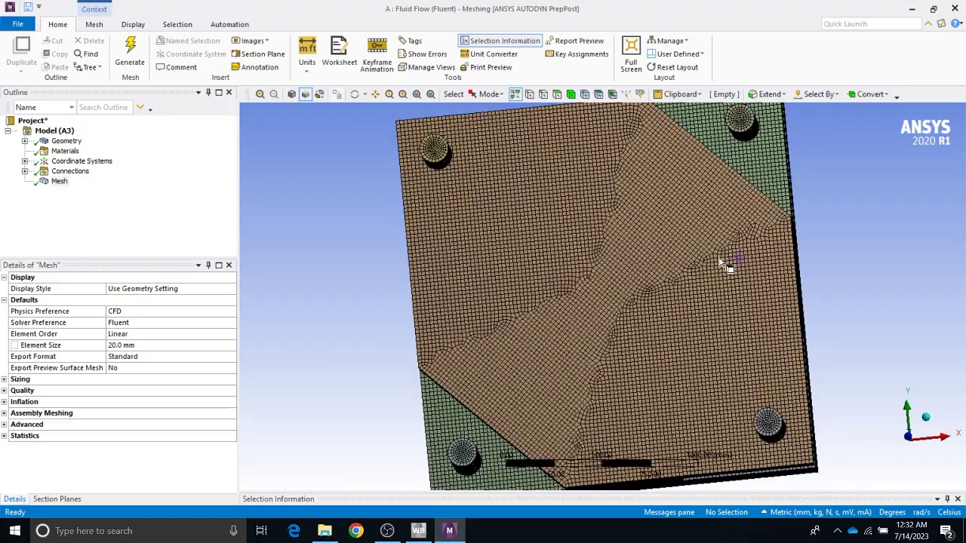
middle_click_drag(842, 222, 618, 233)
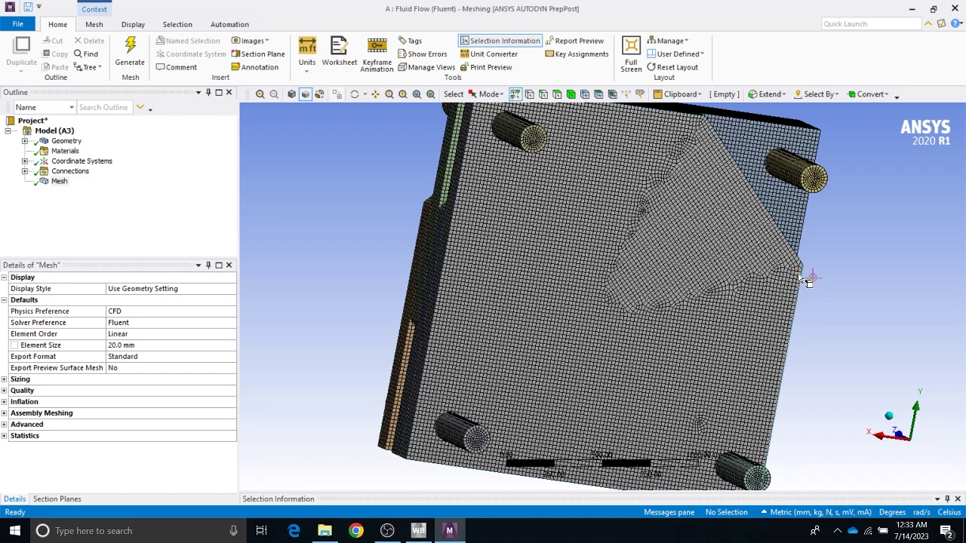
middle_click_drag(860, 260, 819, 289)
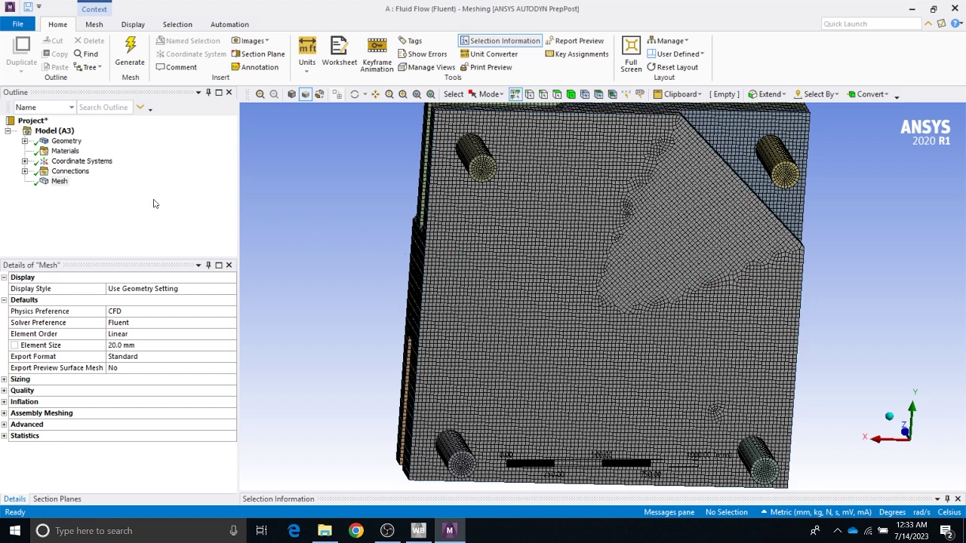
Add a Method control to the mesh
left_click(58, 183)
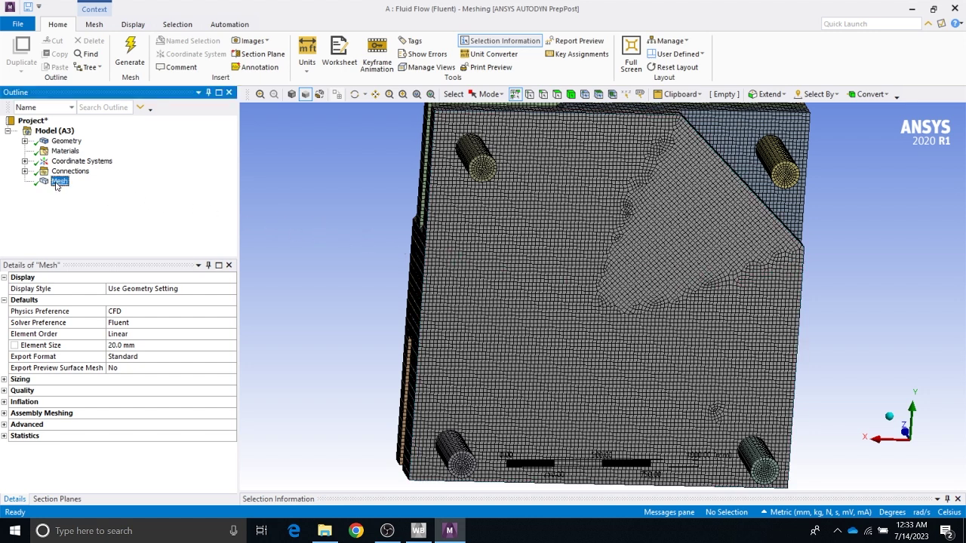
right_click(57, 184)
mouse_move(80, 193)
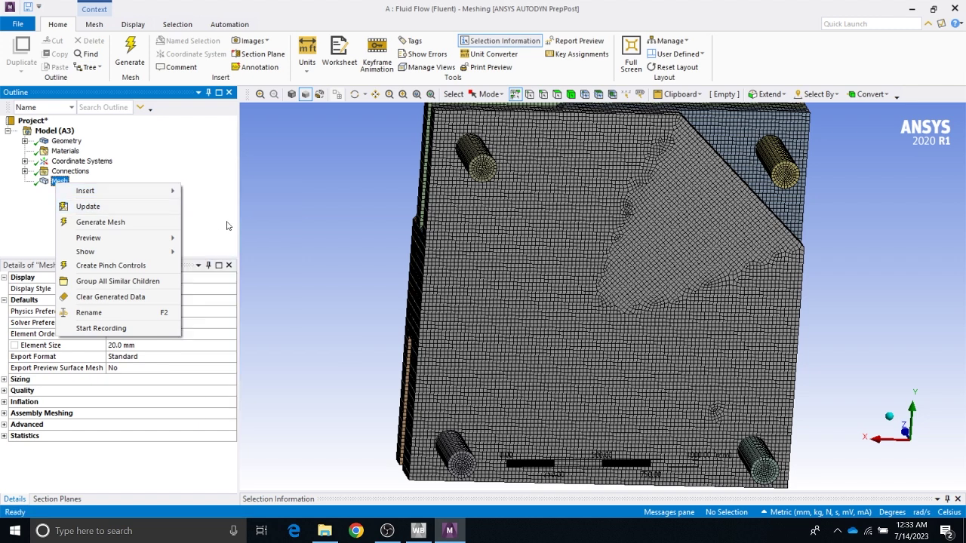
mouse_move(144, 191)
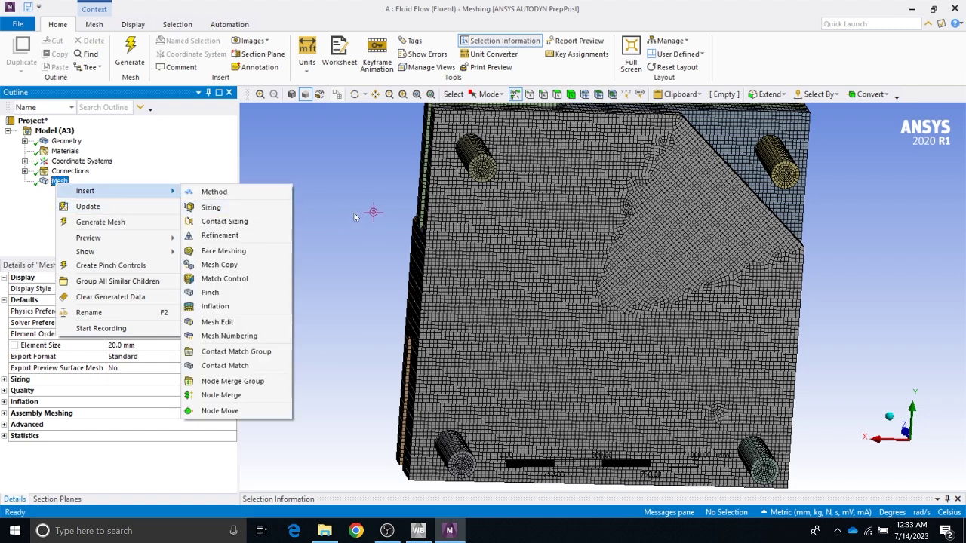
left_click(227, 193)
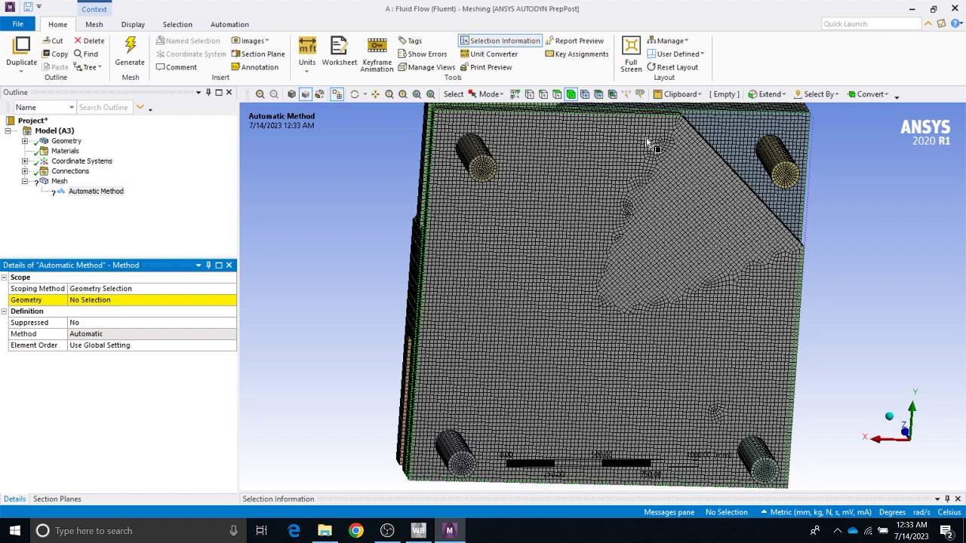
scroll(688, 279, "up", 3)
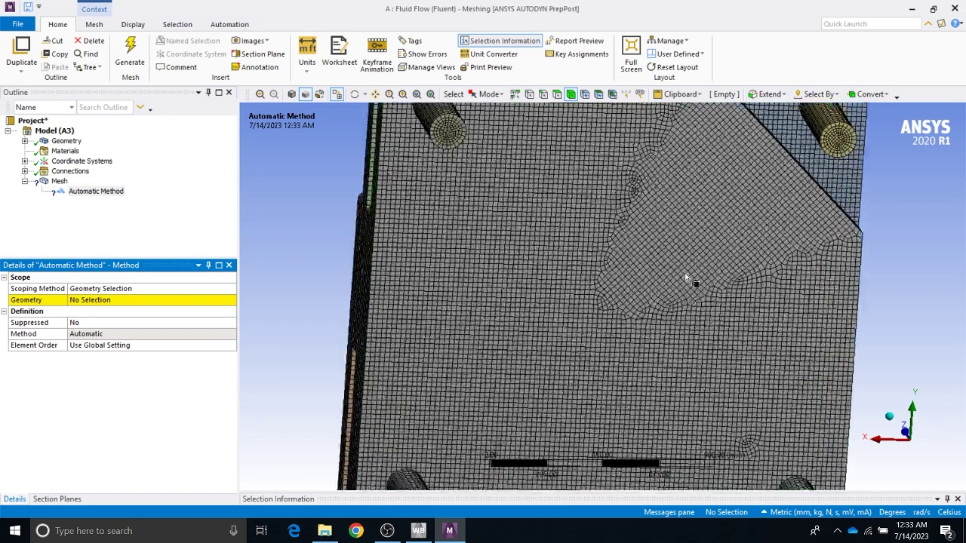
scroll(688, 279, "down", 5)
middle_click_drag(404, 194, 394, 180)
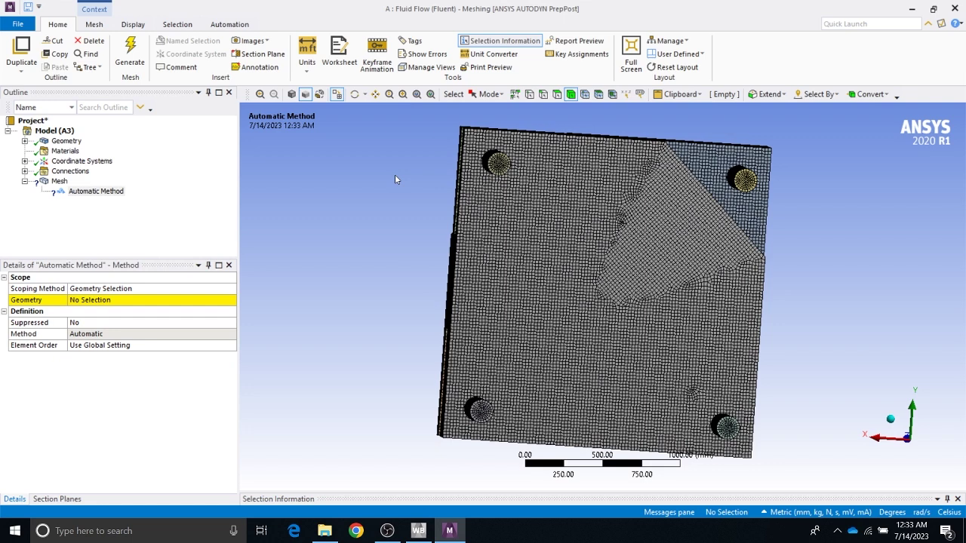
Review the insertable mesh controls and inspect the plate1 and plate4 components in the geometry
right_click(59, 184)
mouse_move(117, 193)
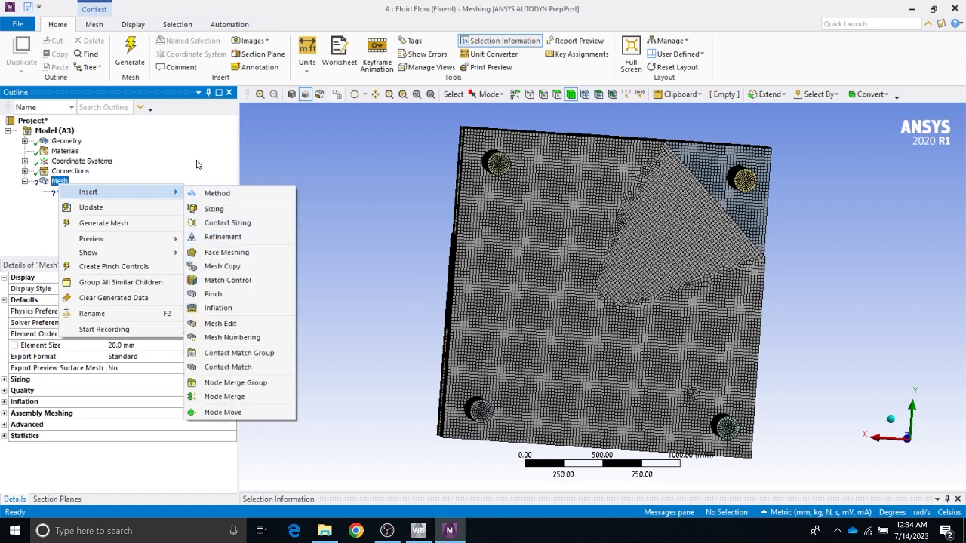
left_click(197, 164)
left_click(94, 192)
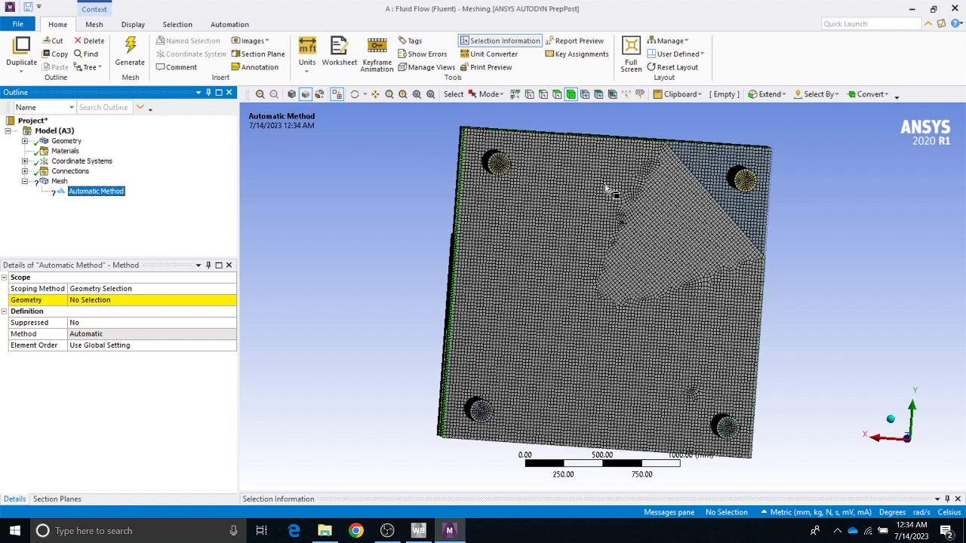
left_click(25, 141)
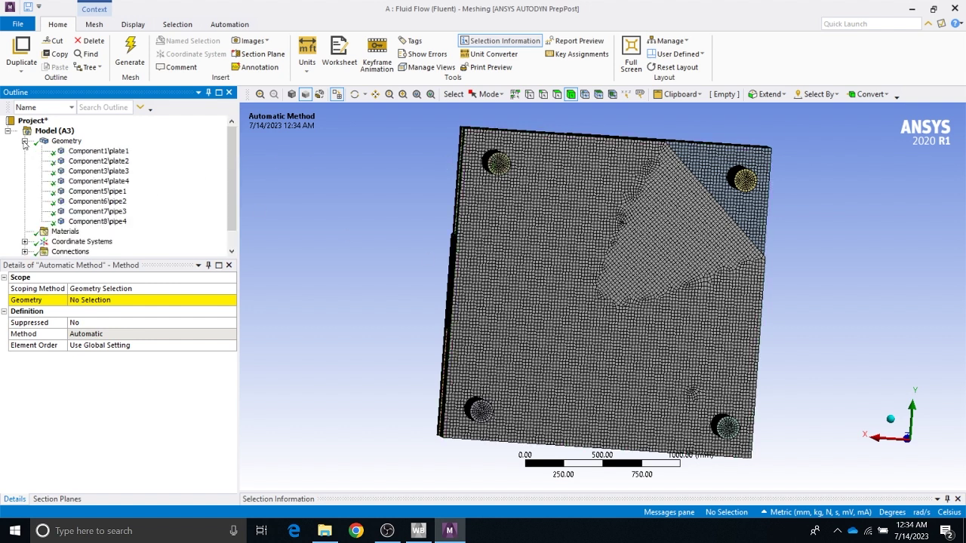
left_click(90, 154)
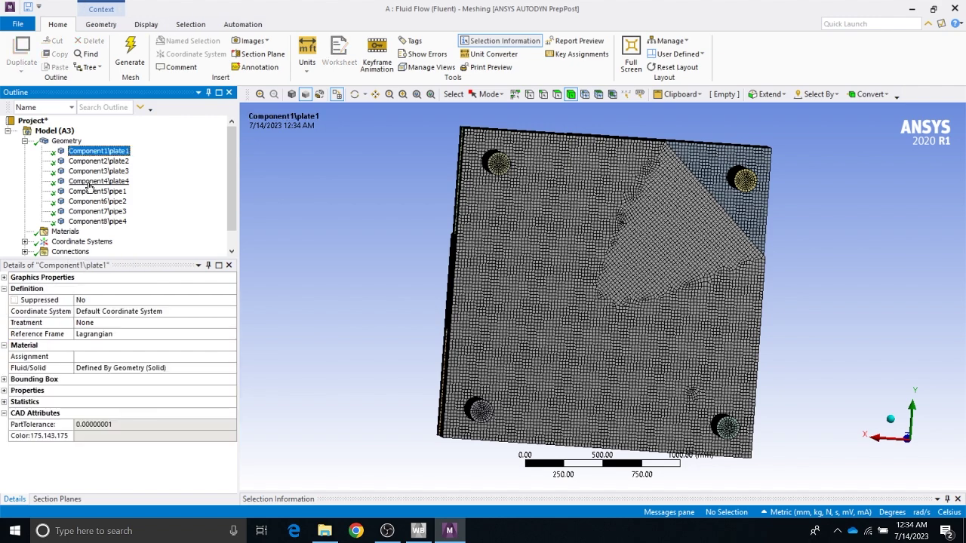
left_click(89, 183)
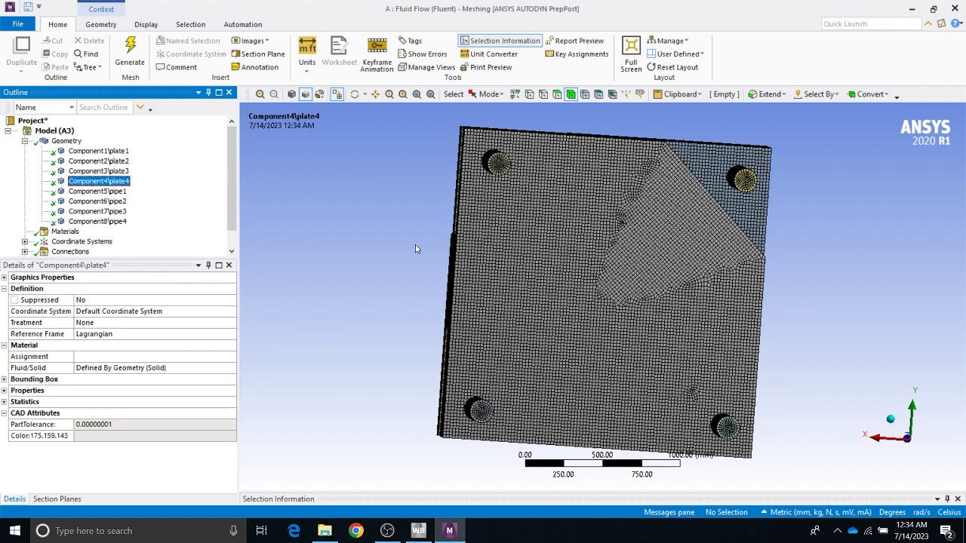
middle_click_drag(453, 238, 411, 242)
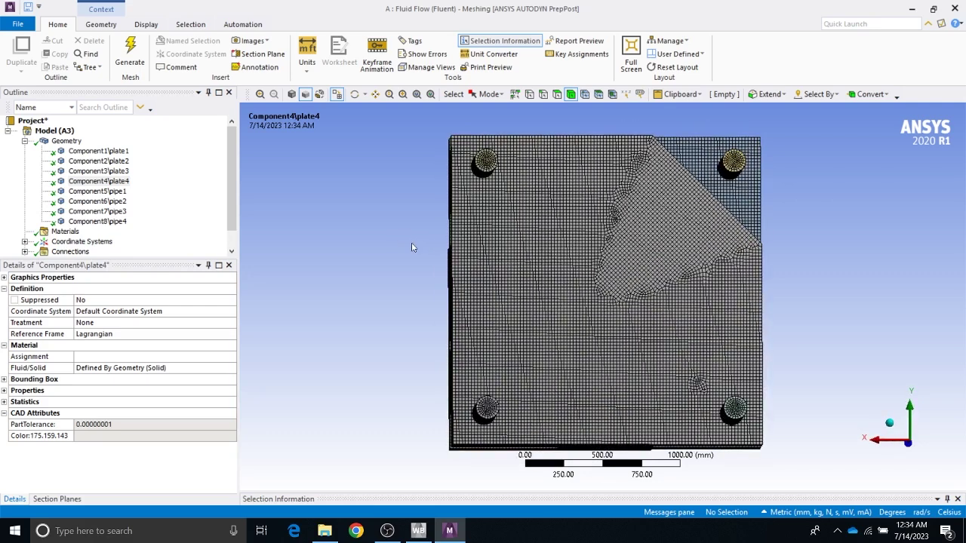
scroll(87, 239, "down", 1)
Box-select all plates and pipes of the assembly as geometry for the Method control
left_click(94, 251)
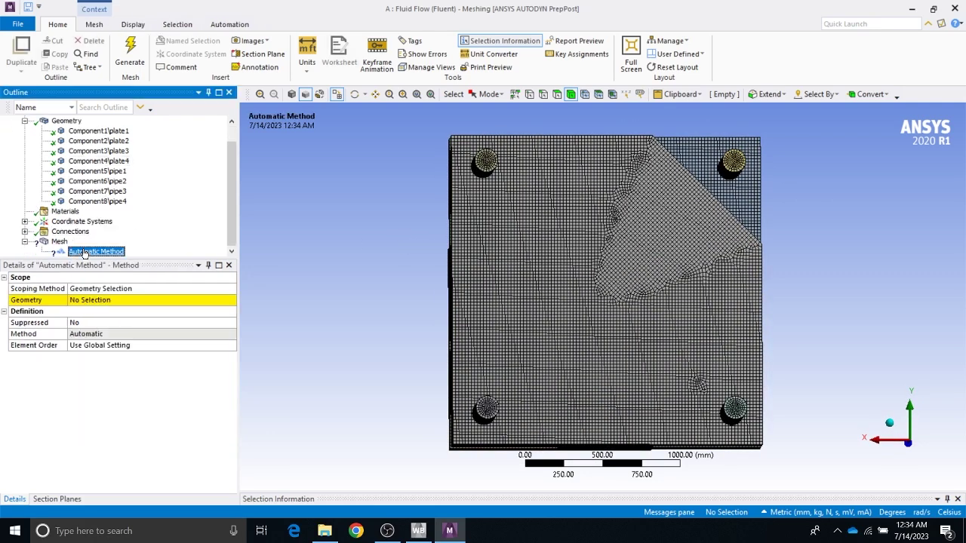
left_click(123, 301)
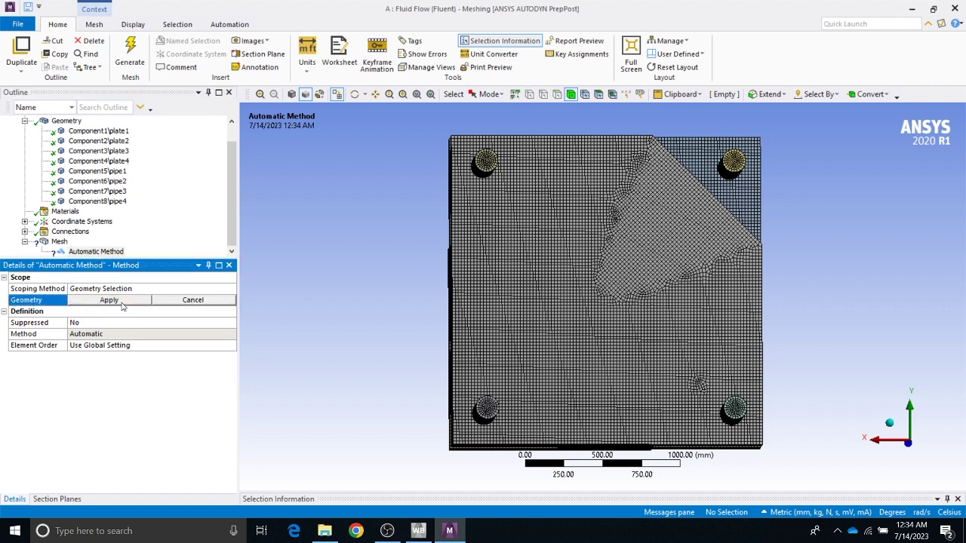
left_click(488, 94)
left_click(504, 122)
left_click_drag(419, 120, 822, 471)
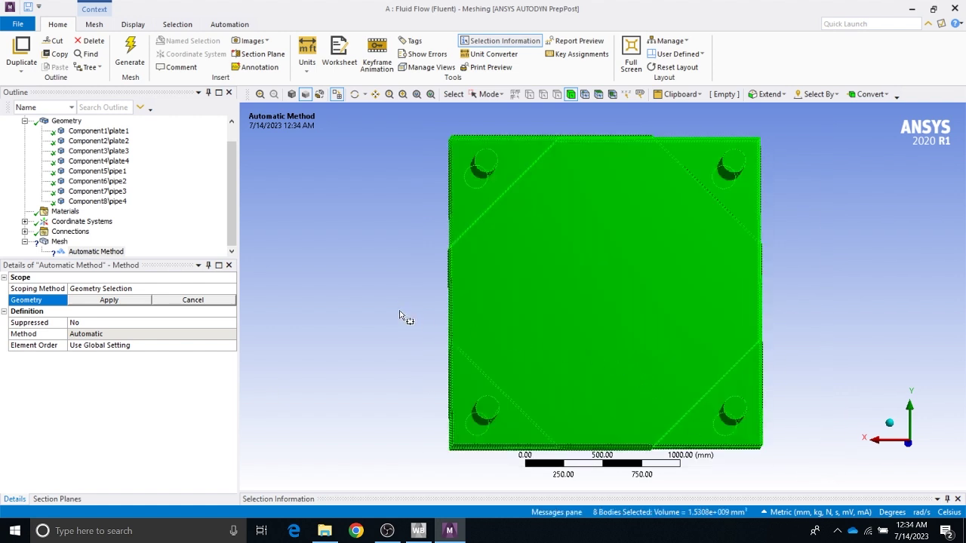
middle_click_drag(400, 315, 528, 313)
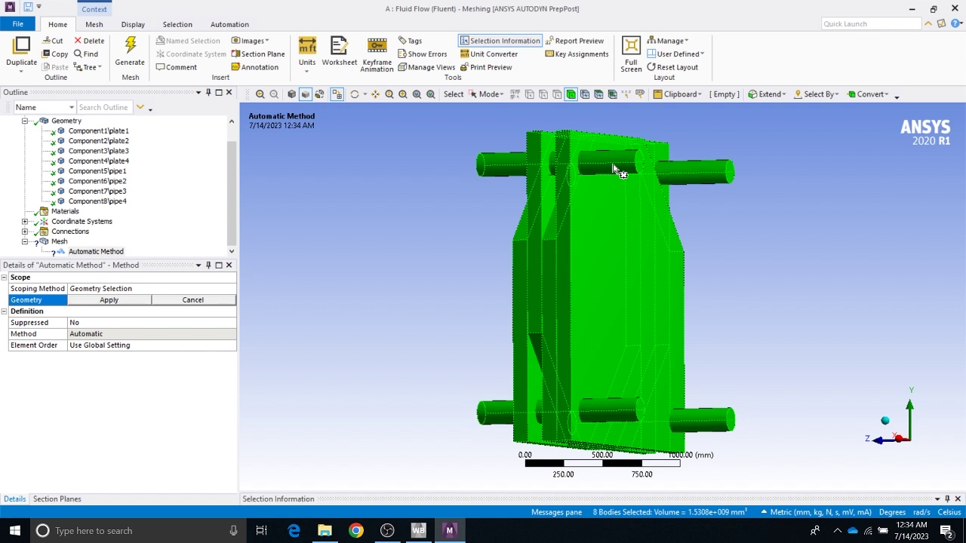
left_click(613, 168)
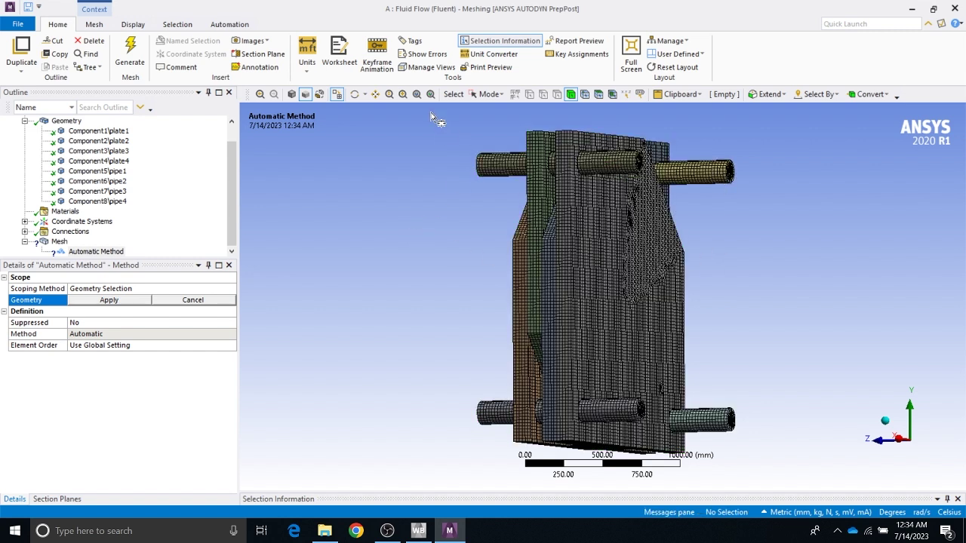
left_click_drag(432, 116, 789, 357)
left_click_drag(794, 469, 792, 461)
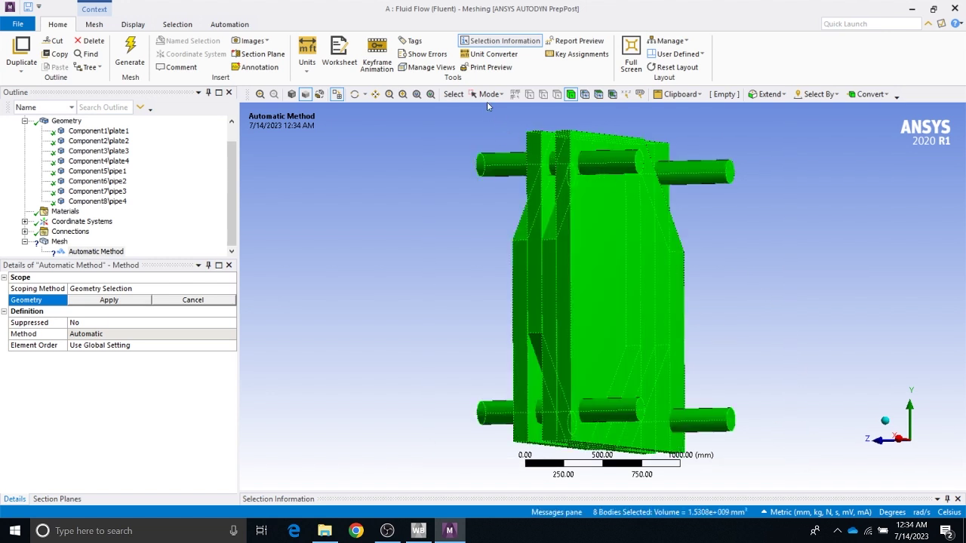
Remove the four pipes from the selection one by one and apply the four plates as the Method control's geometry
left_click(489, 94)
left_click(494, 117)
left_click(609, 165, "ctrl")
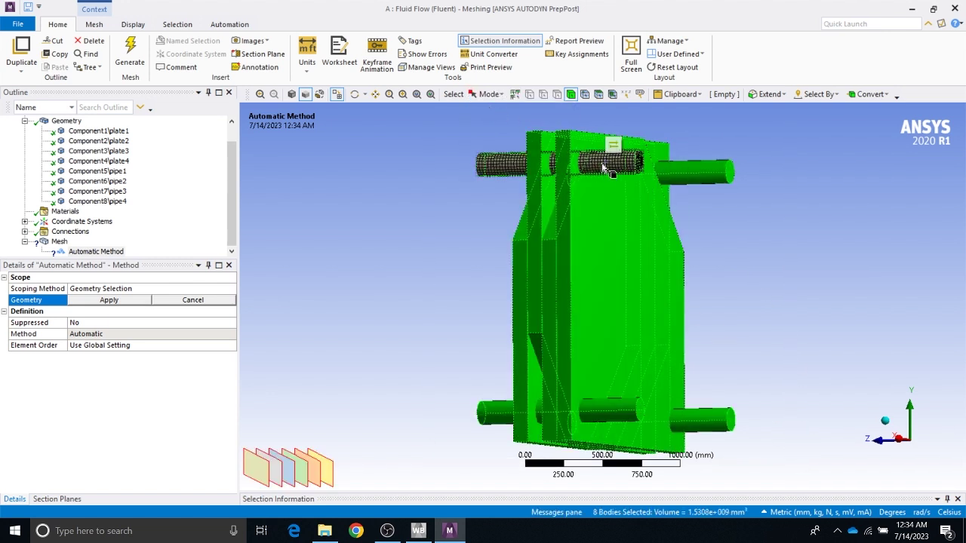
left_click(717, 176, "ctrl")
left_click(701, 415, "ctrl")
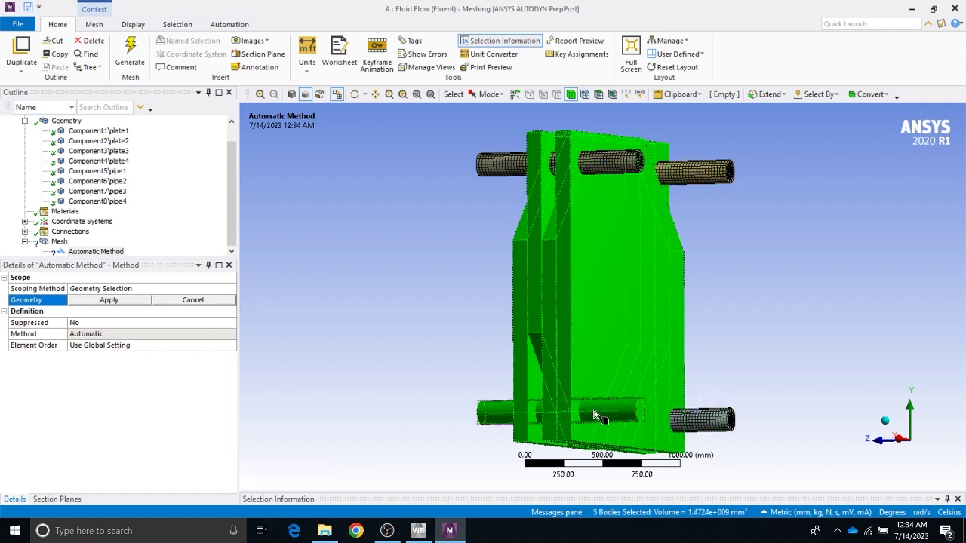
left_click(593, 411)
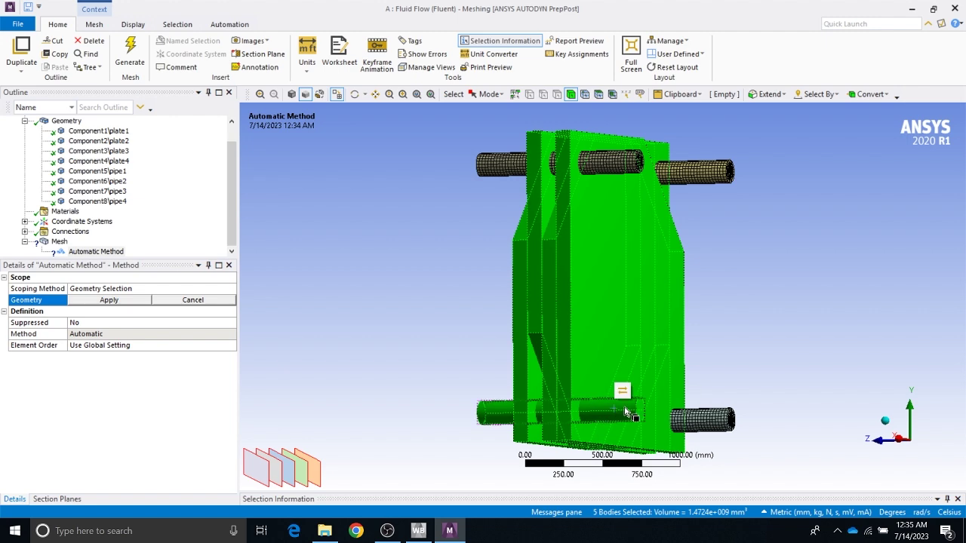
middle_click_drag(624, 411, 509, 430)
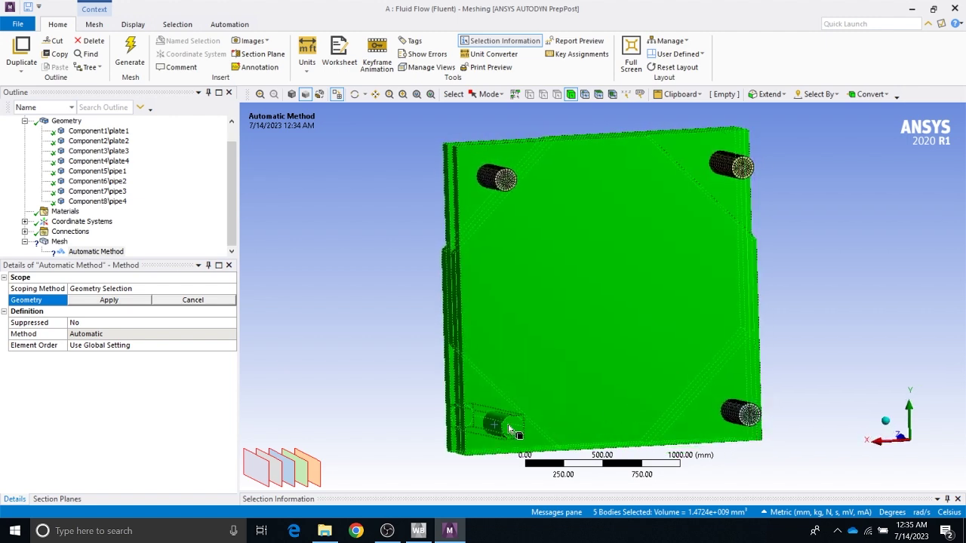
left_click(509, 430, "ctrl")
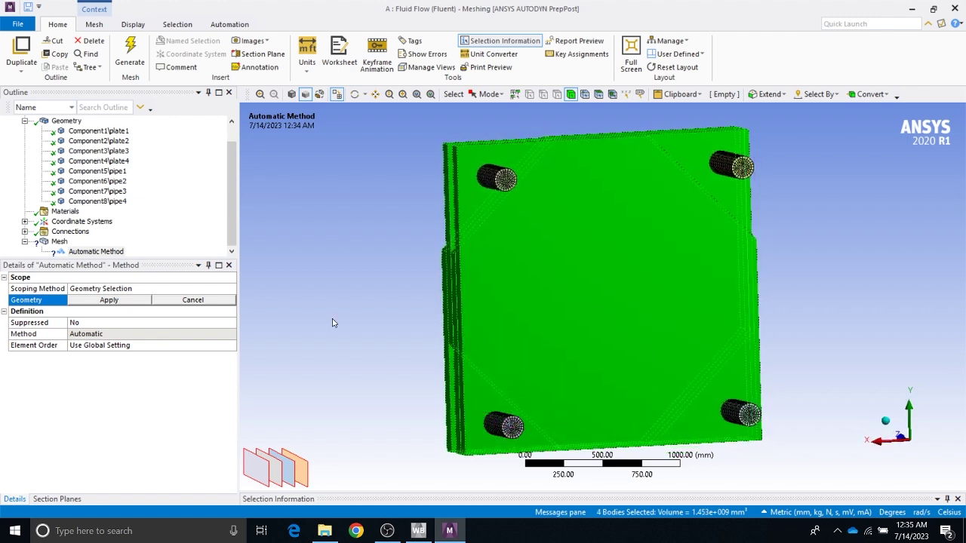
left_click(129, 302)
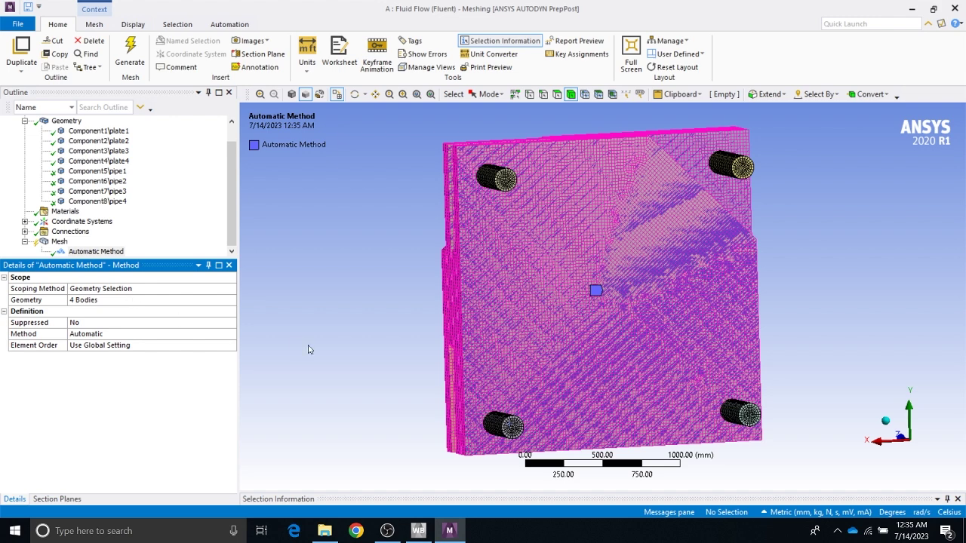
Set the plates' Method control to Tetrahedrons and generate the mesh
left_click(150, 333)
left_click(230, 334)
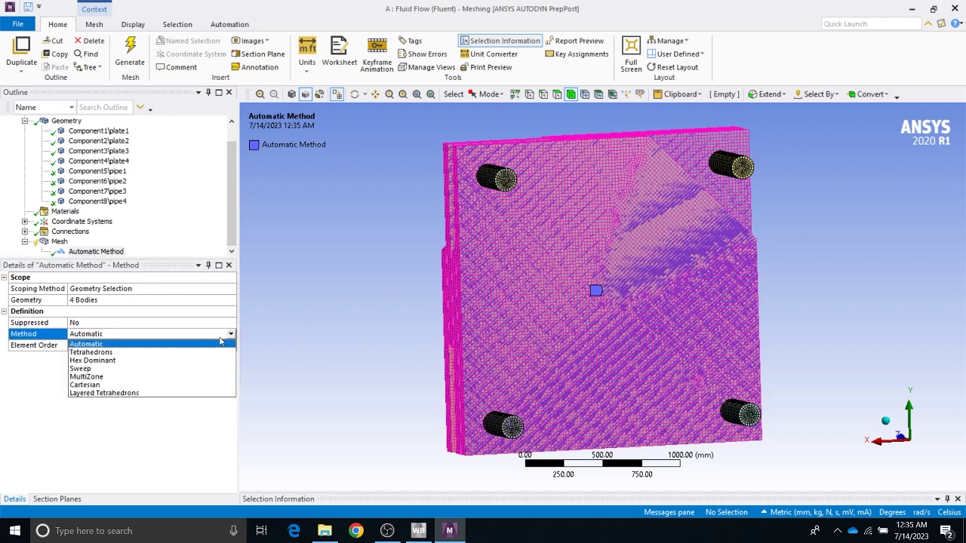
left_click(147, 352)
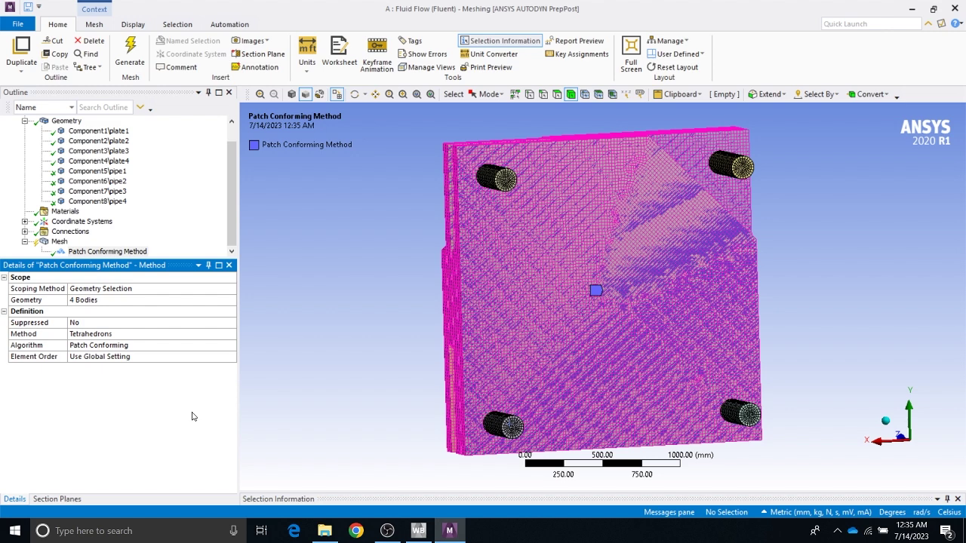
left_click(129, 54)
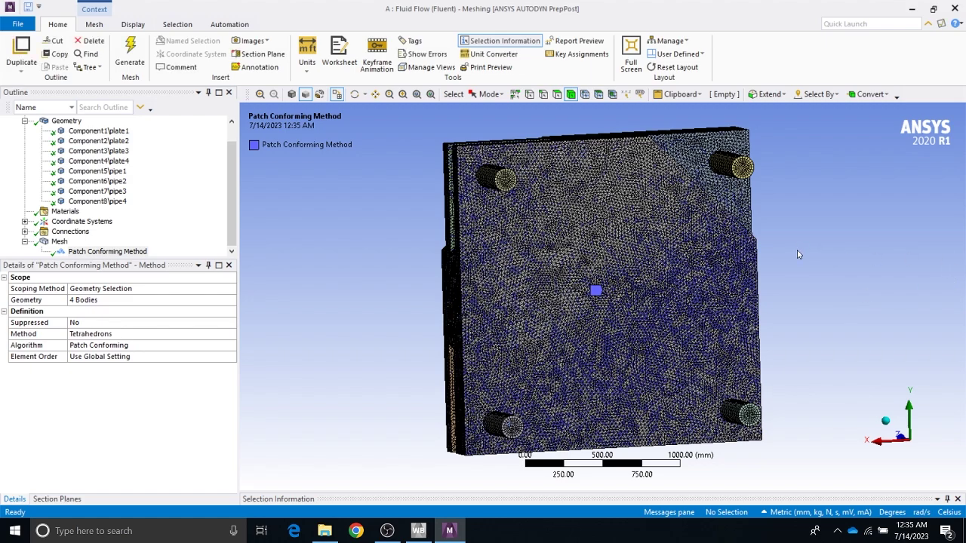
Examine the tetrahedral plate mesh and the element pattern around an upper corner pipe
mouse_move(797, 250)
middle_mouse_down()
mouse_move(722, 244)
mouse_move(733, 249)
middle_mouse_up()
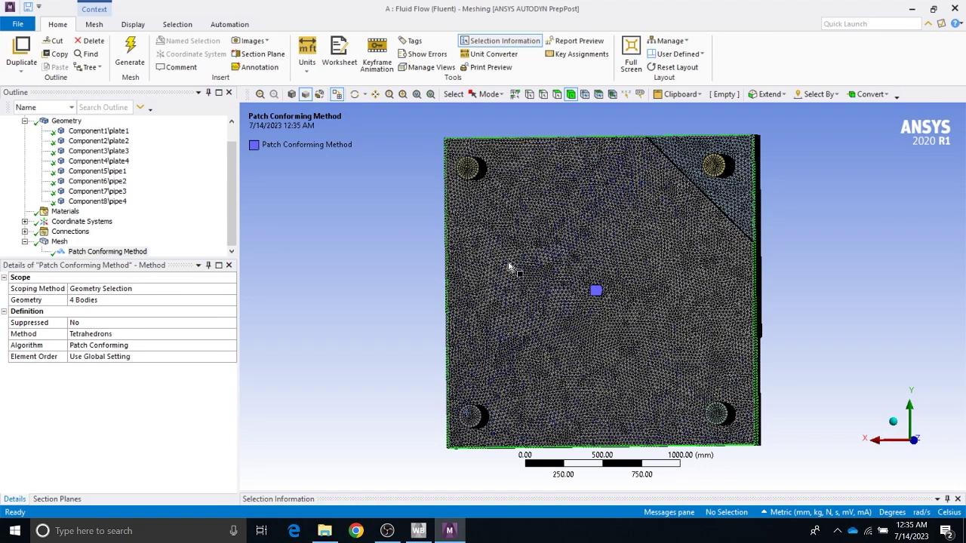
scroll(510, 260, "up", 2)
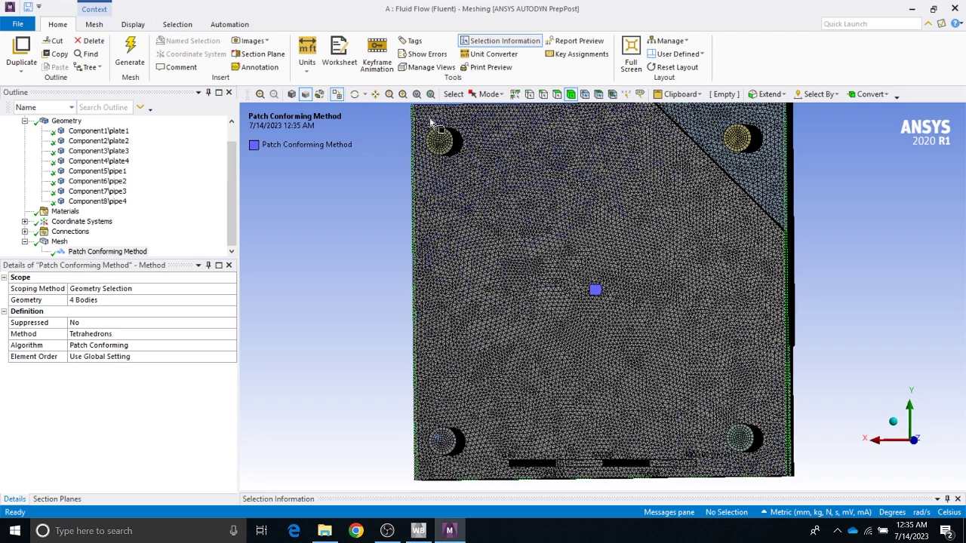
left_click_drag(423, 118, 474, 175)
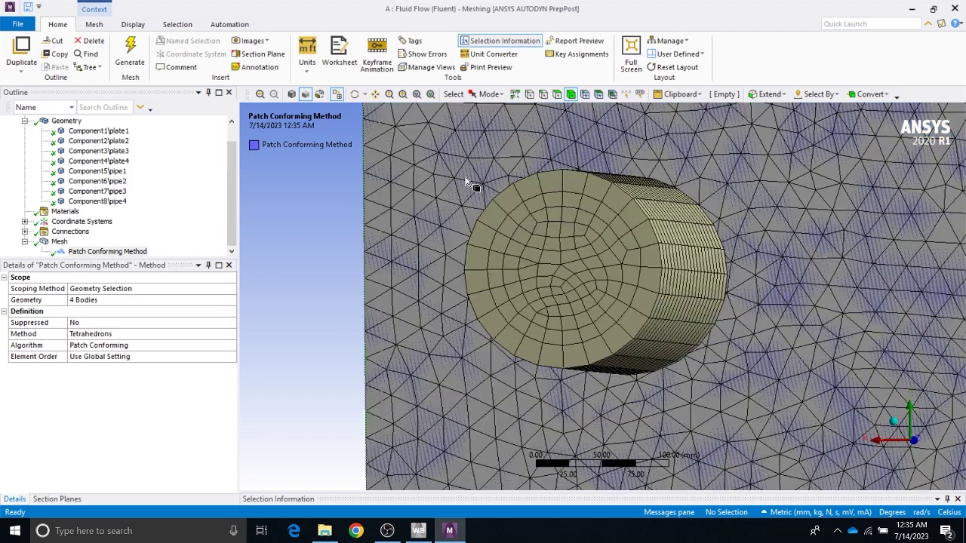
middle_click_drag(453, 227, 465, 231)
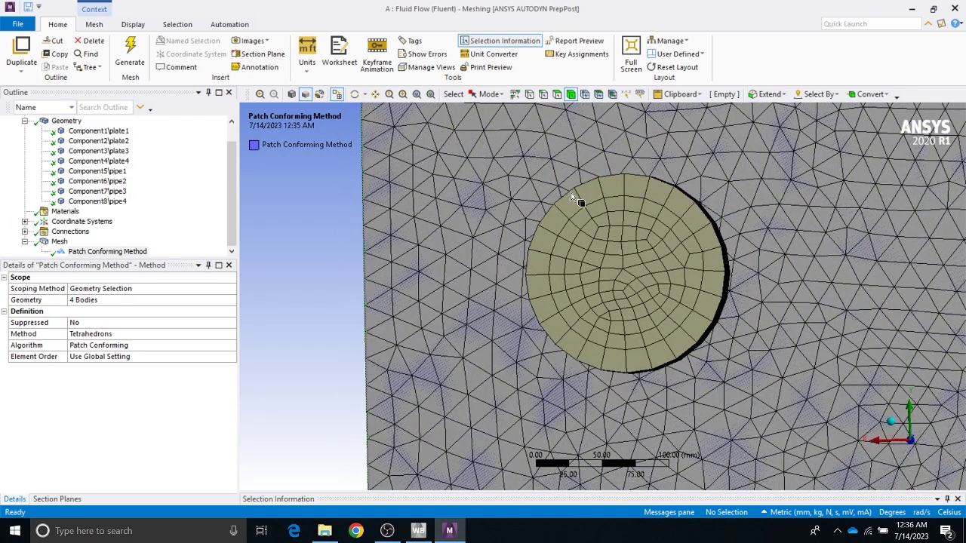
scroll(623, 265, "down", 3)
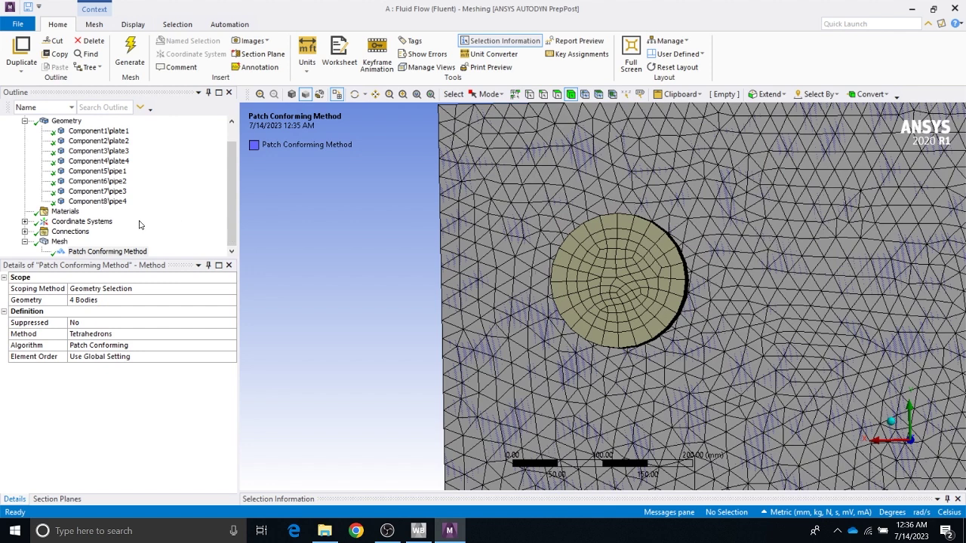
Add a second Method control to the mesh
left_click(58, 241)
right_click(58, 242)
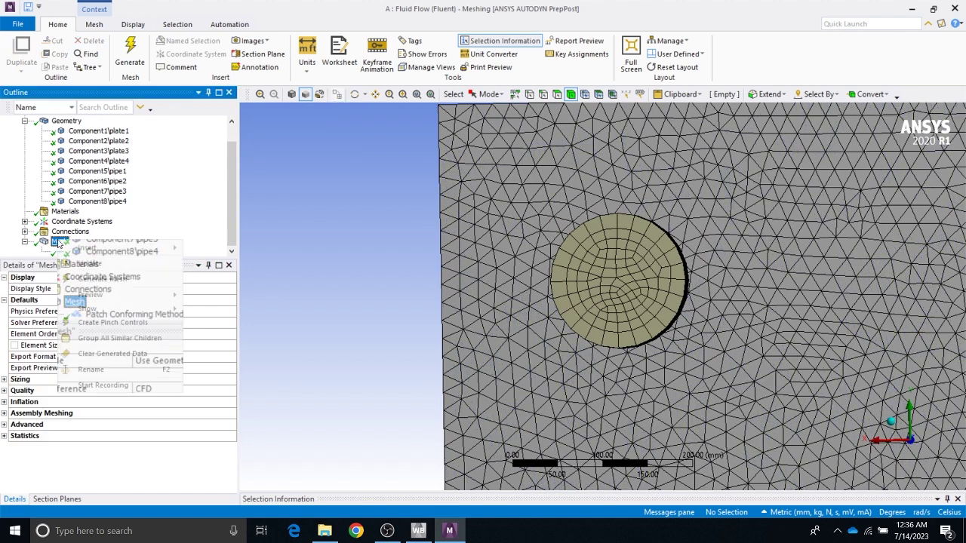
mouse_move(113, 248)
left_click(195, 249)
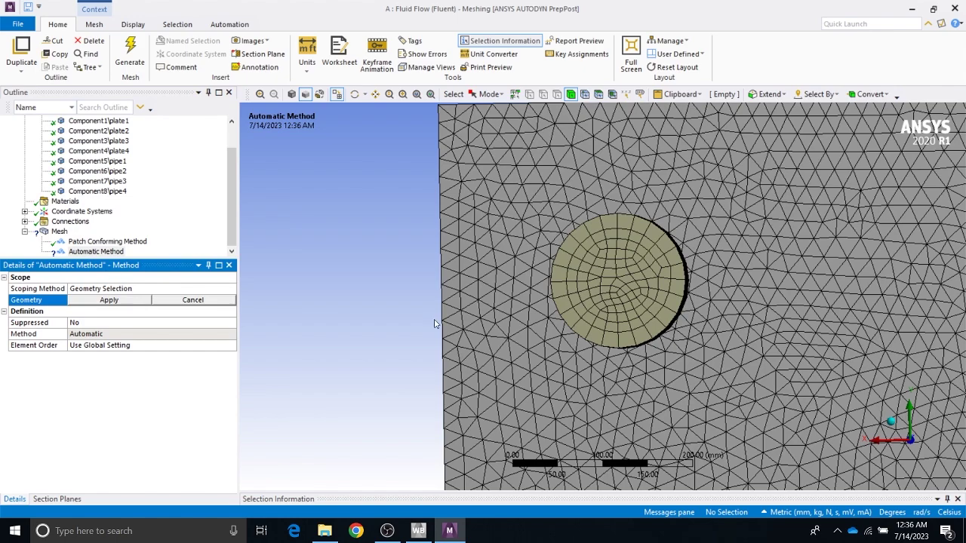
scroll(594, 322, "down", 6)
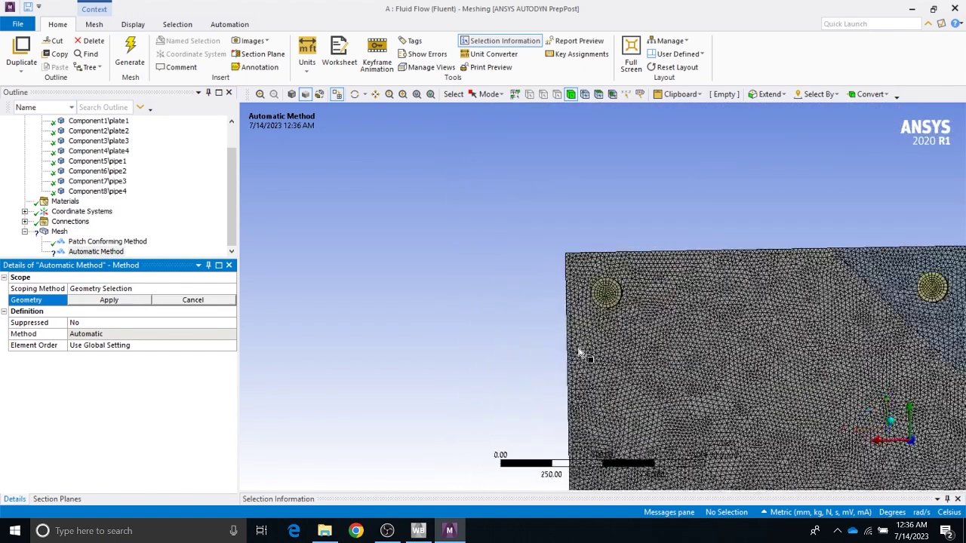
Select the four pipe bodies and apply them as the second Method control's geometry
scroll(580, 353, "down", 5)
left_click_drag(568, 269, 757, 417)
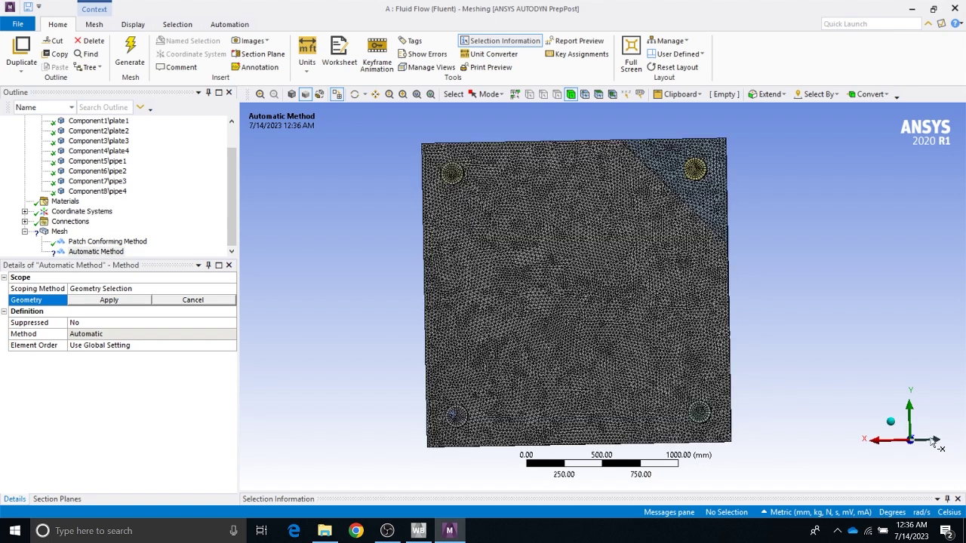
left_click(895, 444)
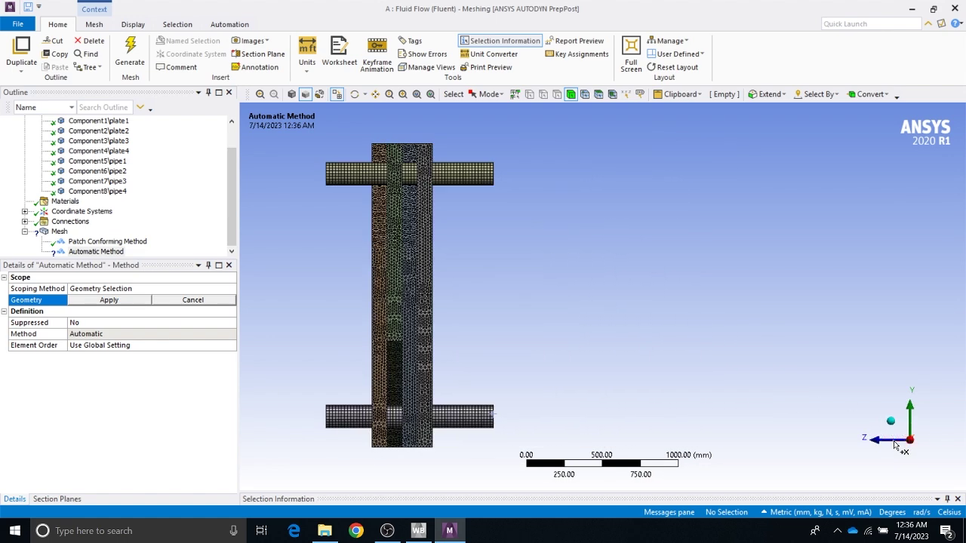
left_click(489, 93)
left_click(498, 125)
left_click_drag(320, 150, 507, 208)
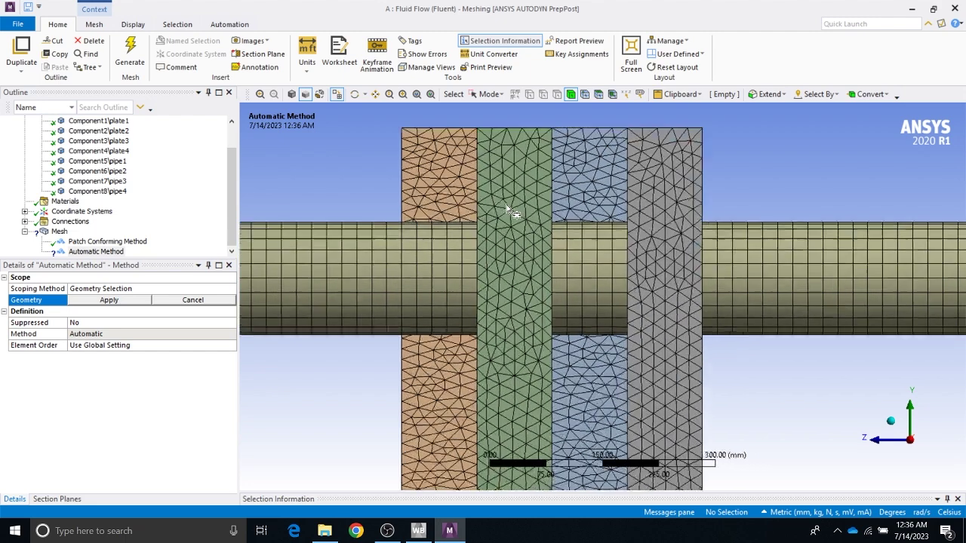
scroll(507, 208, "down", 10)
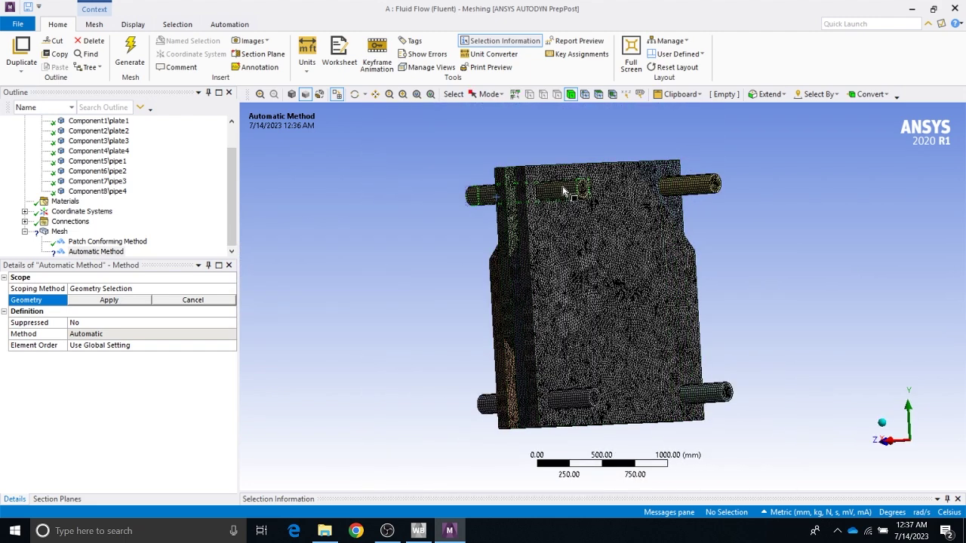
left_click(562, 190)
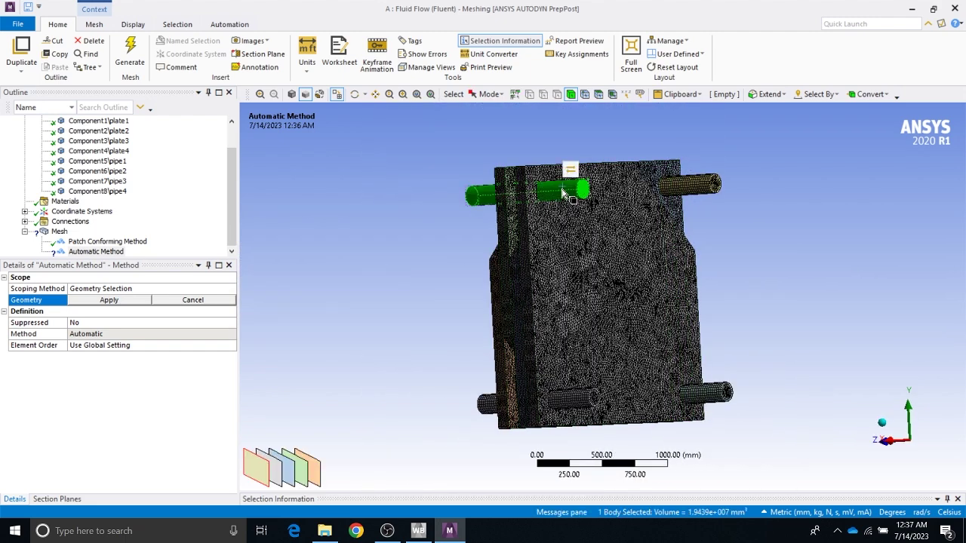
left_click(701, 185, "ctrl")
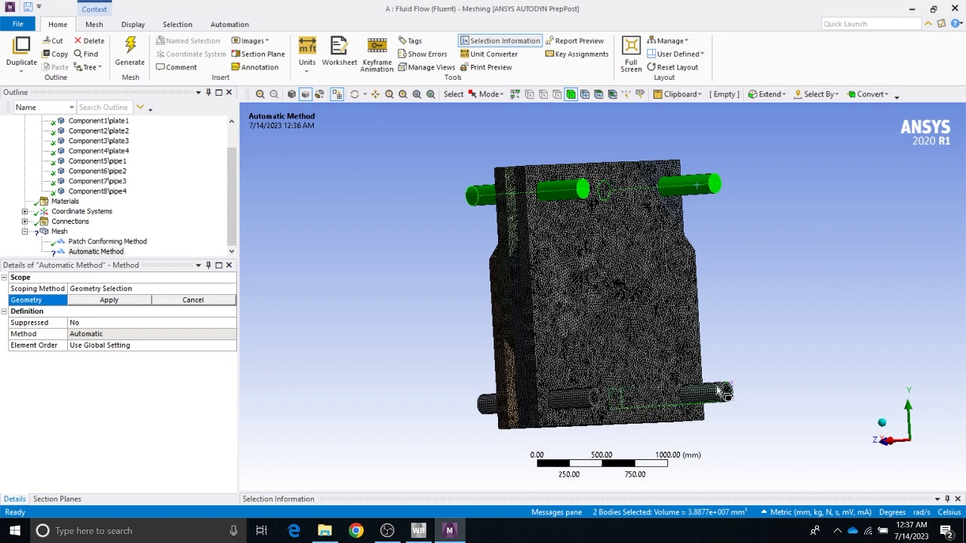
left_click(723, 391, "ctrl")
left_click(573, 401, "ctrl")
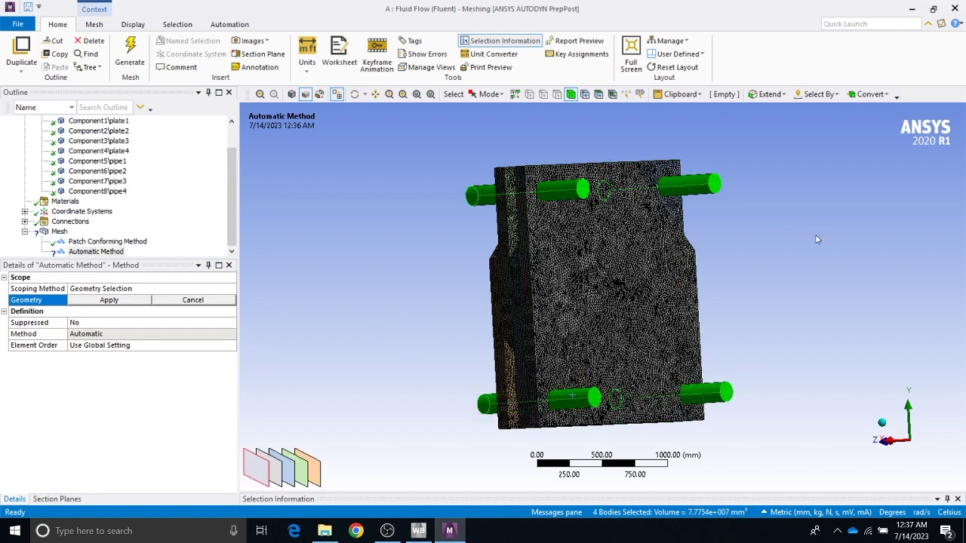
middle_click_drag(816, 239, 526, 259)
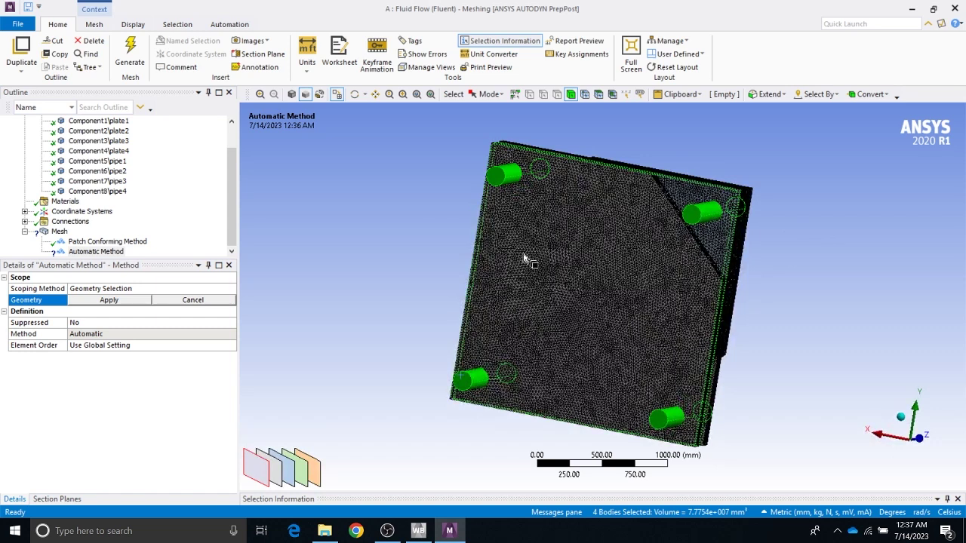
left_click(96, 301)
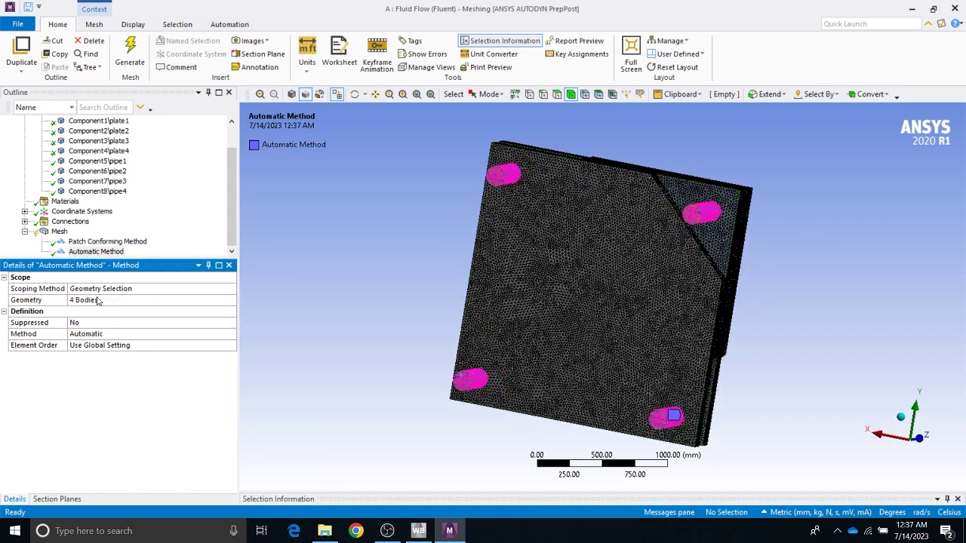
Set the pipes' Method control to Sweep and generate the mesh
left_click(104, 334)
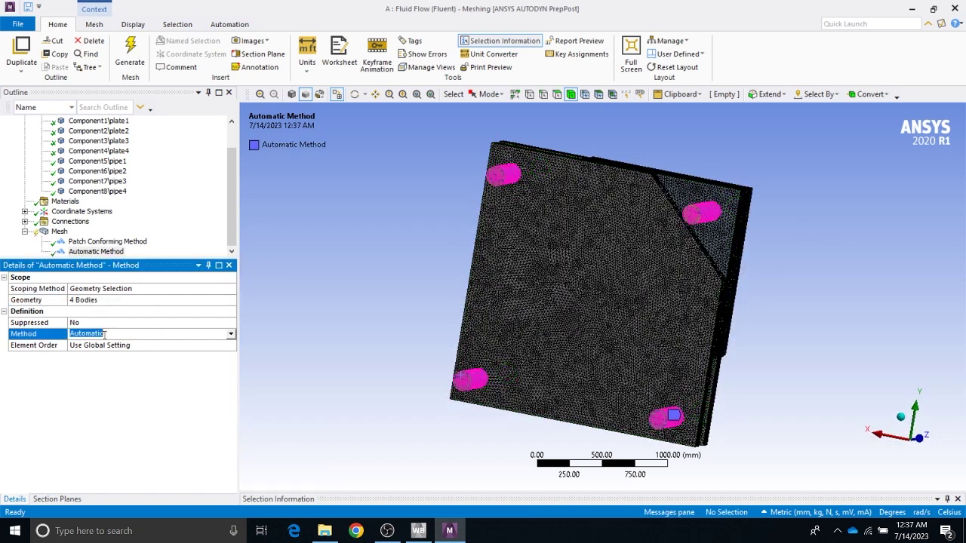
left_click(231, 334)
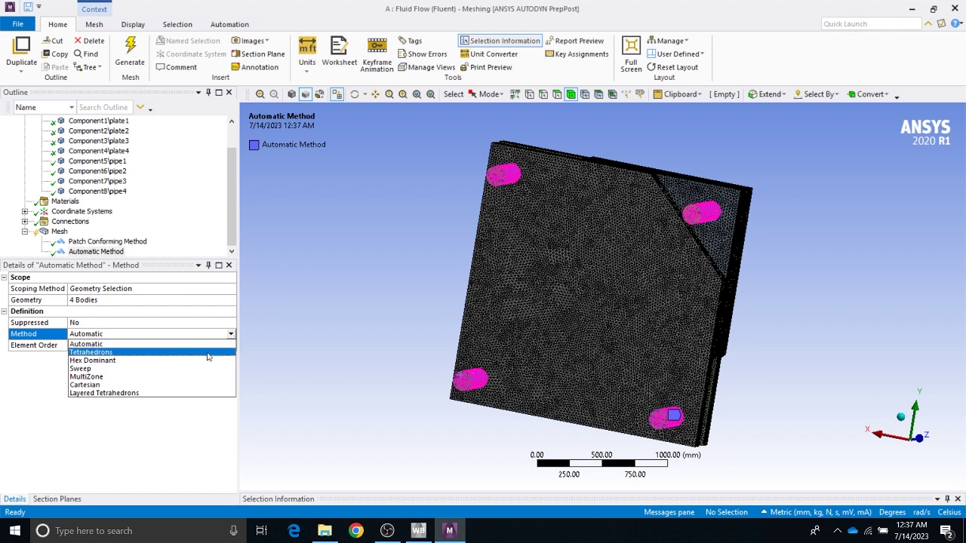
left_click(210, 373)
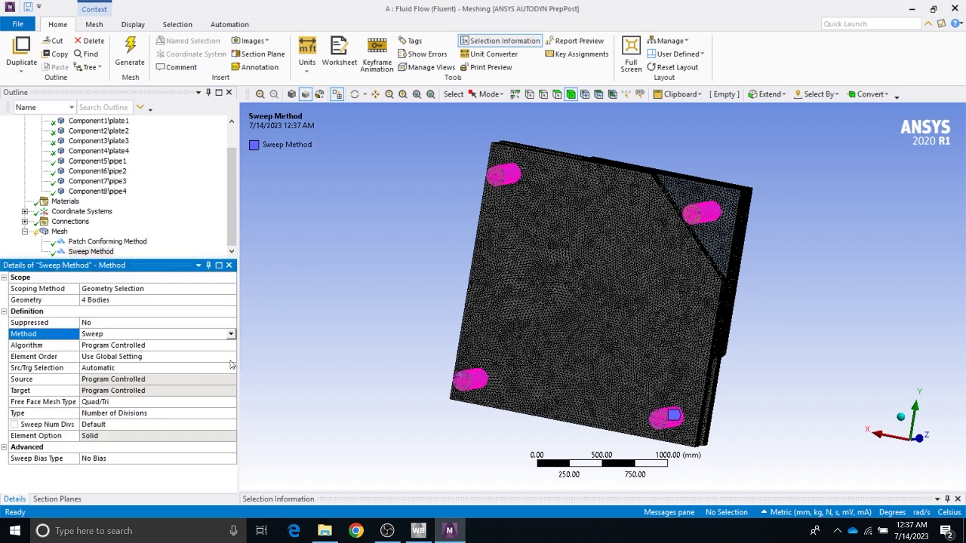
left_click(130, 59)
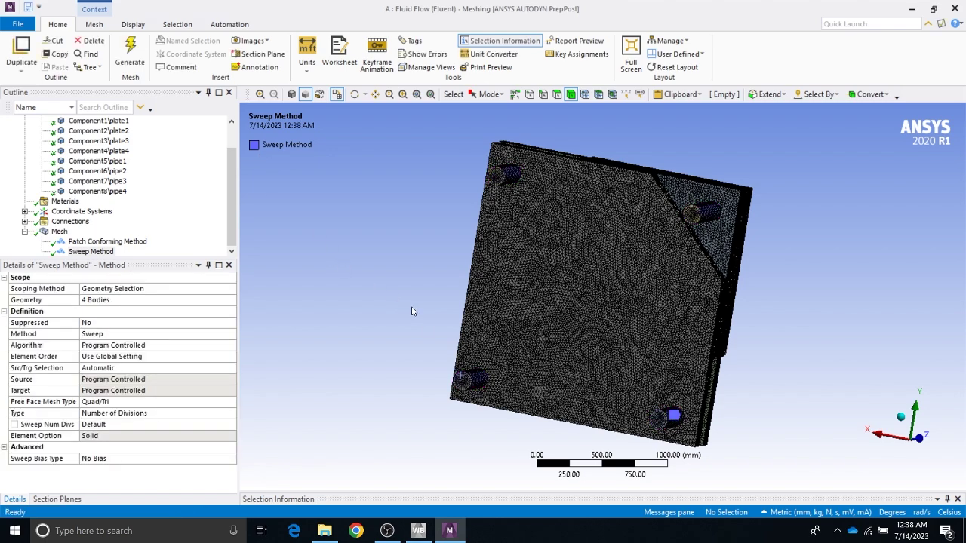
Examine the swept pipe mesh up close at an upper corner pipe and across the whole assembly
middle_click_drag(446, 418, 457, 157)
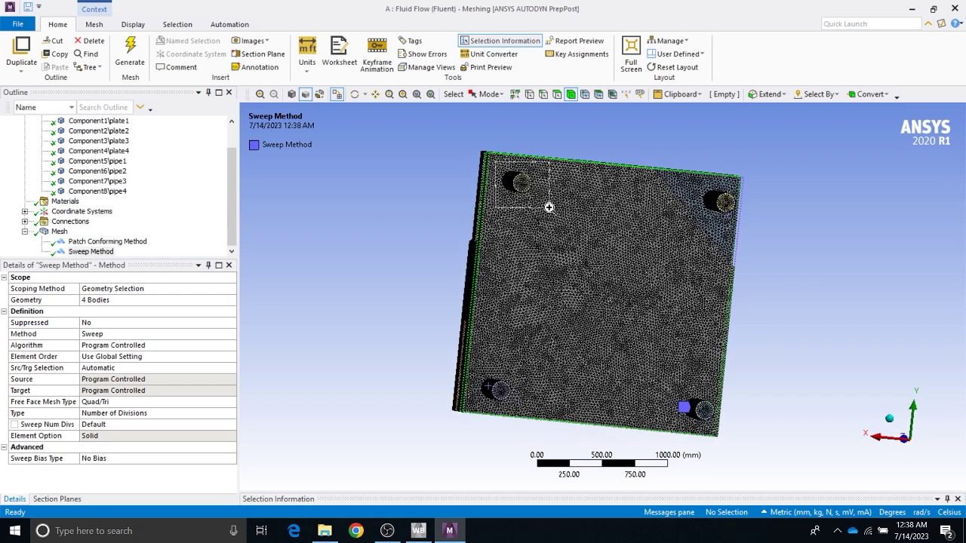
scroll(548, 206, "up", 5)
middle_click_drag(551, 213, 682, 227)
middle_click_drag(725, 278, 664, 280)
scroll(599, 288, "down", 4)
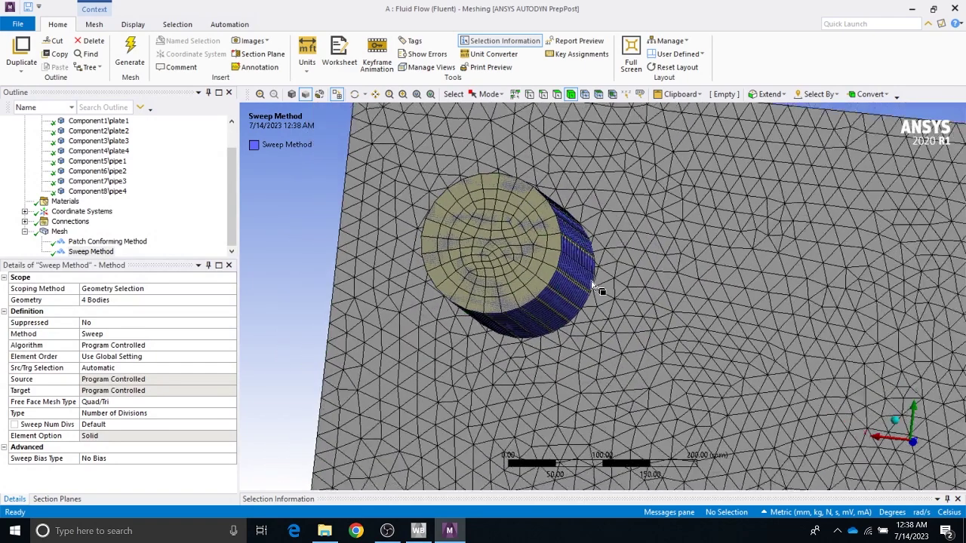
scroll(593, 286, "down", 1)
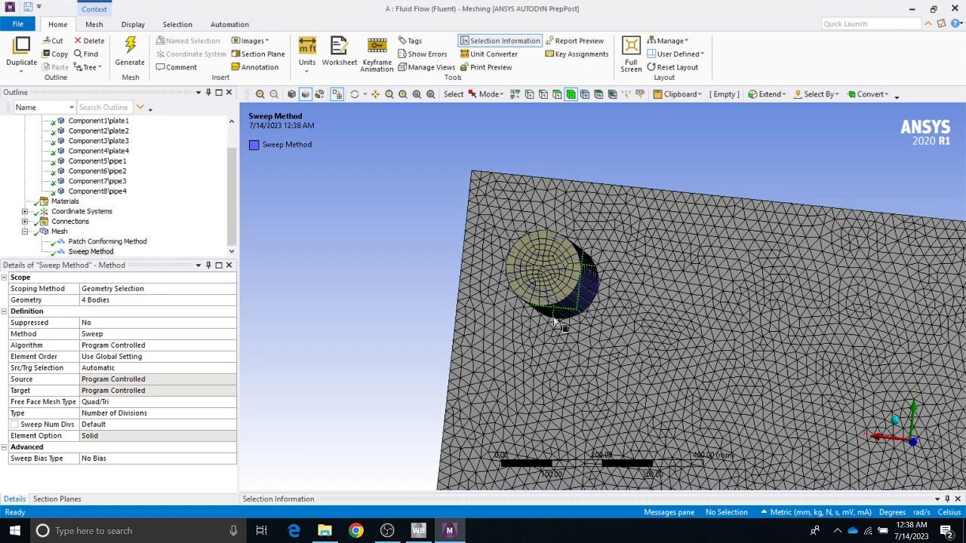
scroll(468, 295, "down", 2)
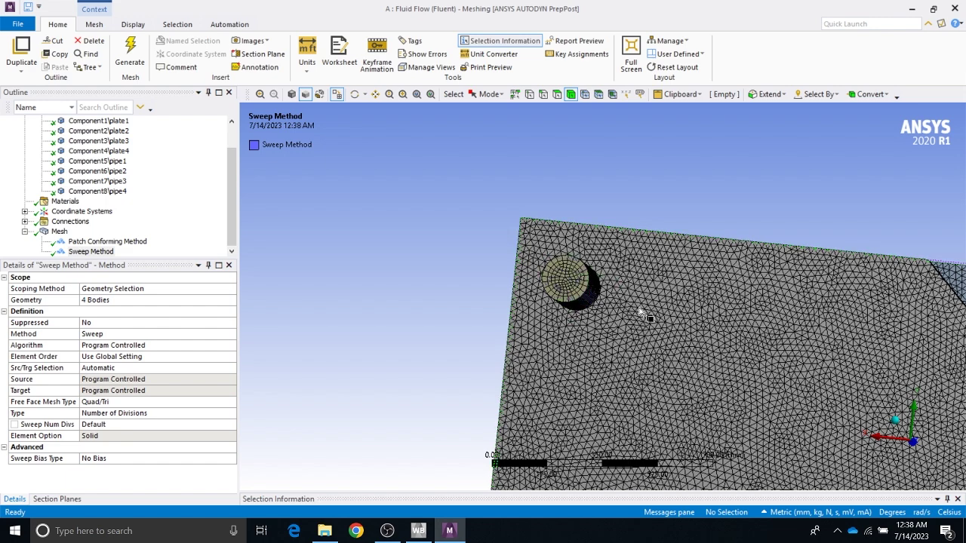
middle_click_drag(643, 308, 640, 305)
scroll(640, 304, "down", 5)
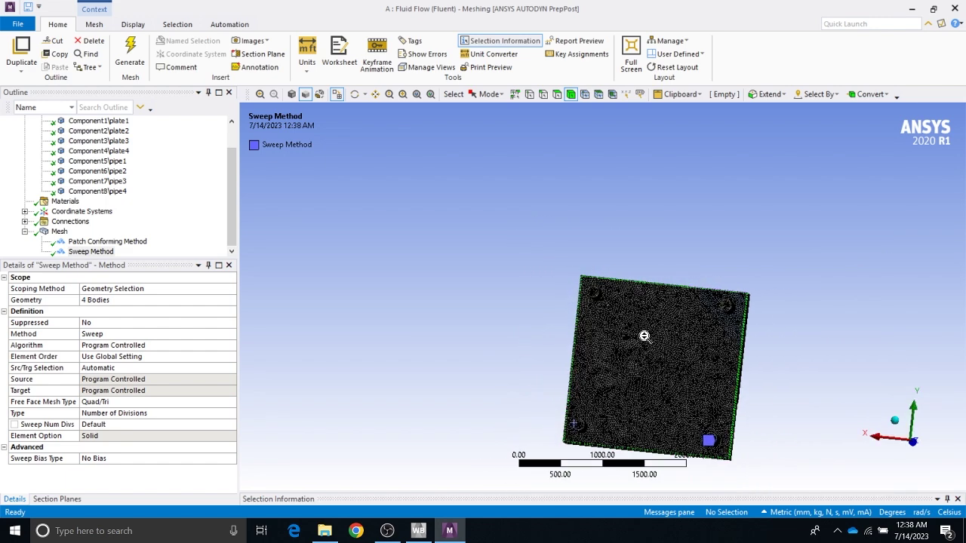
middle_click_drag(743, 484, 667, 520)
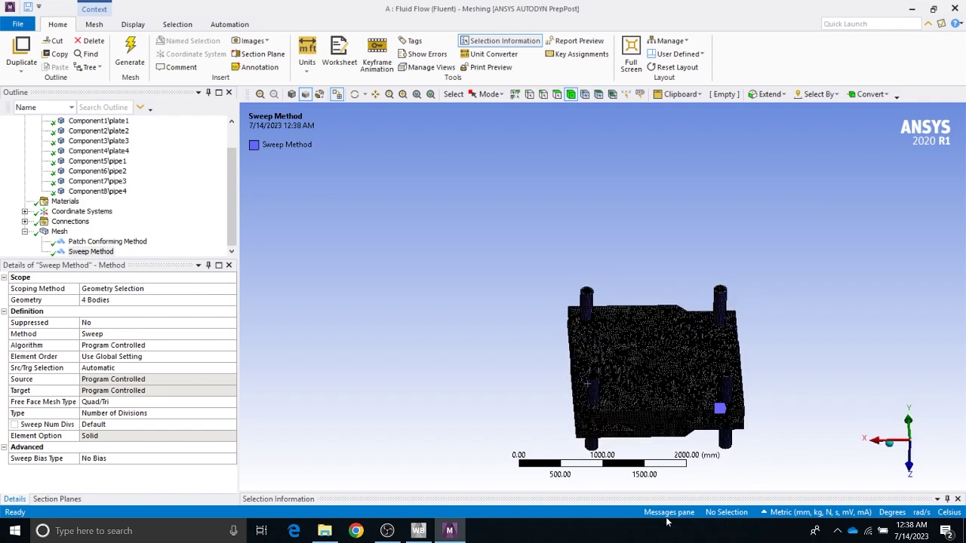
Switch to Workbench and update the Mesh component of the Fluid Flow (Fluent) system
left_click(418, 531)
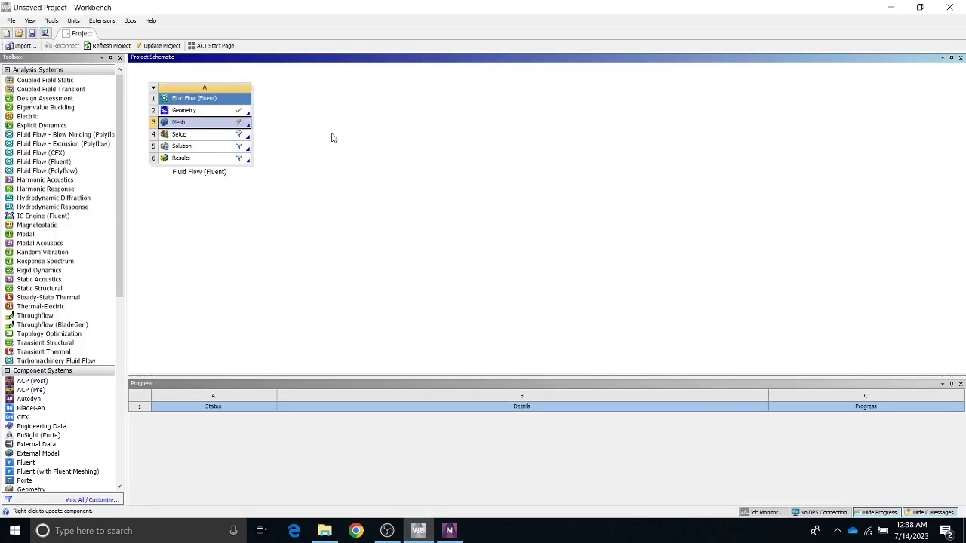
right_click(245, 122)
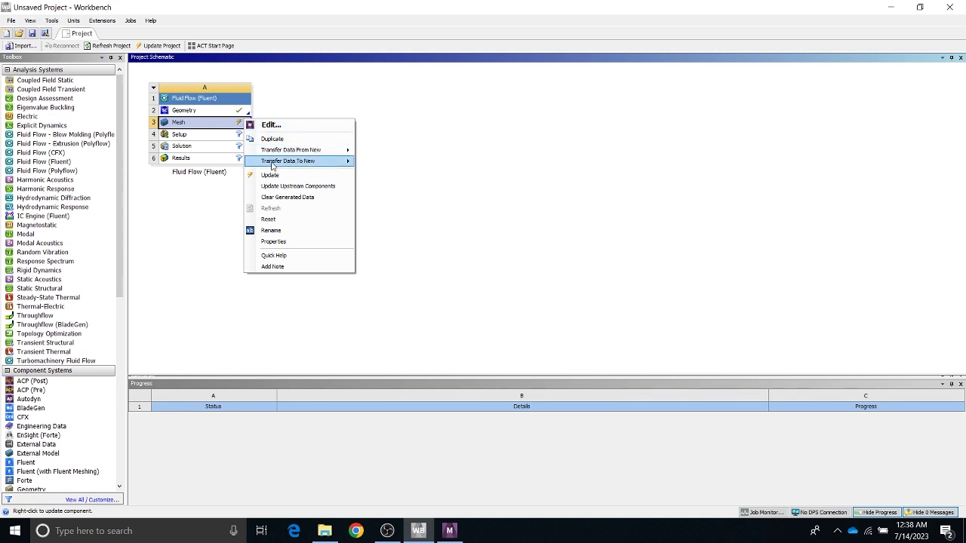
left_click(271, 175)
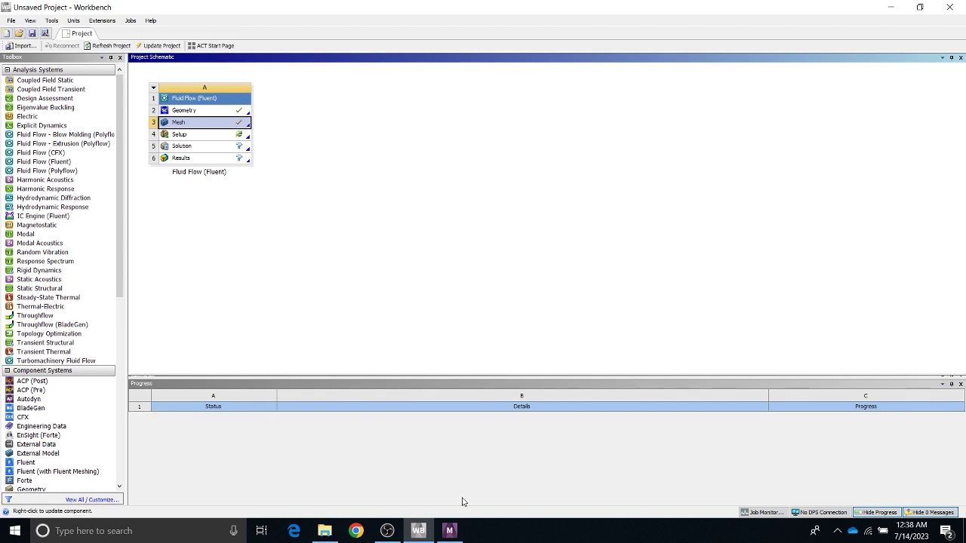
Open the Setup component of the Fluid Flow (Fluent) system for editing
left_click(218, 139)
right_click(219, 140)
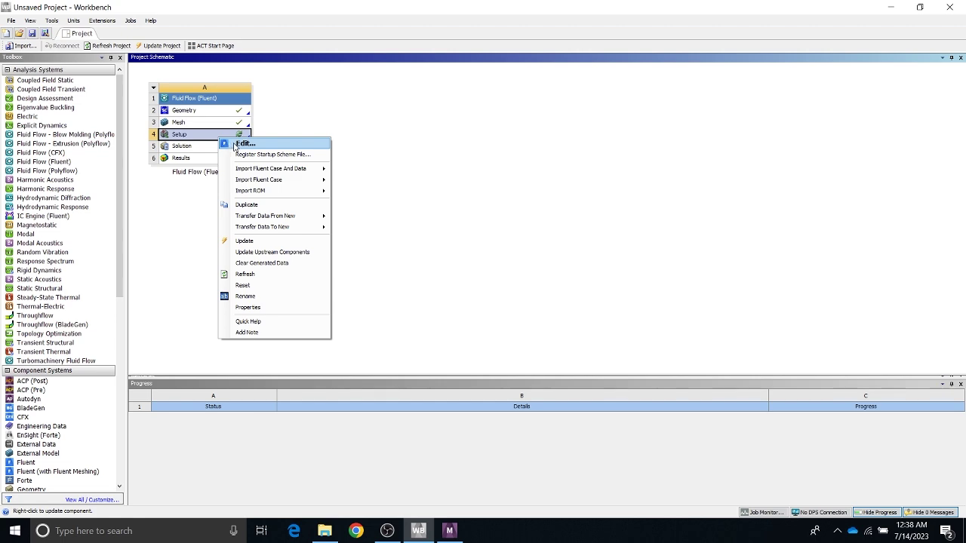
left_click(235, 148)
Close the Meshing window and start Fluent from its launcher with the options unchanged
mouse_move(450, 530)
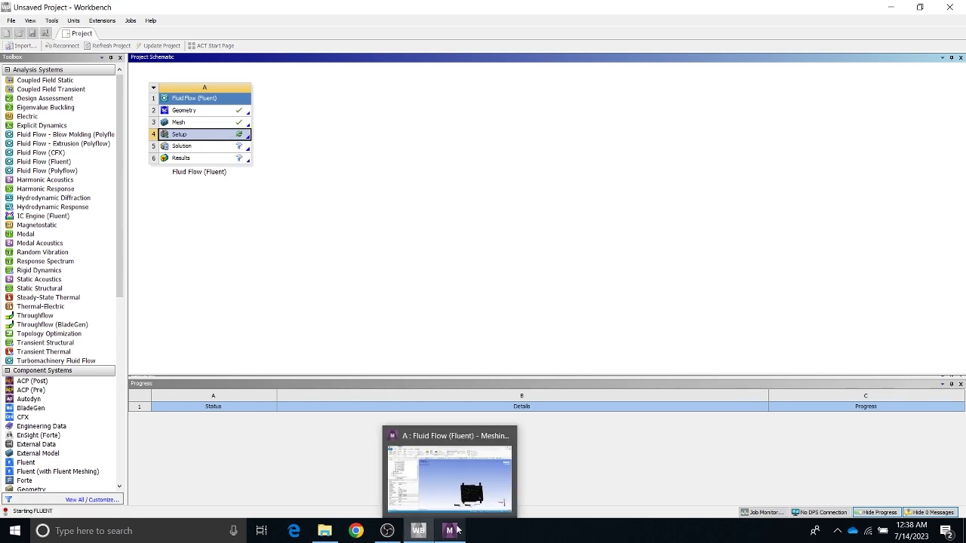
mouse_move(500, 444)
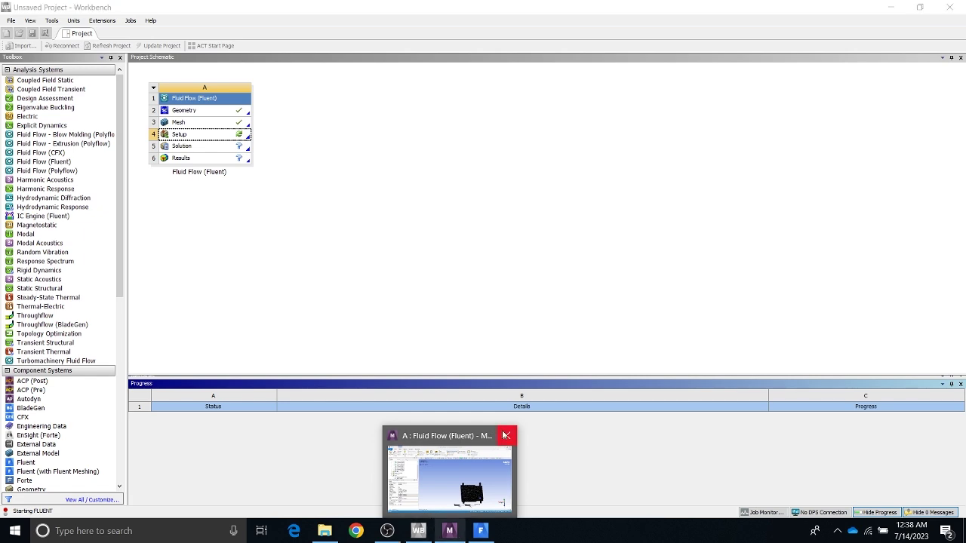
left_click(487, 499)
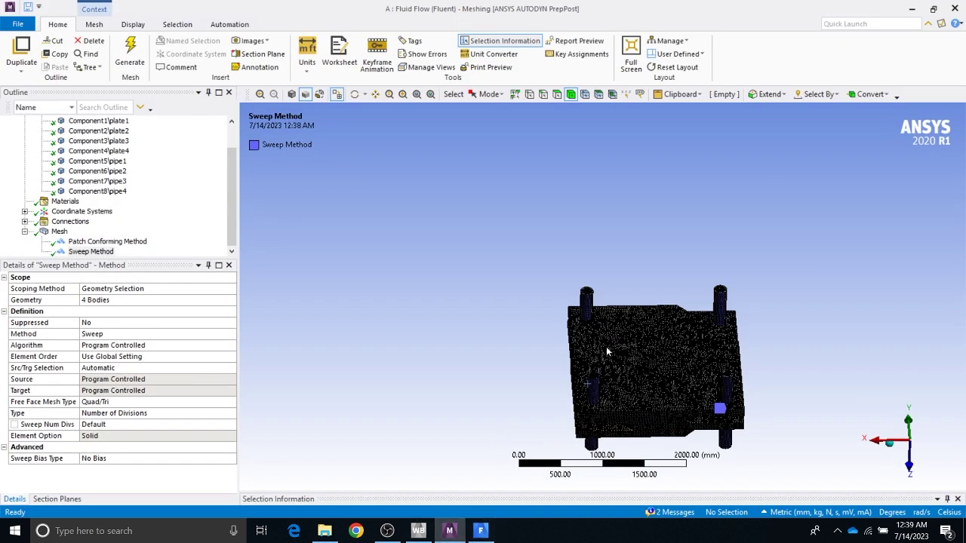
left_click(955, 9)
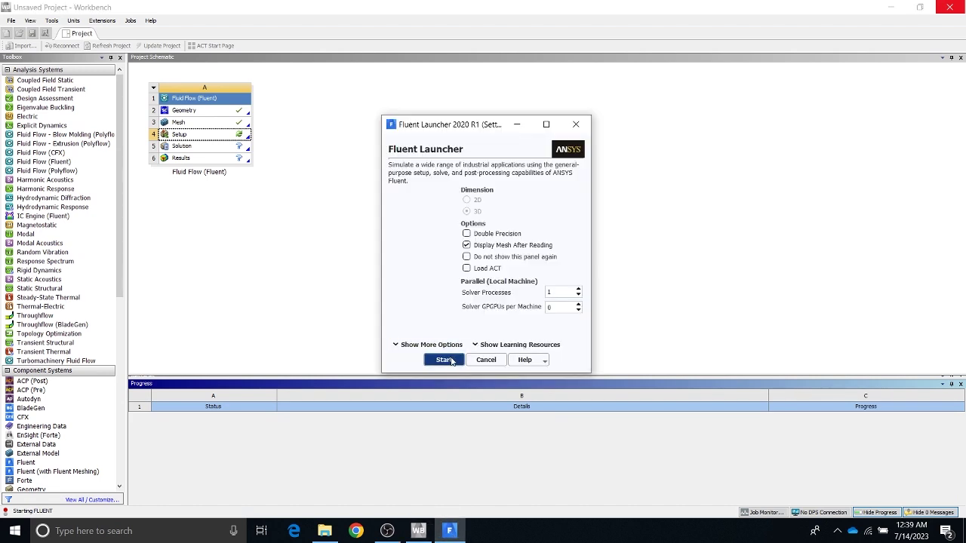
left_click(453, 359)
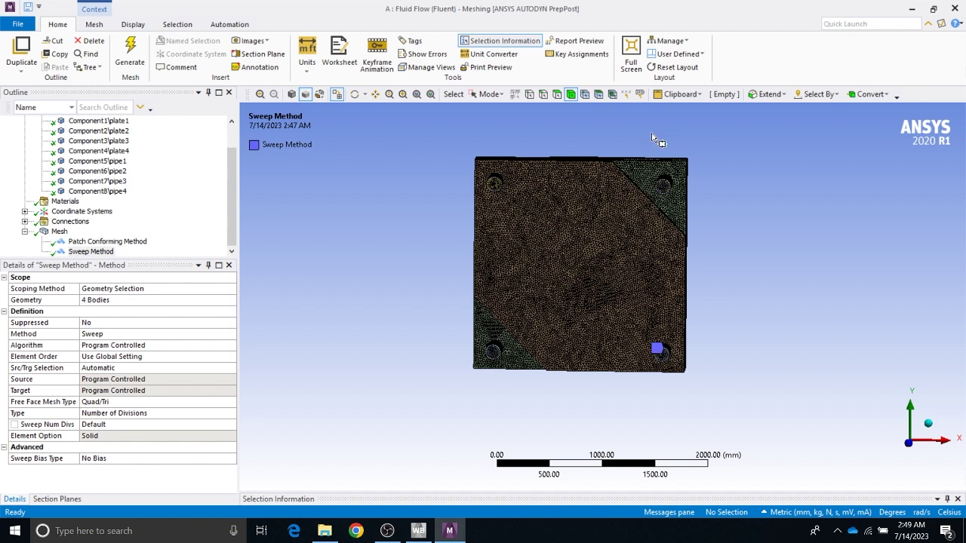
In Meshing, create a named selection inlet_cold1 from the end face of the upper-right pipe
left_click(557, 94)
left_click(490, 93)
left_click(493, 113)
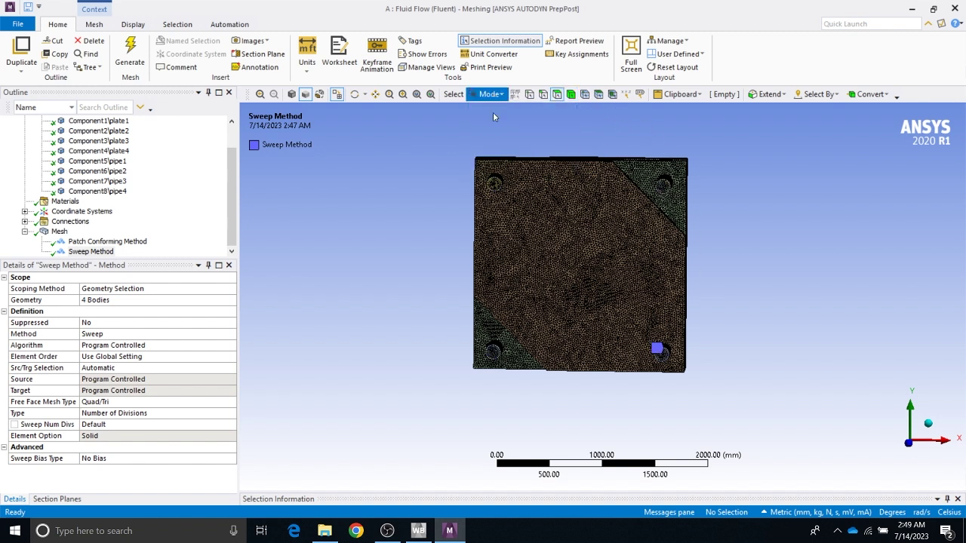
left_click(664, 191)
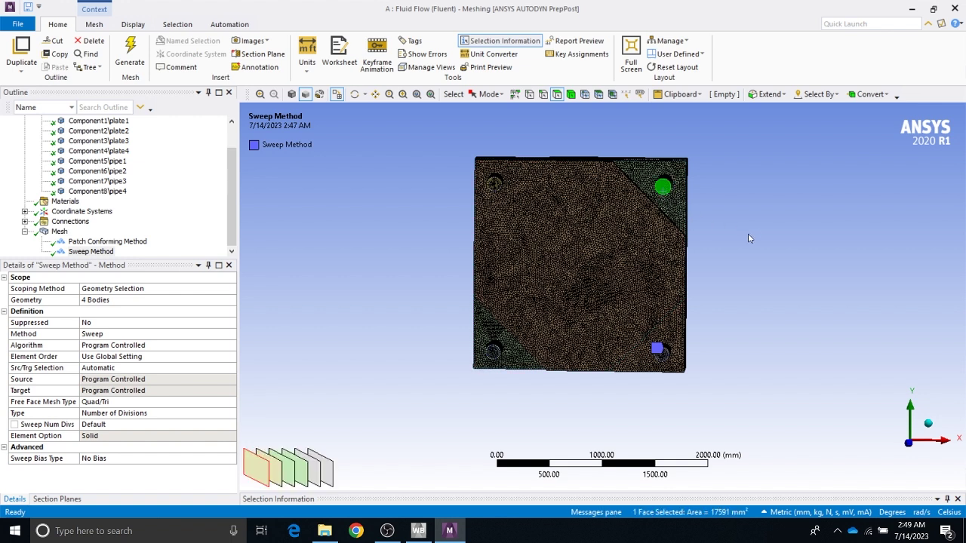
key("n")
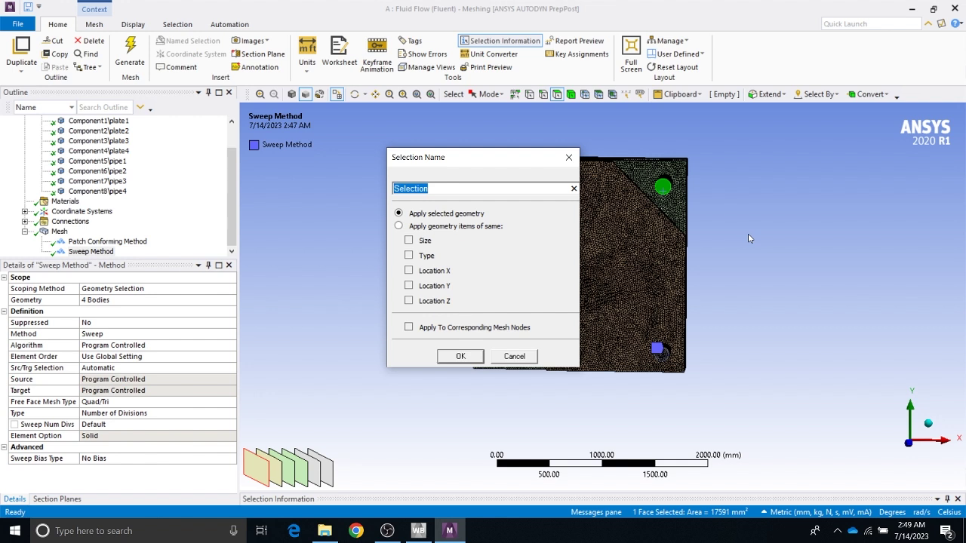
type("inlet_cold1")
left_click(453, 358)
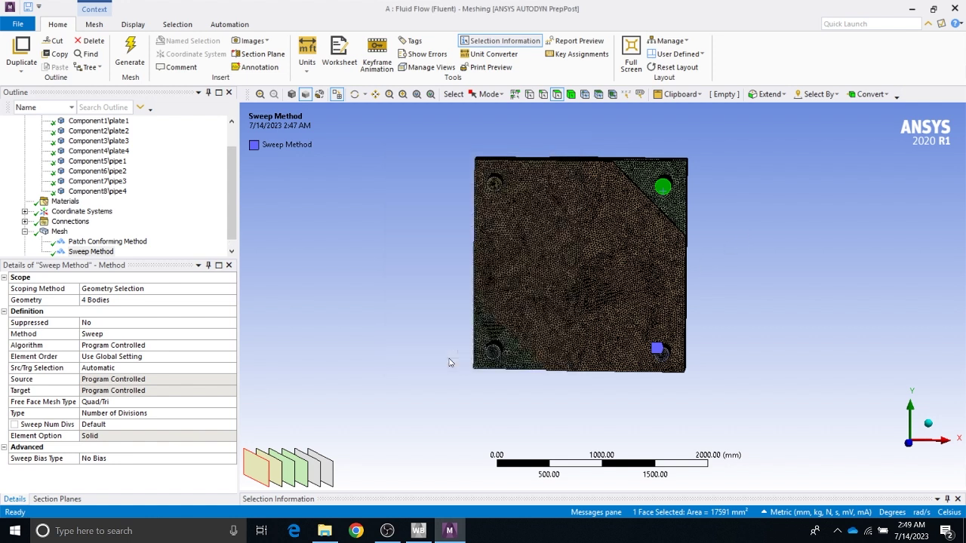
Create a named selection inlet_cold2 from the end face of the lower-left pipe
left_click(495, 354)
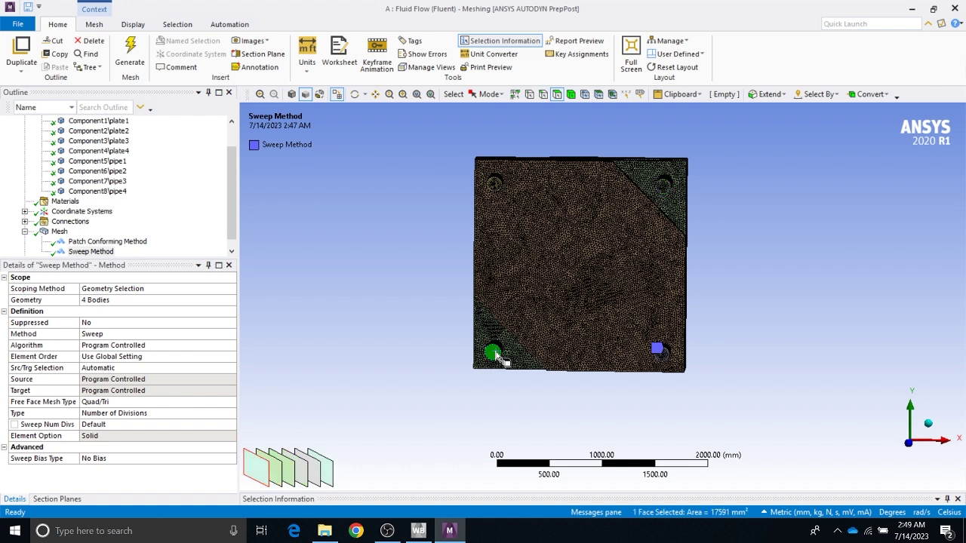
key("n")
key("BackSpace")
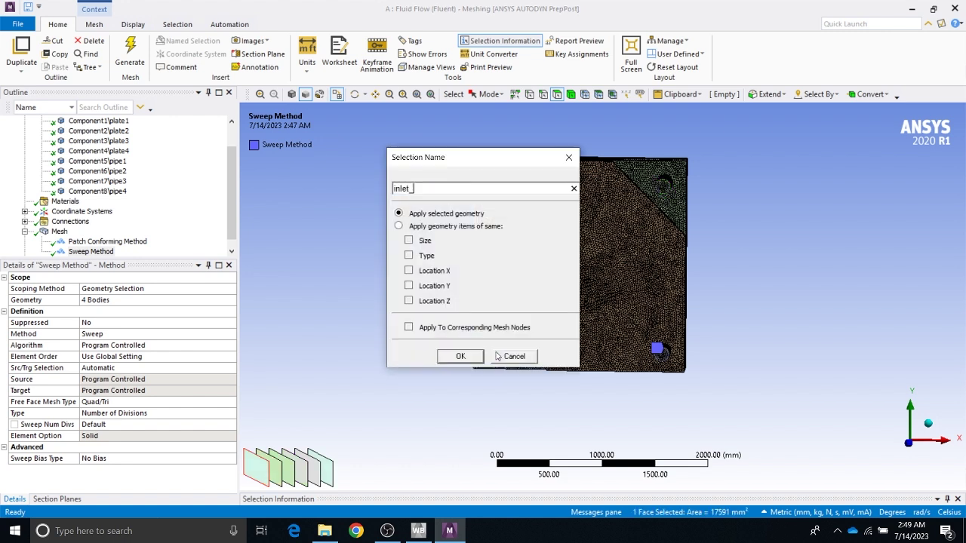
type("inlet_cold2")
left_click(475, 360)
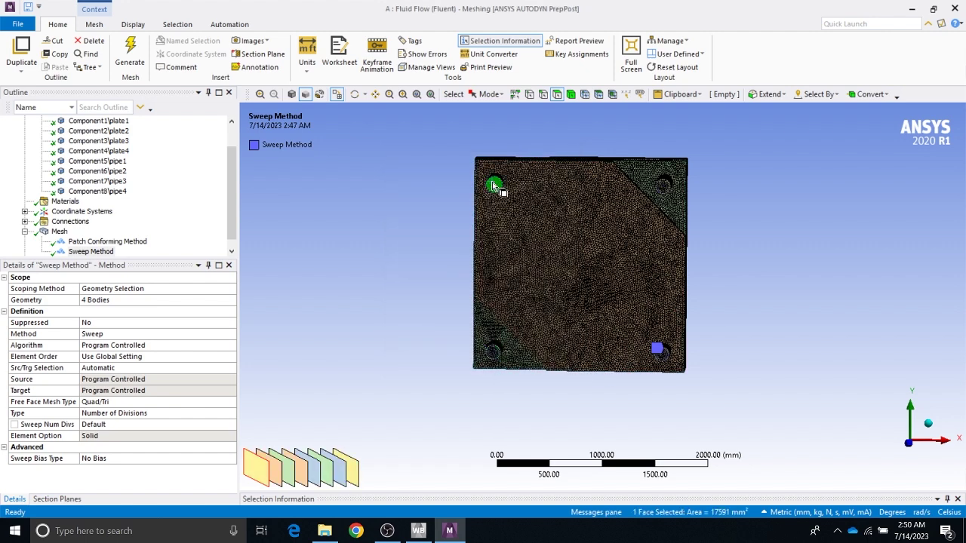
Create a named selection outlet_hot1 from the end face of the upper-left pipe
type("n")
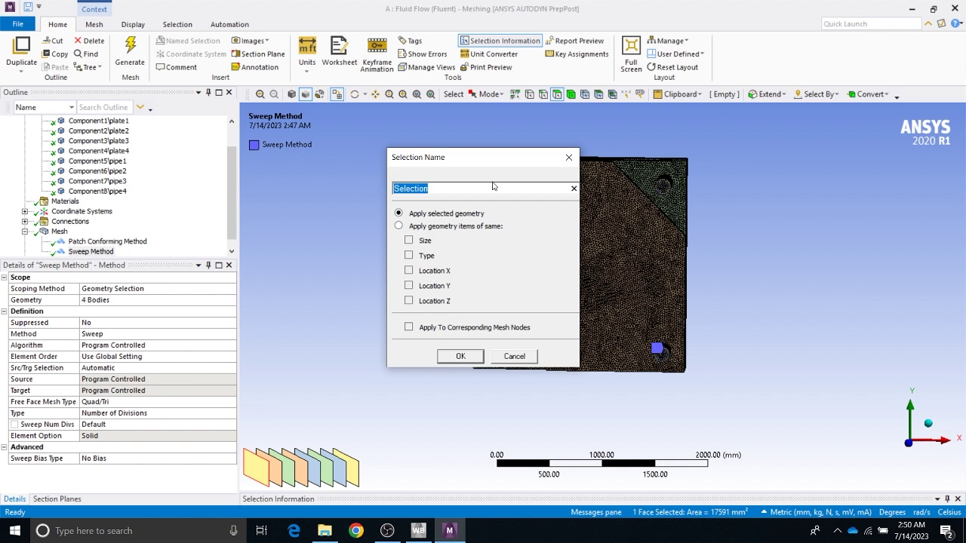
type("in")
key("BackSpace")
key("BackSpace")
type("outle")
key("Return")
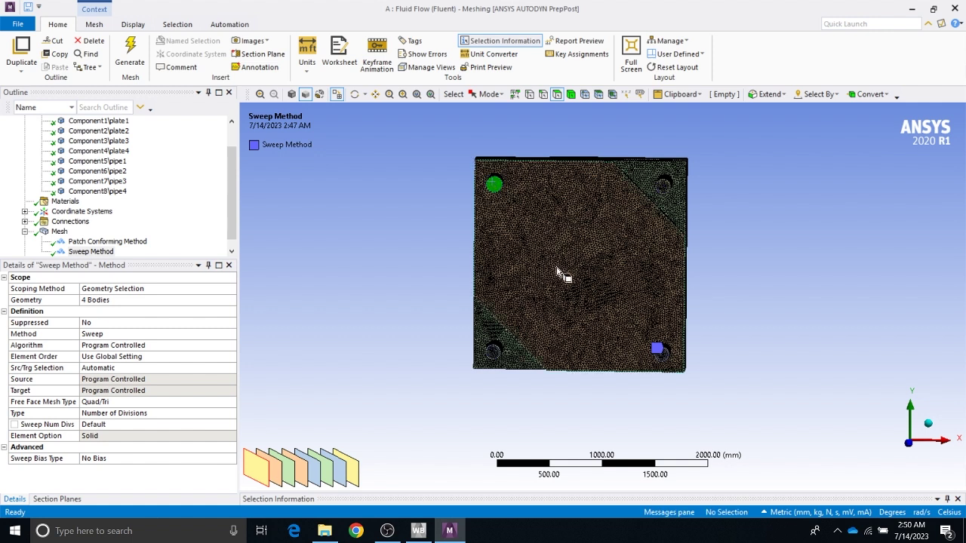
Create a named selection outlet_hot2 from the end face of the lower-right pipe
left_click(666, 363)
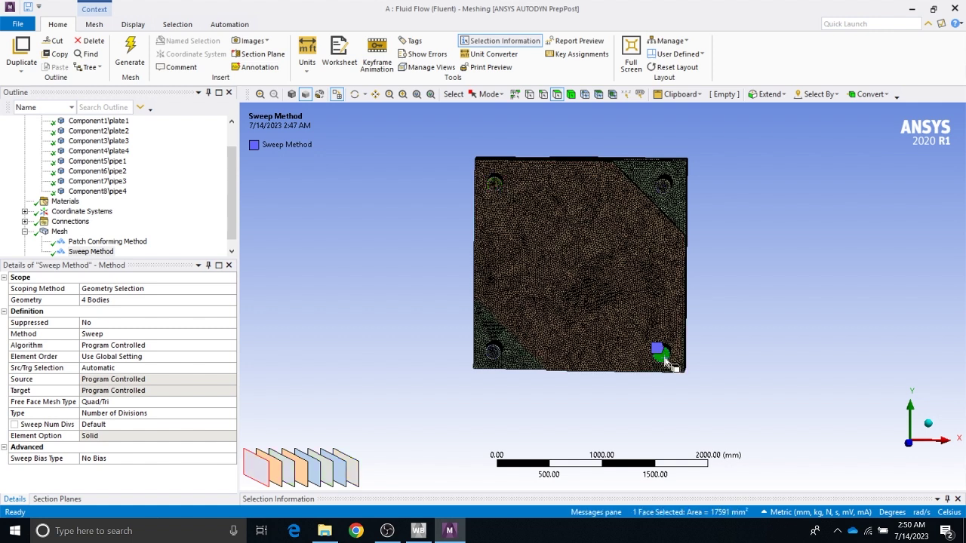
type("no")
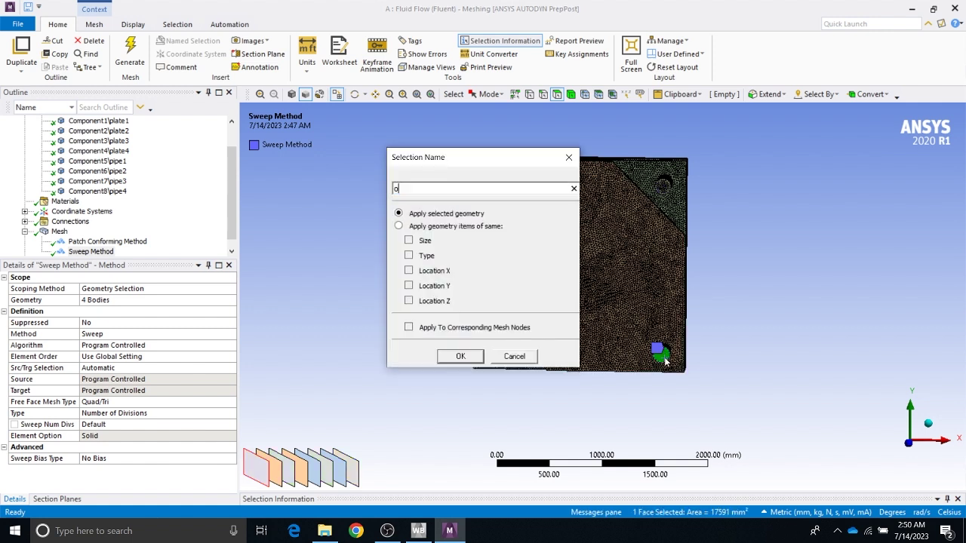
type("utlet_hot2")
left_click(453, 356)
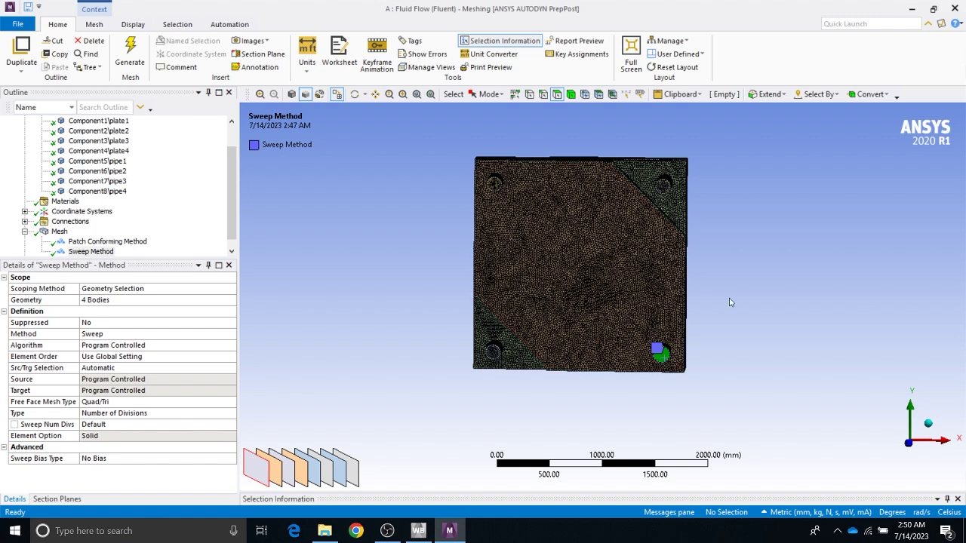
Locate the inlet_cold1 face, and create a named selection outlet_cold1 from the nearer upper pipe's end face on the opposite side of the plates
middle_click_drag(732, 302, 483, 300)
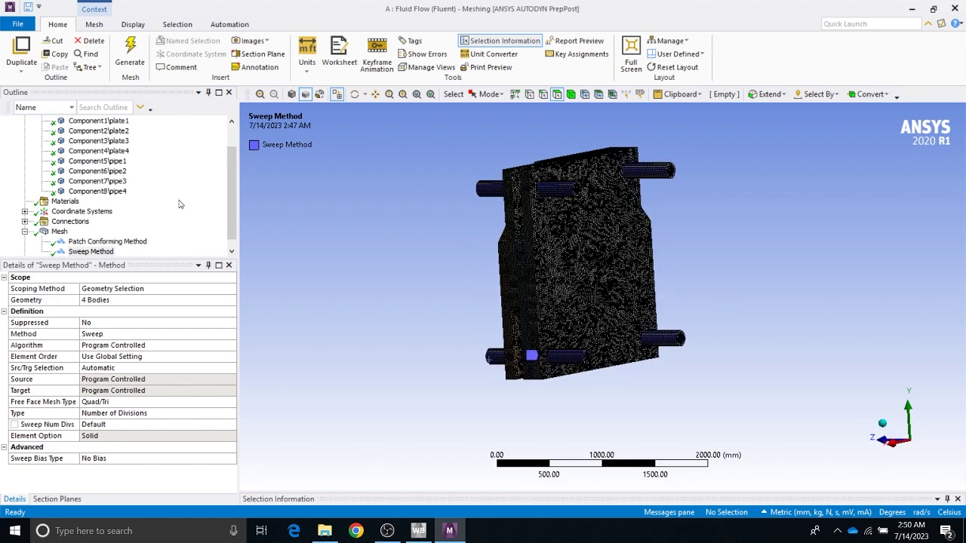
scroll(174, 222, "down", 1)
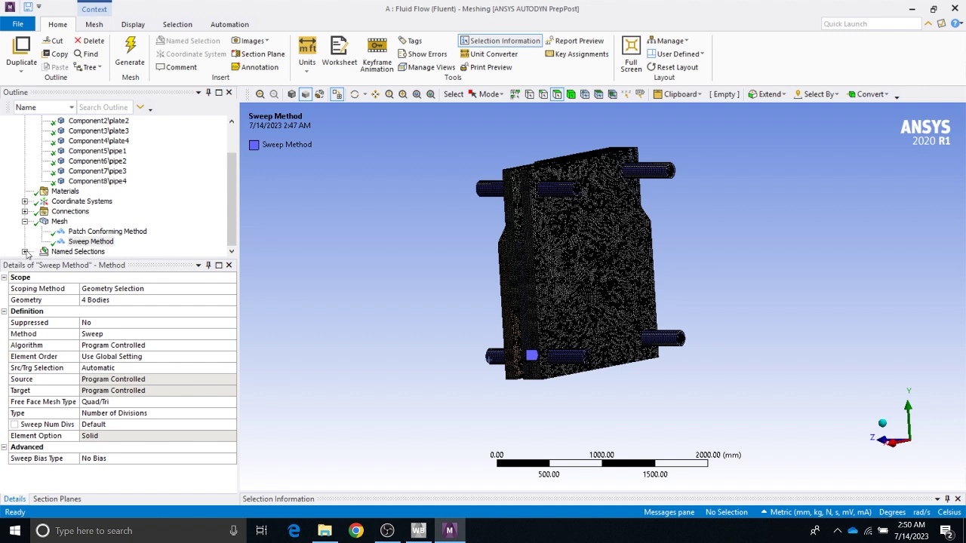
left_click(25, 251)
left_click(80, 221)
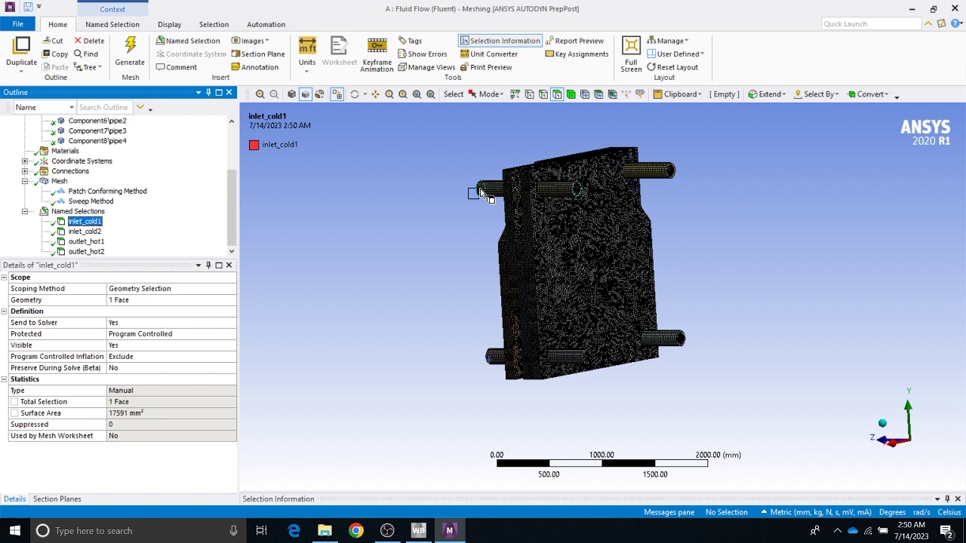
left_click(587, 197)
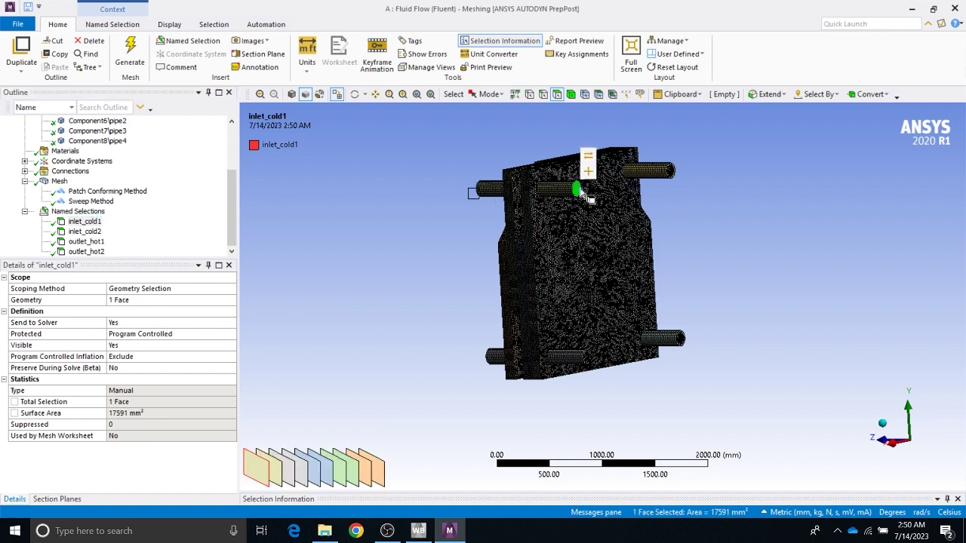
type("nout")
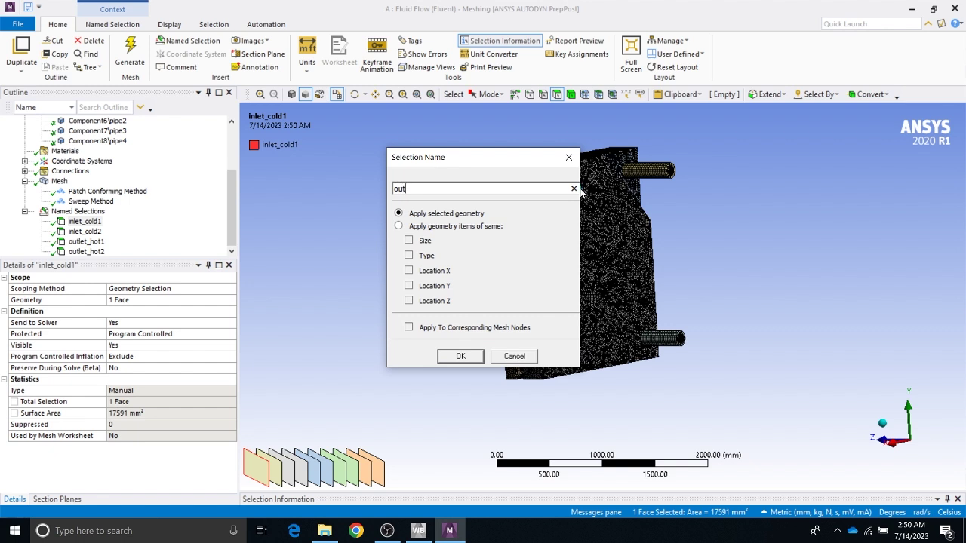
type("let_cold1")
key("Return")
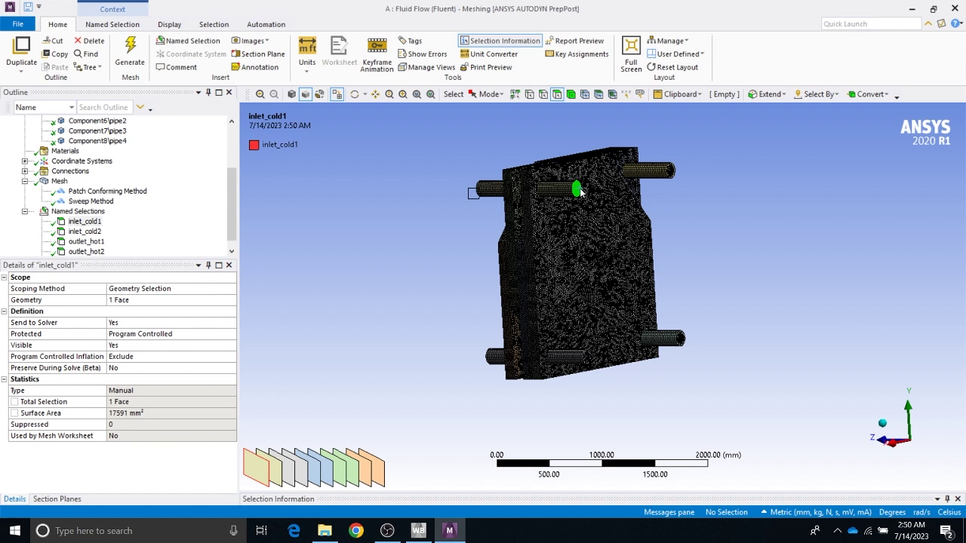
Create a named selection outlet_cold2 from the farther lower pipe's end face on the same side as outlet_cold1
left_click(683, 344)
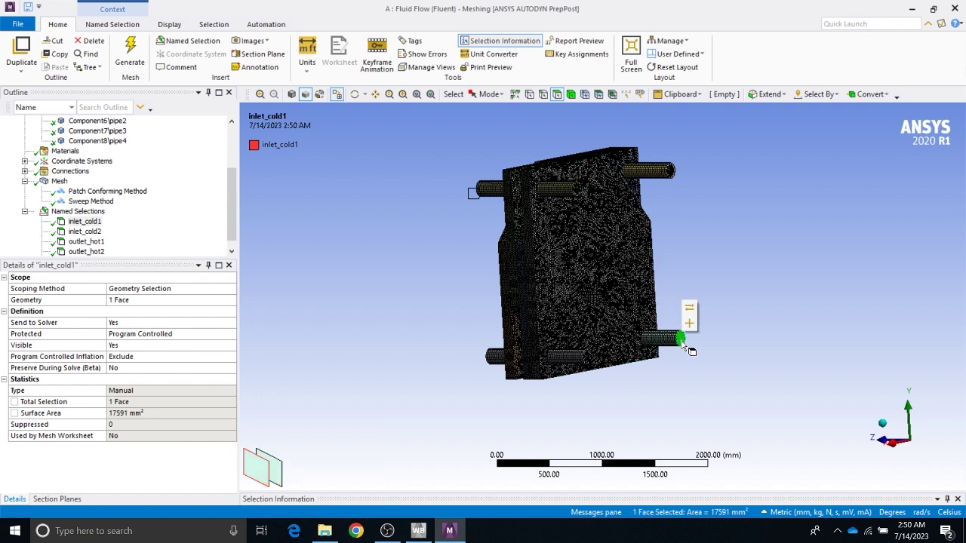
key("n")
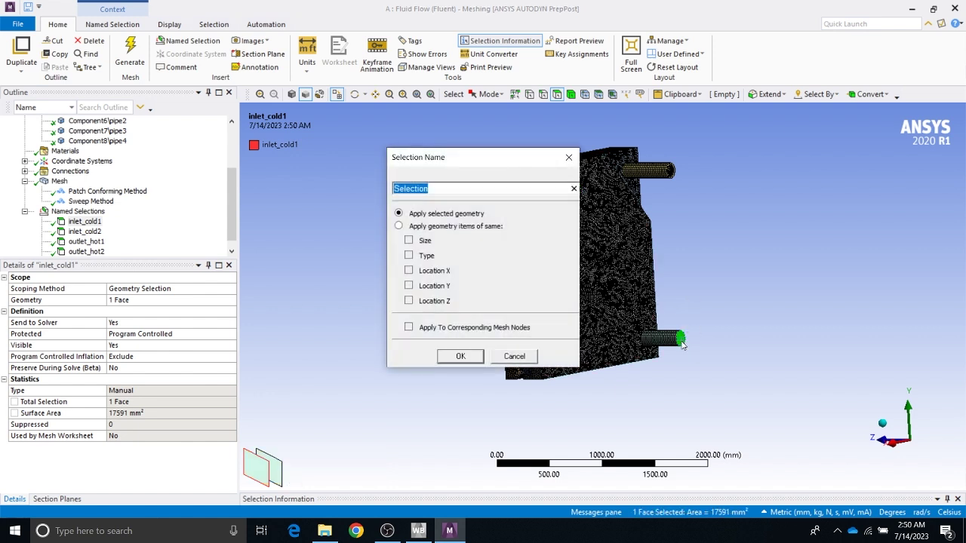
type("outlet_cold2")
key("Return")
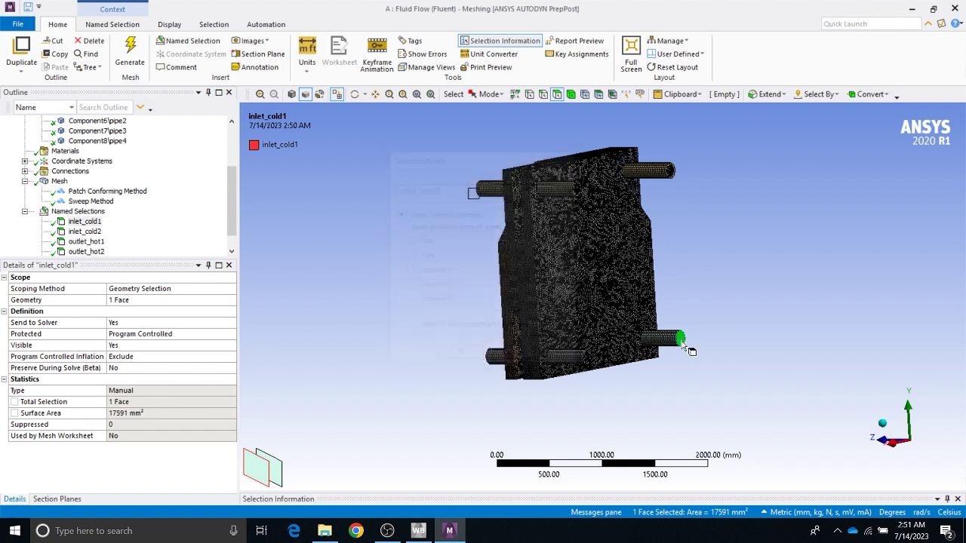
Create a named selection outlet_hot1 from the farther upper pipe's end face on the outlet_cold1 side
left_click(671, 172)
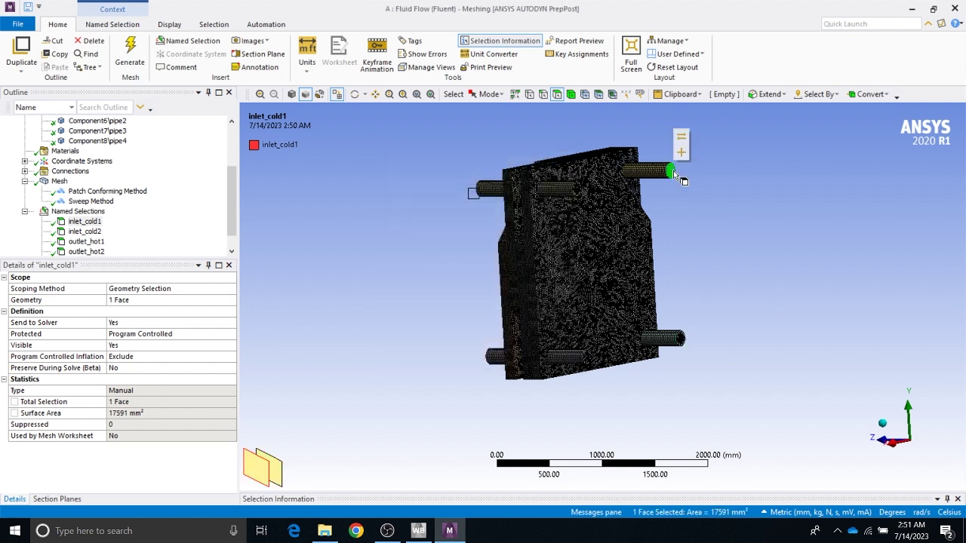
type("n")
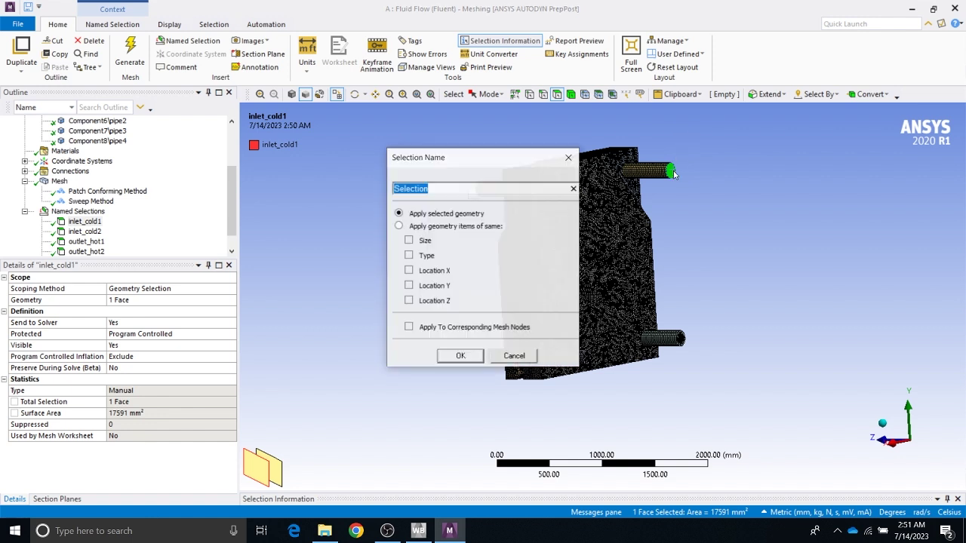
type("outlet_")
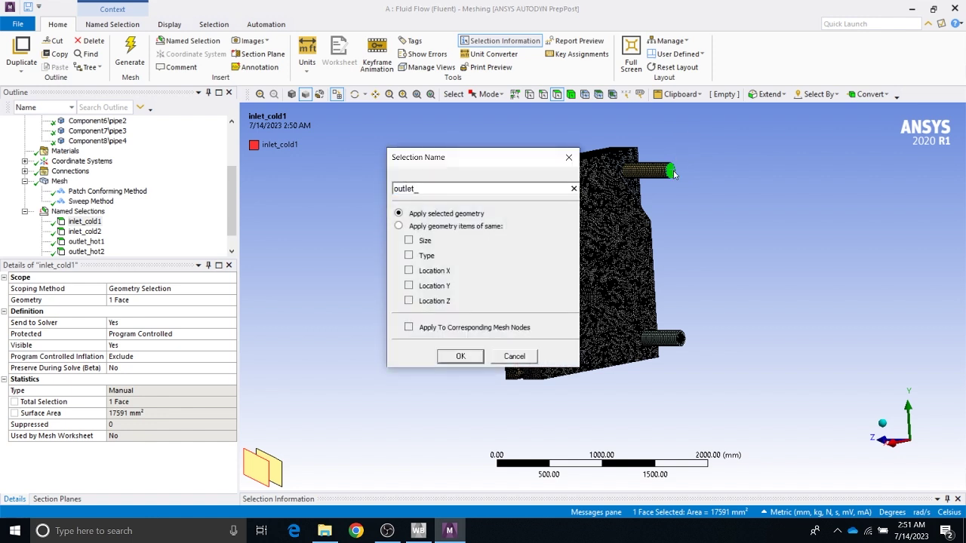
type("hot3")
key("Return")
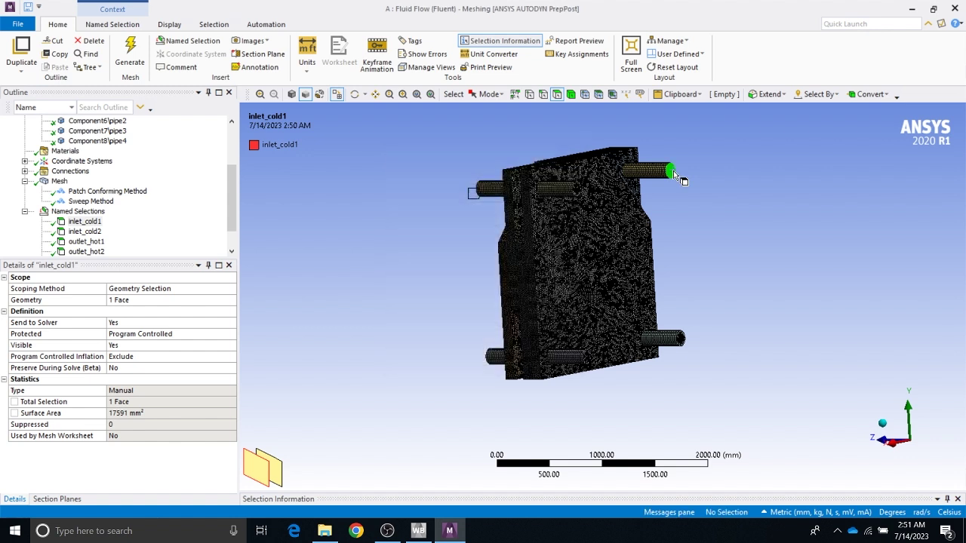
Rename the last named selection in the tree, the second outlet_hot1, as inlet_hot1
left_click(589, 364)
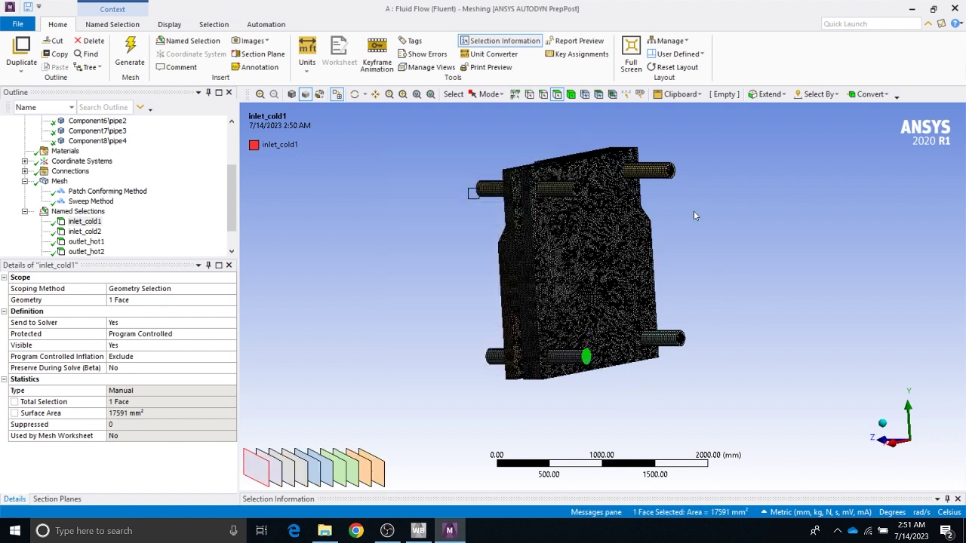
left_click(670, 171)
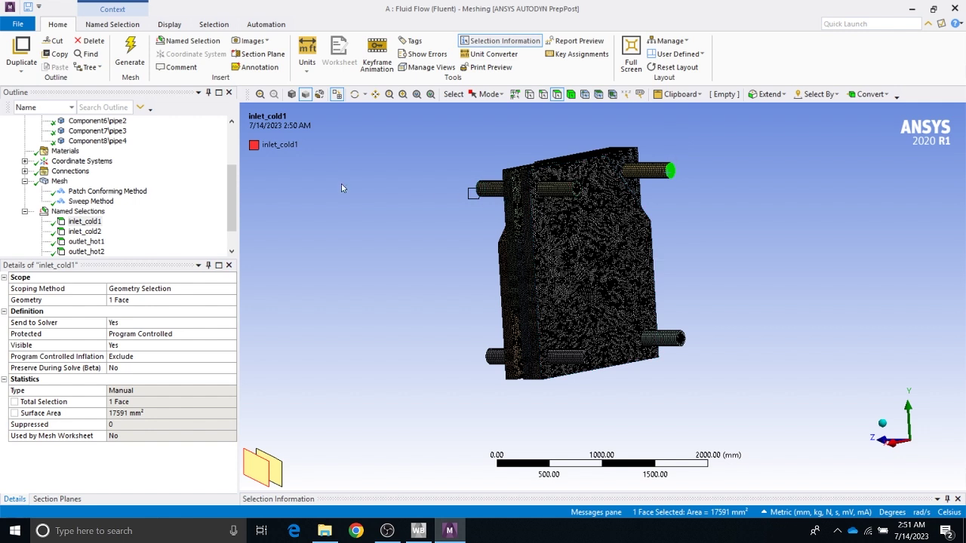
scroll(195, 221, "down", 1)
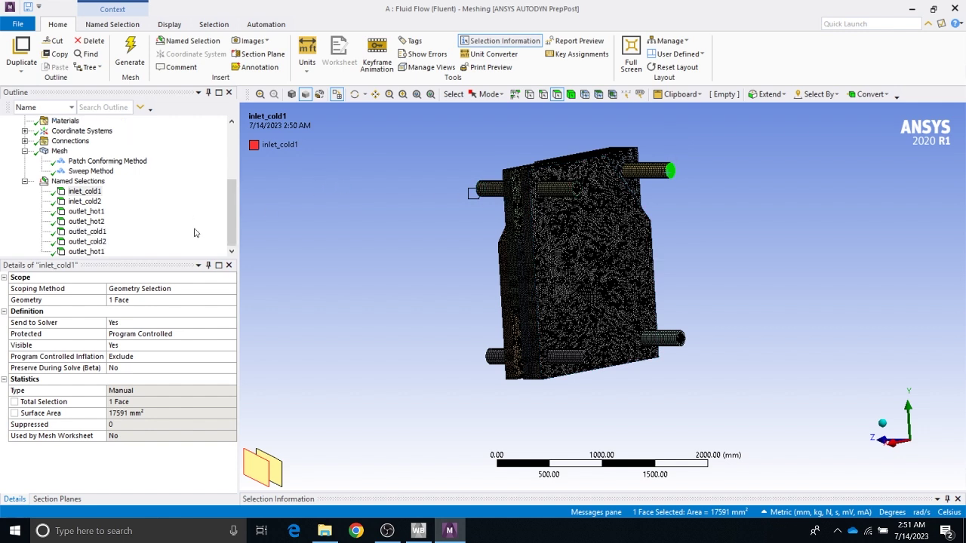
left_click(94, 222)
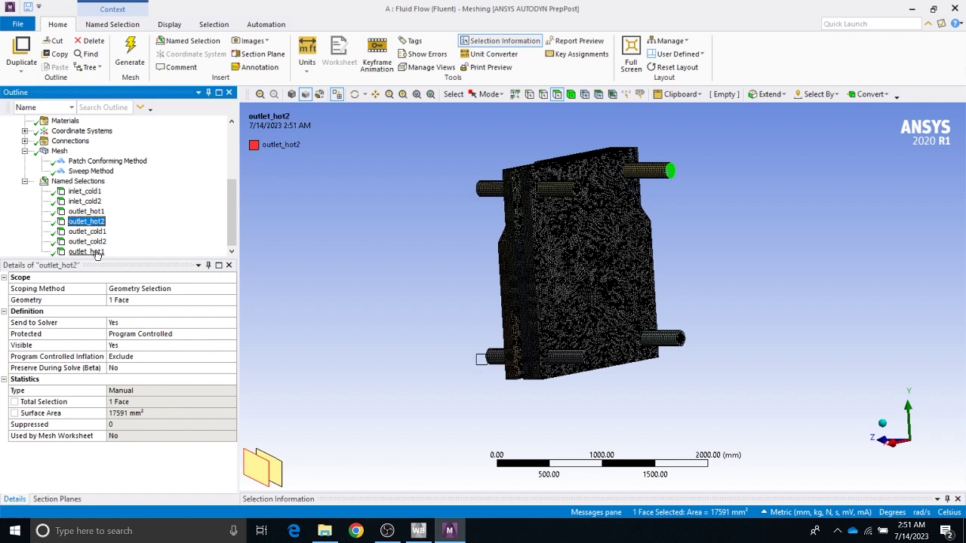
left_click(97, 253)
right_click(96, 255)
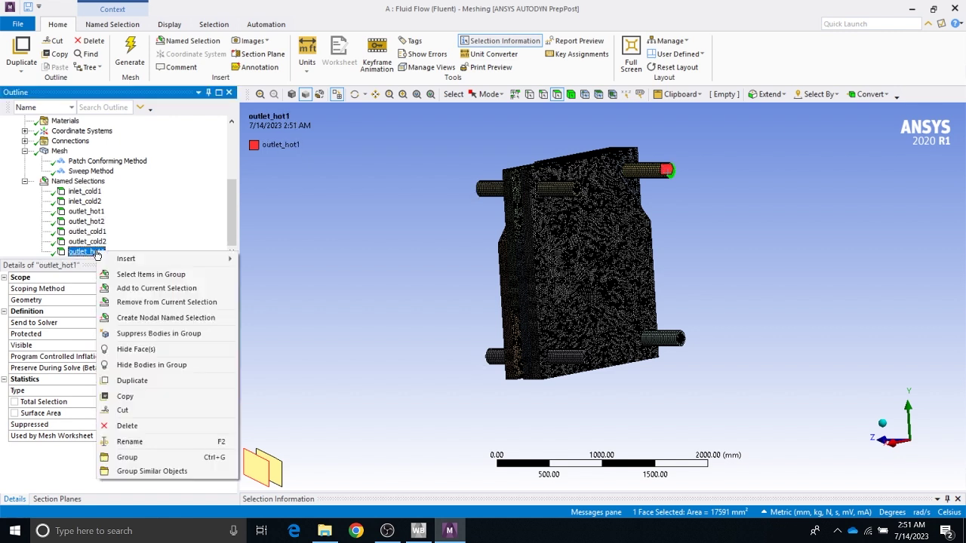
left_click(139, 449)
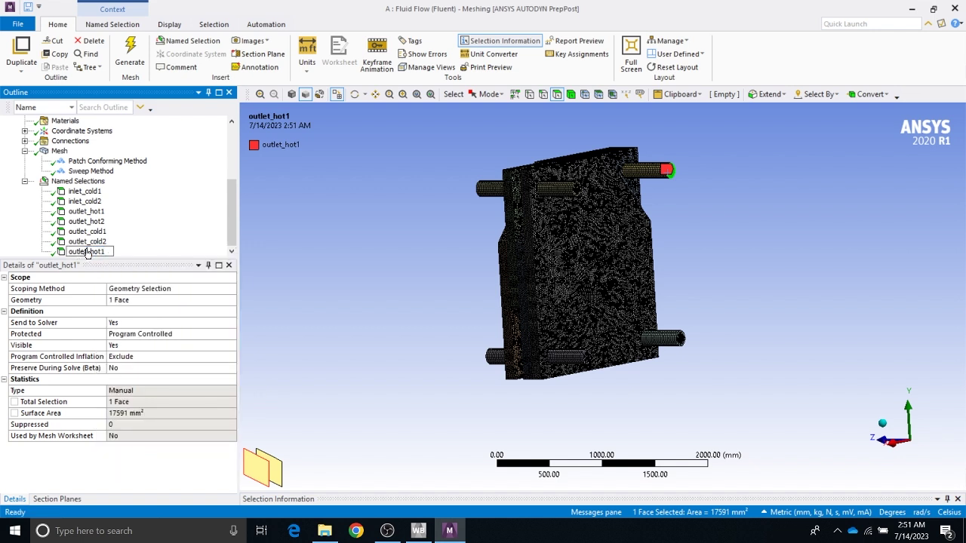
key("BackSpace")
key("BackSpace")
key("BackSpace")
key("BackSpace")
key("BackSpace")
key("BackSpace")
type("inlet")
key("Return")
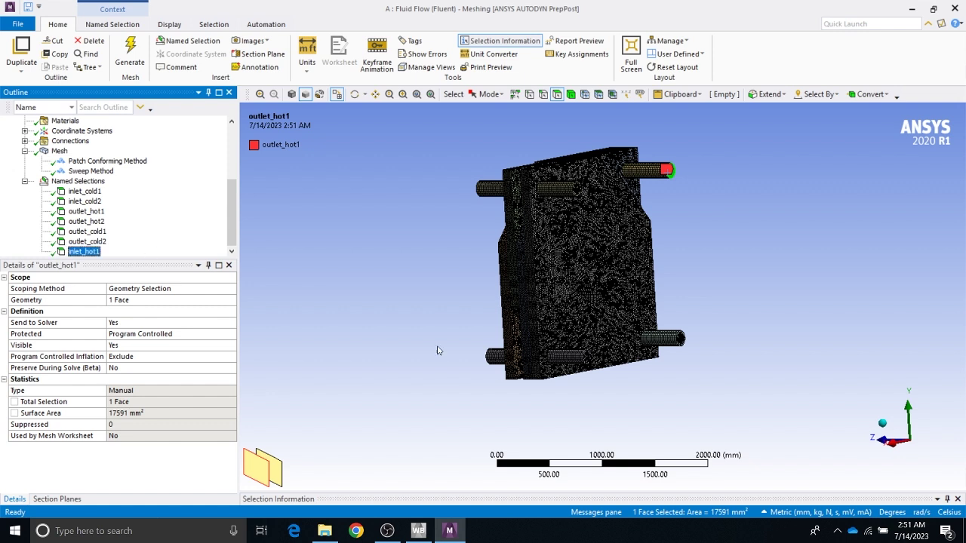
Create a named selection inlet_hot2 from the nearer lower pipe's end face on the inlet_hot1 side
left_click(592, 363)
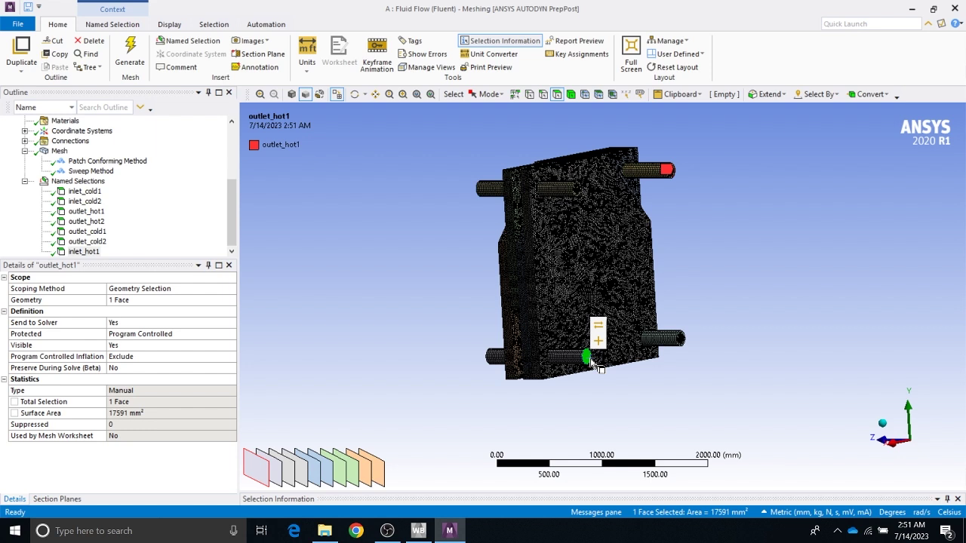
type("n")
type("i")
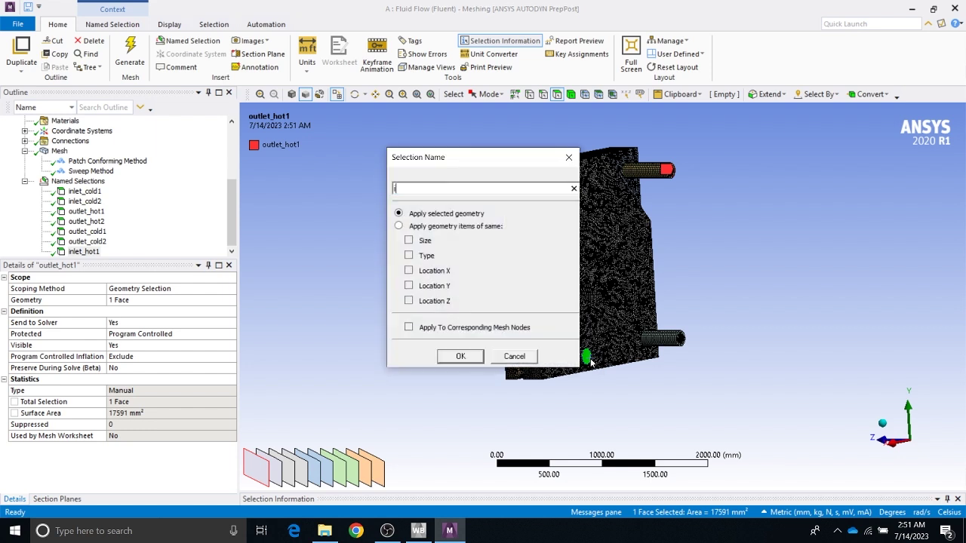
type("nlet_hot2")
key("Return")
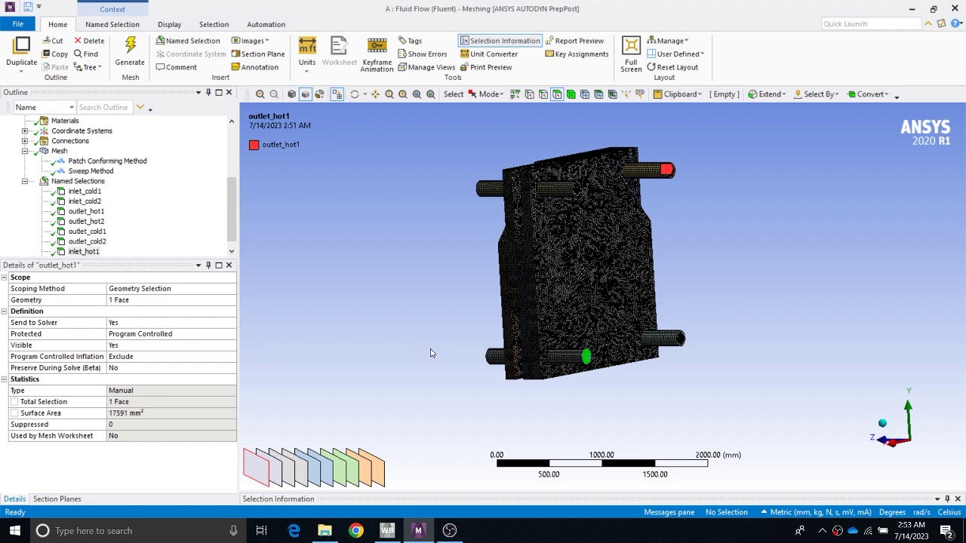
Switch to Workbench and update the Mesh component of the Fluid Flow (Fluent) system
left_click(387, 531)
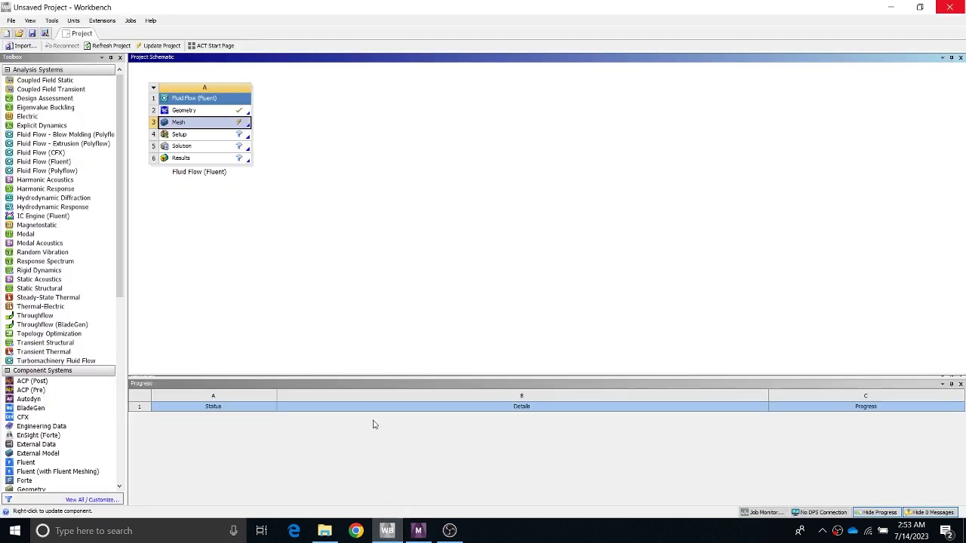
right_click(214, 125)
left_click(242, 178)
Open the Setup component for editing and start Fluent from its launcher with an increased number of solver processes
left_click(224, 139)
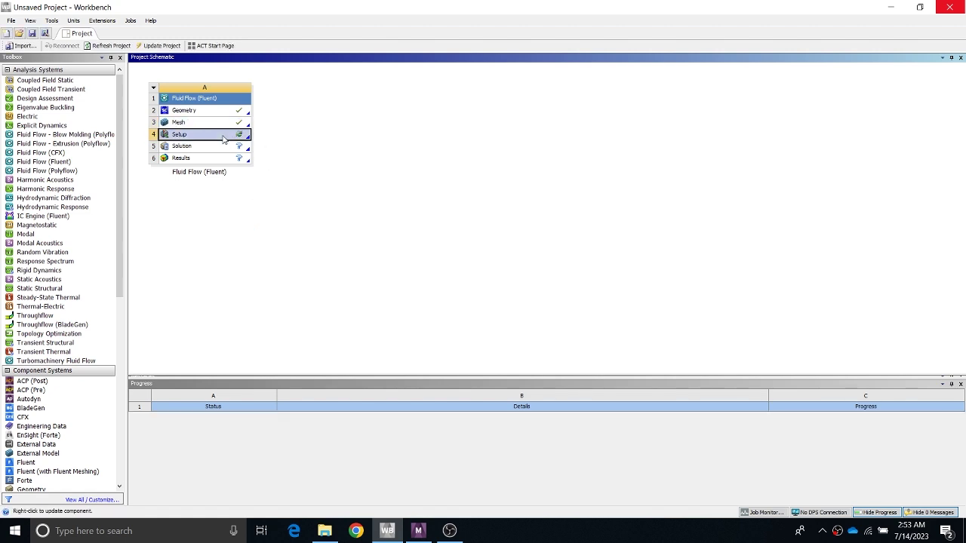
right_click(225, 139)
left_click(245, 142)
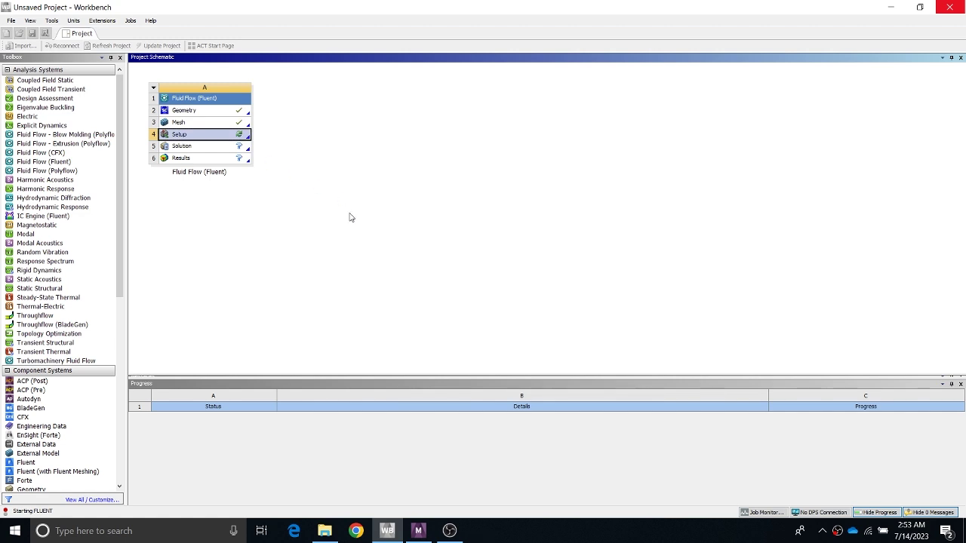
left_click(578, 295)
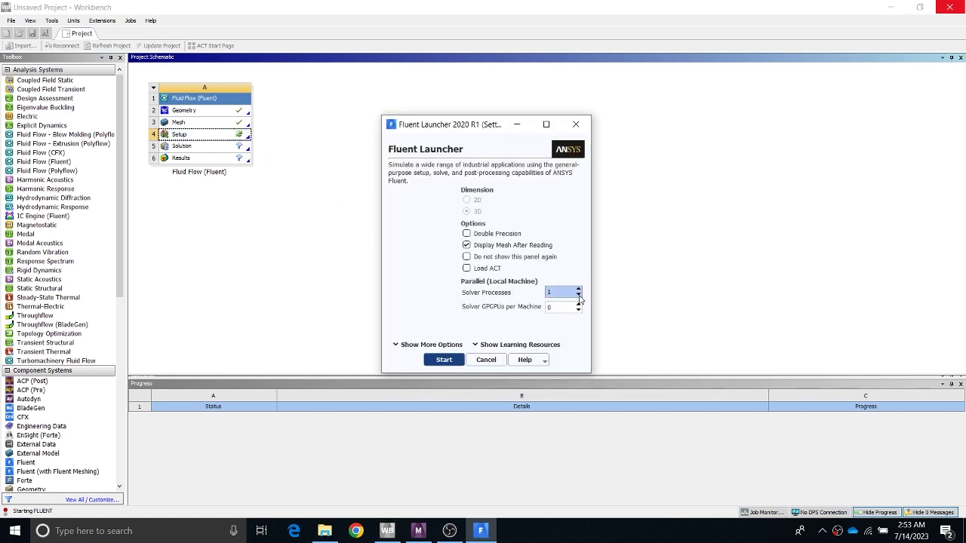
left_click(578, 290)
left_click(445, 361)
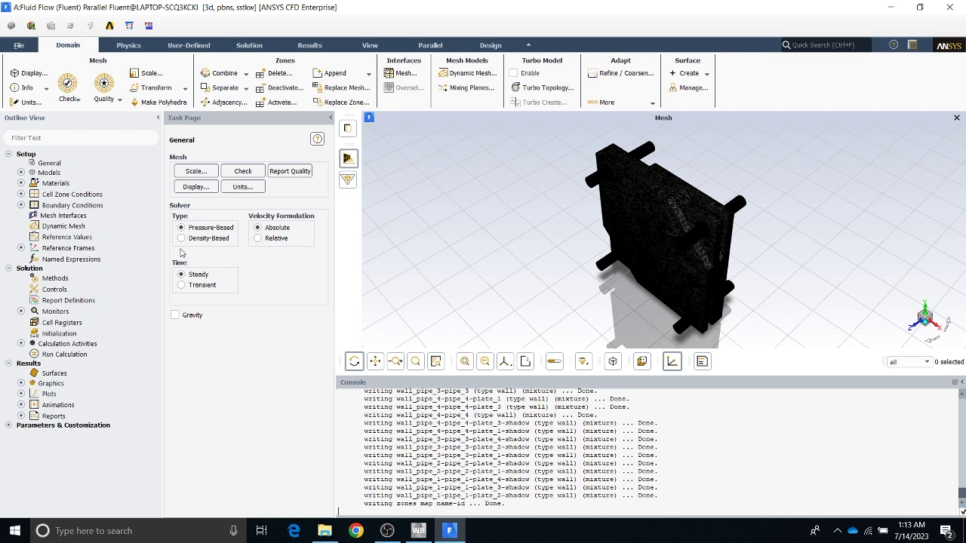
Turn on the Energy model in the Fluent setup
left_click(21, 174)
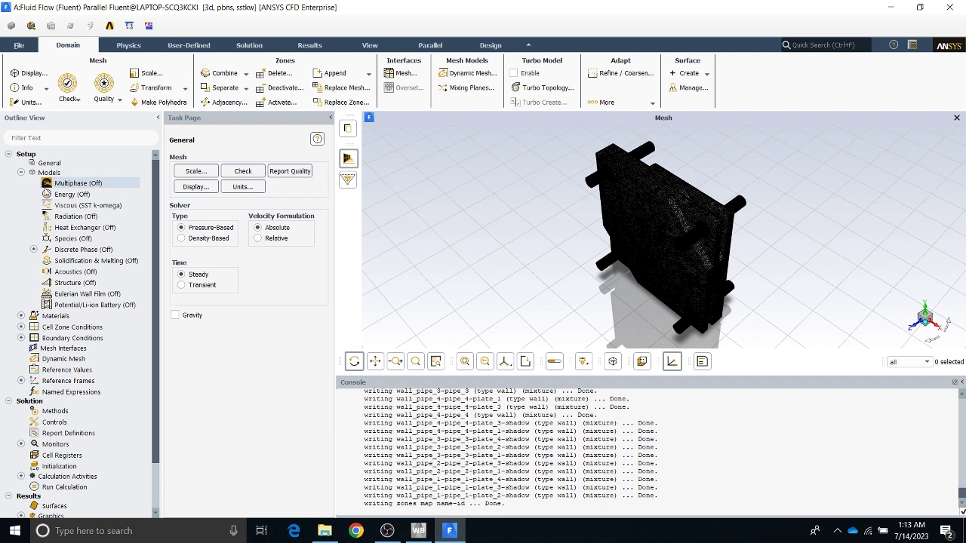
right_click(62, 196)
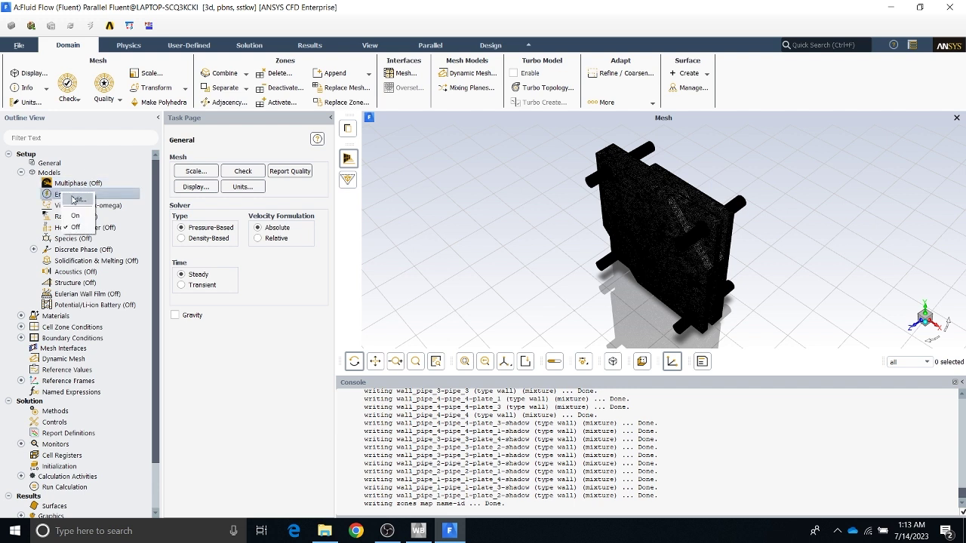
left_click(74, 217)
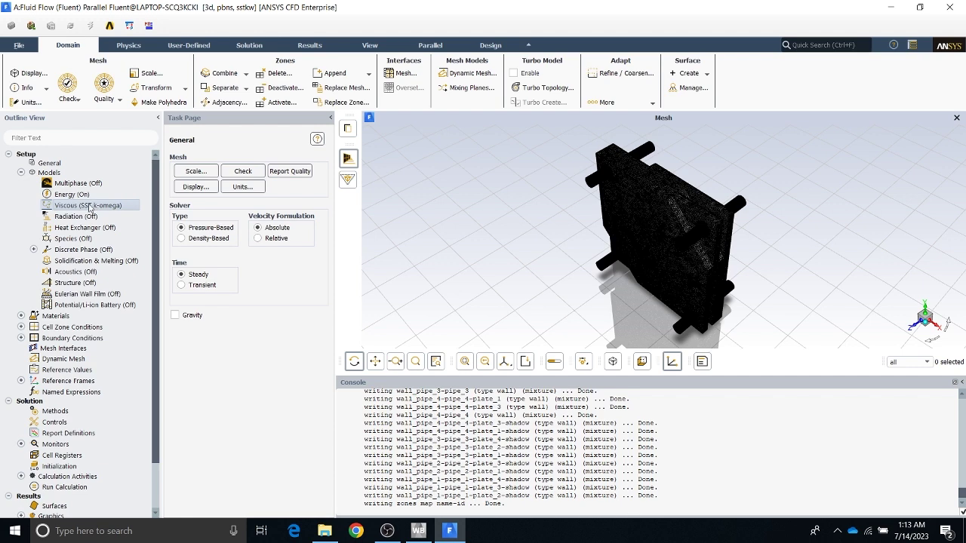
Set the viscous model to k-epsilon (2 eqn) with the Standard k-epsilon variant
double_click(91, 205)
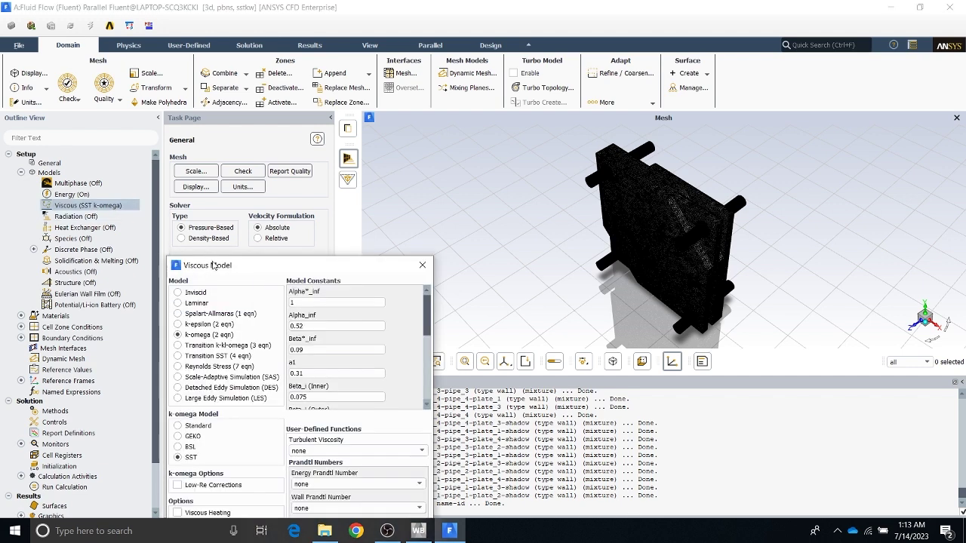
left_click_drag(229, 270, 241, 125)
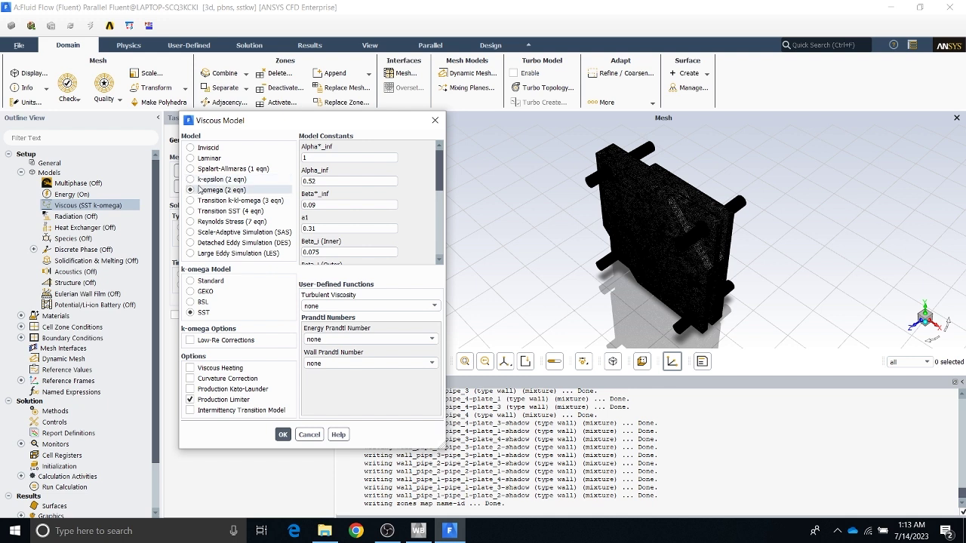
left_click(193, 181)
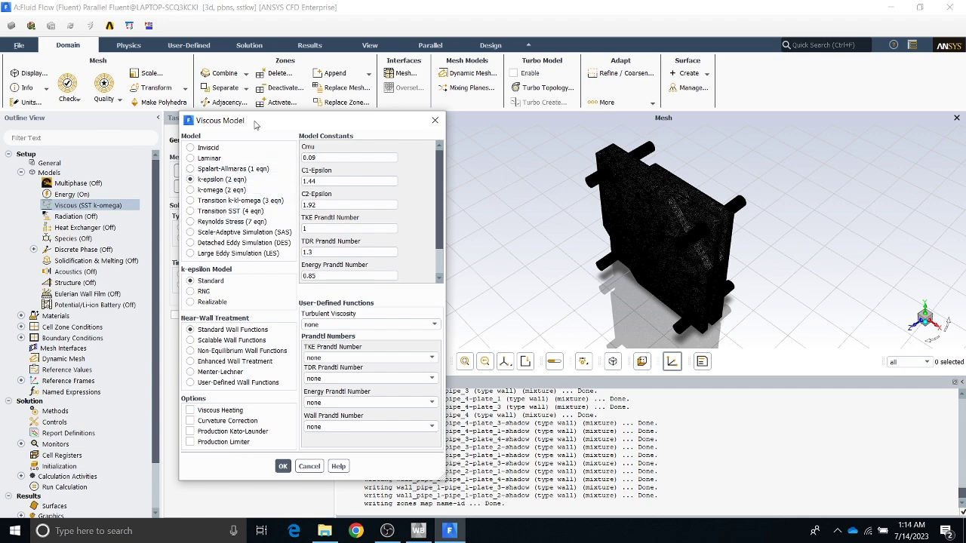
left_click_drag(255, 122, 268, 67)
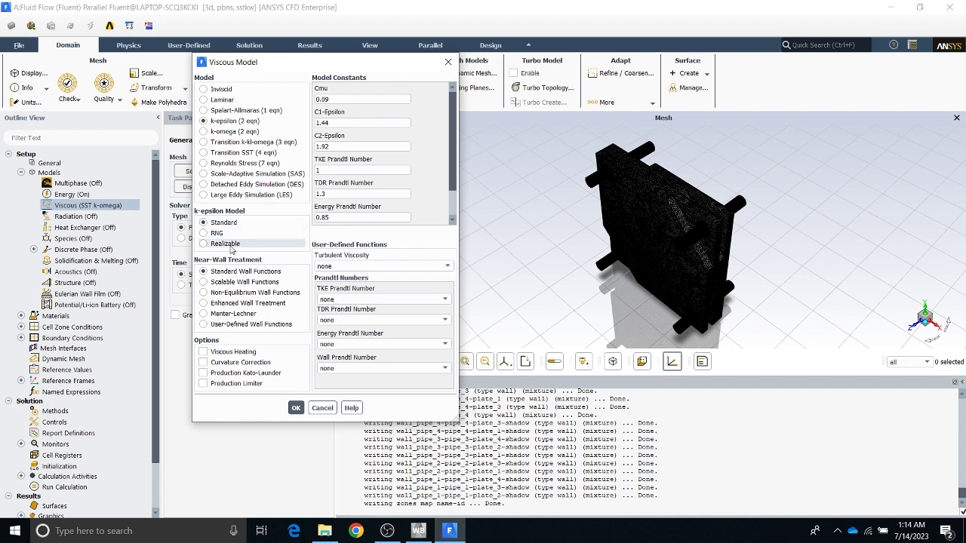
left_click(227, 244)
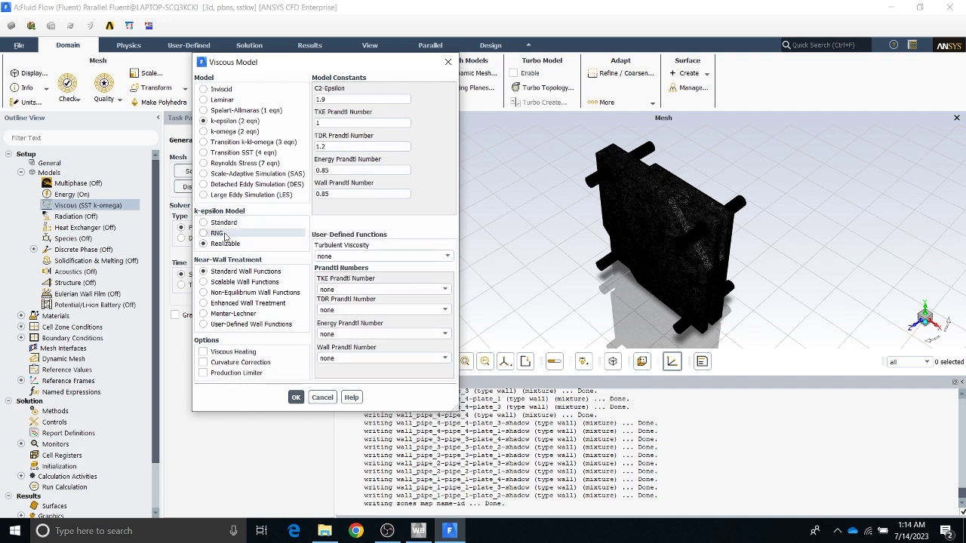
left_click(224, 224)
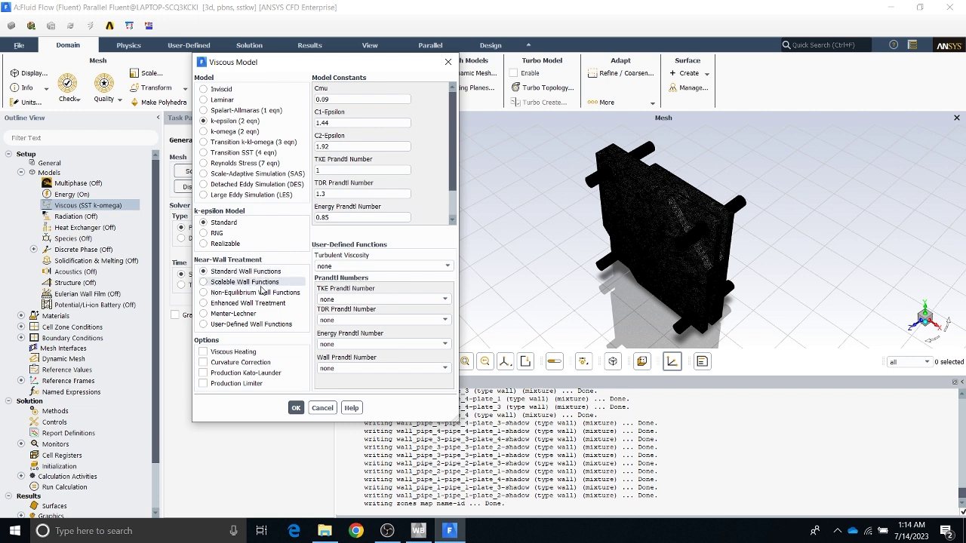
Use Enhanced Wall Treatment, enable Viscous Heating and apply the viscous model settings
left_click(204, 303)
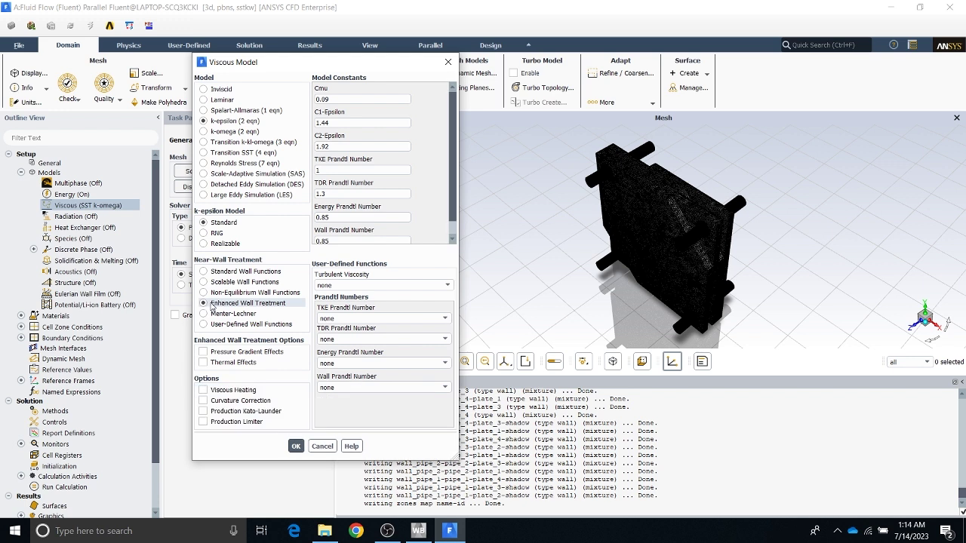
left_click(202, 390)
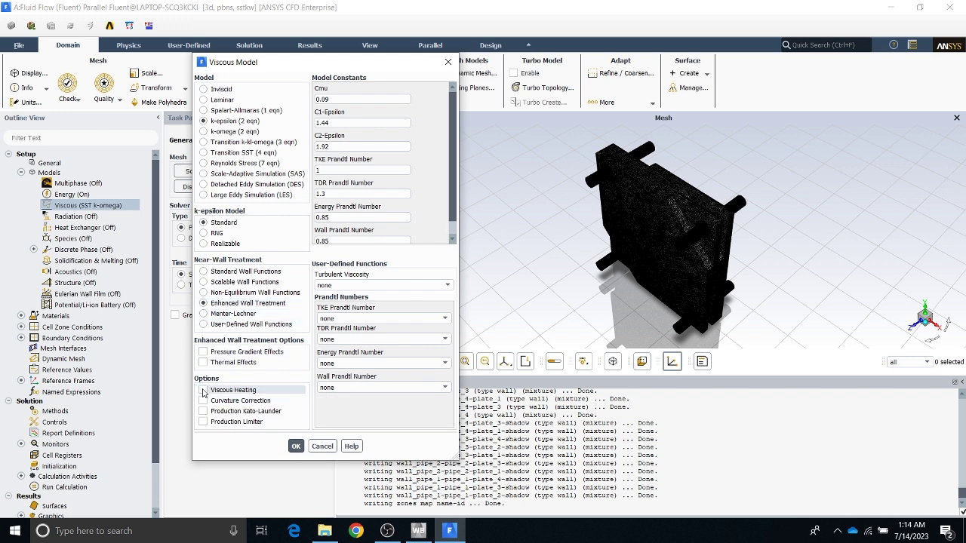
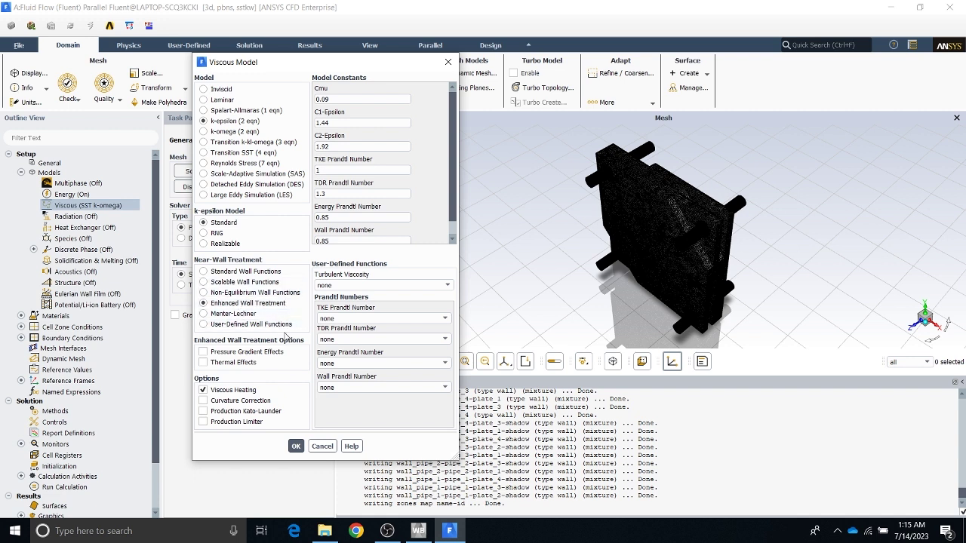
left_click(295, 446)
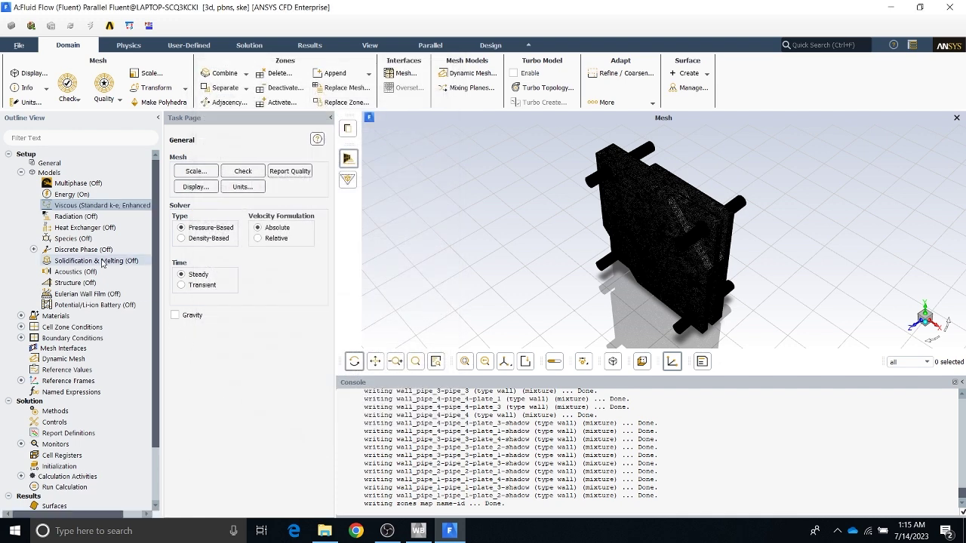
Check which fluid and solid materials are defined in the case
left_click(21, 316)
left_click(34, 326)
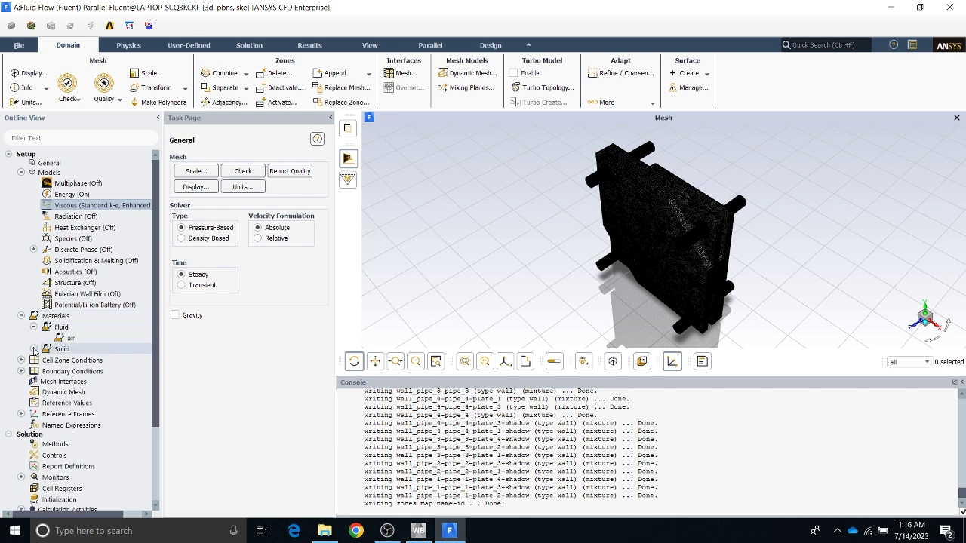
left_click(34, 348)
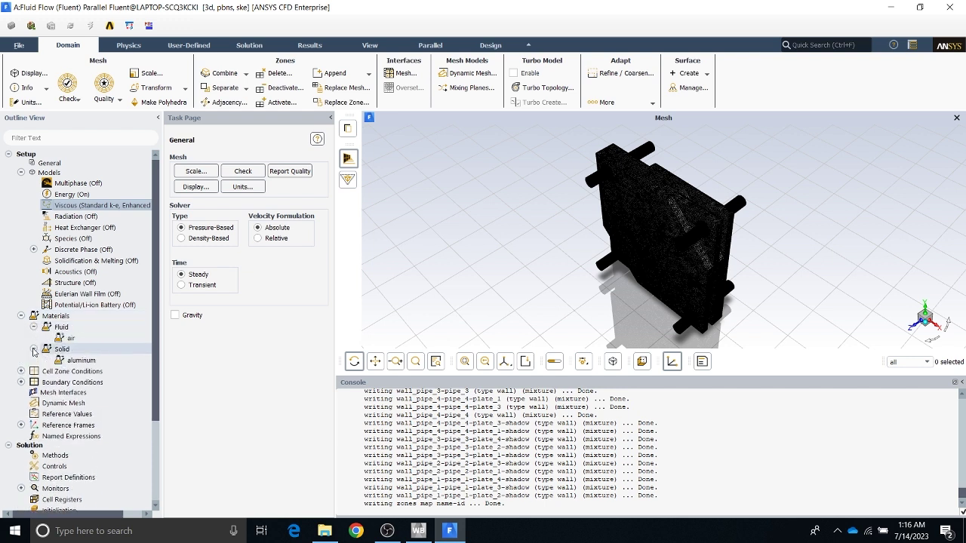
Copy water-liquid (h2o<l>) from the Fluent database into the case's fluid materials
double_click(65, 317)
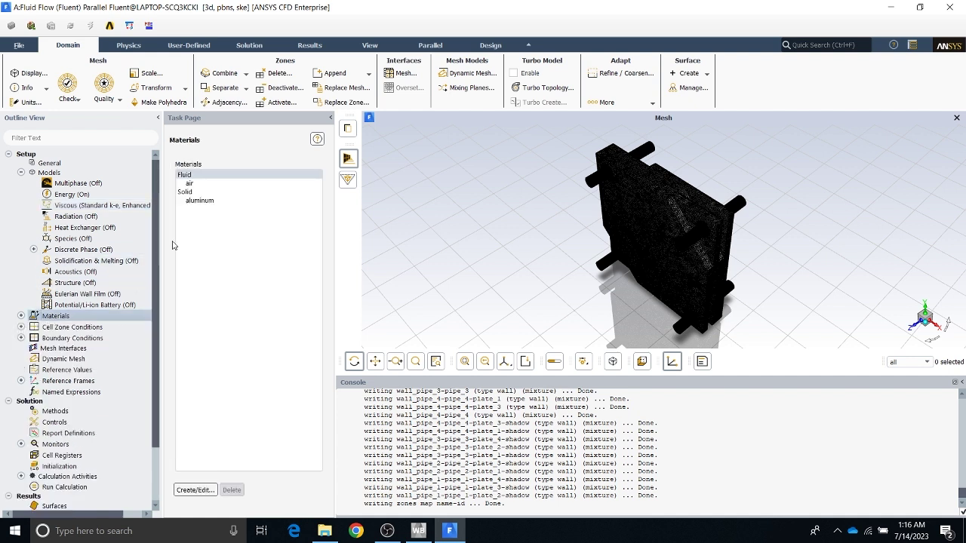
left_click(193, 185)
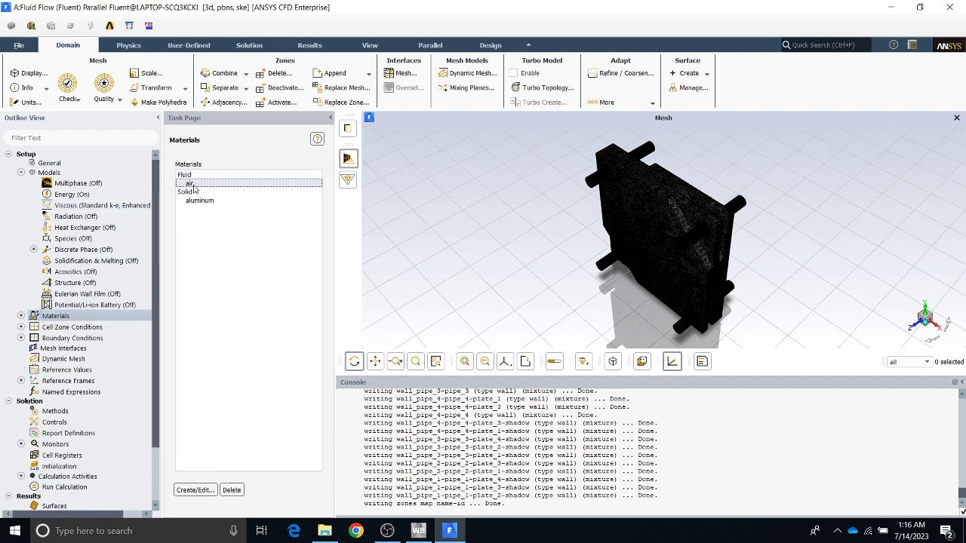
left_click(200, 490)
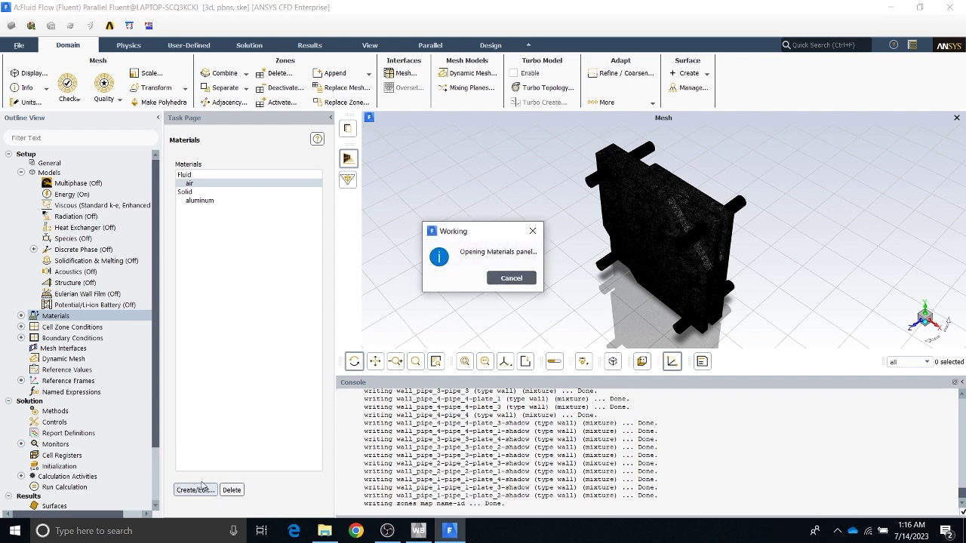
left_click_drag(323, 269, 463, 136)
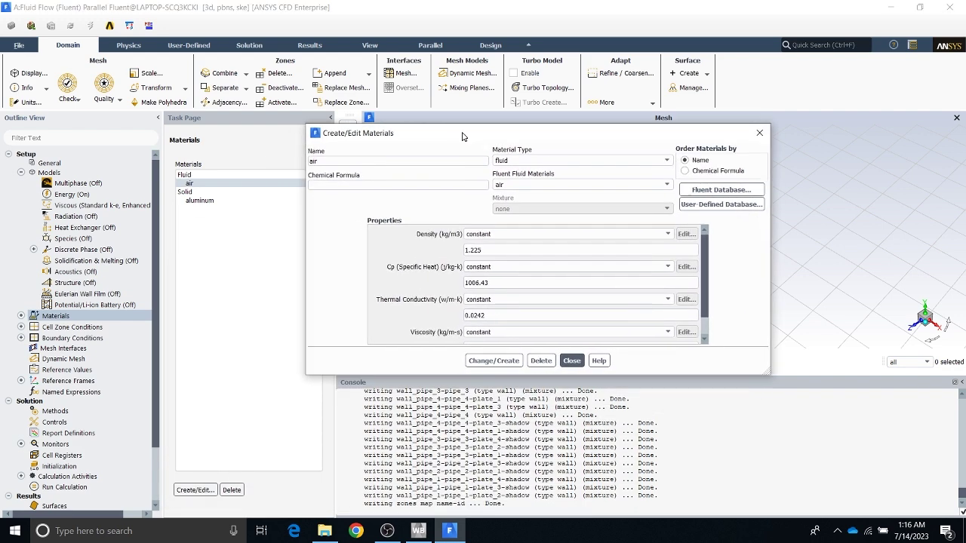
left_click(693, 190)
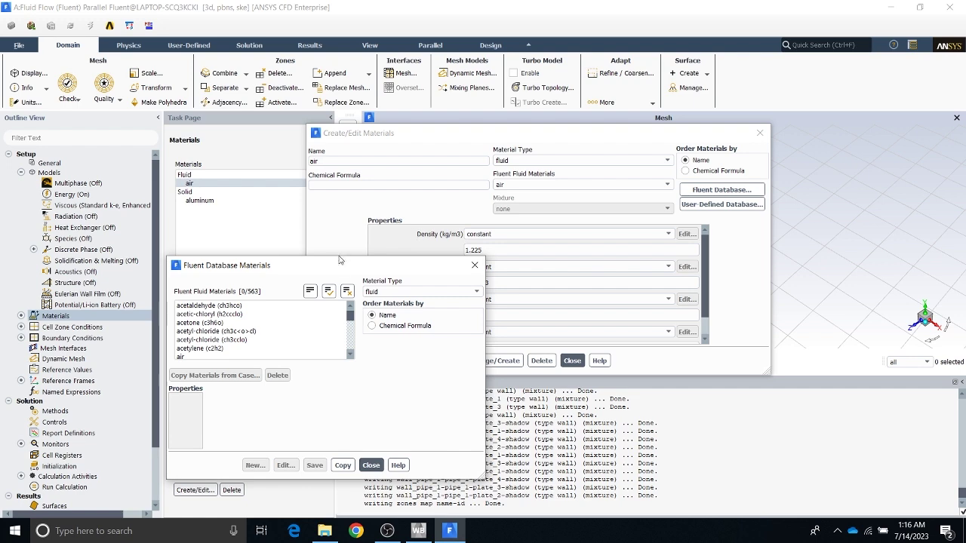
left_click_drag(336, 266, 453, 185)
scroll(378, 238, "down", 3)
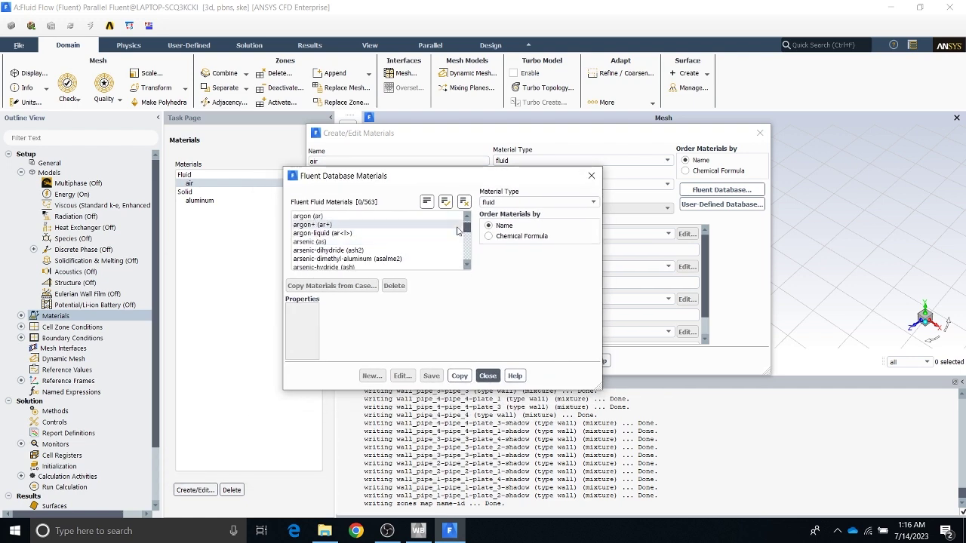
left_click_drag(466, 227, 462, 272)
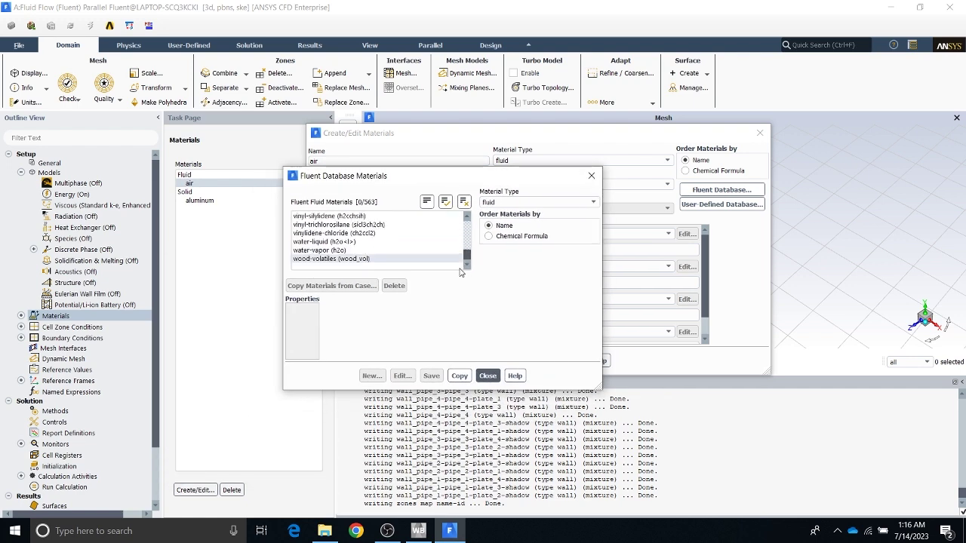
left_click(321, 241)
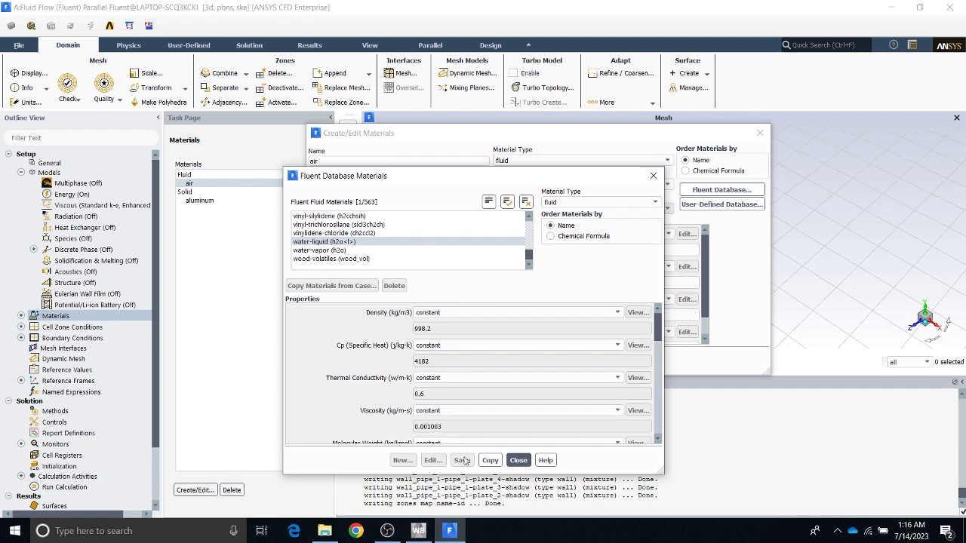
left_click(490, 460)
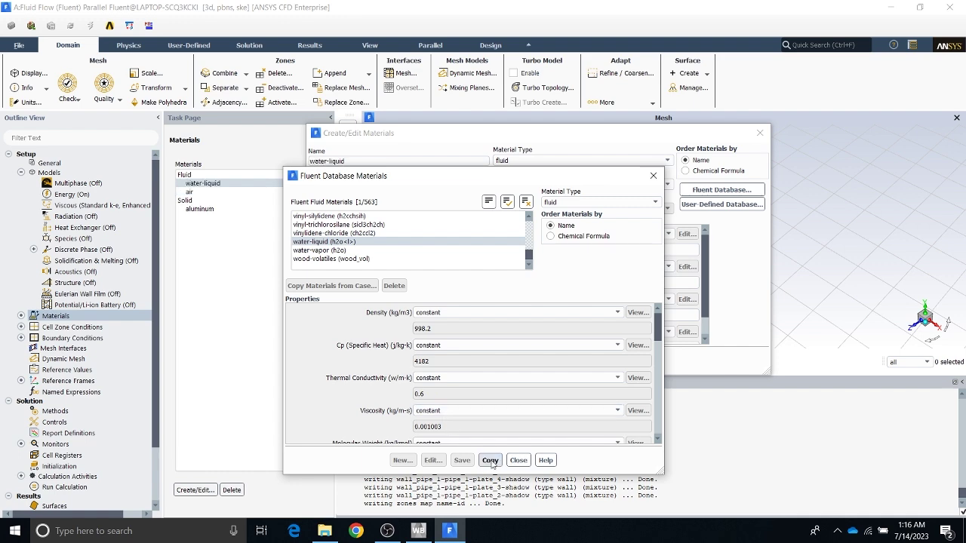
left_click(517, 460)
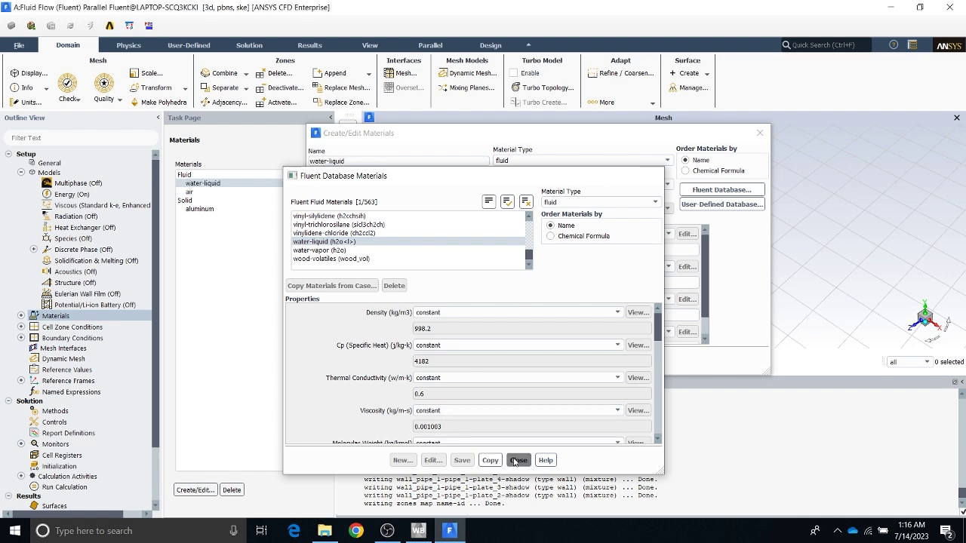
left_click(571, 362)
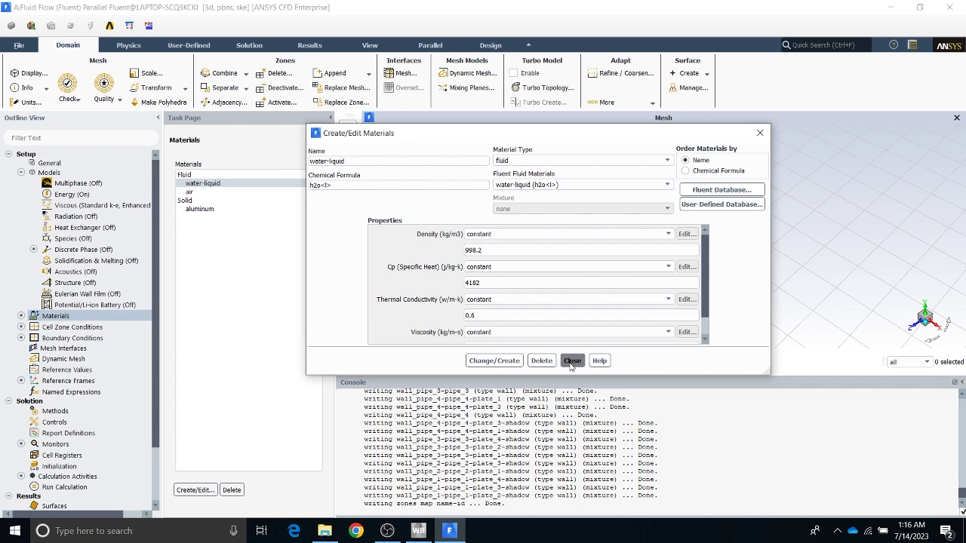
Copy steel from the Fluent database's solid materials into the case
left_click(225, 211)
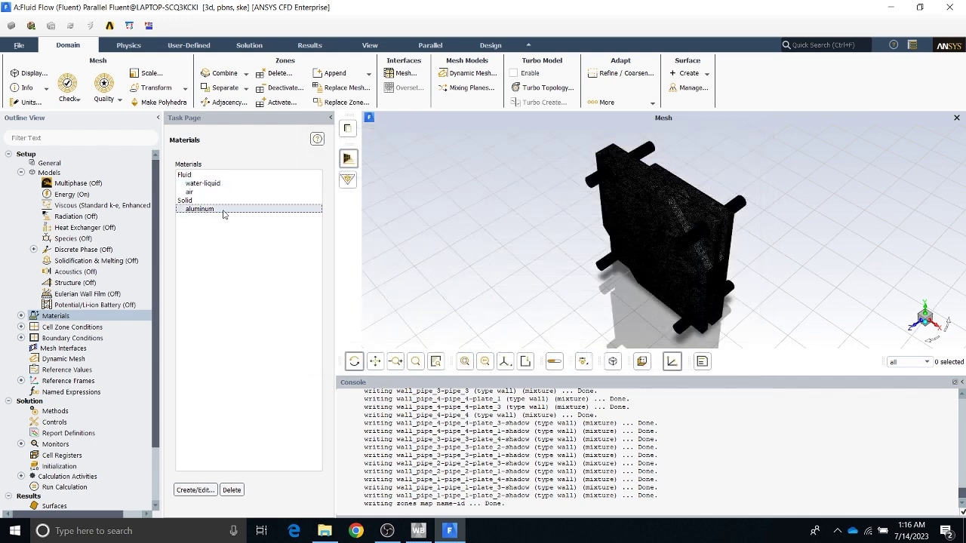
left_click(194, 491)
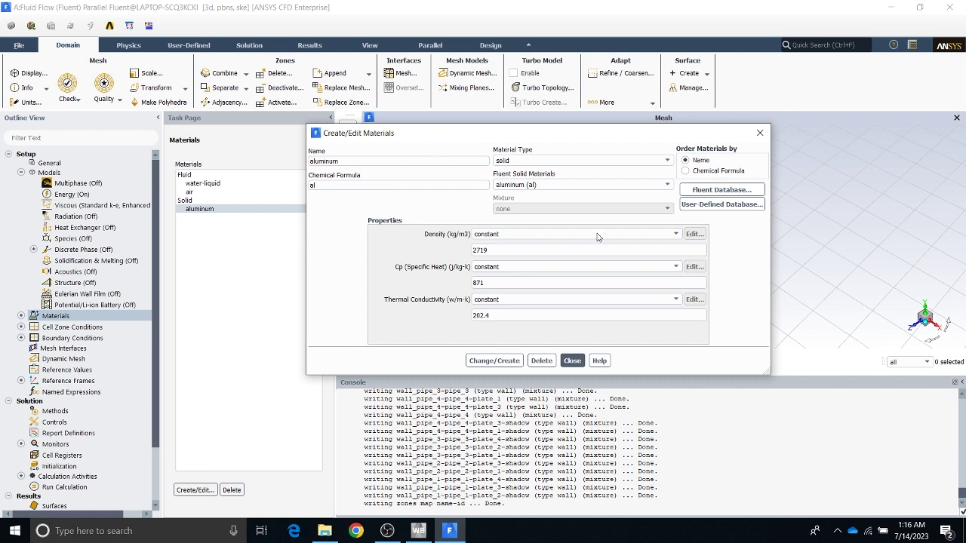
left_click(686, 193)
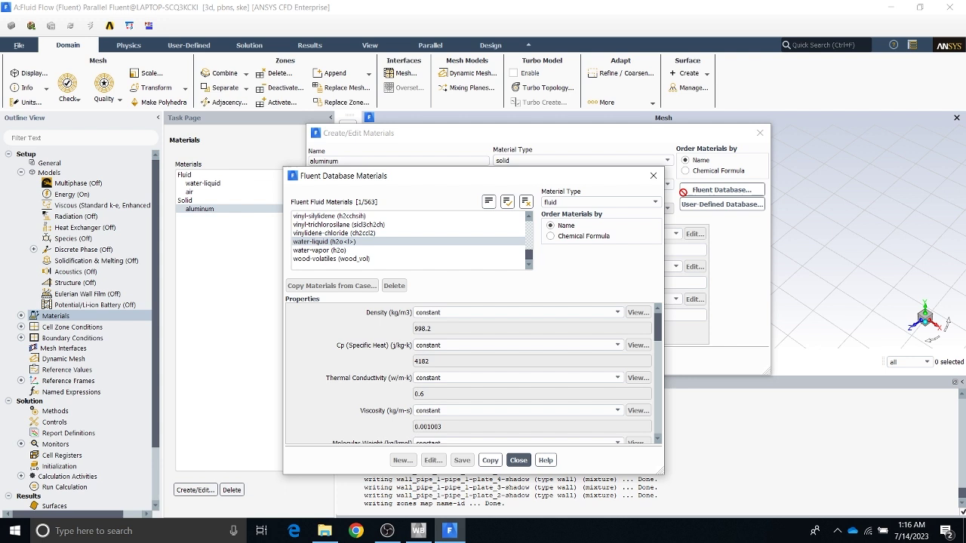
left_click(559, 203)
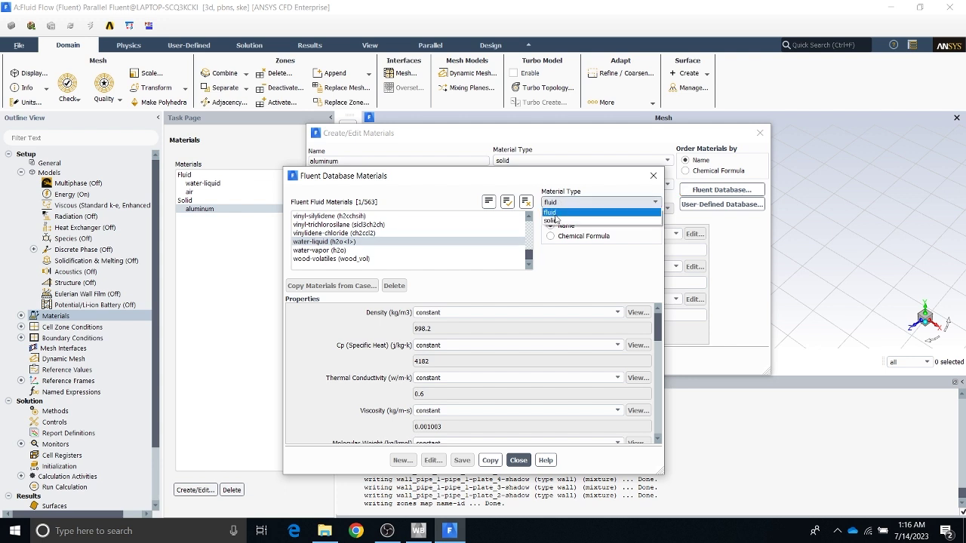
left_click(552, 220)
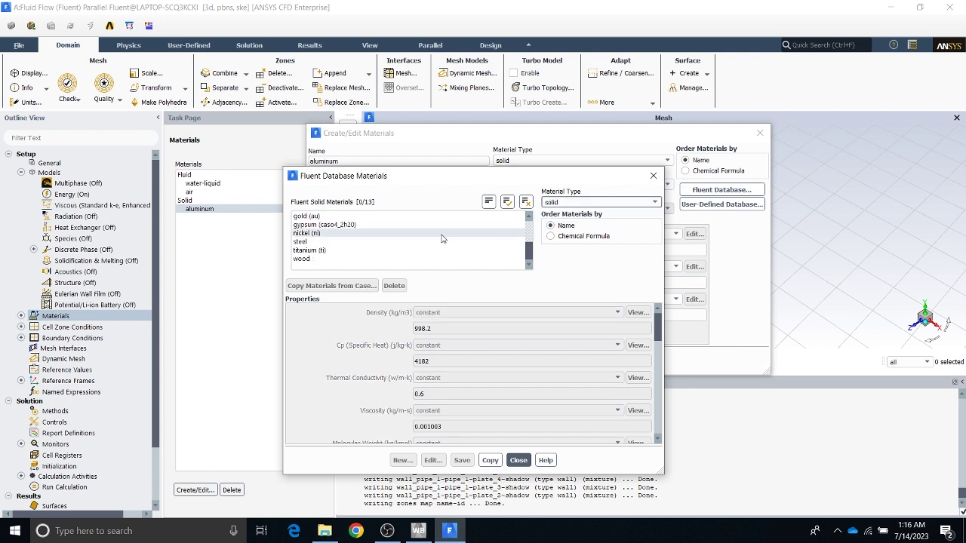
left_click(308, 243)
left_click(489, 461)
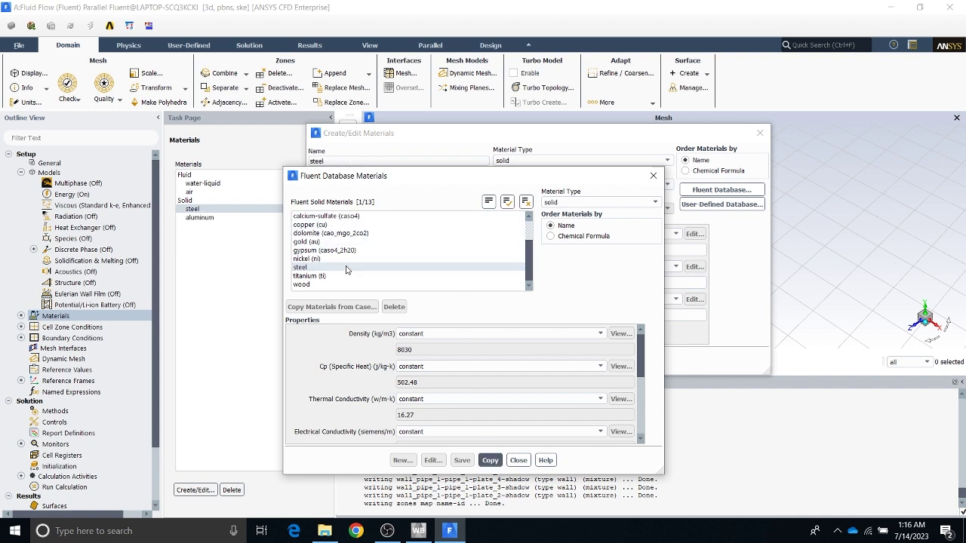
Copy copper (cu) from the Fluent database into the case's solid materials and close the material dialogs
left_click(320, 226)
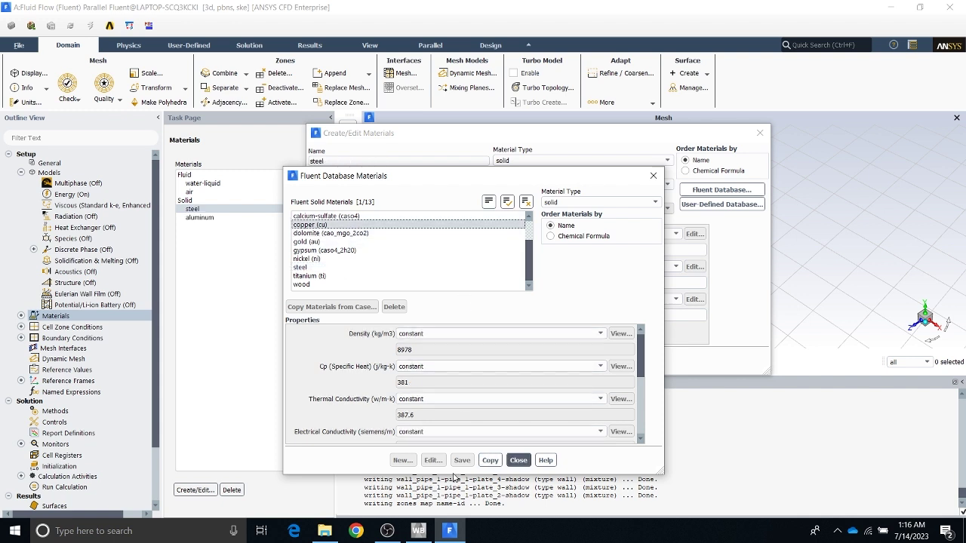
left_click(489, 461)
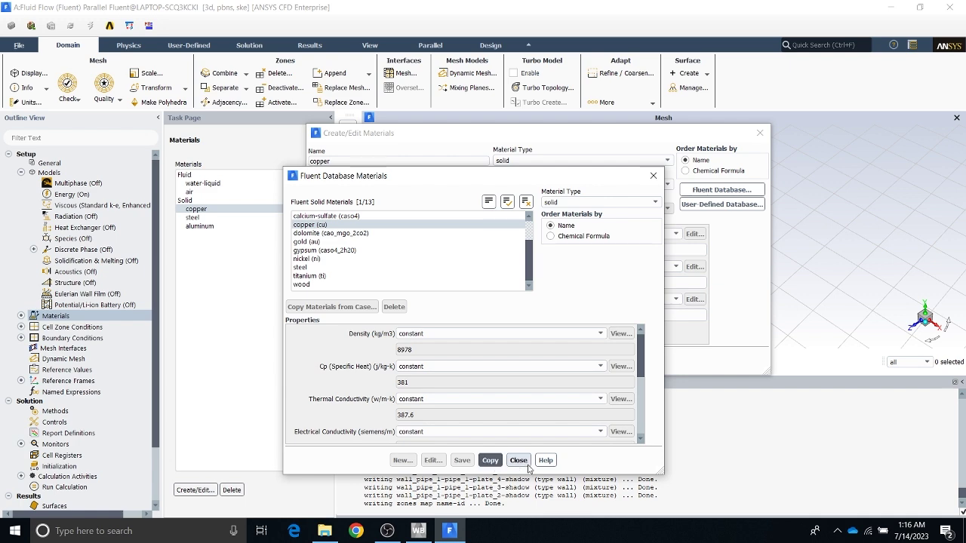
left_click(524, 462)
left_click(573, 361)
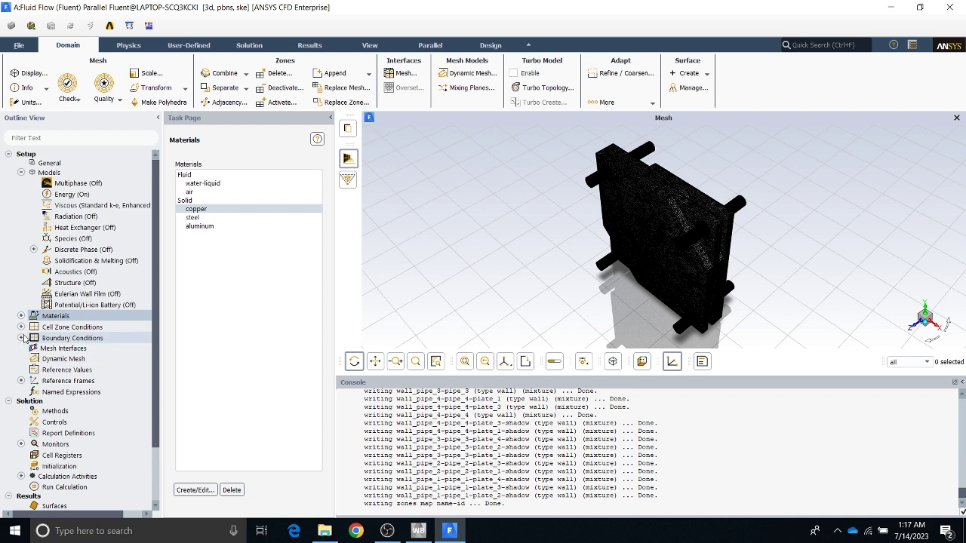
Assign water-liquid as the material of the pipe_1 fluid cell zone
left_click(49, 328)
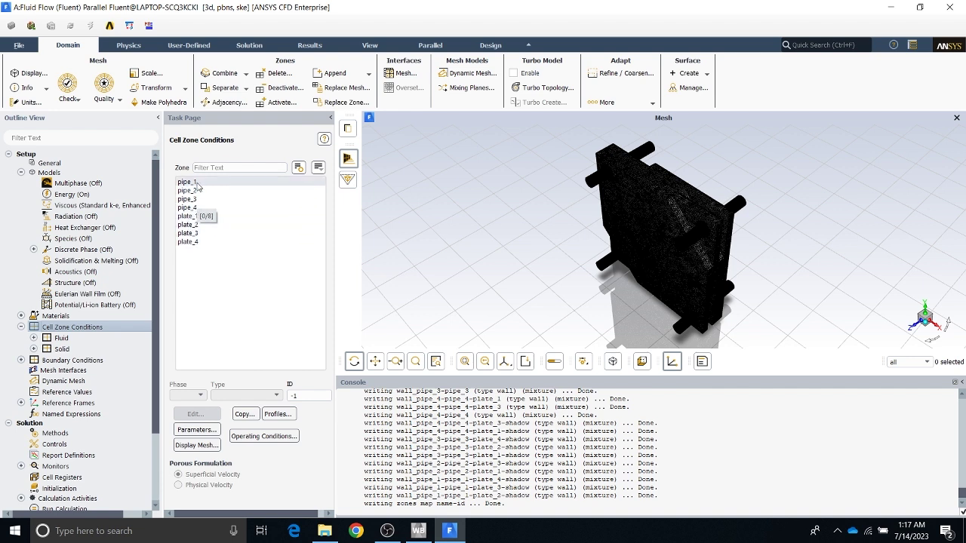
left_click(196, 184)
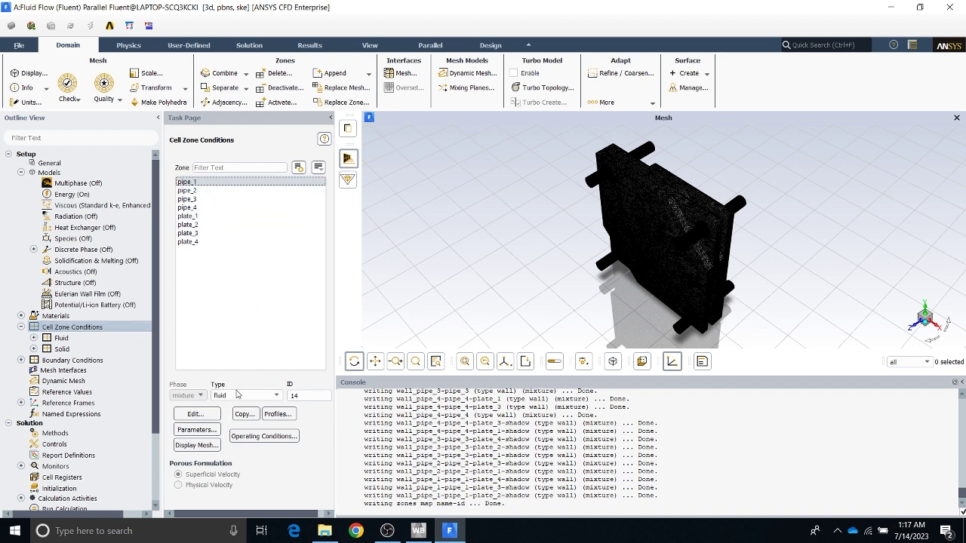
left_click(197, 414)
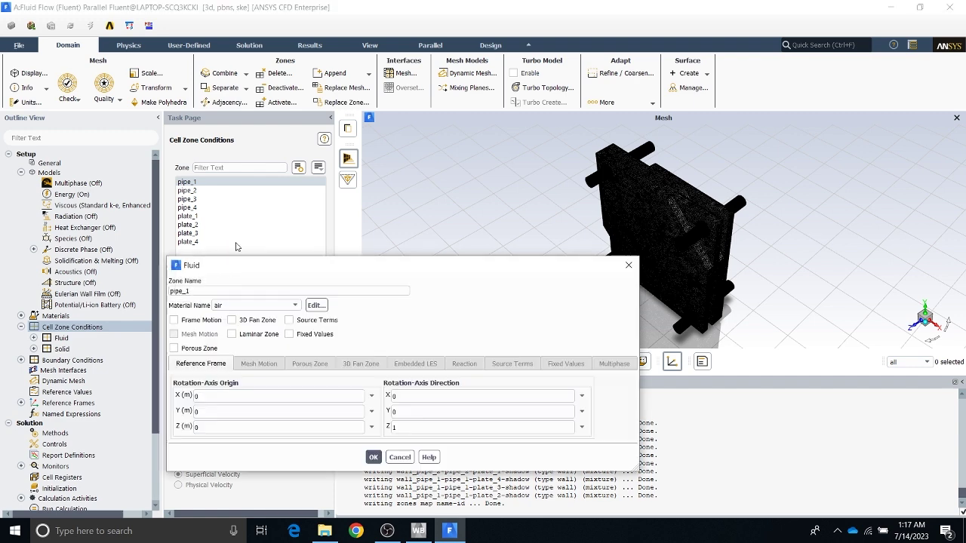
left_click_drag(255, 274, 386, 170)
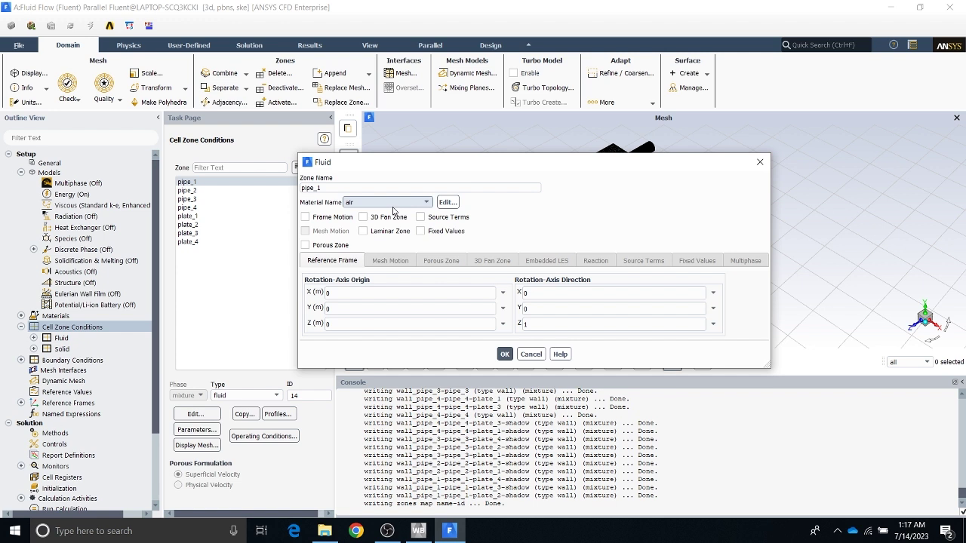
left_click(393, 204)
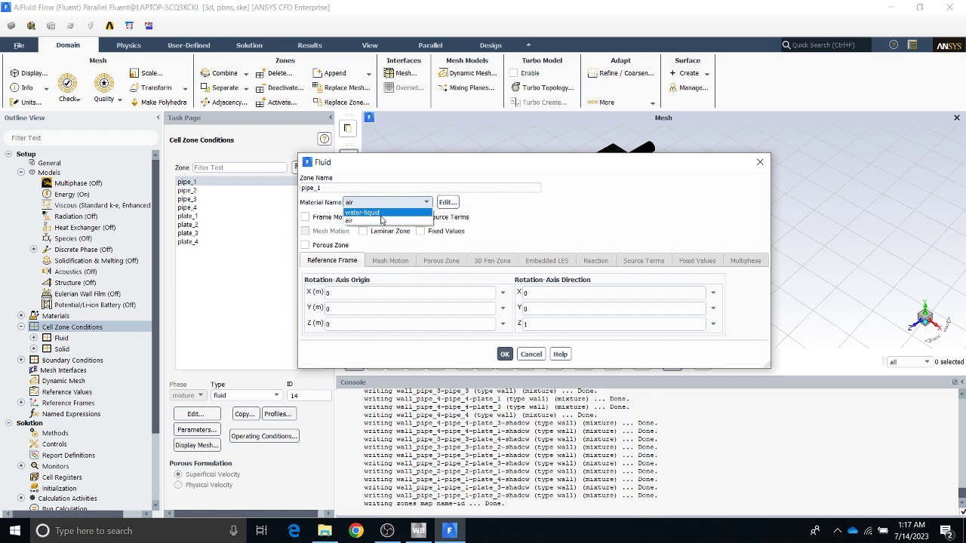
left_click(377, 213)
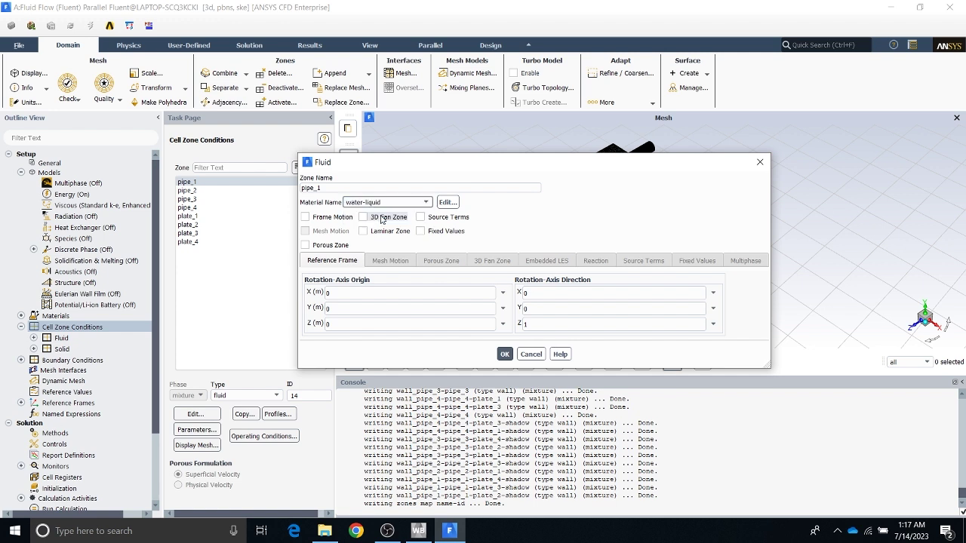
left_click(503, 354)
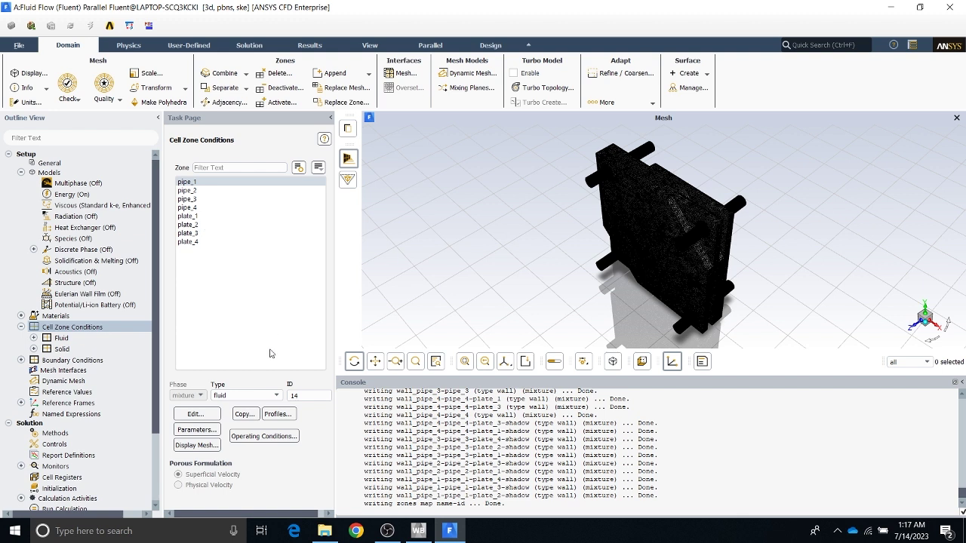
Copy the pipe_1 cell zone conditions to pipe_2, pipe_3 and pipe_4
left_click(243, 414)
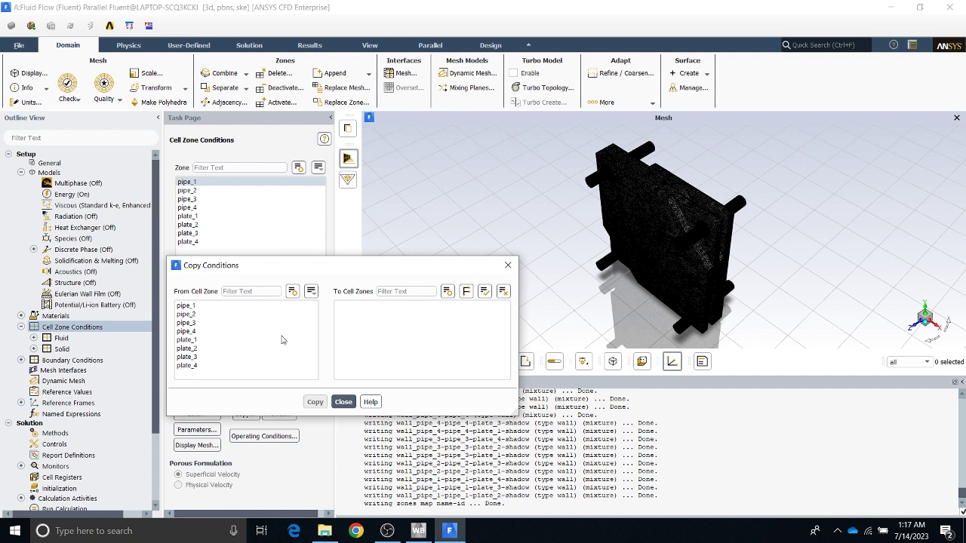
left_click_drag(322, 258, 445, 200)
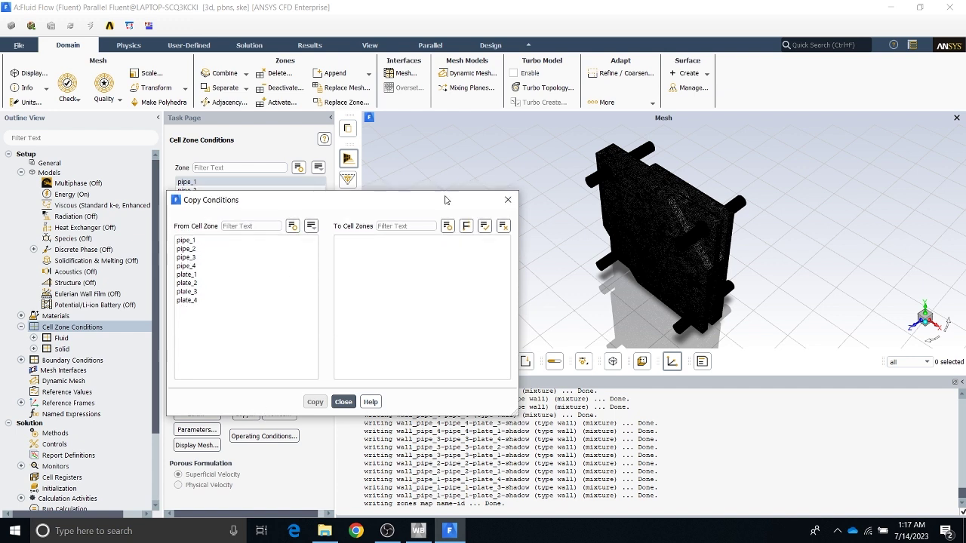
left_click(212, 242)
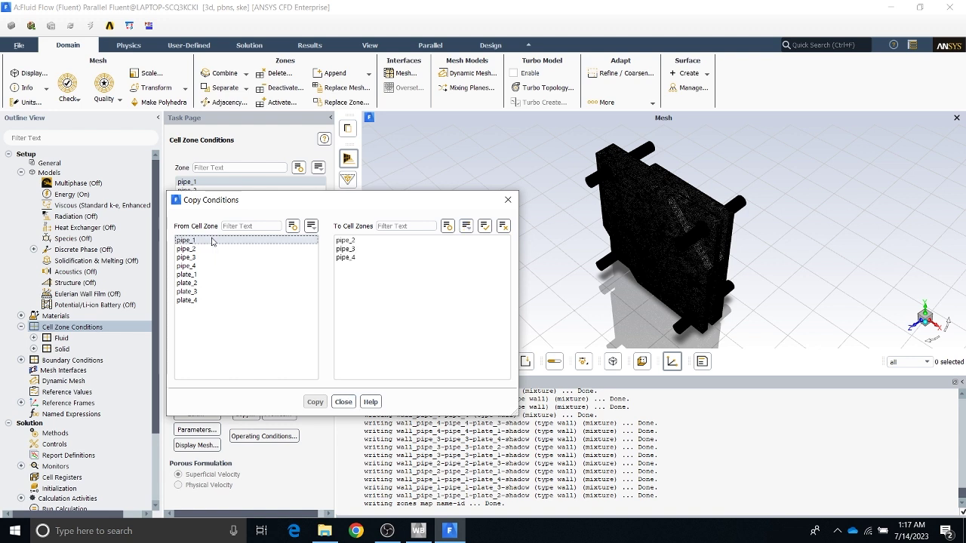
left_click(351, 242)
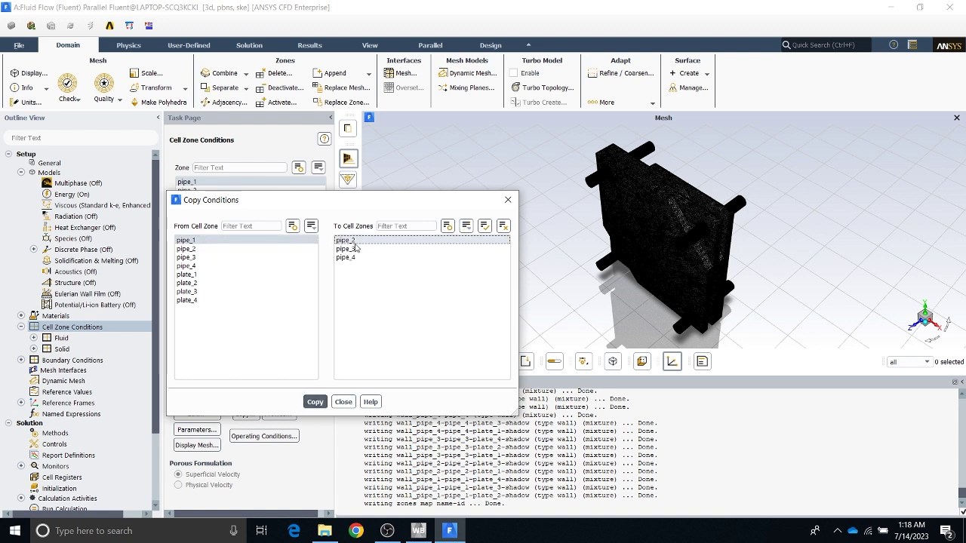
left_click(346, 250)
left_click(347, 257)
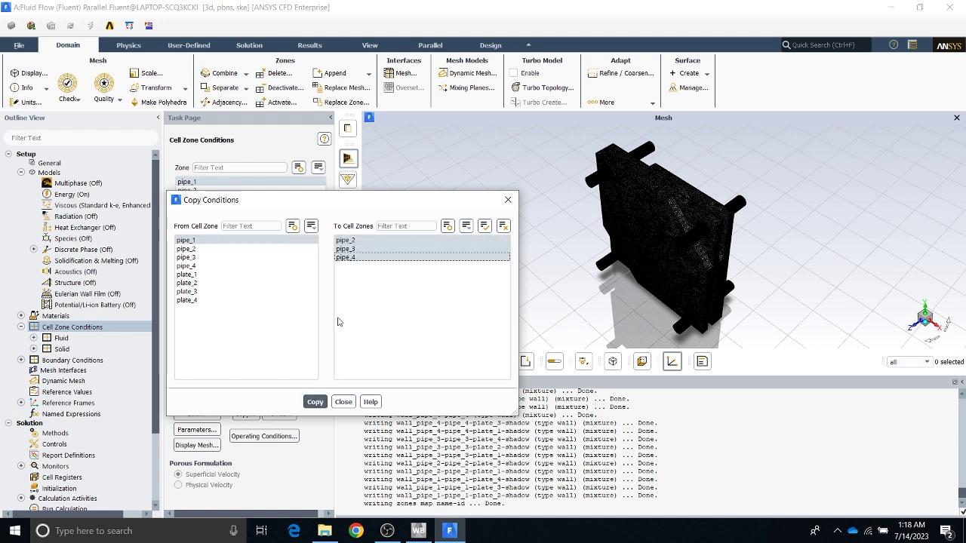
left_click(315, 401)
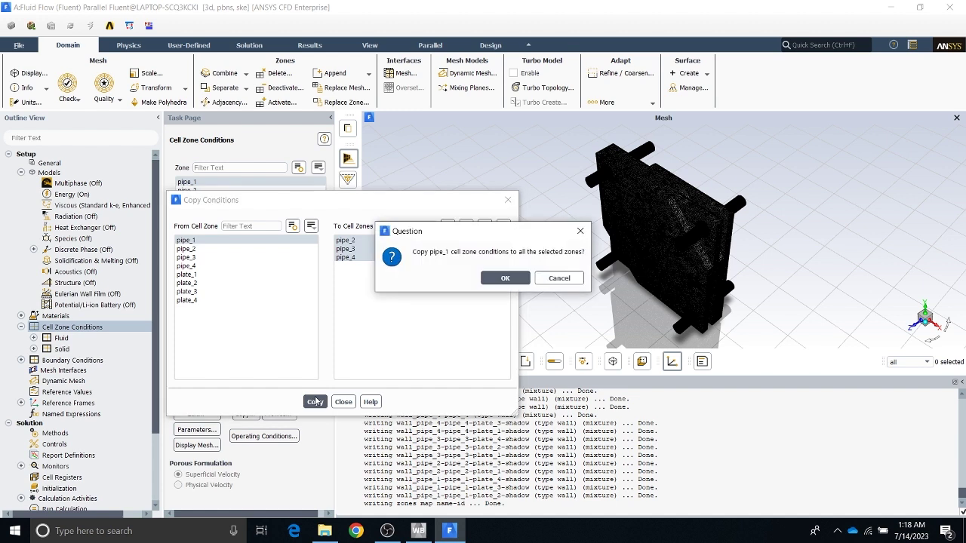
left_click(503, 279)
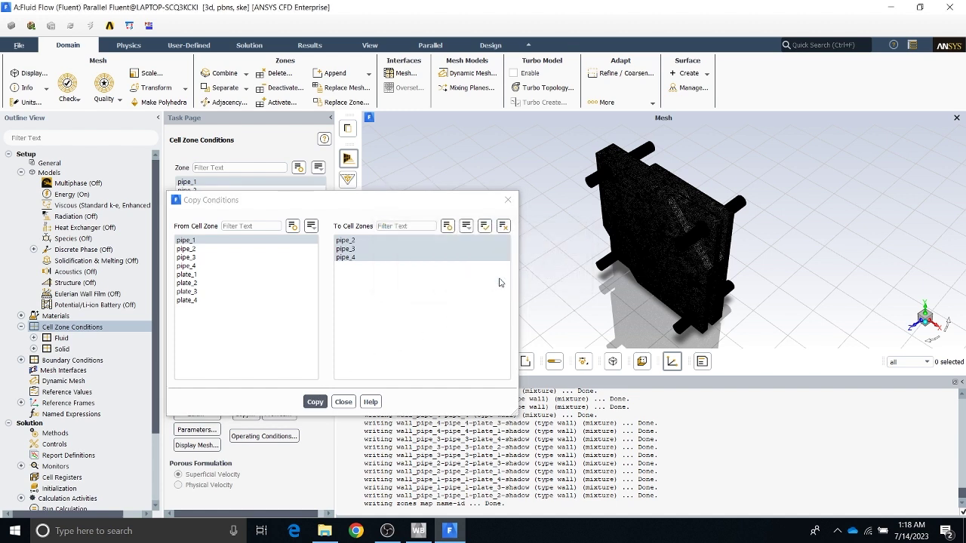
left_click(344, 401)
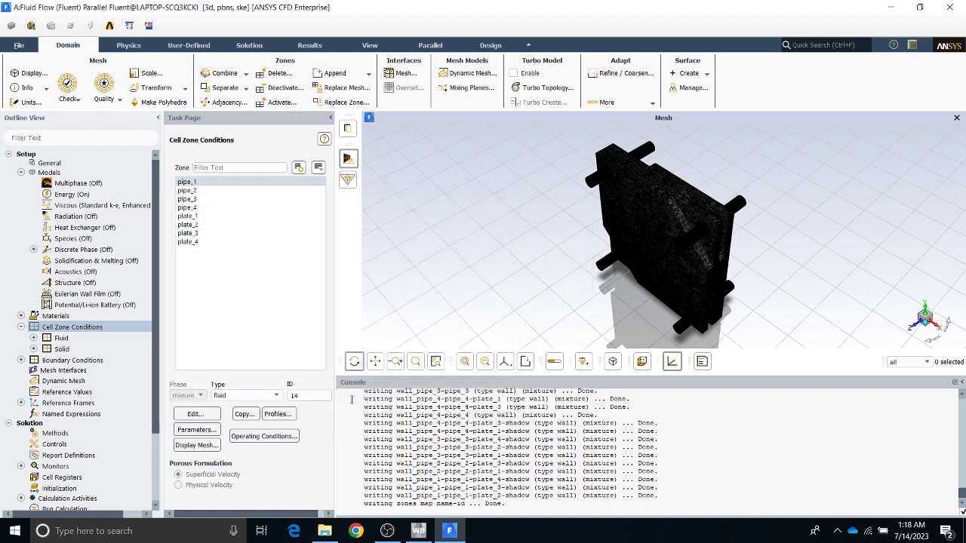
Check which material is assigned to the pipe_3 fluid cell zone
left_click(191, 200)
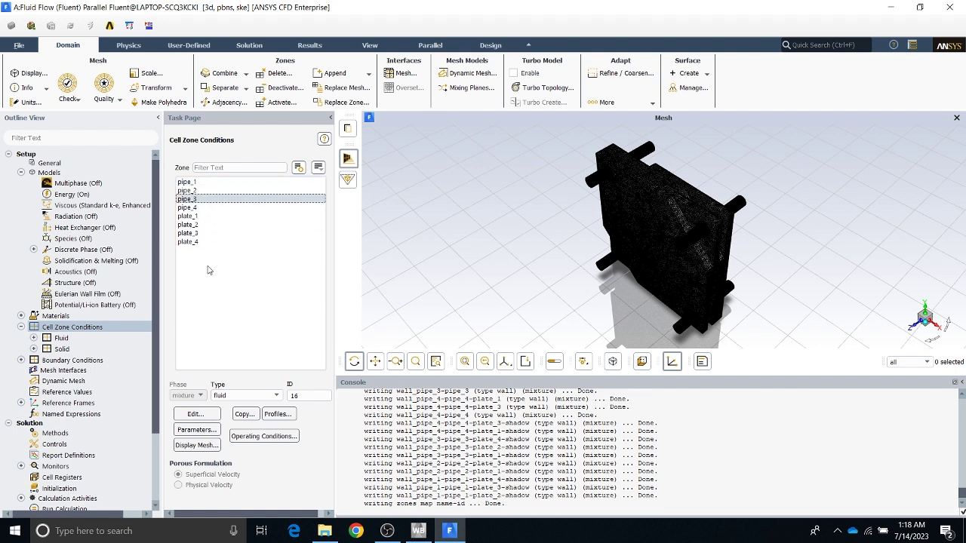
left_click(197, 414)
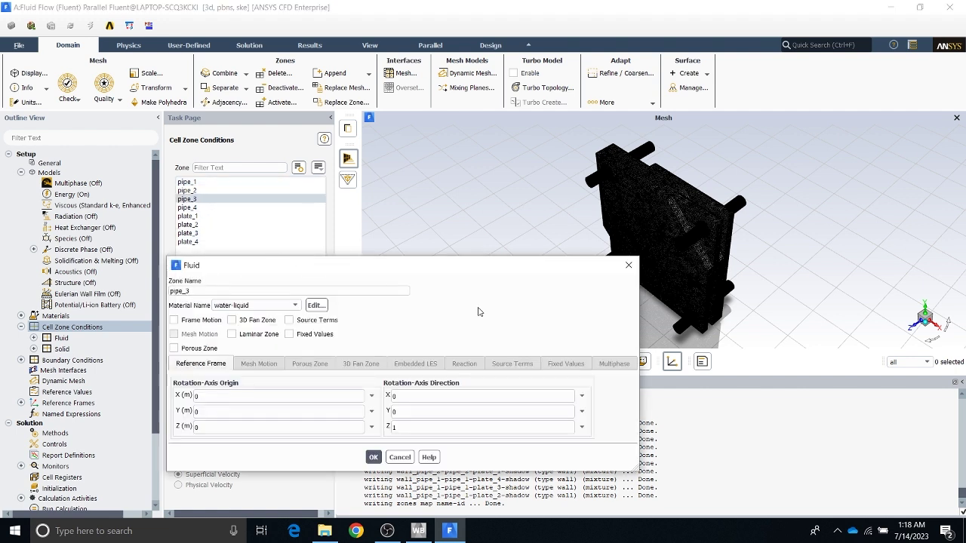
left_click(629, 265)
Accept aluminum as the material of the plate_1 solid cell zone
left_click(219, 216)
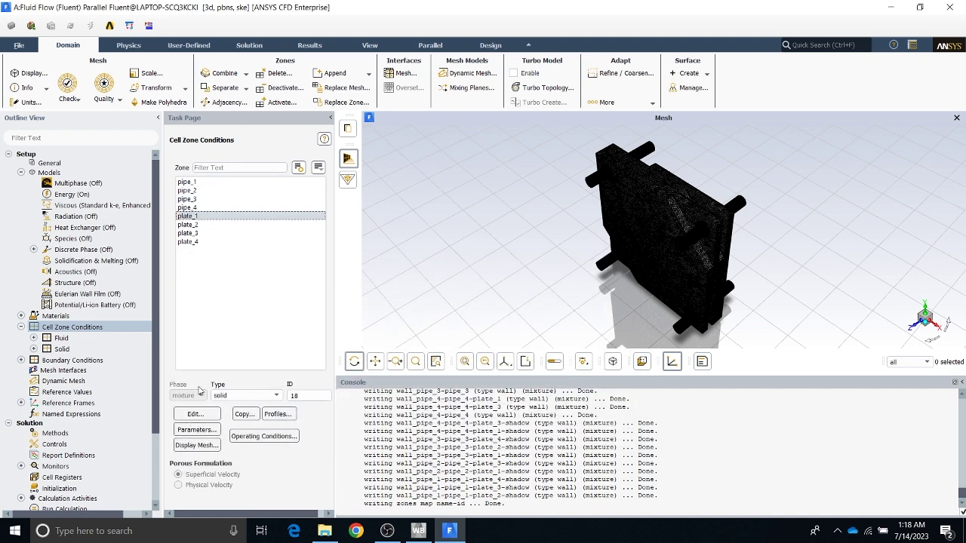
left_click(212, 416)
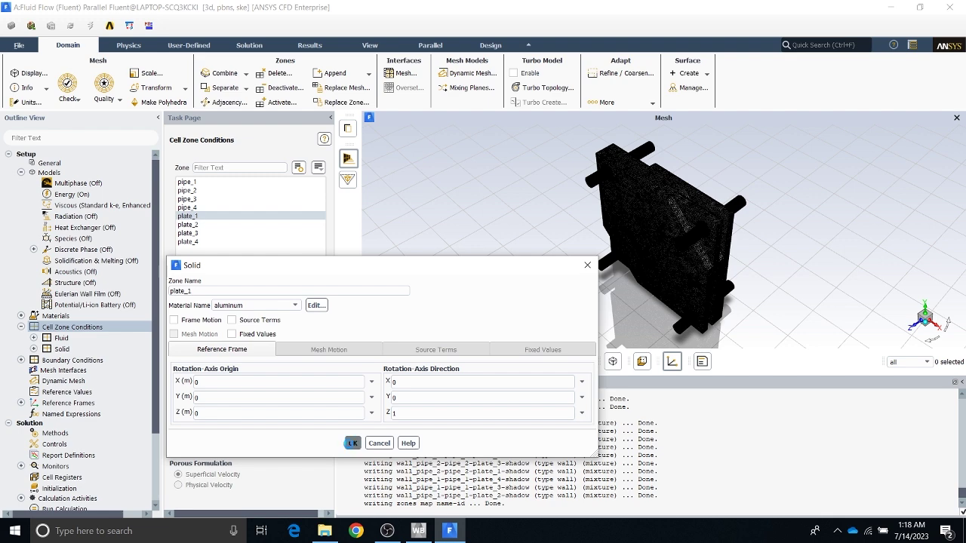
left_click(353, 443)
Assign copper as the material of the plate_2 solid cell zone
left_click(191, 224)
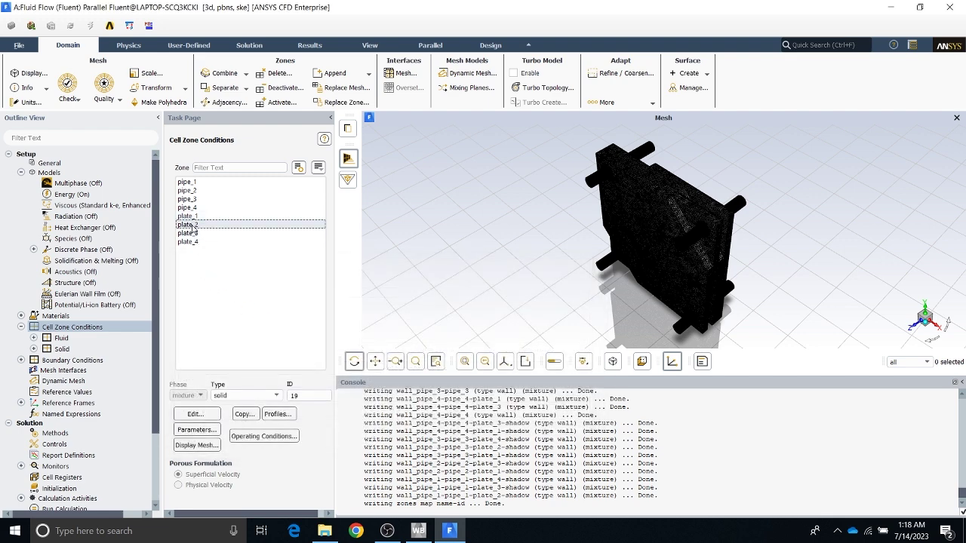
left_click(208, 416)
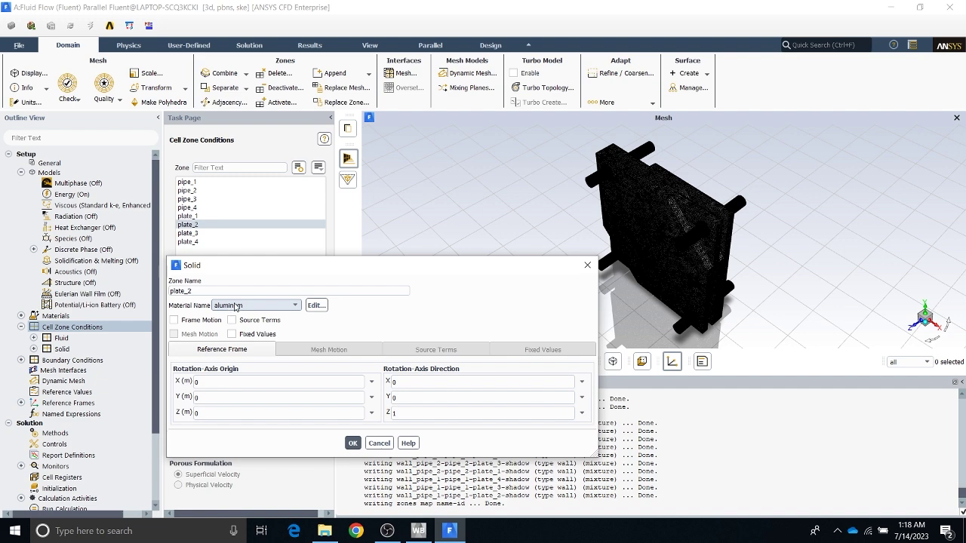
left_click(236, 306)
left_click(234, 316)
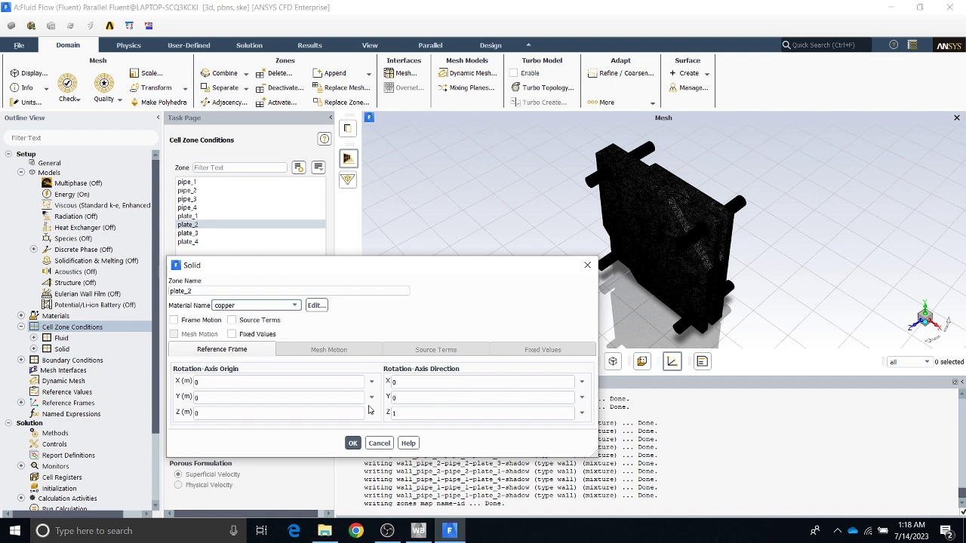
left_click(352, 443)
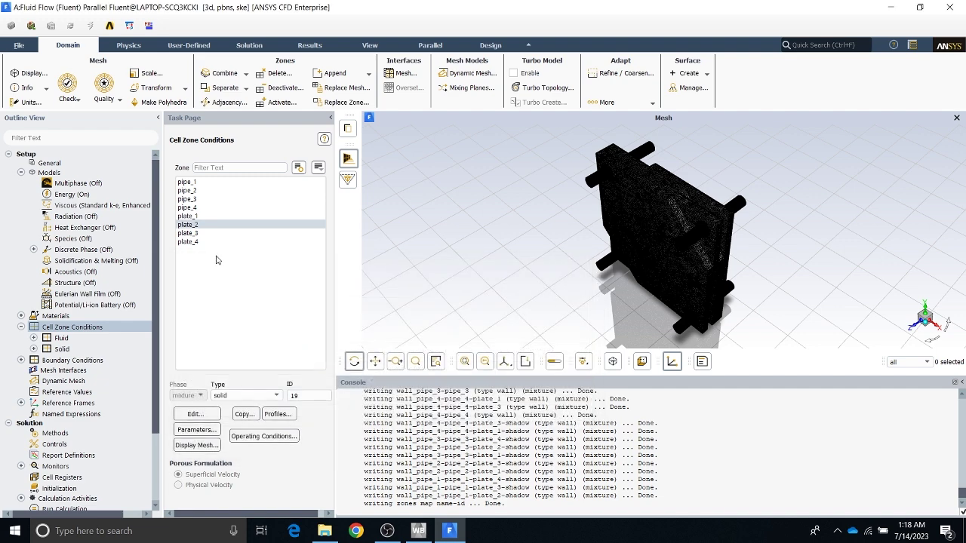
Assign steel as the material of the plate_3 solid cell zone
left_click(189, 233)
left_click(201, 415)
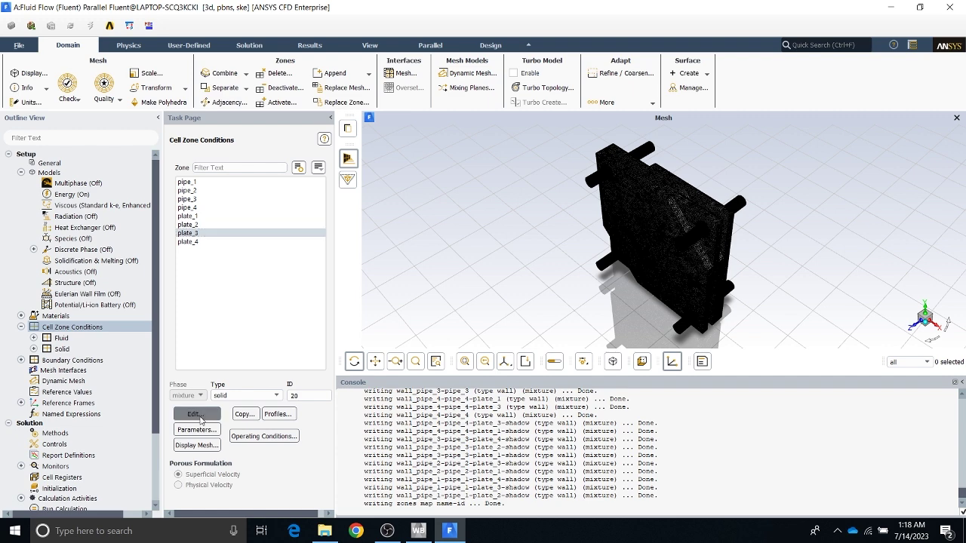
left_click(261, 307)
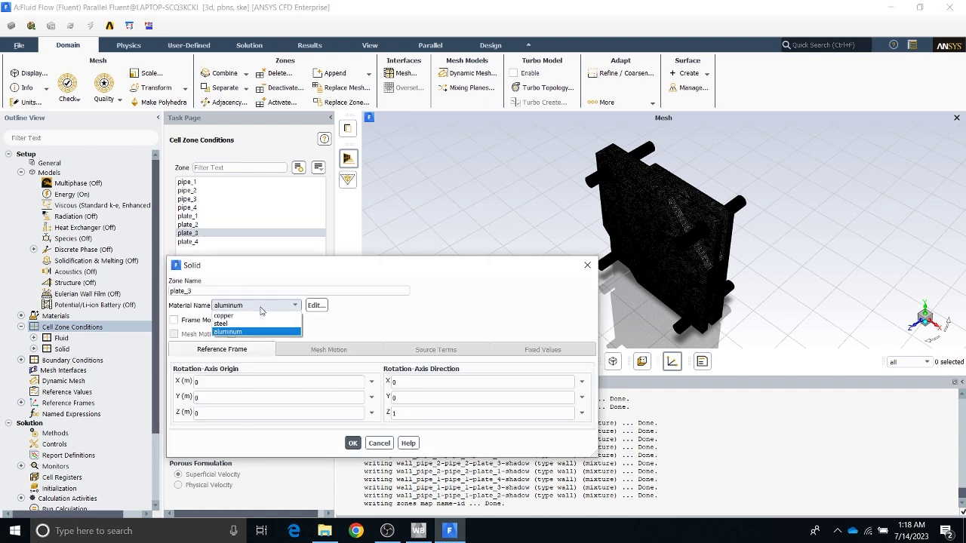
left_click(243, 332)
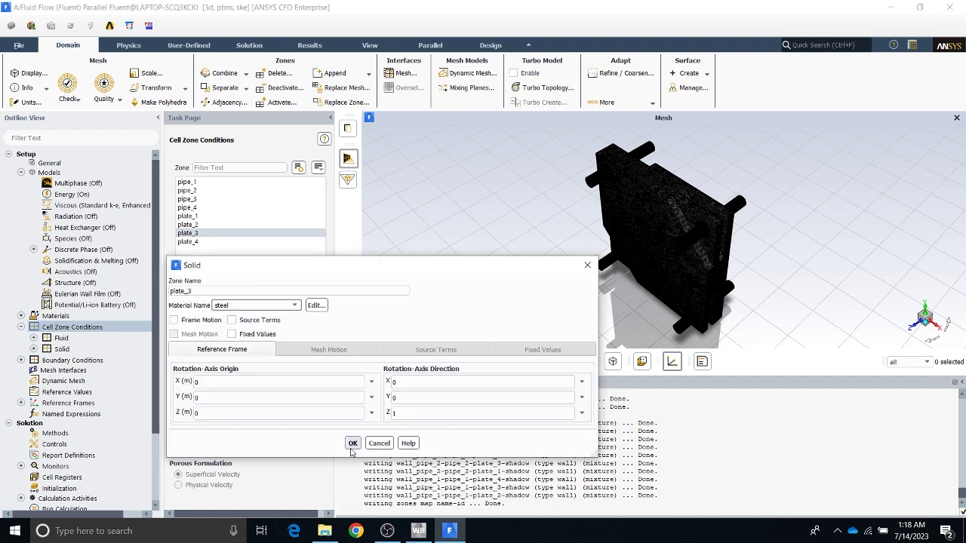
left_click(352, 443)
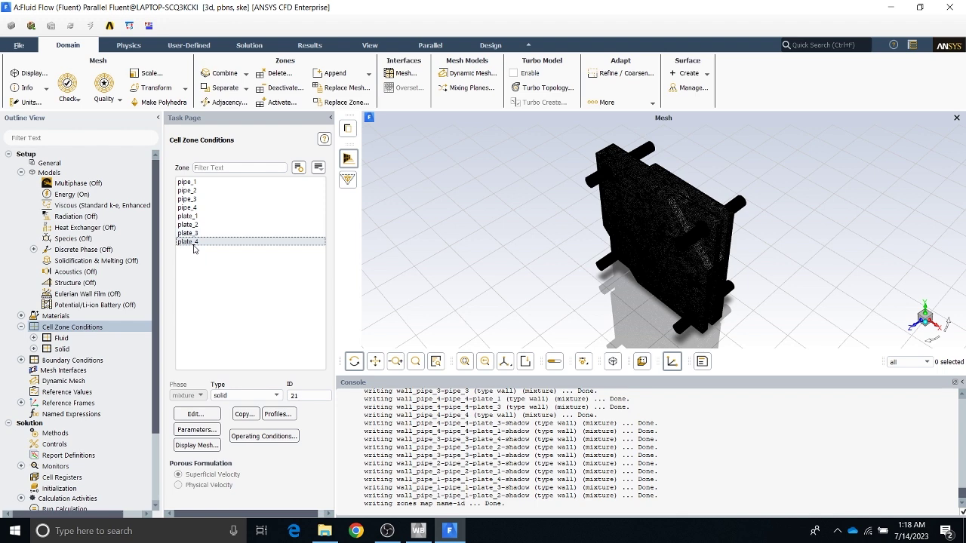
Accept aluminum as the material of the plate_4 solid cell zone
left_click(194, 243)
left_click(198, 415)
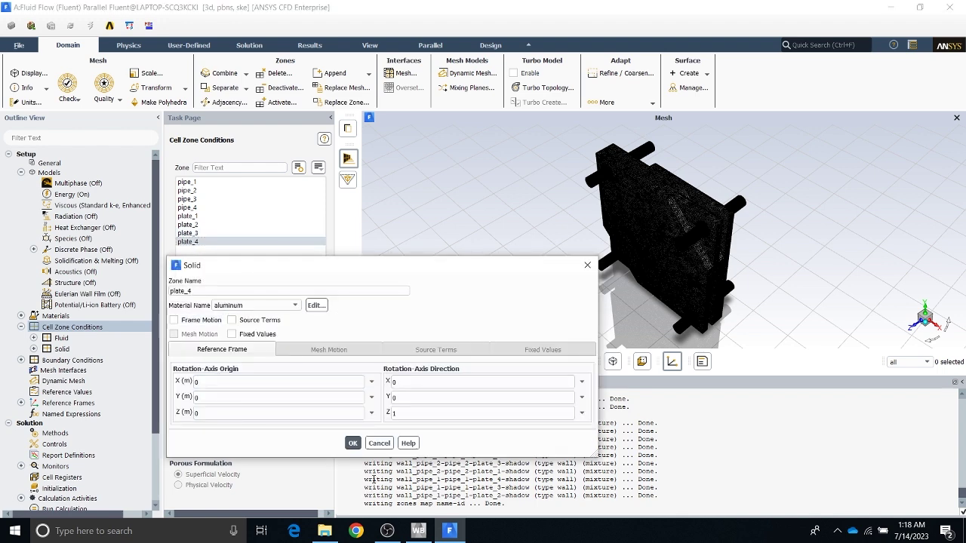
left_click(351, 443)
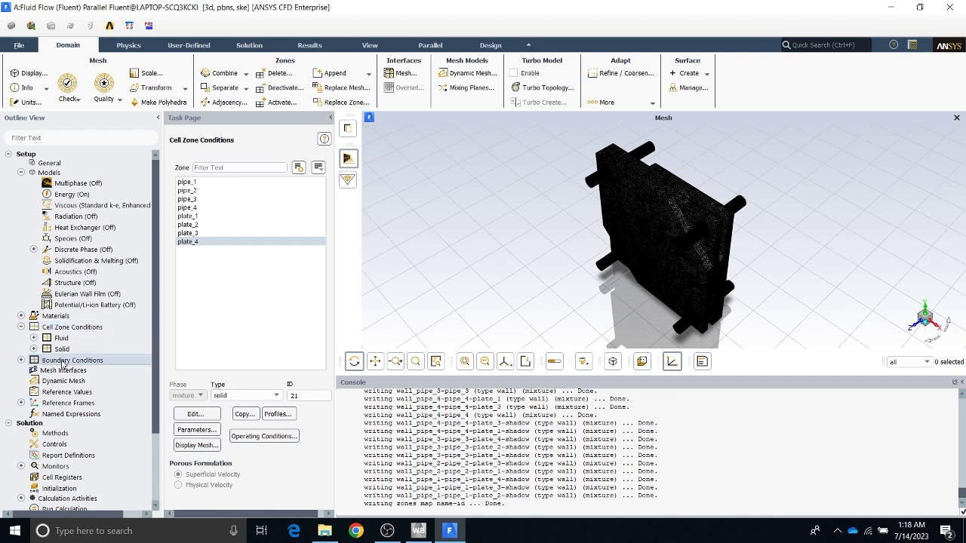
Group the boundary condition zones by zone type and select the inlet_cold_1 velocity inlet
double_click(63, 363)
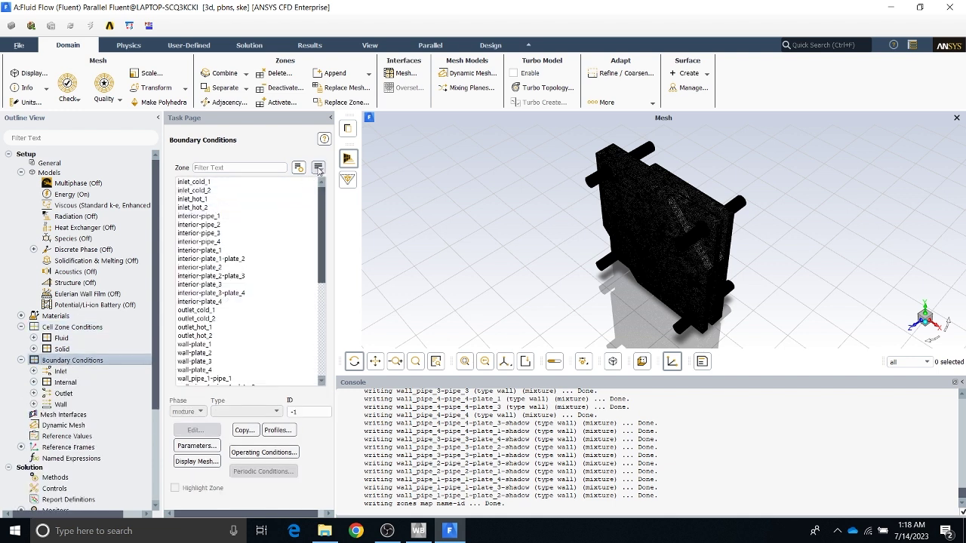
left_click(318, 168)
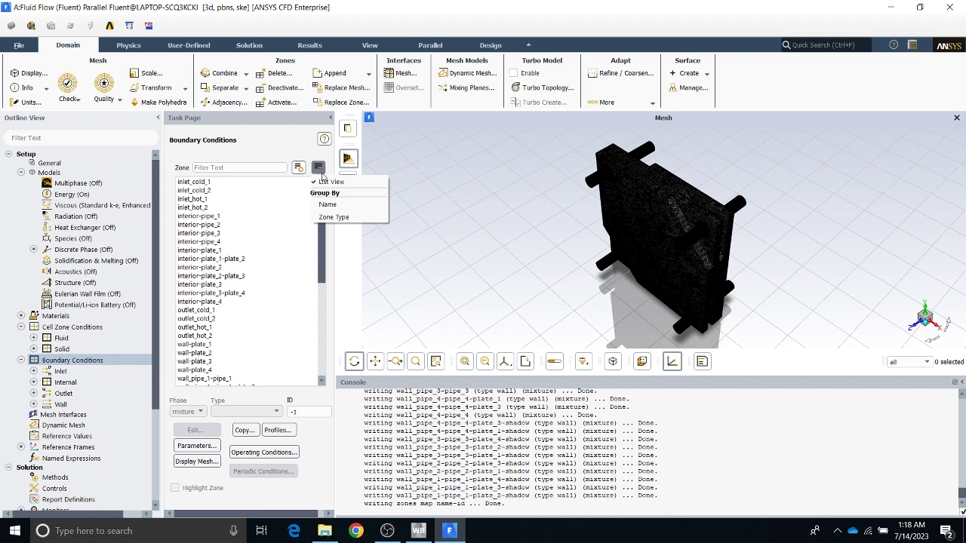
left_click(335, 217)
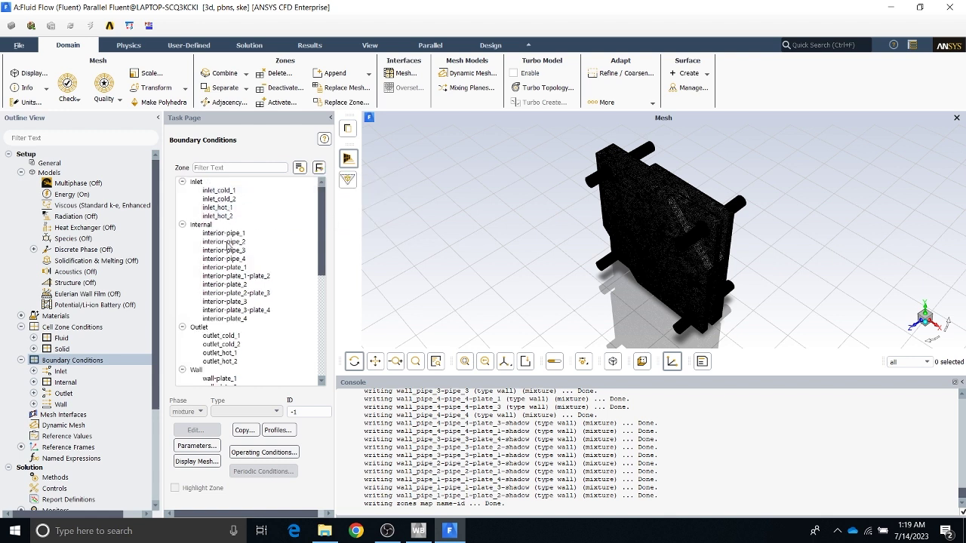
scroll(230, 353, "down", 3)
scroll(230, 353, "down", 6)
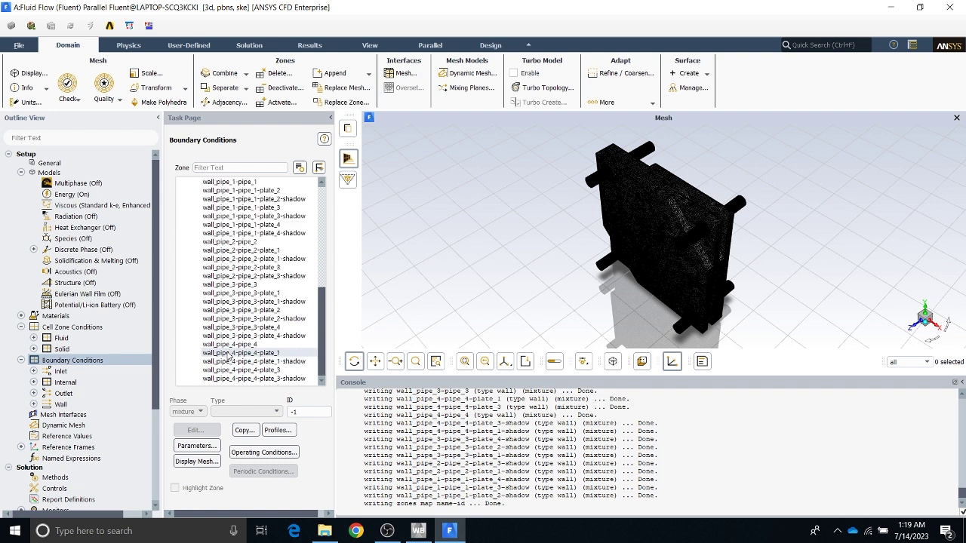
scroll(230, 353, "up", 10)
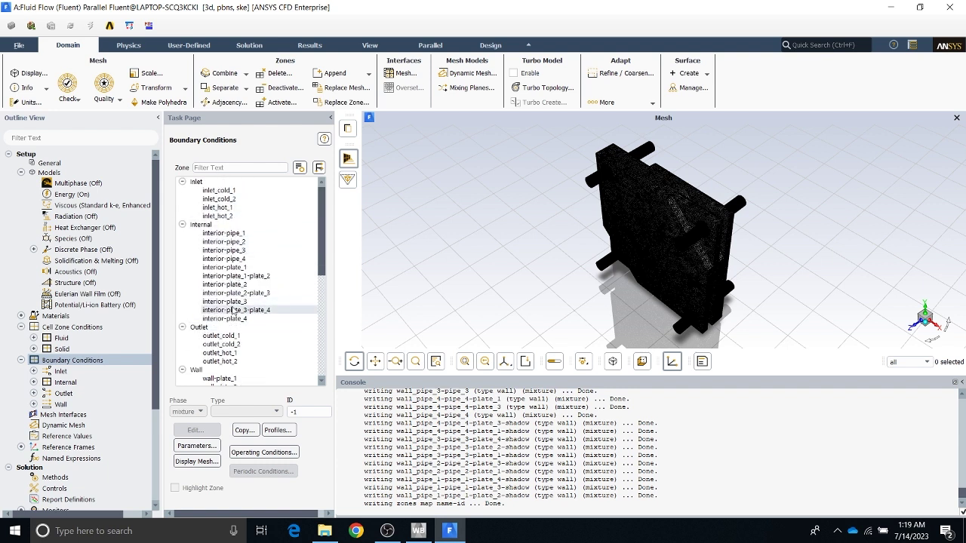
left_click(219, 191)
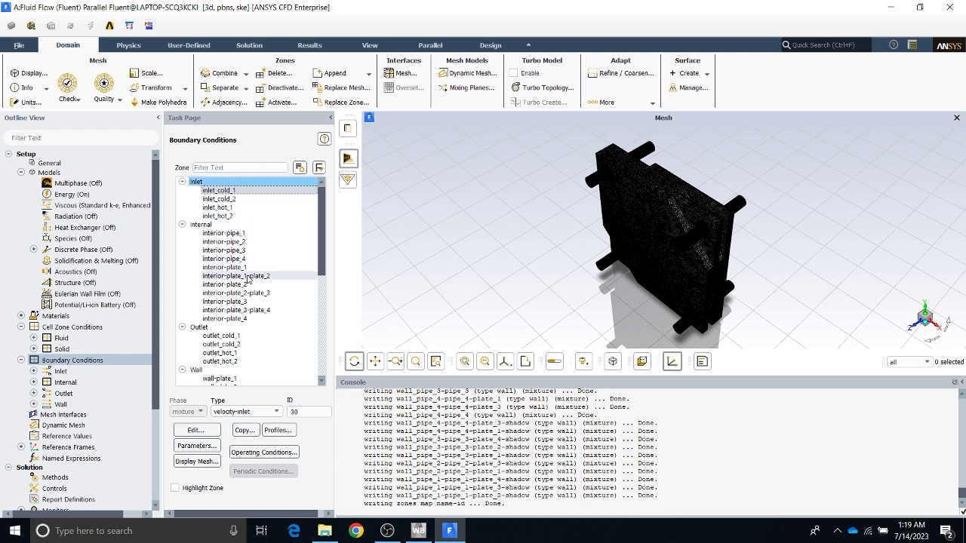
Set the inlet_cold_1 velocity magnitude to 4 m/s and its temperature to 293 K
left_click(205, 430)
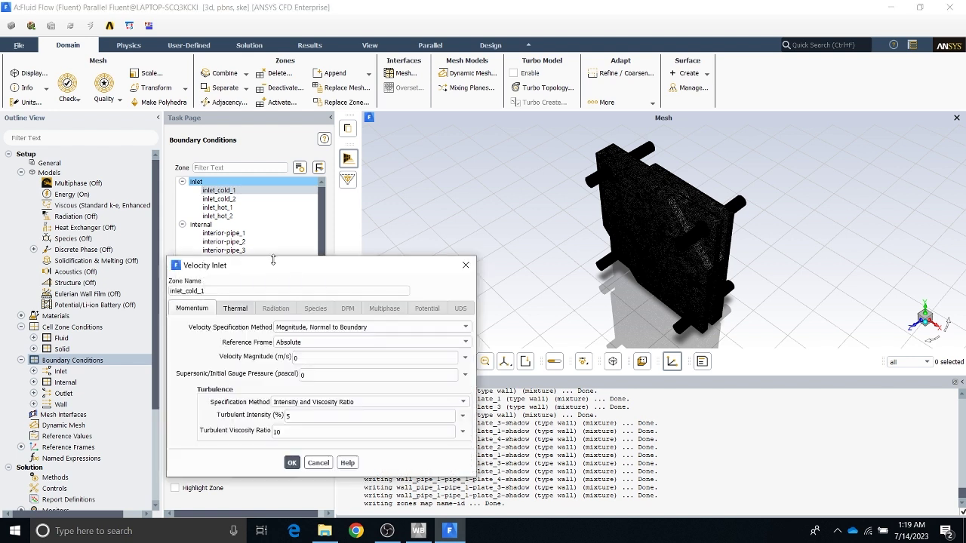
left_click(315, 359)
key("BackSpace")
type("4")
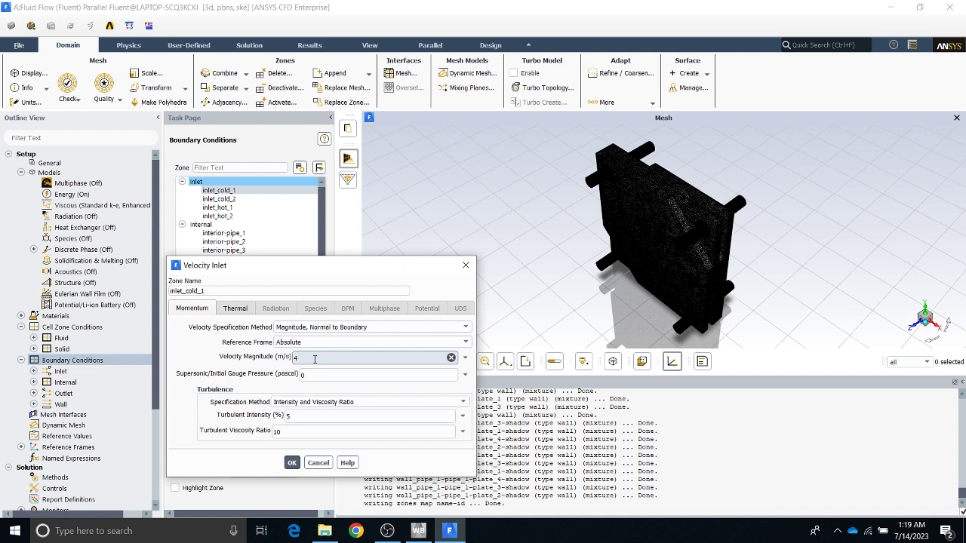
left_click(235, 309)
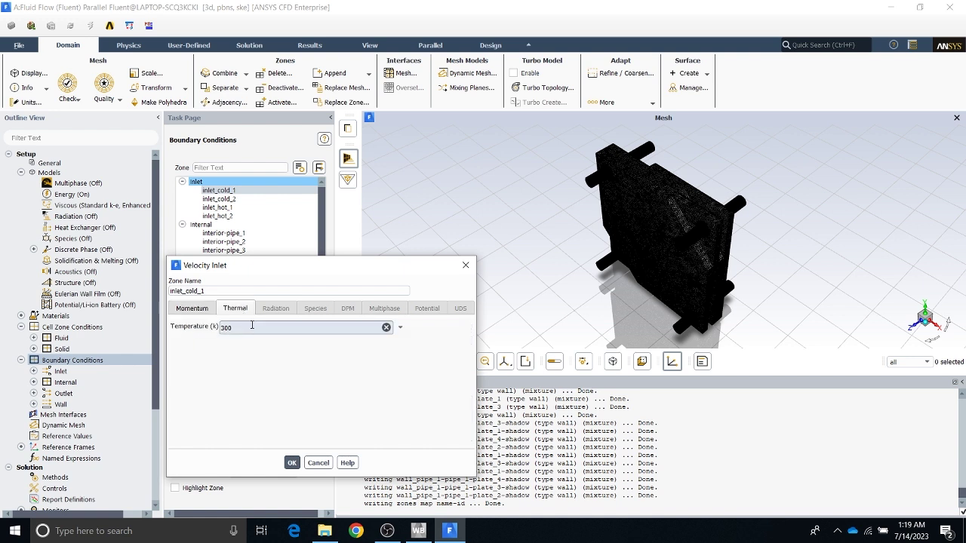
key("BackSpace")
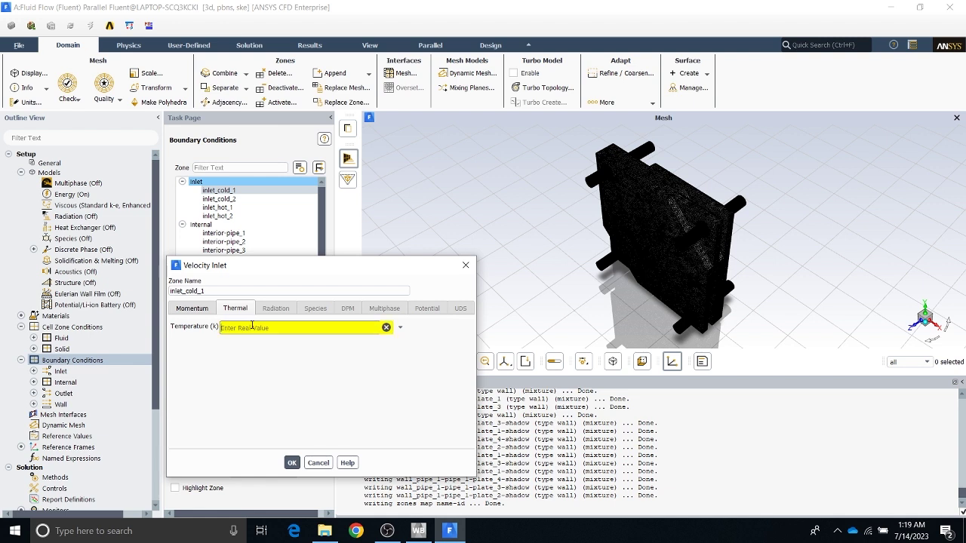
type("293")
left_click(292, 462)
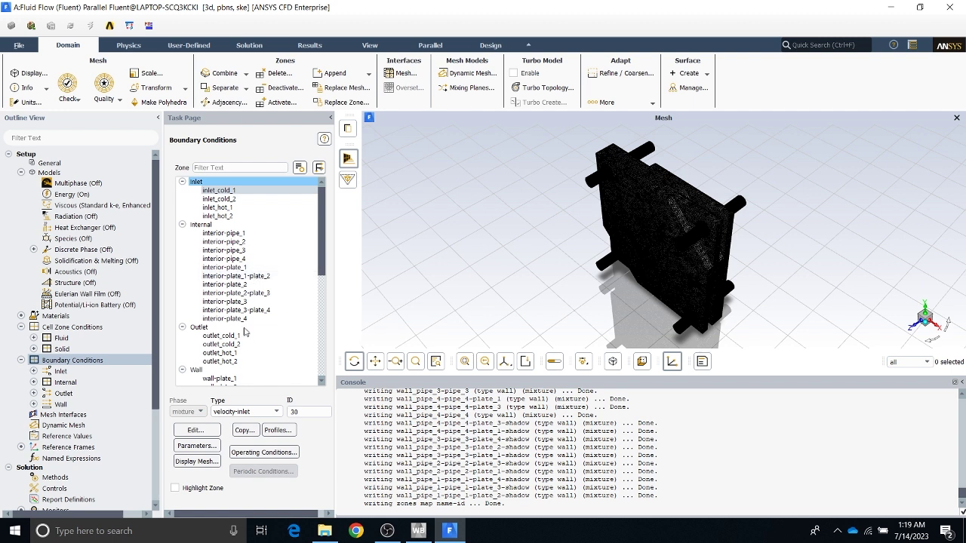
Copy the inlet_cold_1 boundary conditions to inlet_cold_2
left_click(243, 431)
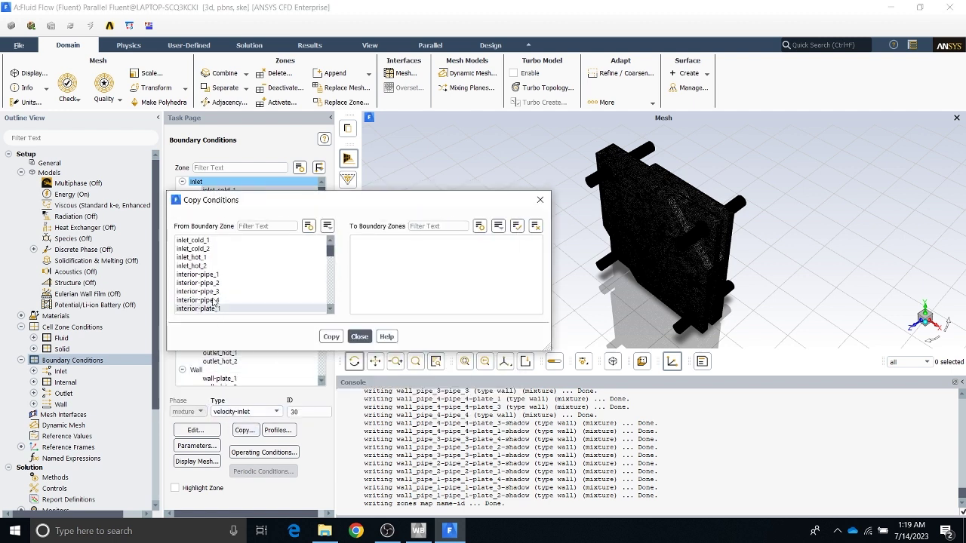
left_click(206, 241)
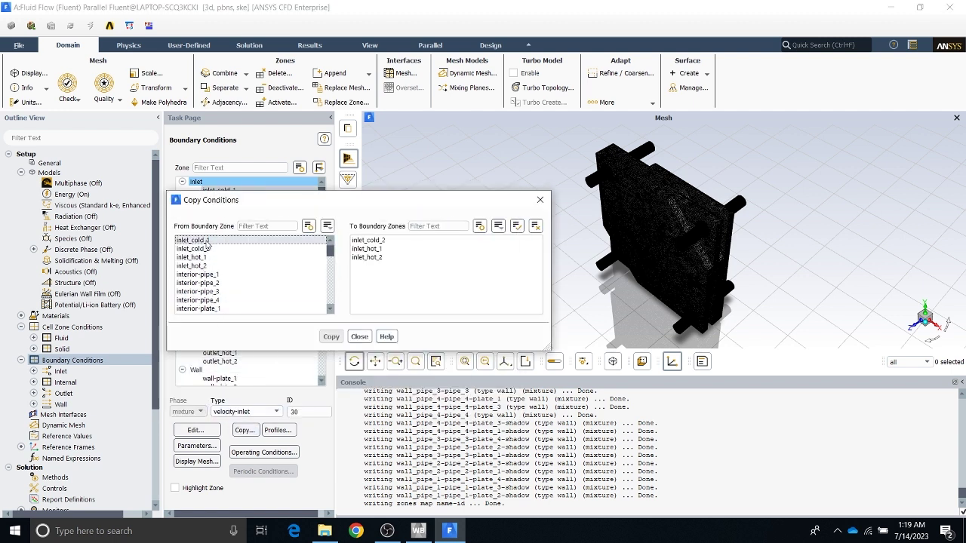
left_click(377, 242)
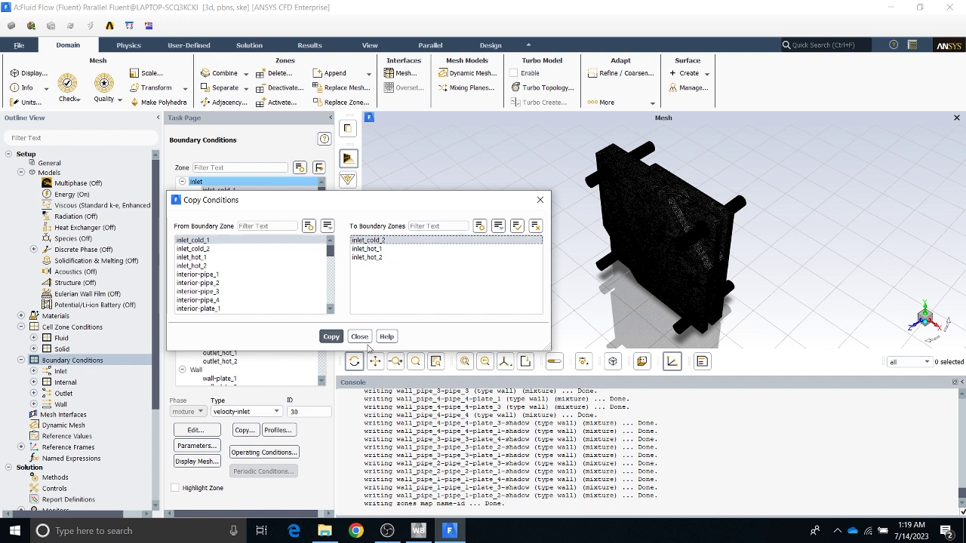
left_click(332, 337)
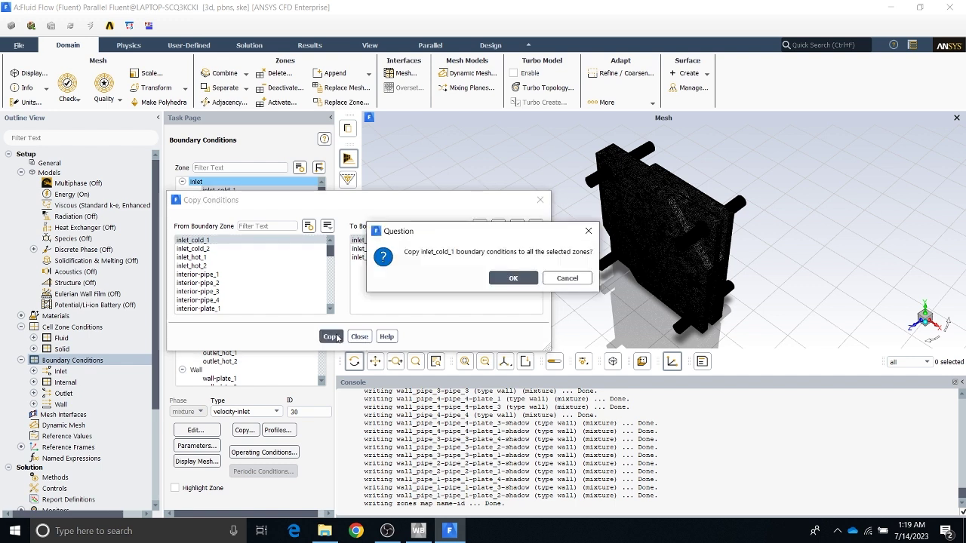
left_click(513, 278)
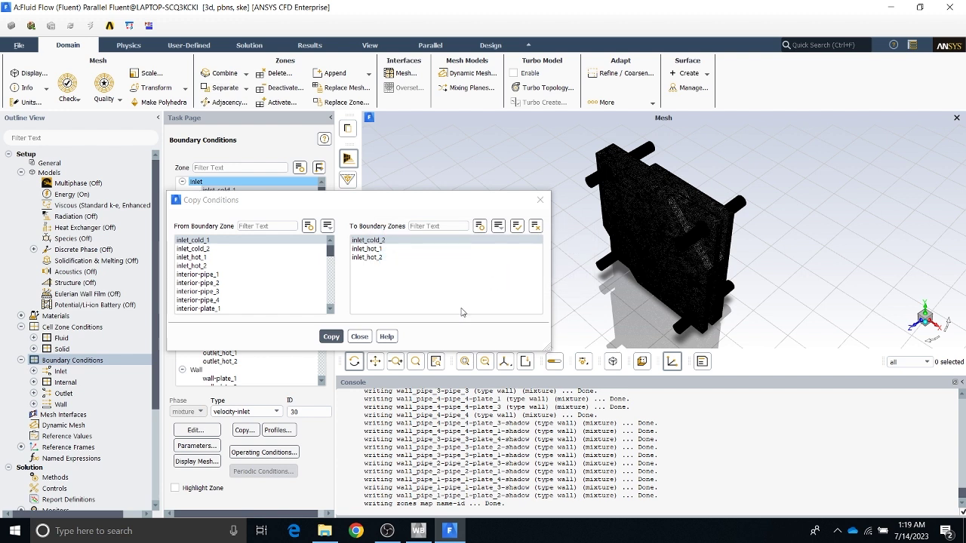
left_click(354, 337)
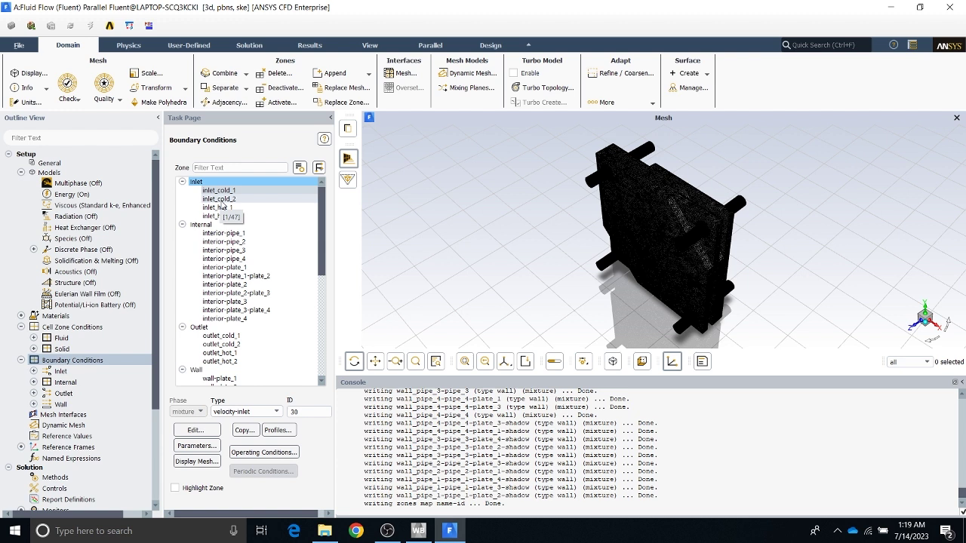
Set the inlet_hot_1 velocity magnitude to 4 m/s and its temperature to 313 K
left_click(224, 206)
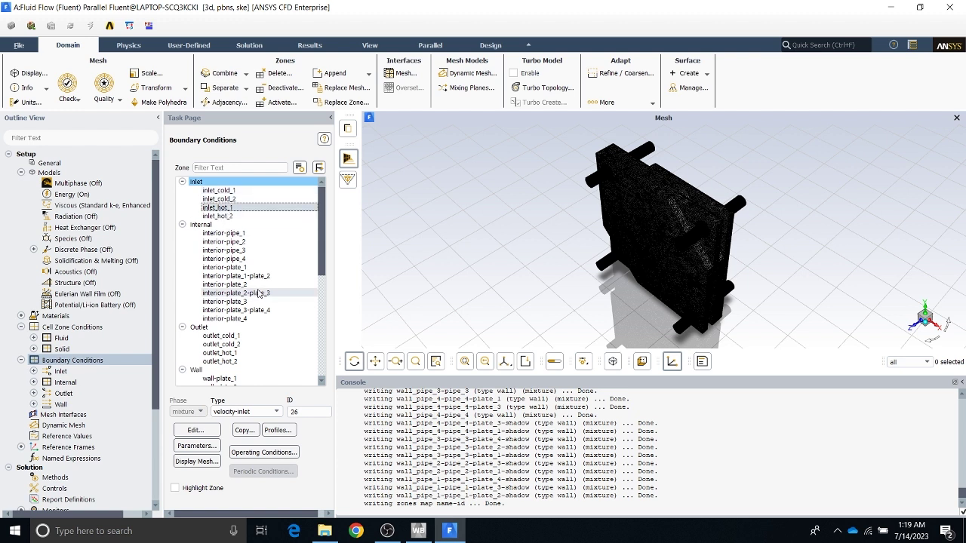
left_click(195, 431)
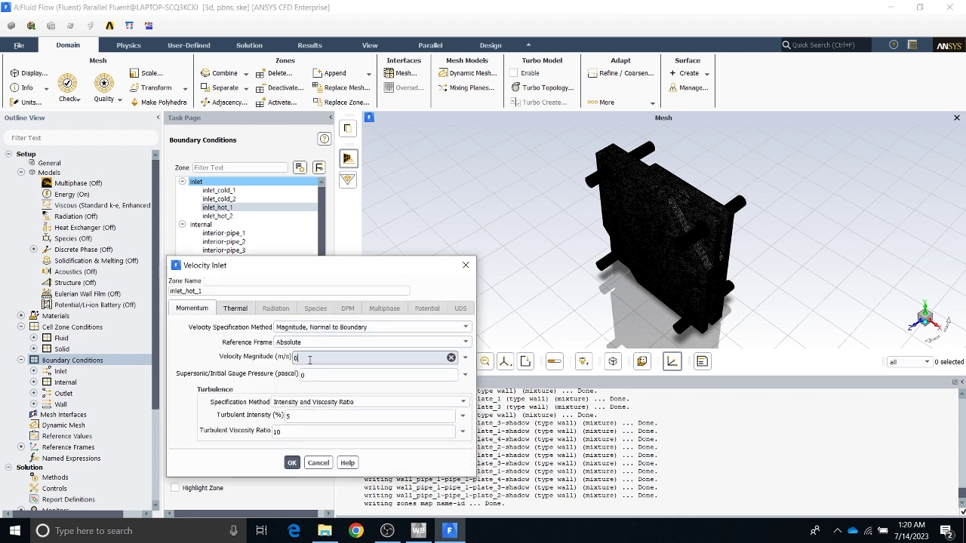
key("BackSpace")
type("4")
left_click(239, 309)
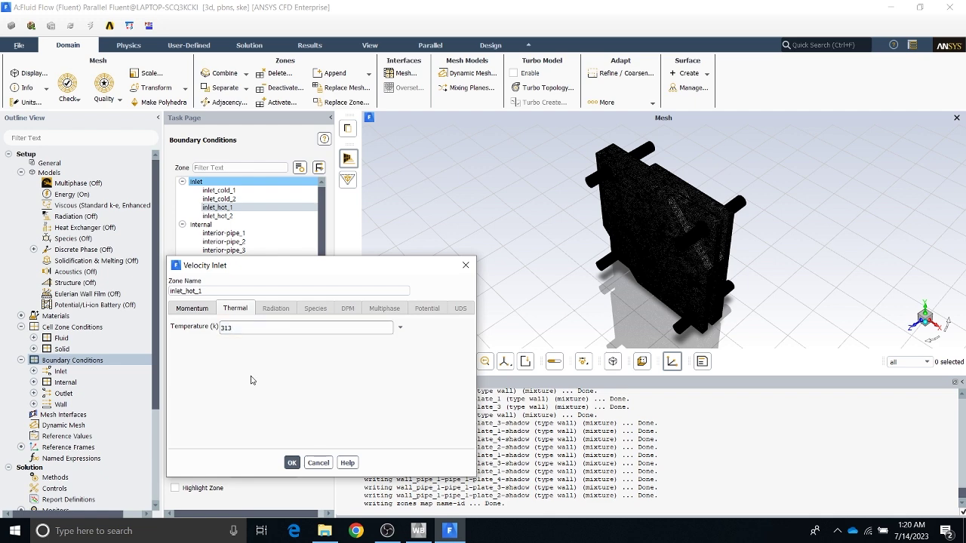
left_click(292, 463)
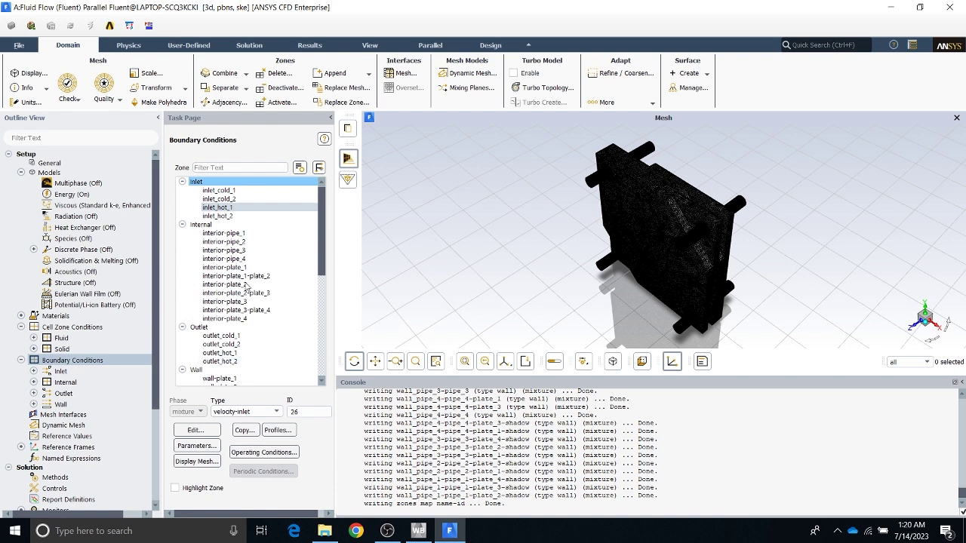
Copy the inlet_hot_1 boundary conditions to inlet_hot_2
left_click(224, 216)
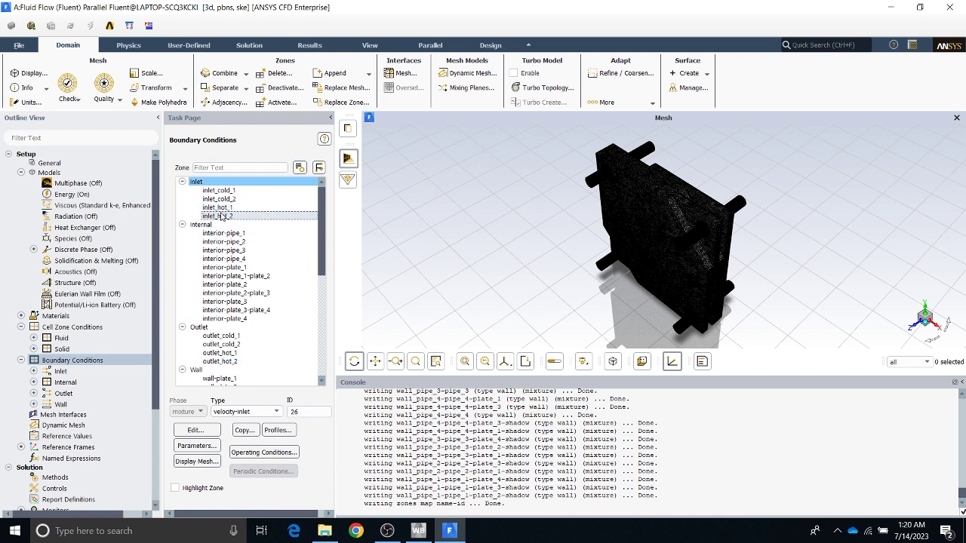
left_click(245, 430)
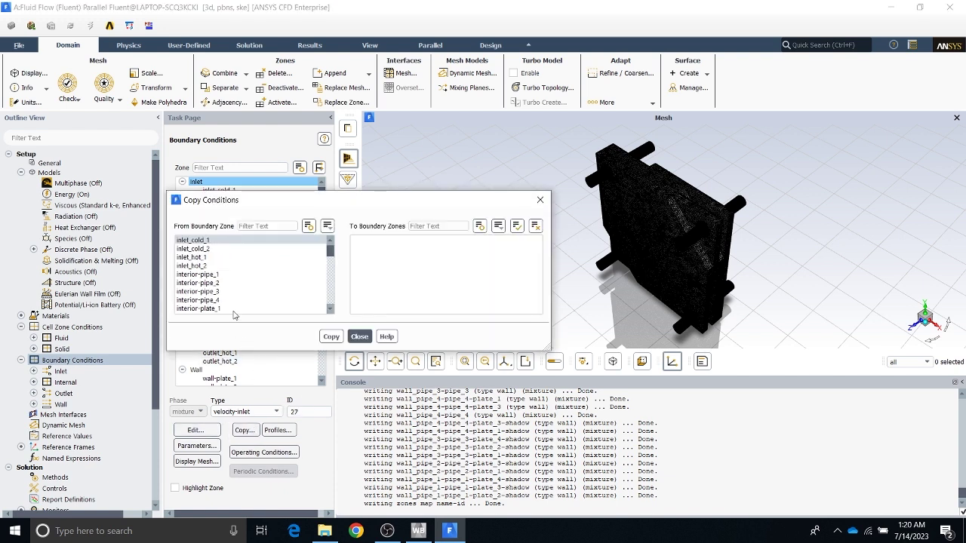
left_click(209, 258)
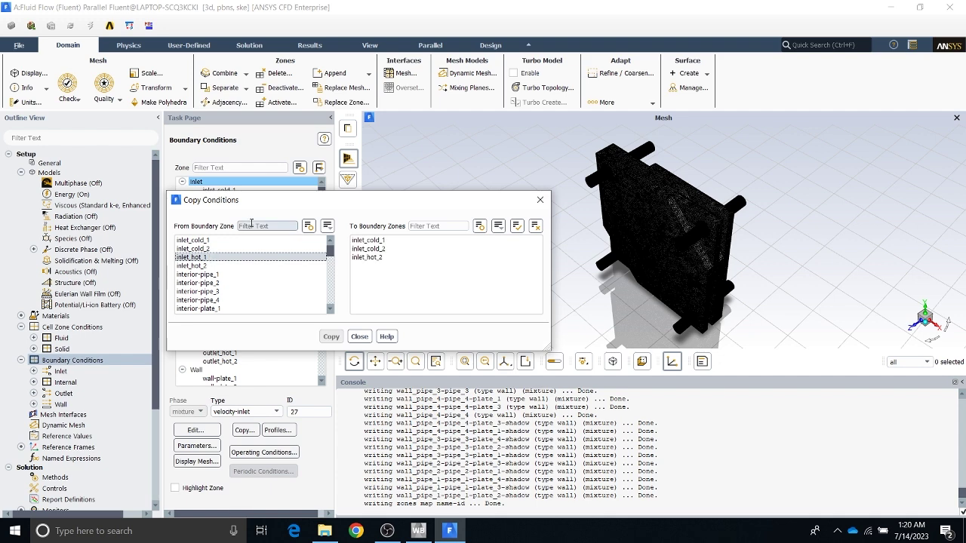
left_click_drag(273, 200, 220, 245)
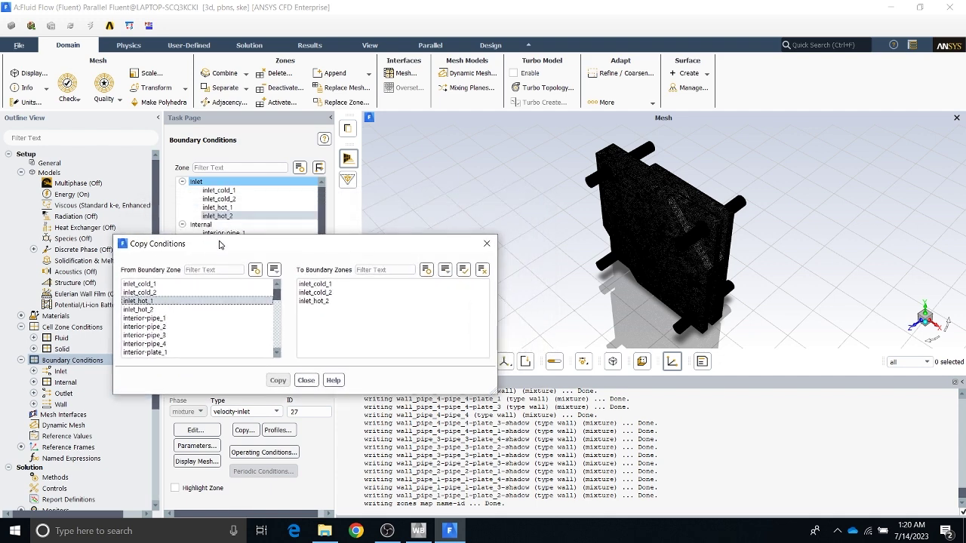
left_click(317, 302)
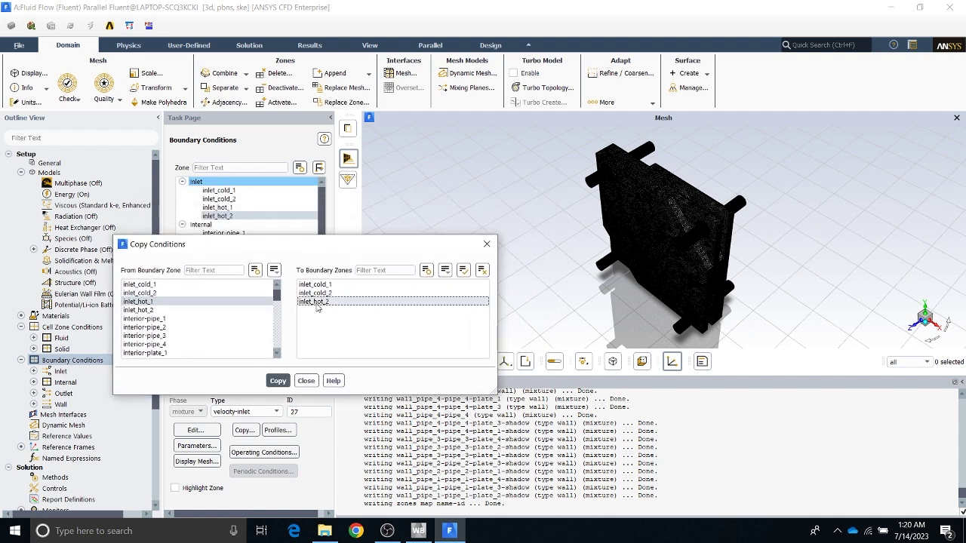
left_click(283, 381)
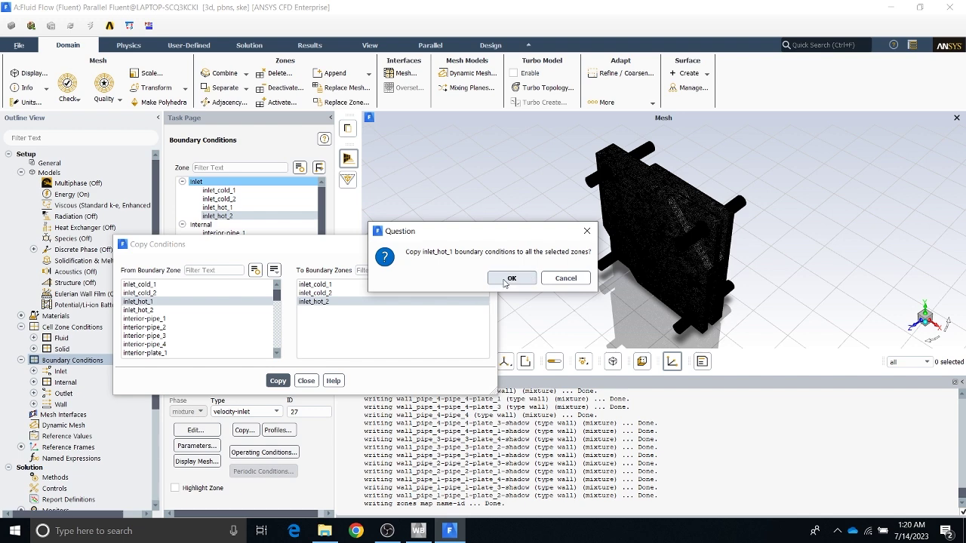
left_click(510, 278)
left_click(305, 381)
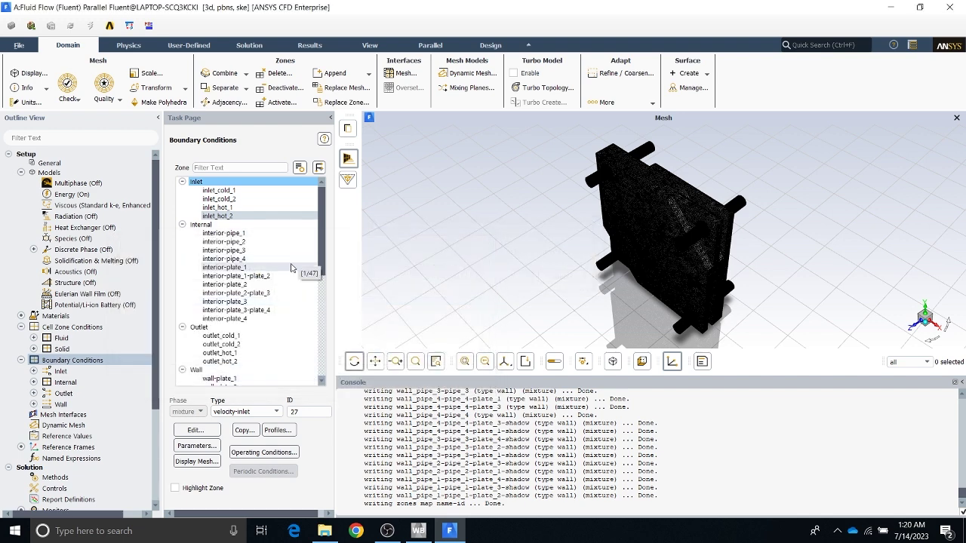
Review the thermal conditions of the wall-plate_2 wall and accept them as they are
scroll(263, 325, "down", 4)
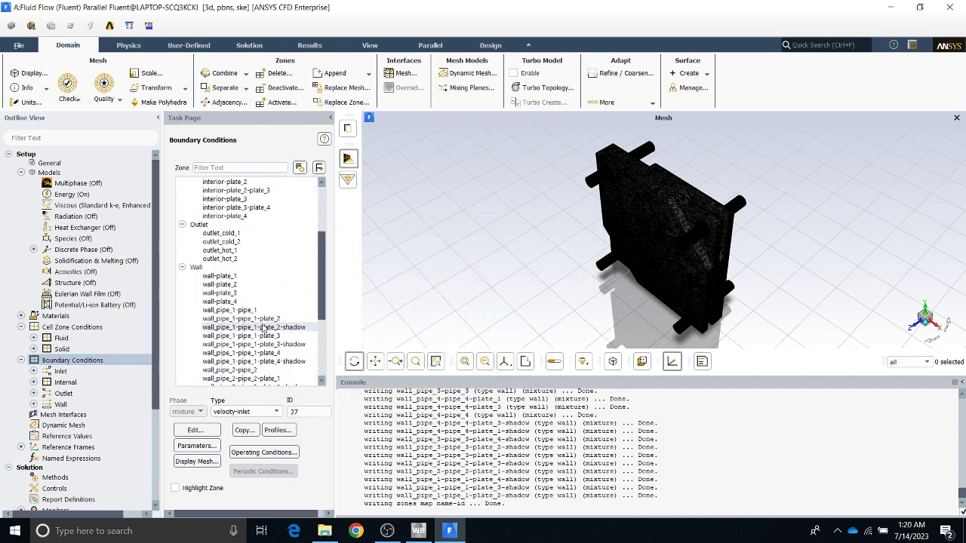
left_click(234, 284)
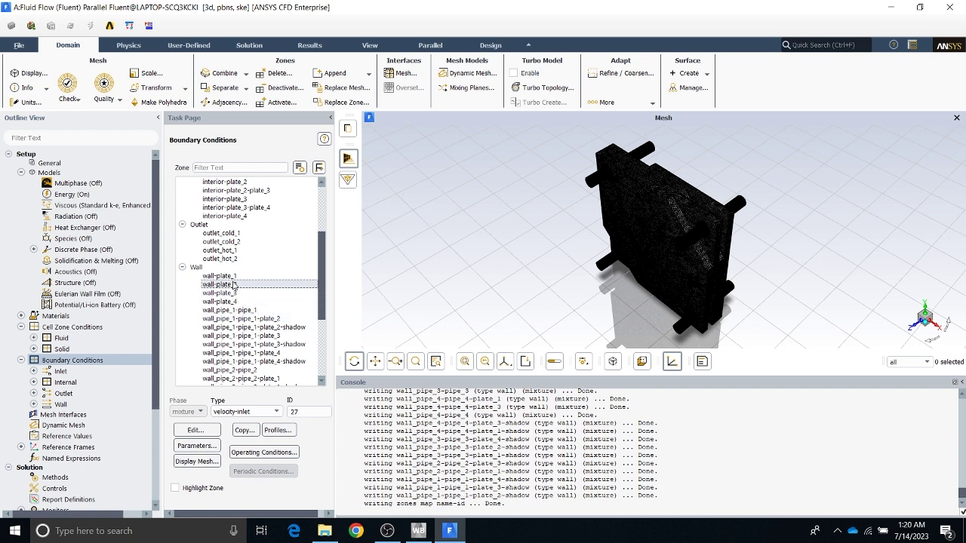
left_click(215, 434)
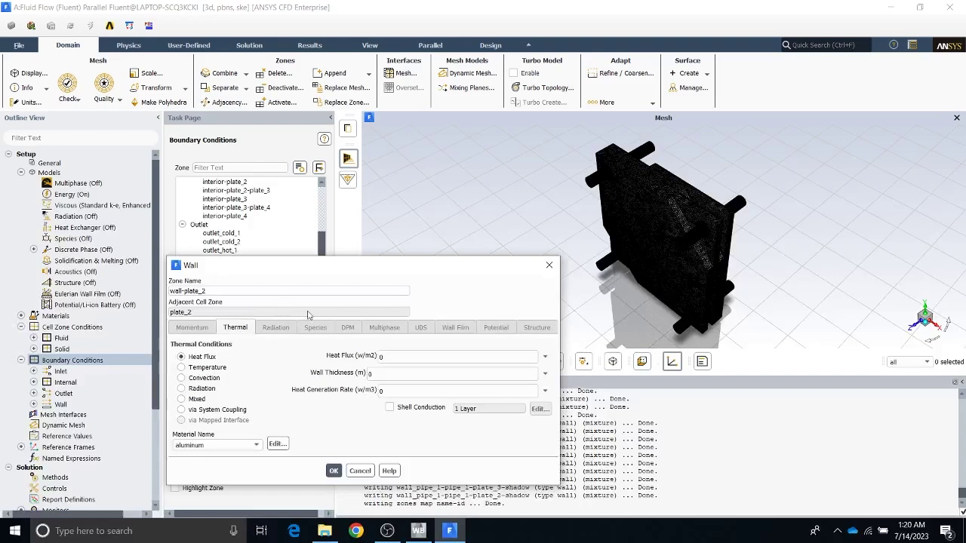
left_click(549, 265)
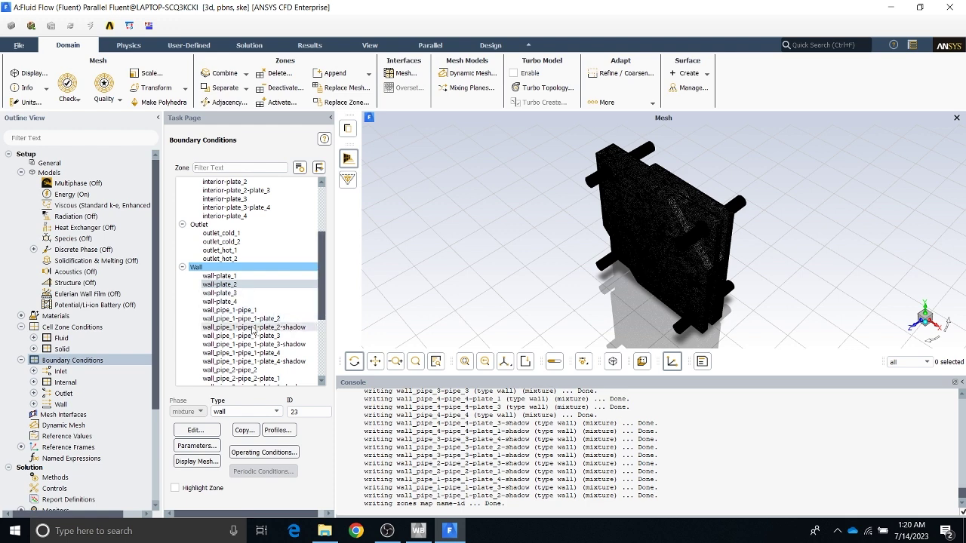
left_click(194, 432)
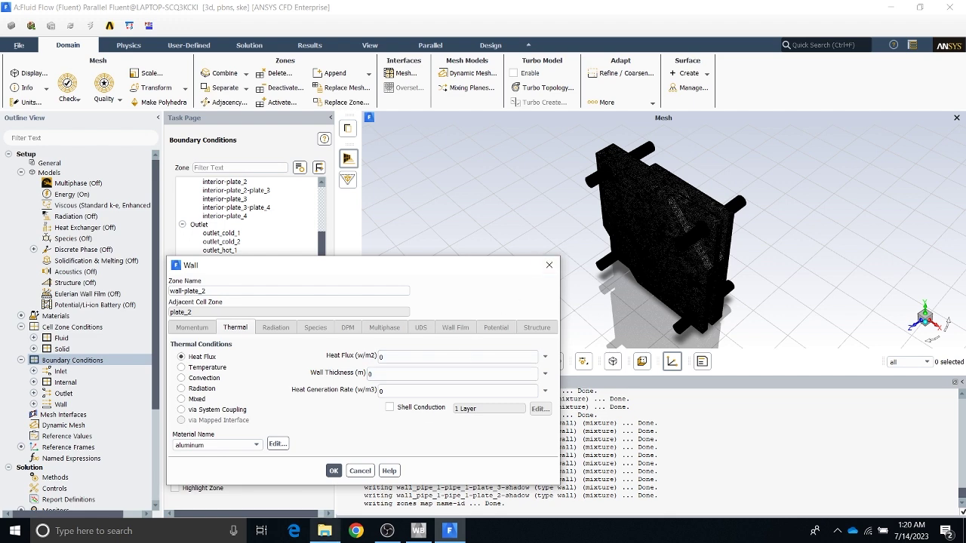
left_click(334, 471)
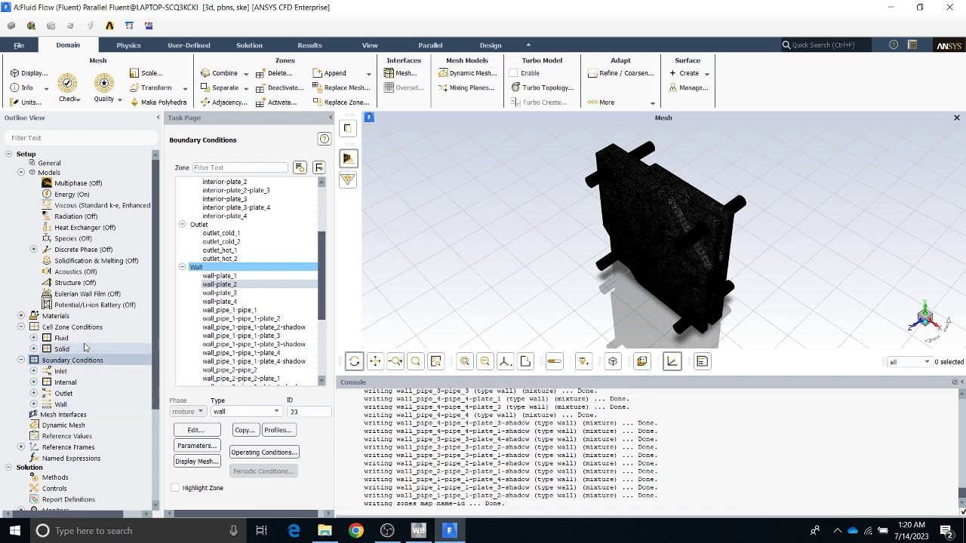
In the solution methods, choose Second Order Upwind discretization for turbulent kinetic energy, turbulent dissipation rate and energy
scroll(51, 404, "down", 2)
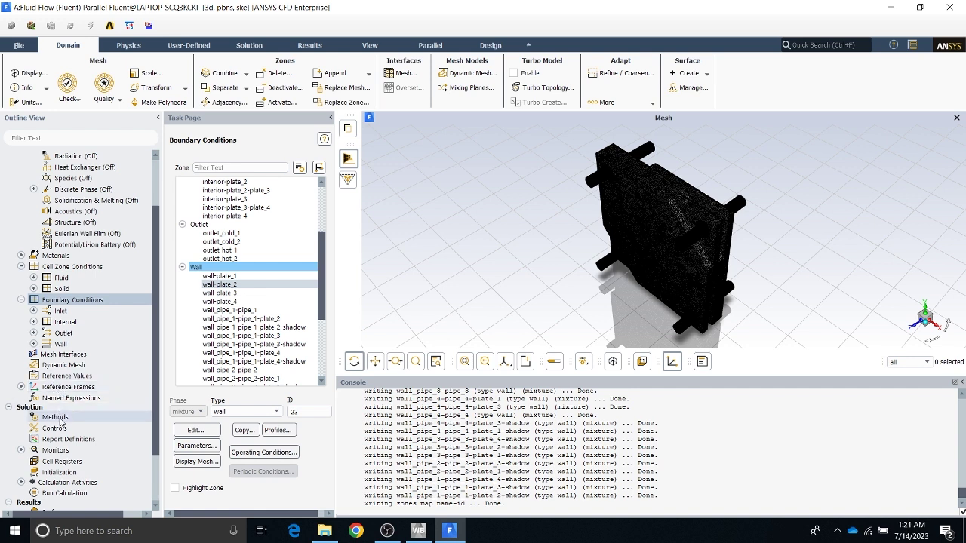
left_click(59, 420)
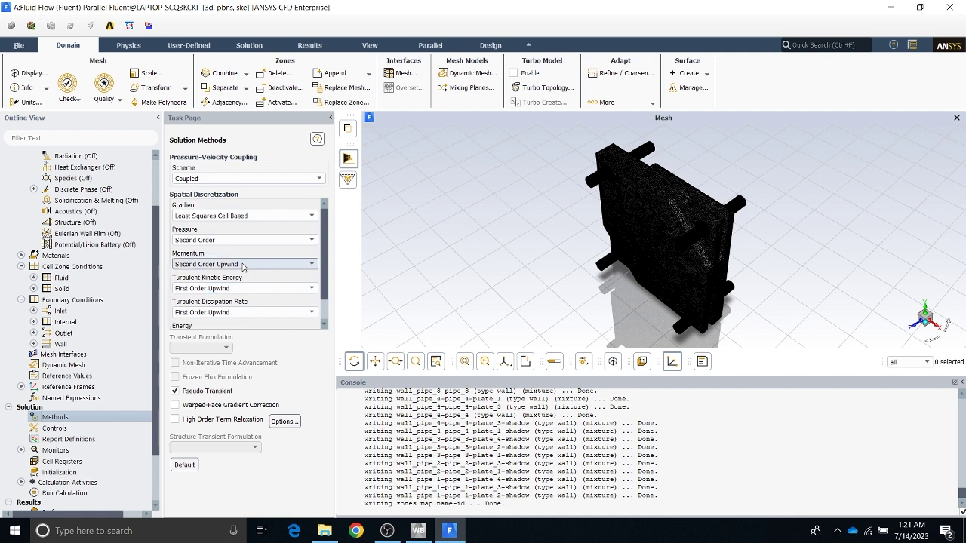
left_click(240, 289)
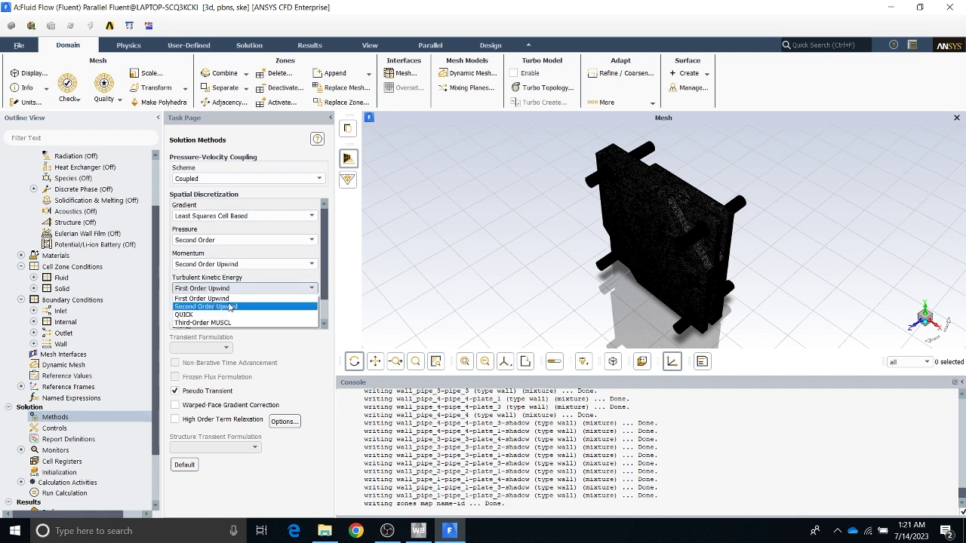
left_click(229, 306)
scroll(253, 298, "down", 1)
left_click(250, 286)
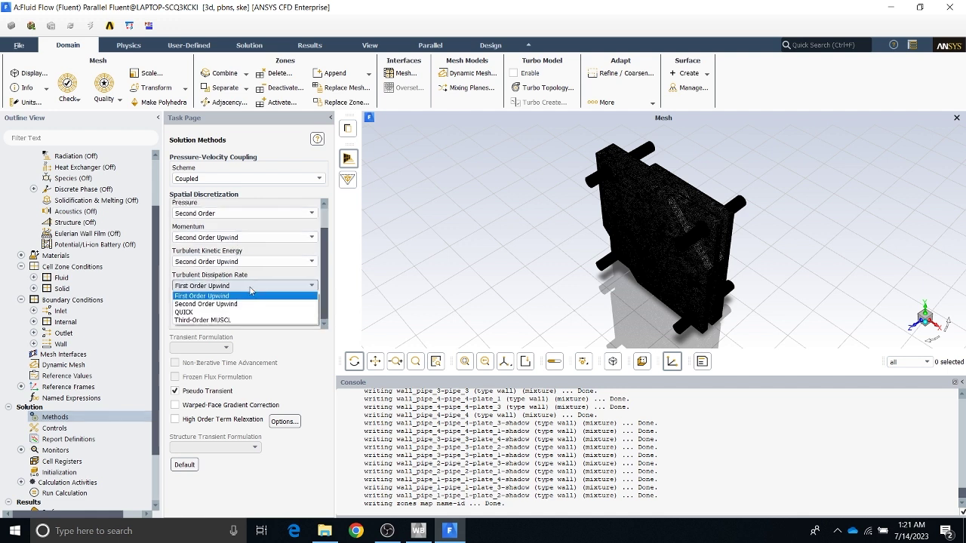
left_click(231, 303)
scroll(233, 306, "down", 1)
left_click(236, 310)
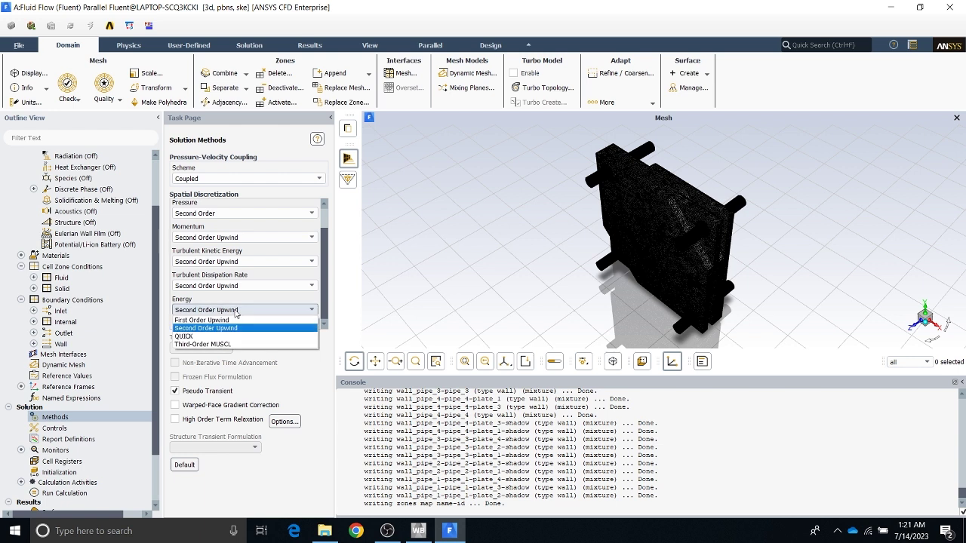
left_click(232, 328)
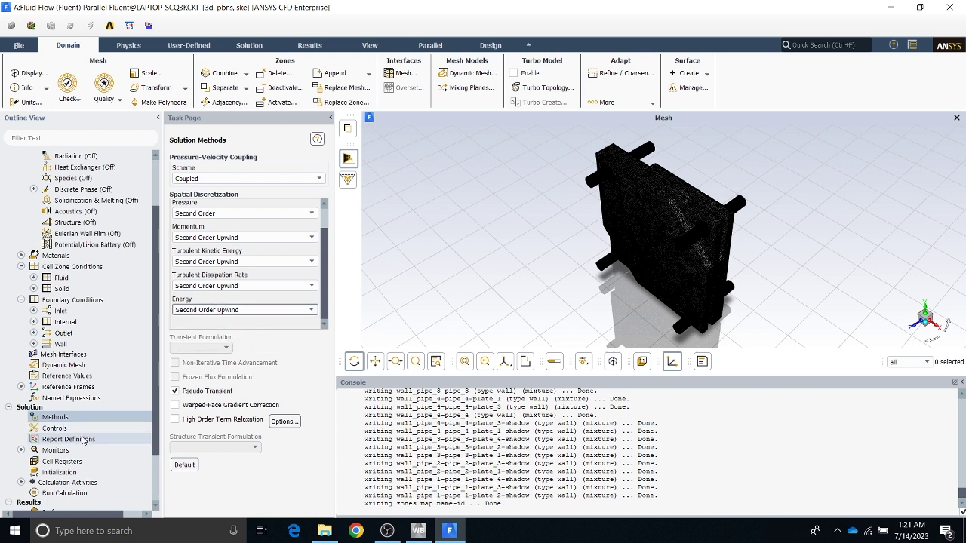
Initialize the solution with the hybrid method and run the calculation with 100 iterations
left_click(74, 474)
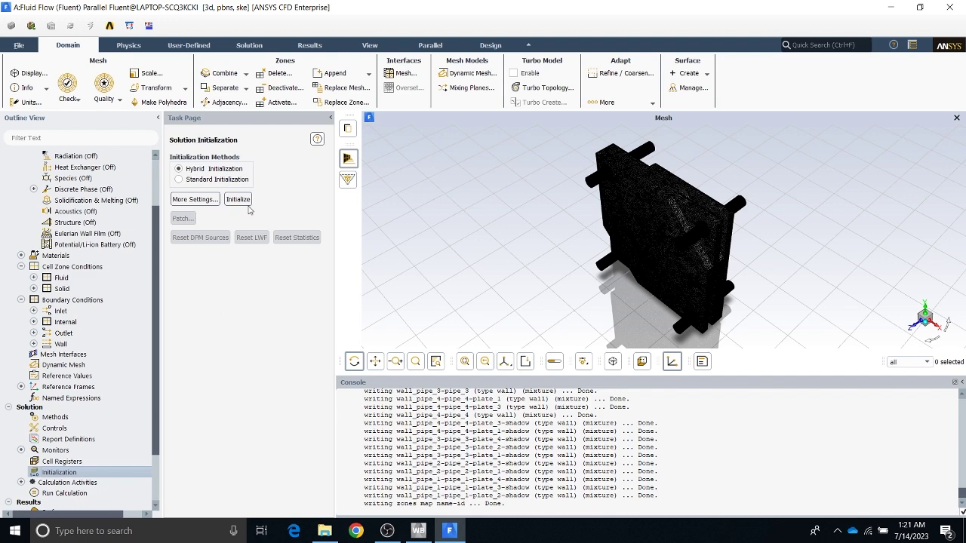
left_click(237, 199)
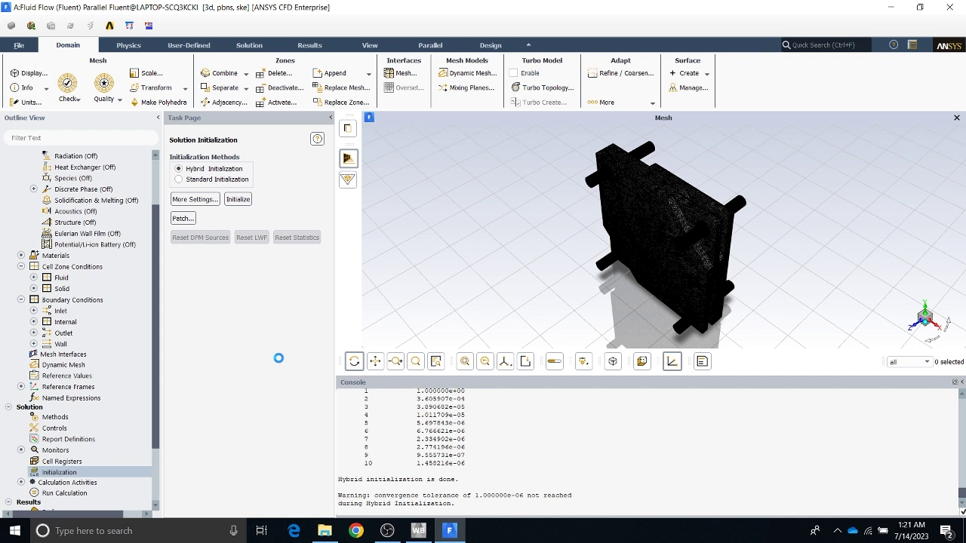
left_click(74, 491)
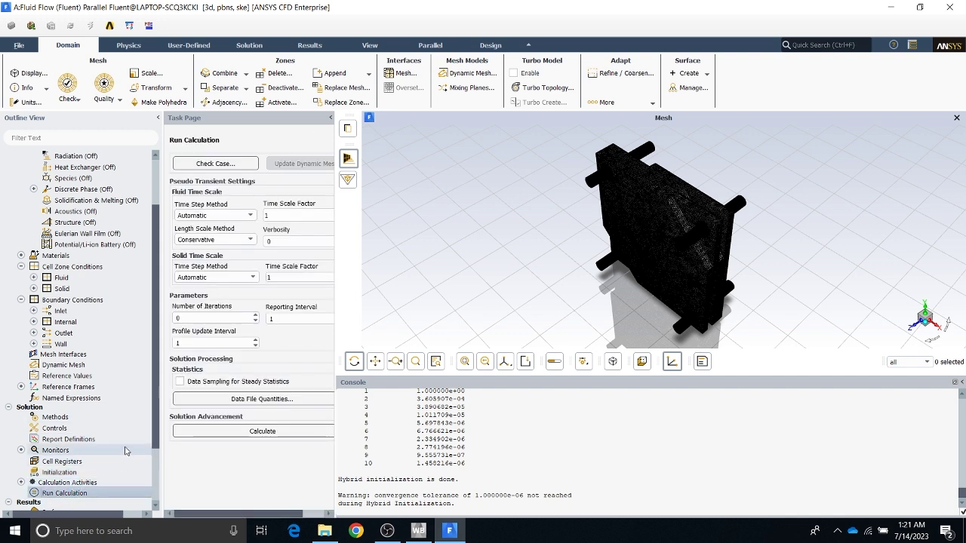
left_click(211, 318)
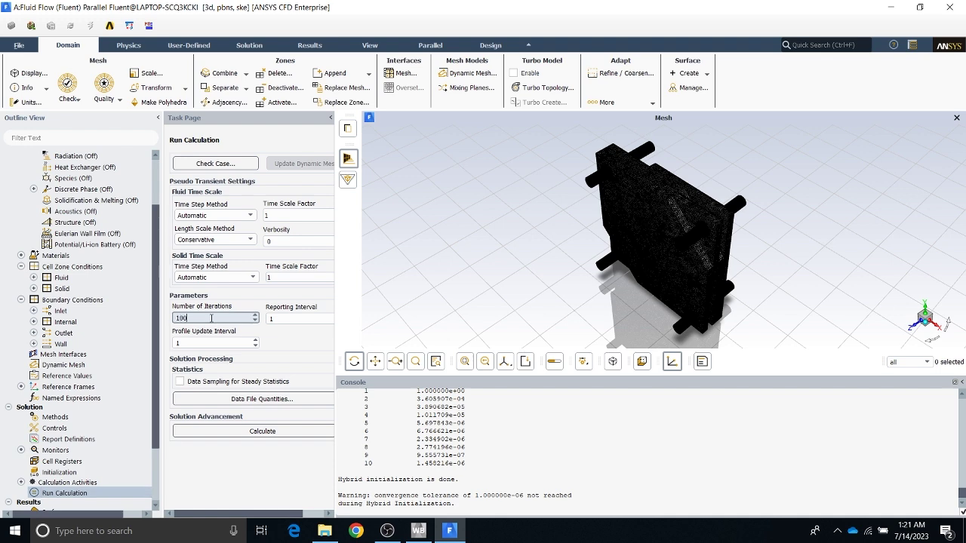
left_click(263, 431)
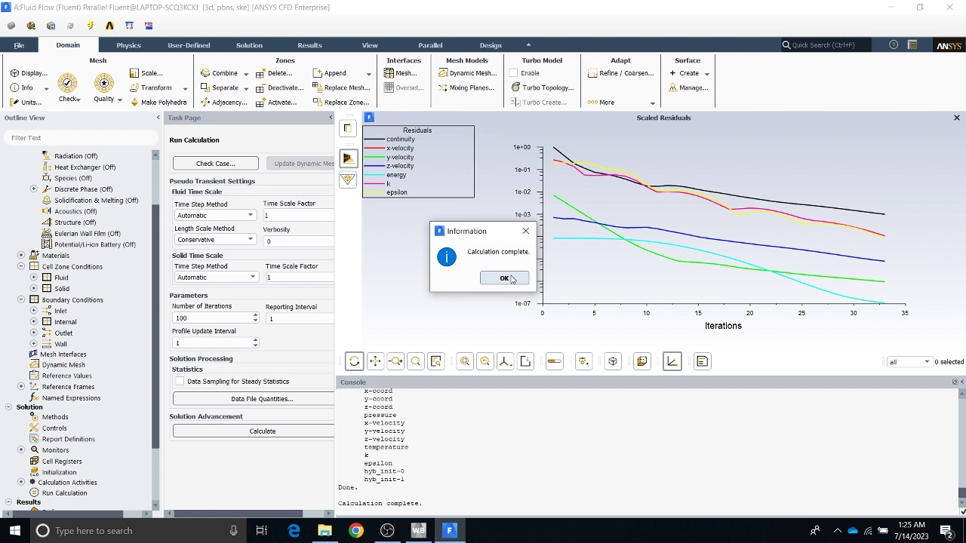
left_click(506, 278)
scroll(496, 463, "up", 3)
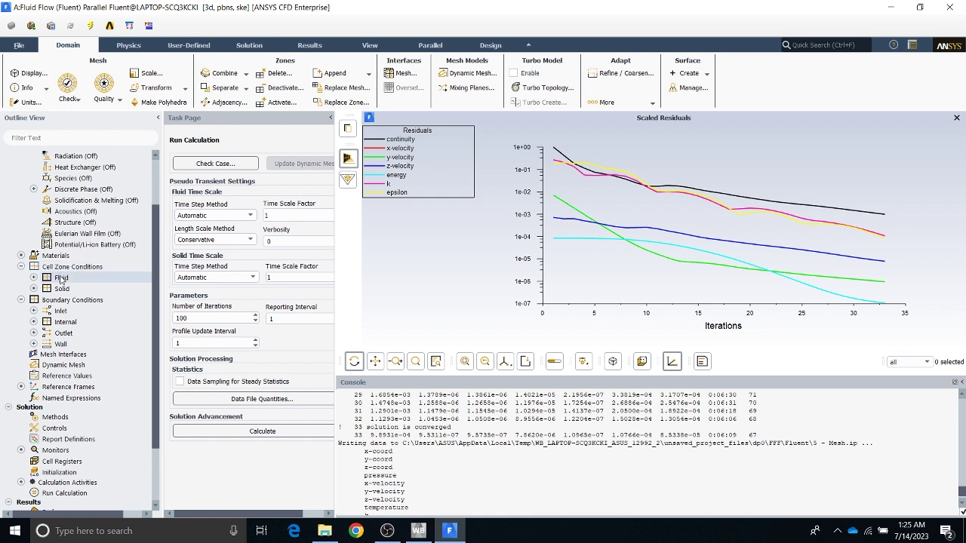
In the residual monitors, set the absolute convergence criterion for continuity to 1e-5
left_click(20, 451)
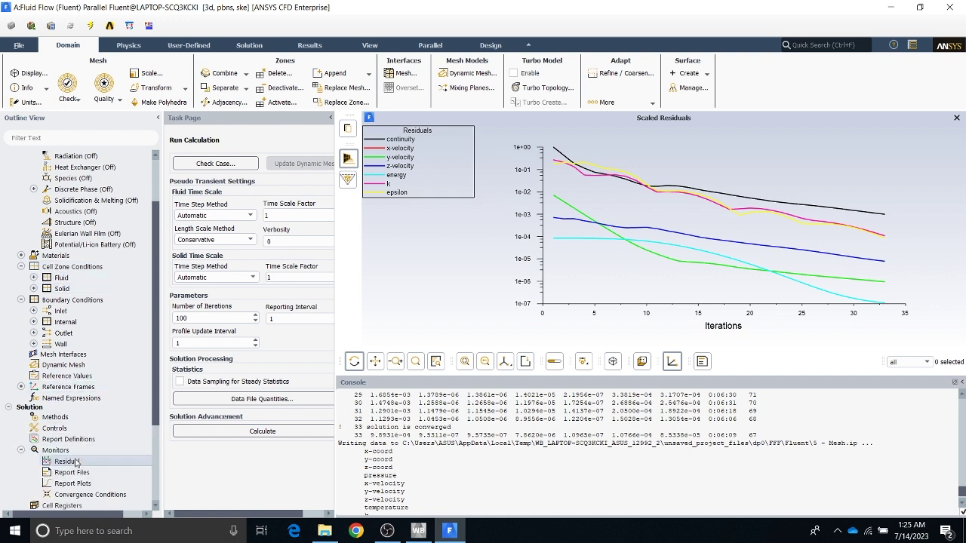
double_click(76, 462)
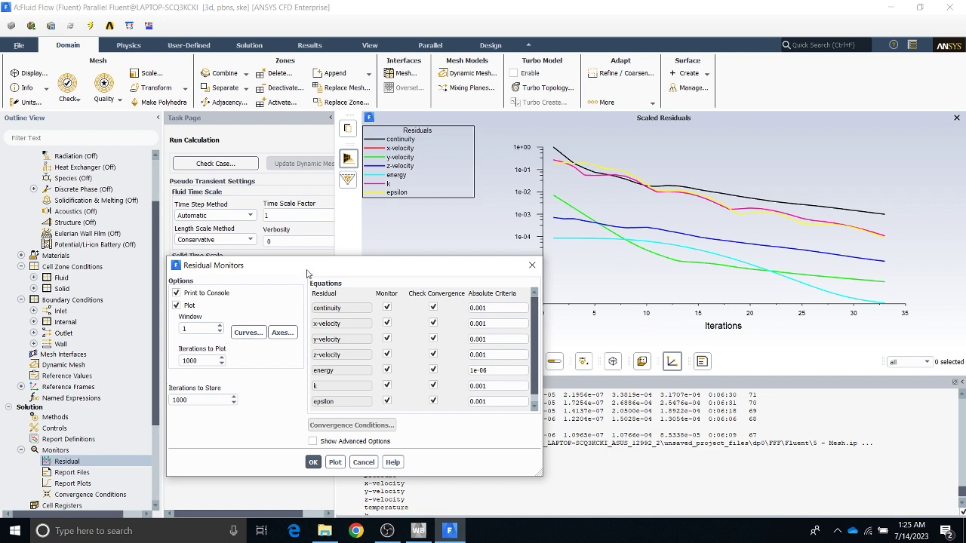
left_click_drag(347, 273, 361, 266)
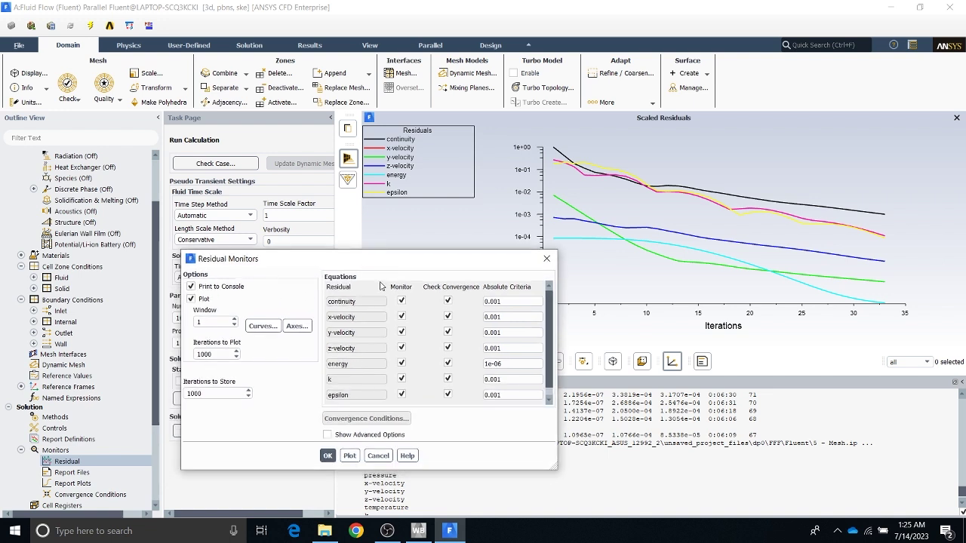
double_click(517, 304)
type("1e-")
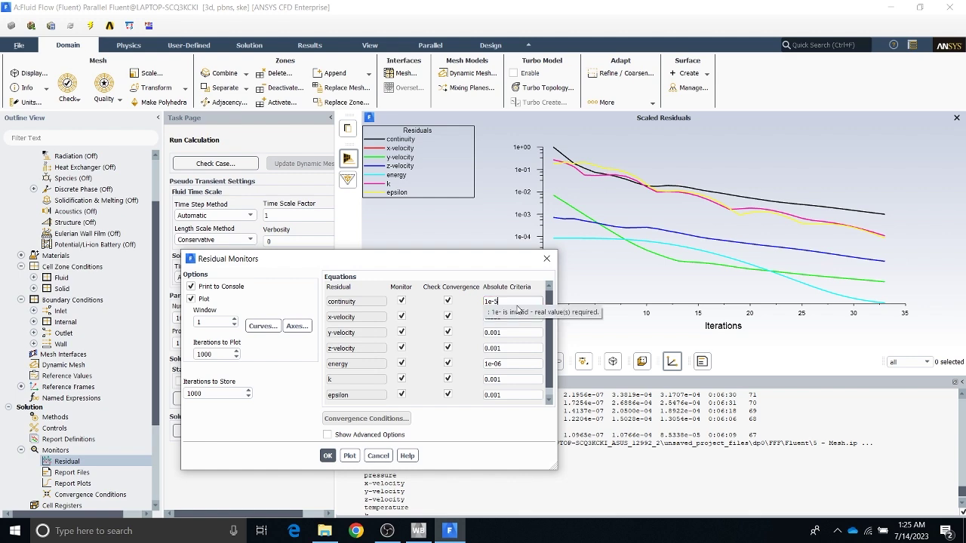
type("5")
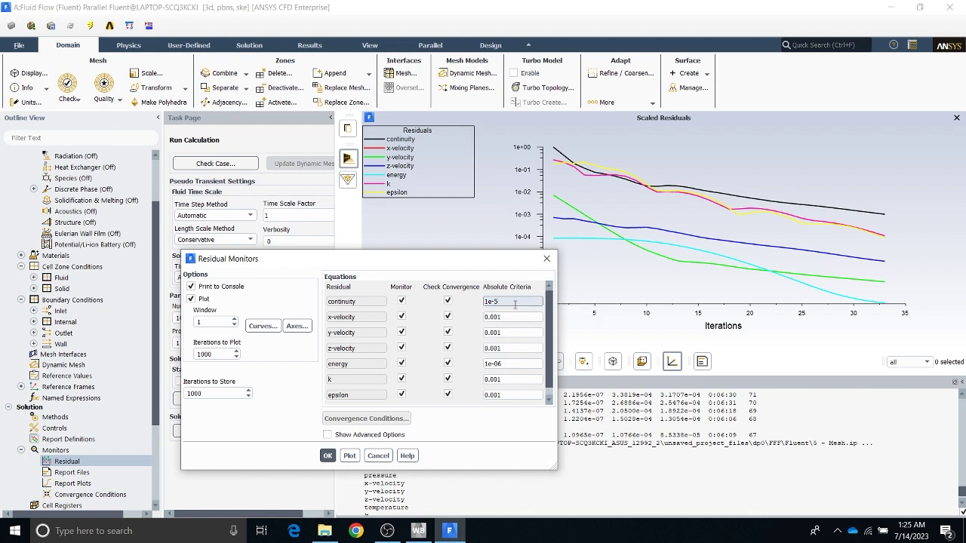
left_click(328, 456)
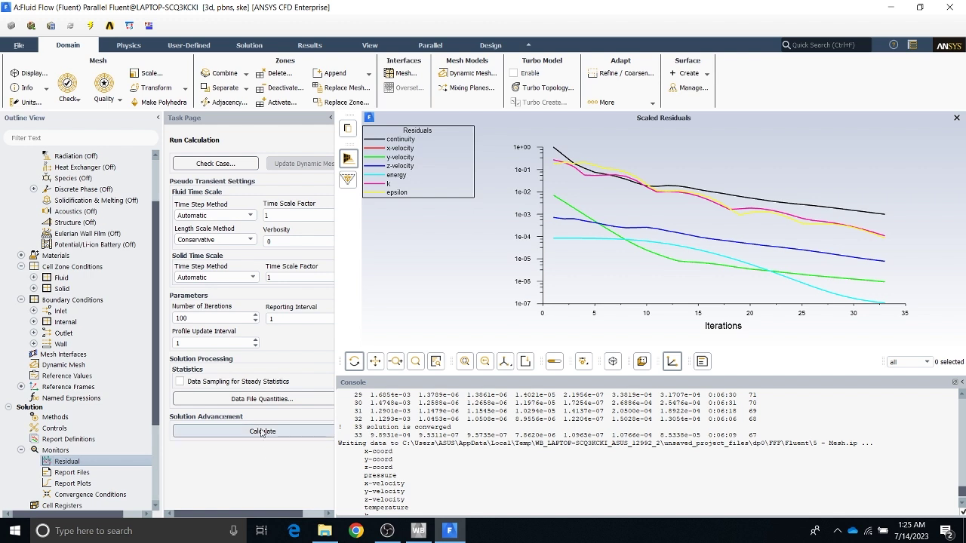
Continue the calculation for another 100 iterations, using the settings changes for current and future calculations
left_click(259, 431)
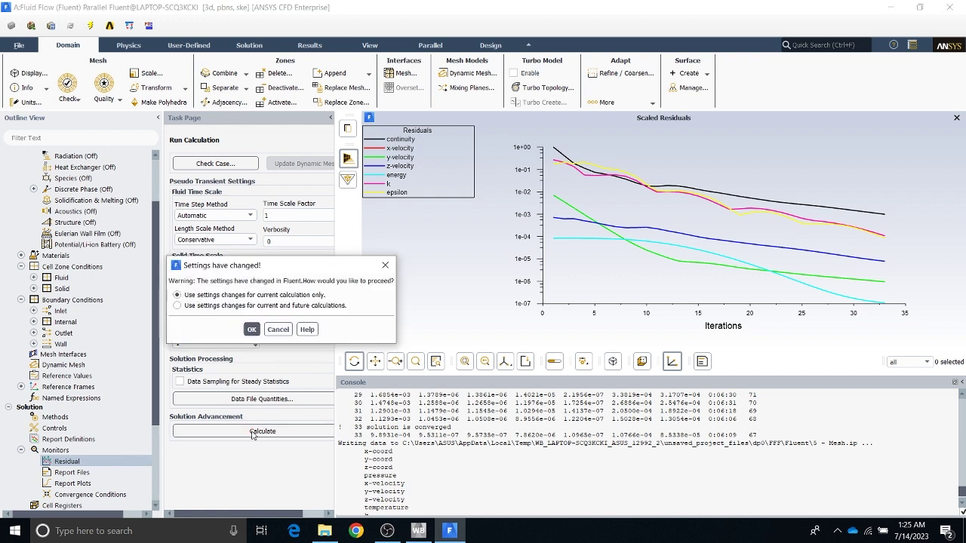
left_click(177, 305)
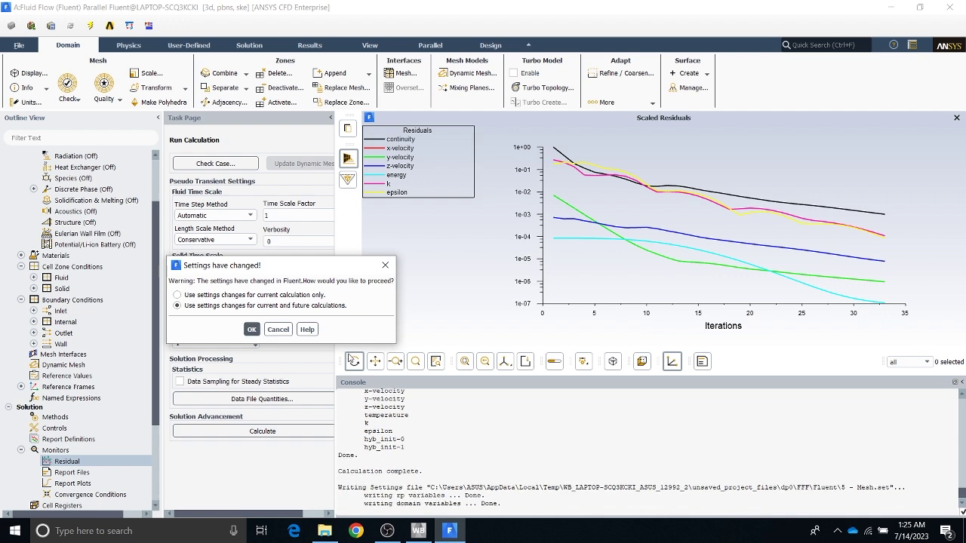
left_click(252, 330)
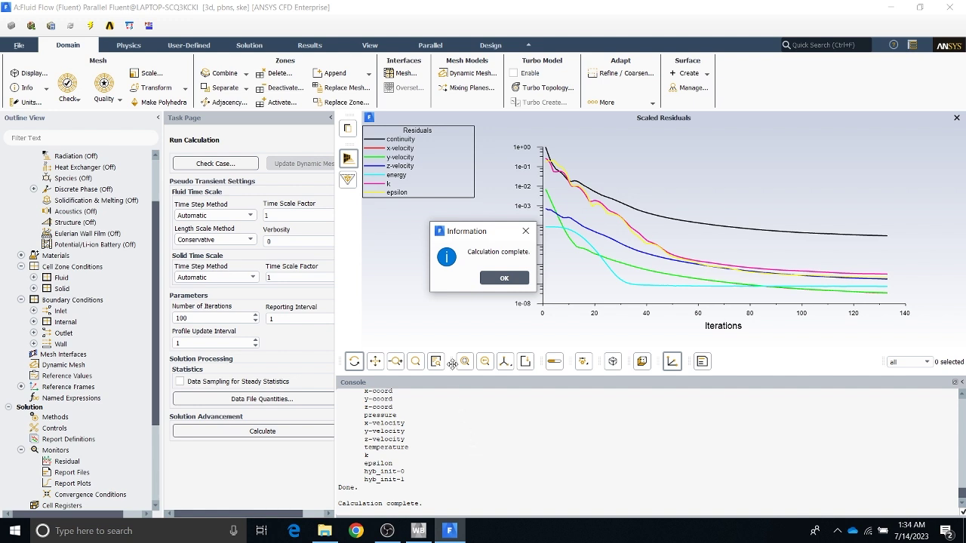
left_click(496, 277)
scroll(498, 452, "up", 3)
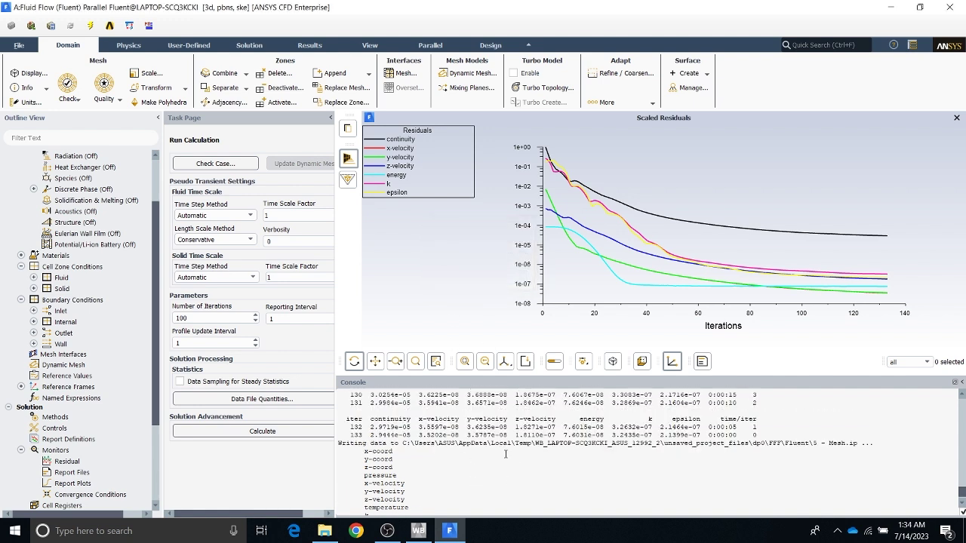
Run the calculation once more and stop it before all 100 iterations are done
left_click(286, 436)
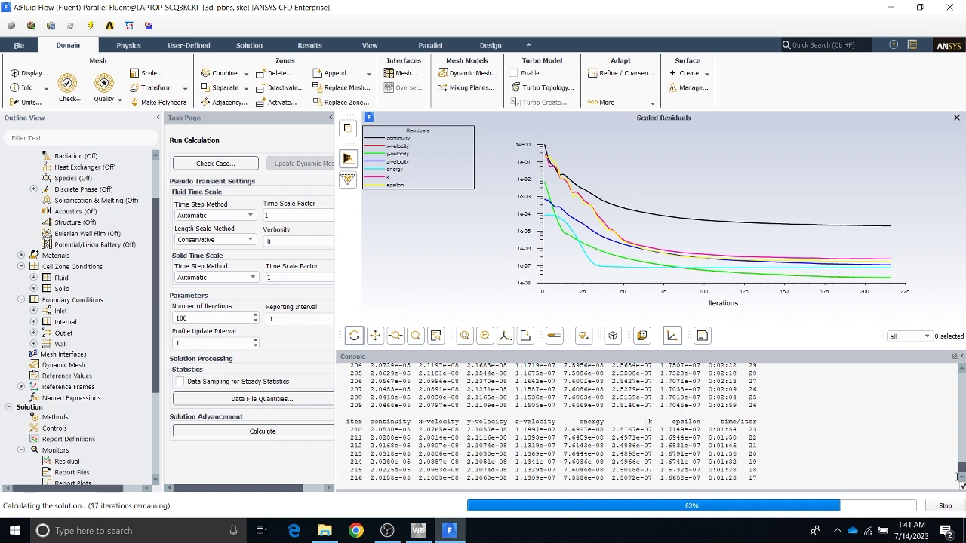
left_click(948, 507)
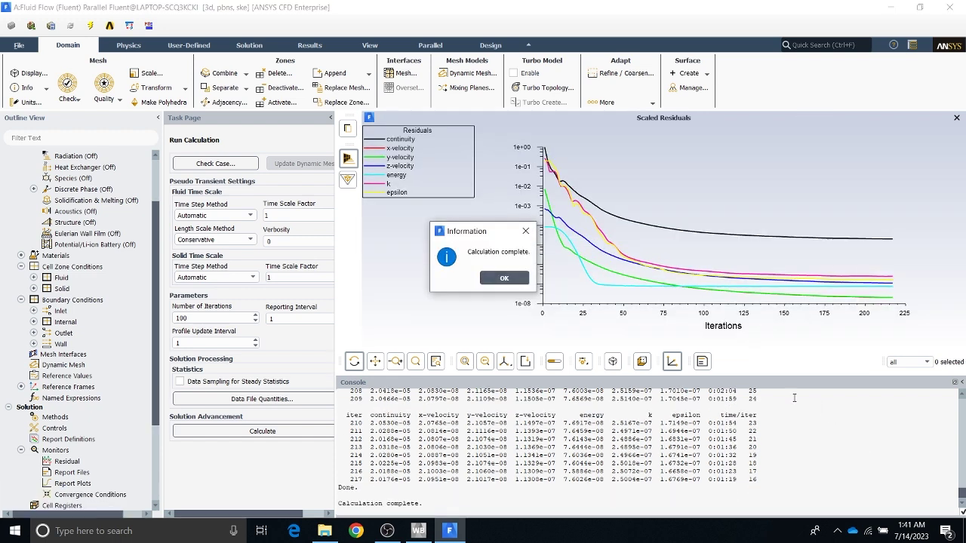
left_click(519, 286)
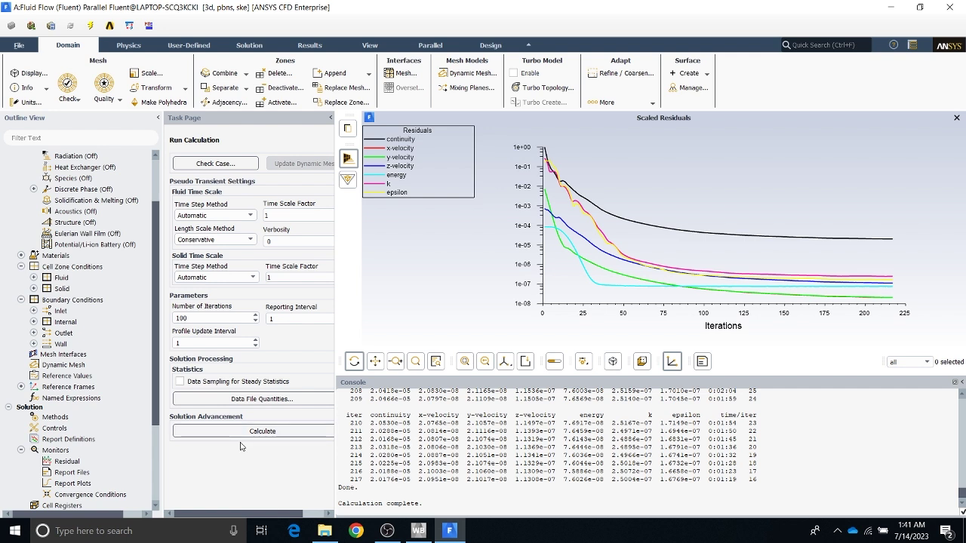
Create a contour plot of static temperature with contour lines enabled
scroll(115, 431, "down", 1)
scroll(115, 432, "down", 3)
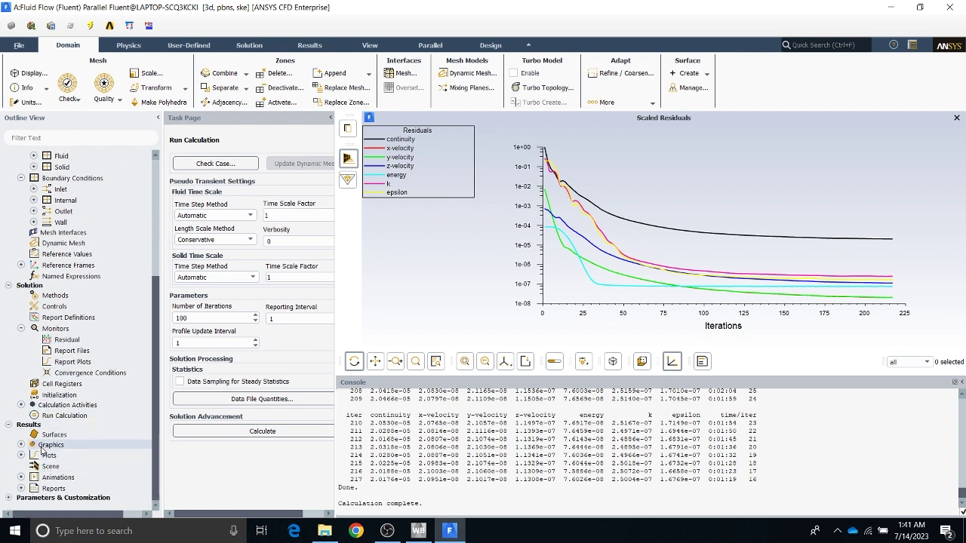
left_click(21, 447)
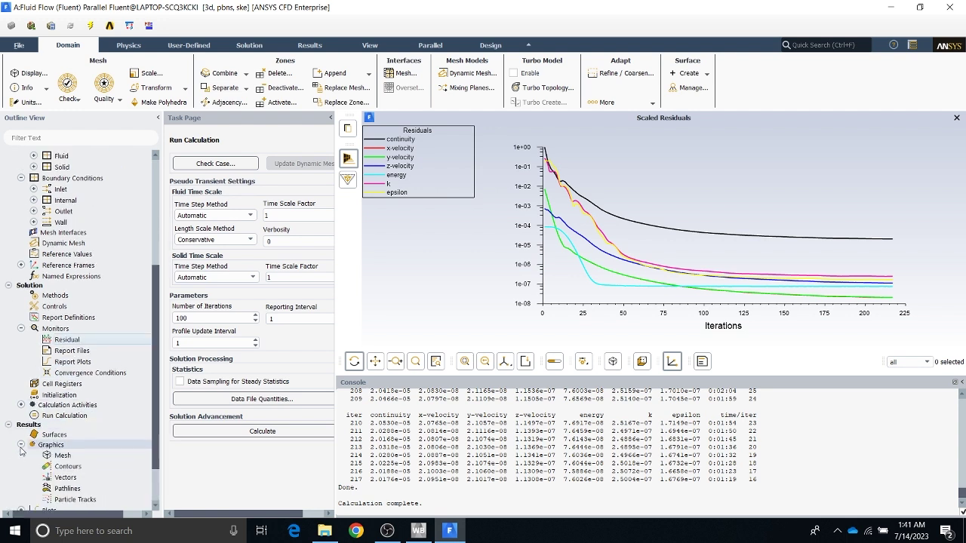
double_click(67, 468)
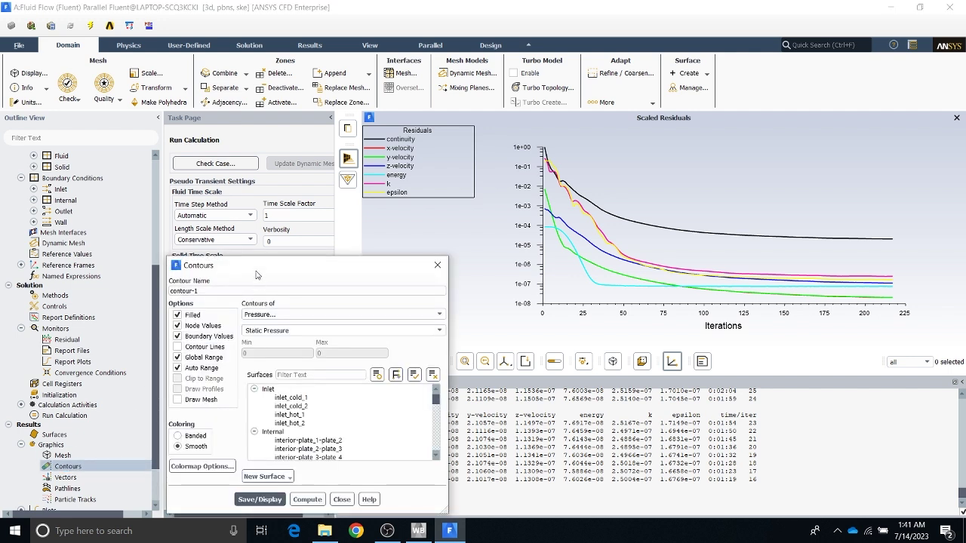
left_click(177, 346)
left_click_drag(209, 268, 218, 145)
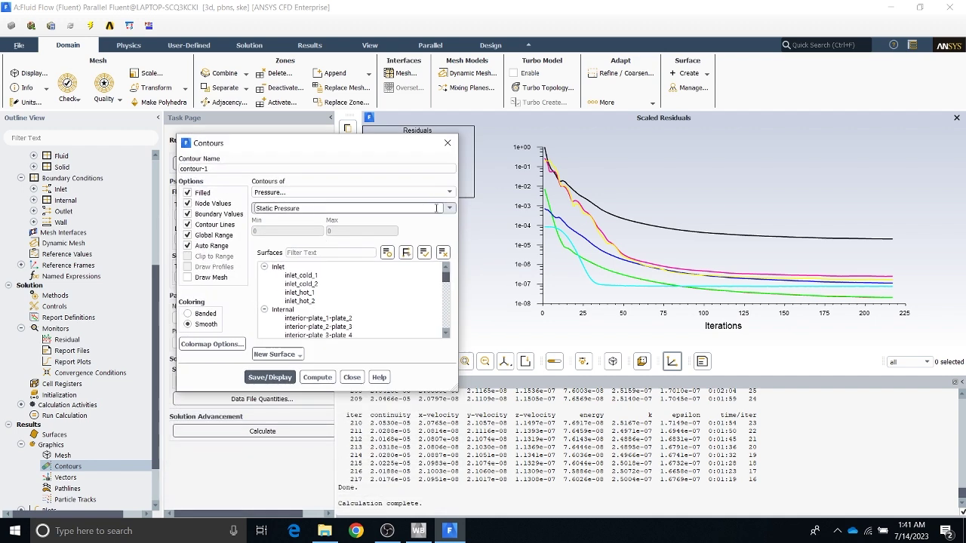
left_click(348, 192)
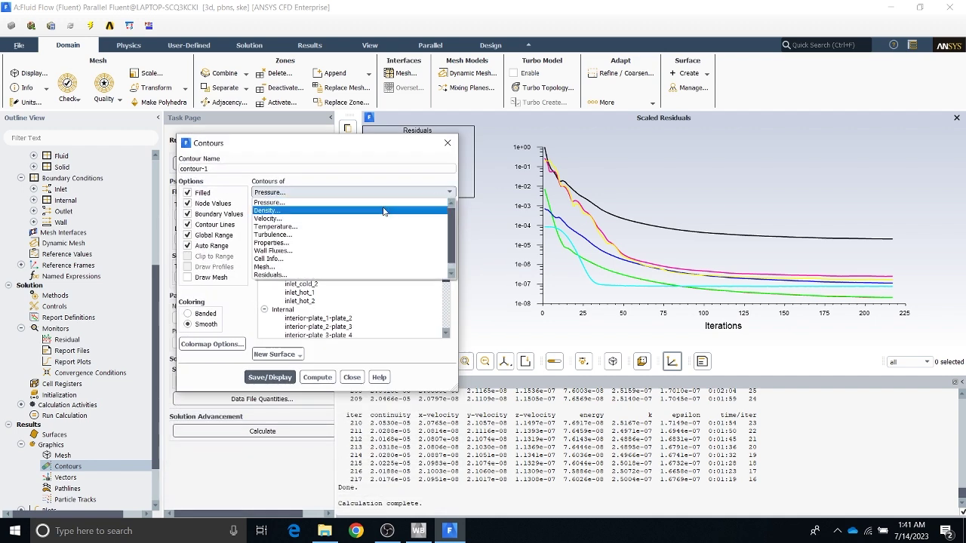
left_click(294, 226)
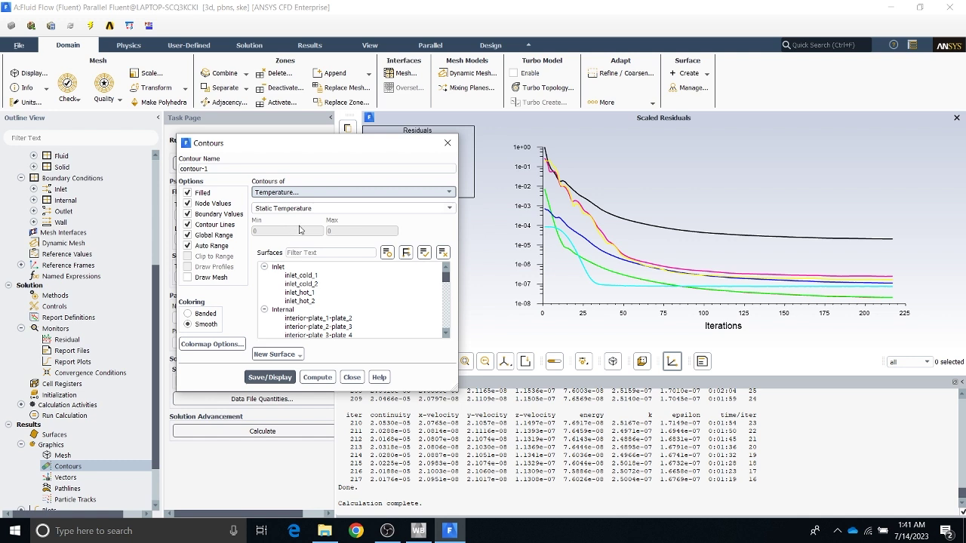
Select the Internal surface group for the temperature contour and display it
scroll(321, 309, "down", 2)
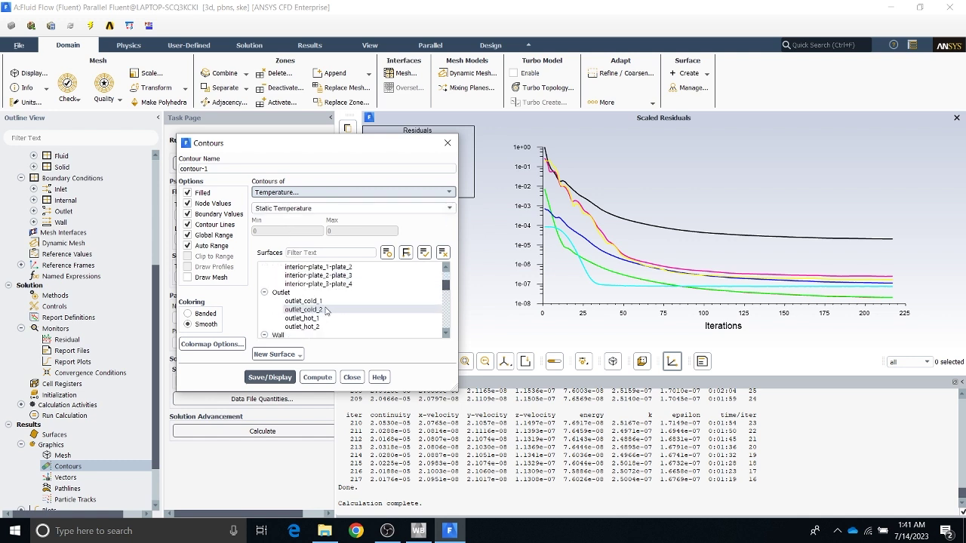
scroll(321, 309, "up", 1)
scroll(292, 304, "down", 3)
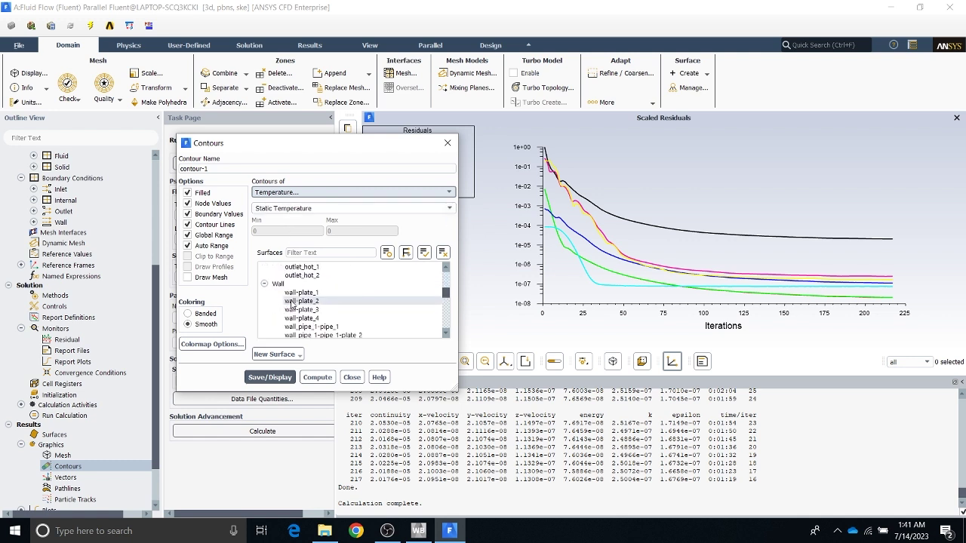
scroll(292, 305, "up", 2)
scroll(292, 304, "up", 2)
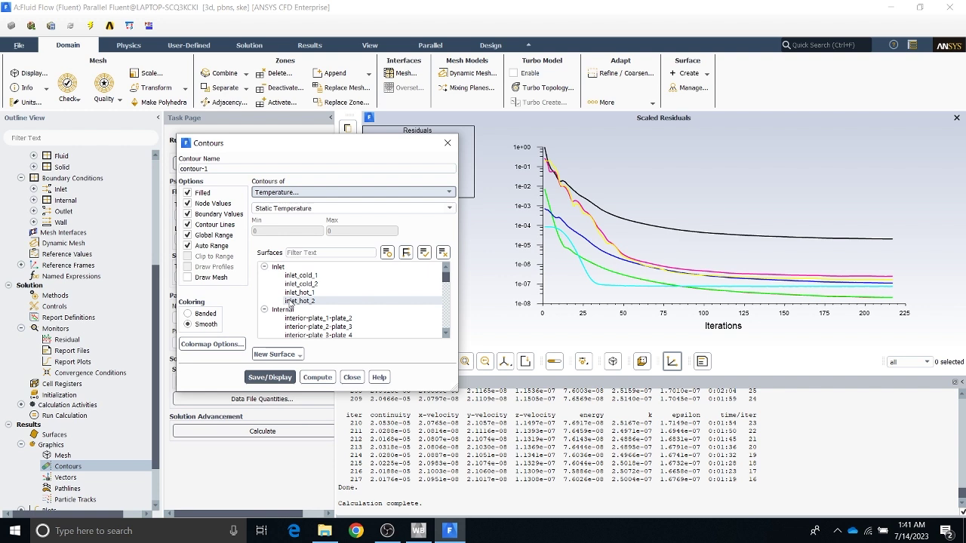
scroll(292, 304, "down", 2)
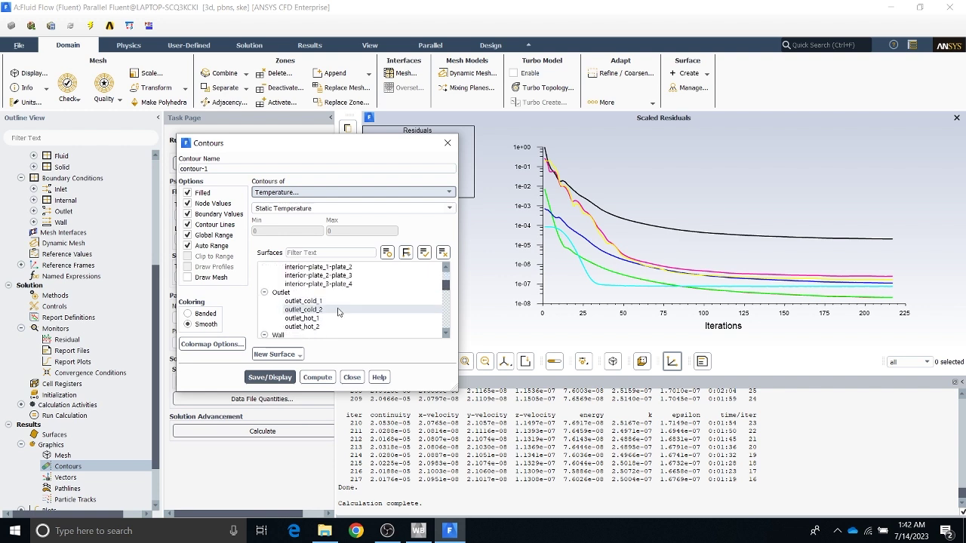
scroll(321, 317, "up", 1)
scroll(321, 317, "down", 10)
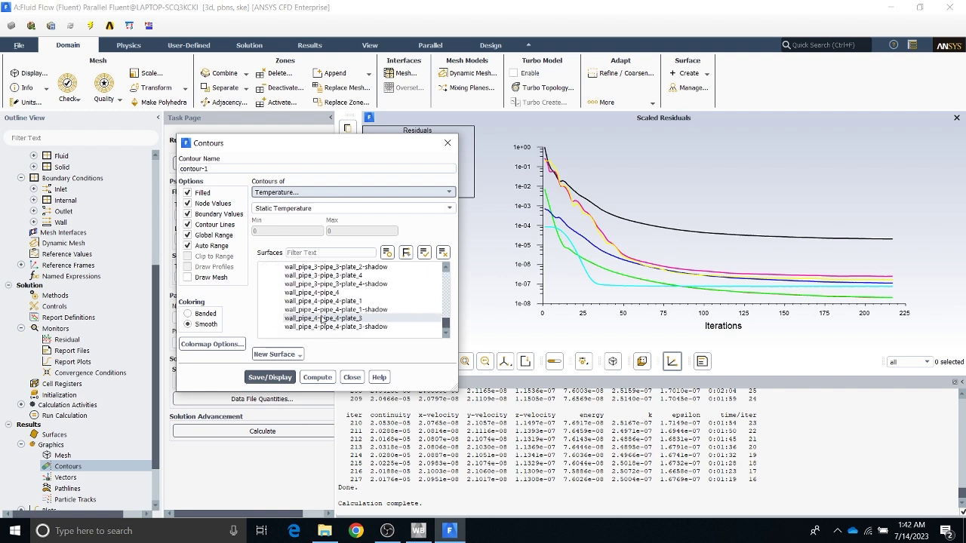
scroll(321, 319, "up", 7)
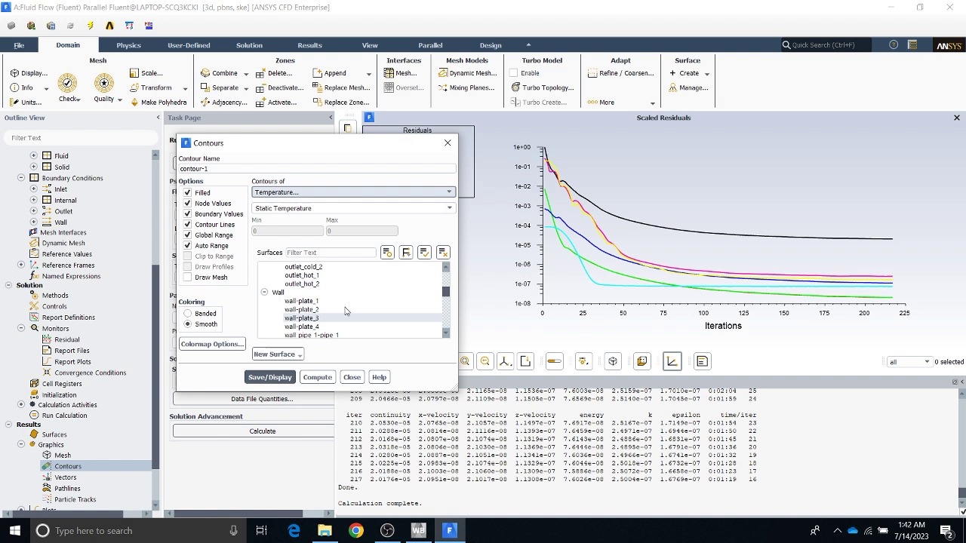
scroll(339, 296, "up", 1)
left_click(317, 292)
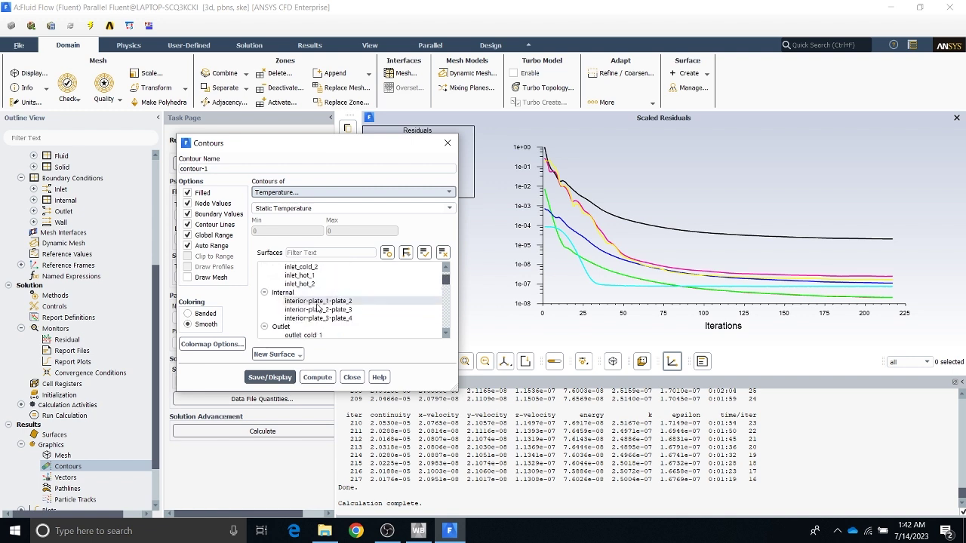
left_click(275, 377)
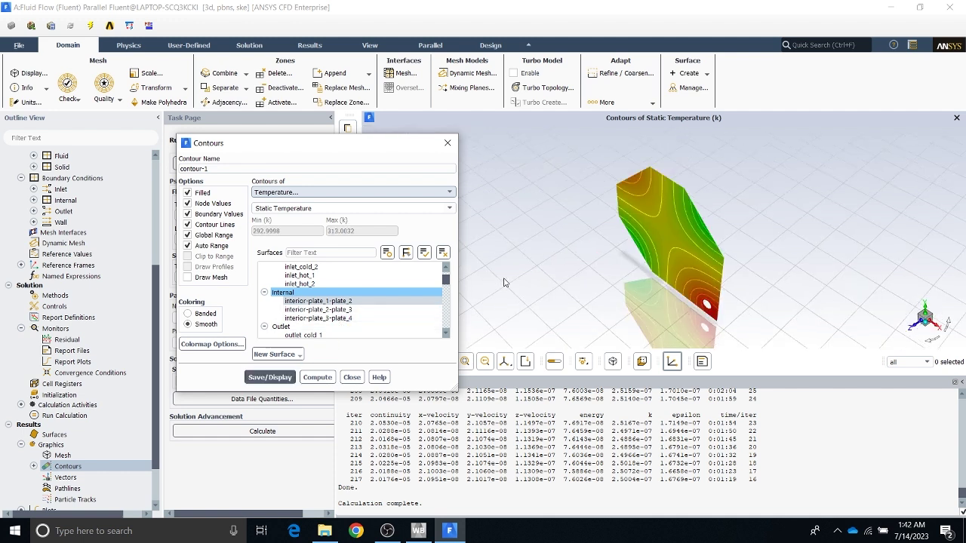
left_click(542, 273)
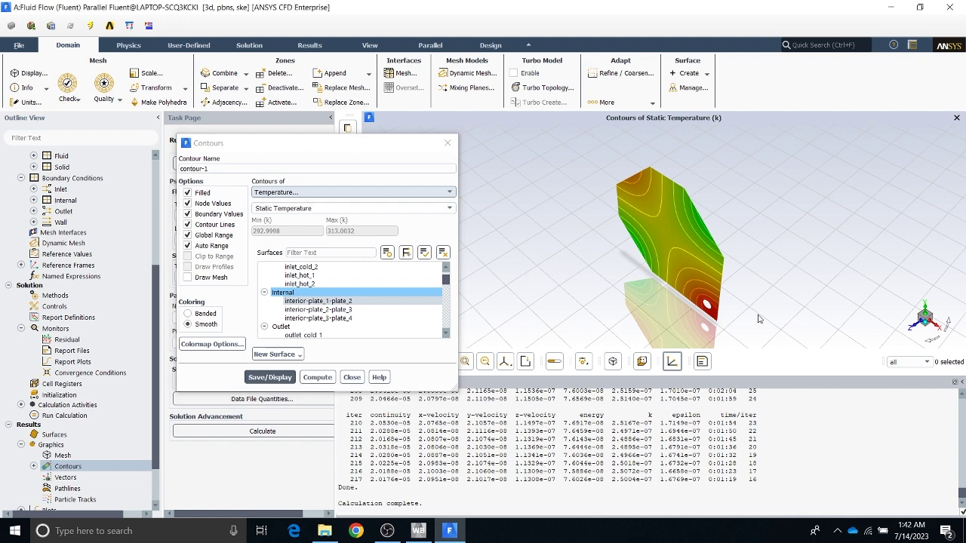
left_click_drag(948, 329, 963, 323)
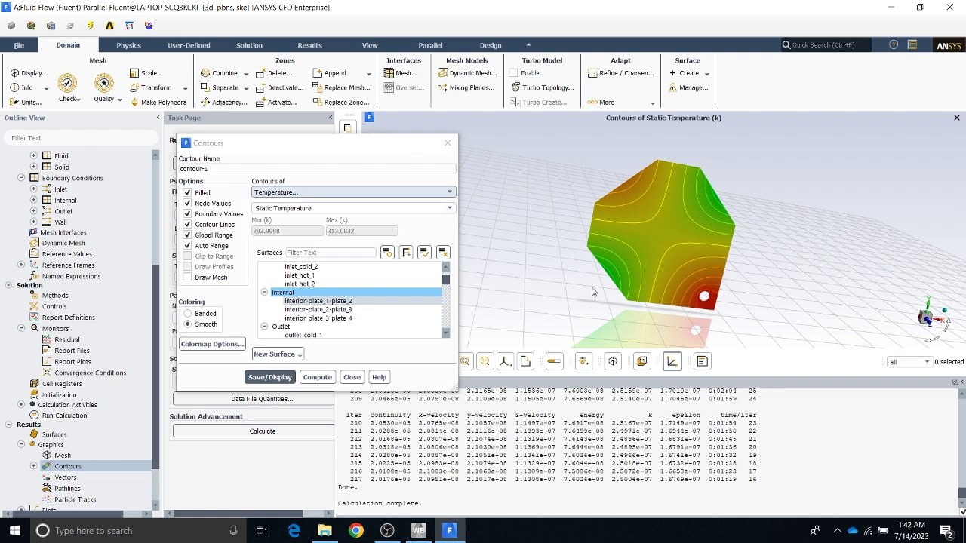
Add the interior-plate_2-plate_3 and interior-plate_3-plate_4 surfaces to the temperature contour and display it
left_click(338, 318, "shift")
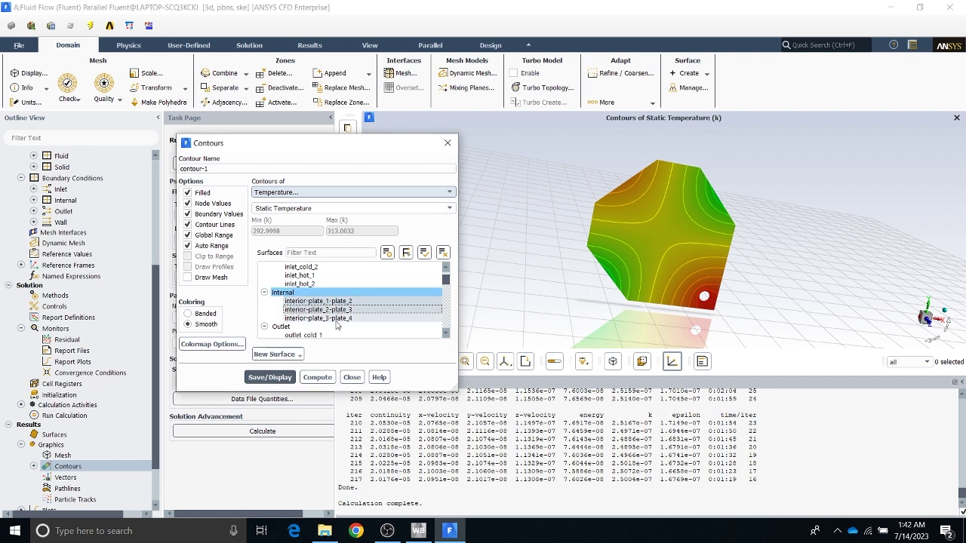
left_click(249, 377)
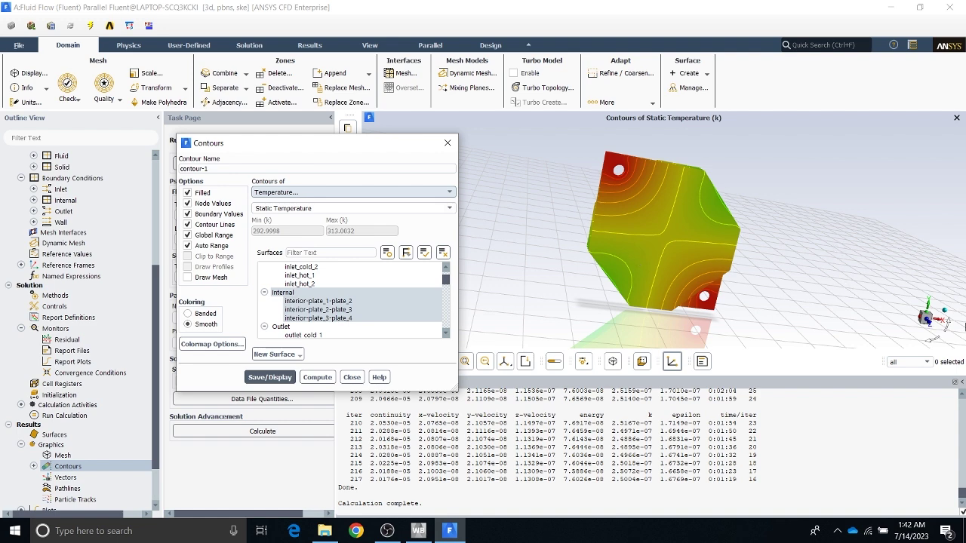
mouse_move(951, 326)
left_mouse_down()
mouse_move(935, 317)
mouse_move(916, 326)
mouse_move(938, 332)
left_mouse_up()
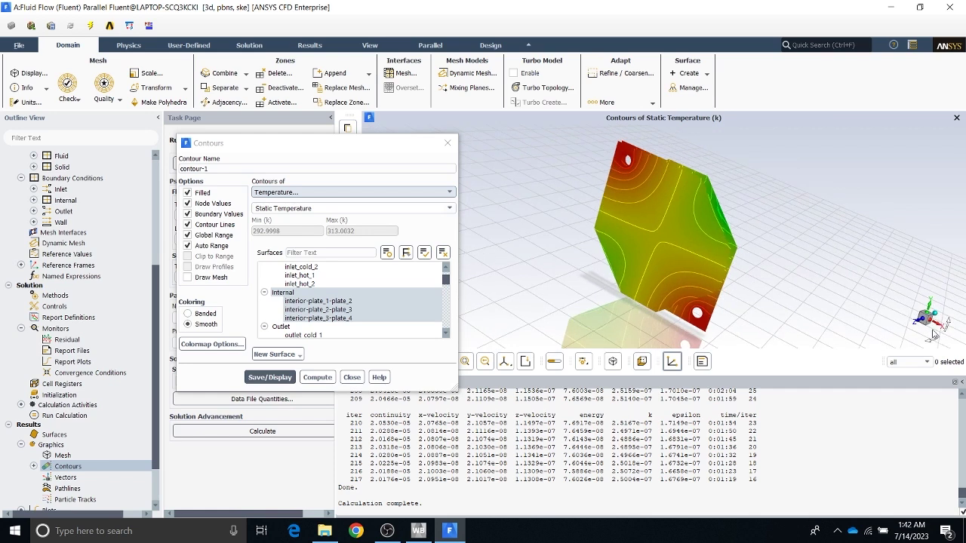
Add the whole Wall surface group to the temperature contour, display it, and inspect the exchanger from several angles
scroll(302, 317, "down", 2)
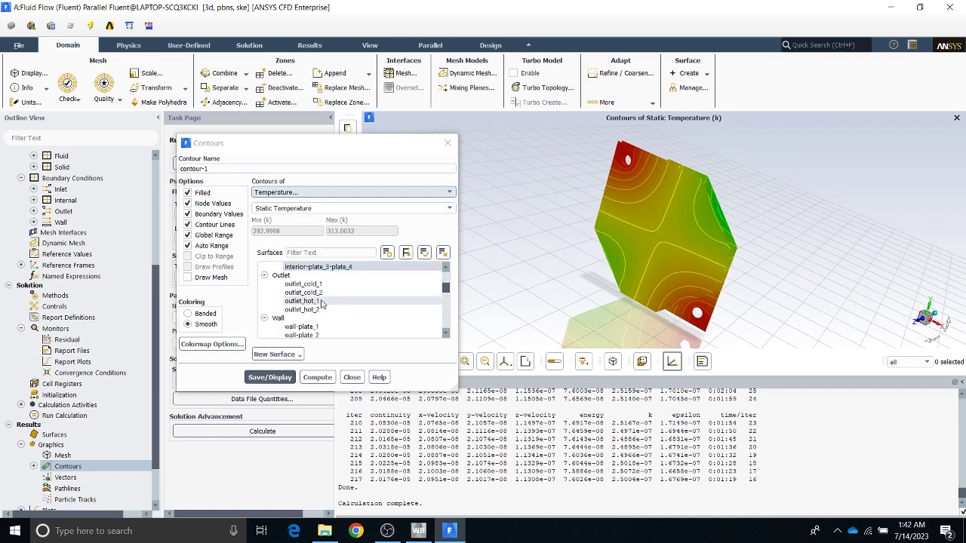
left_click(283, 321)
scroll(348, 318, "down", 3)
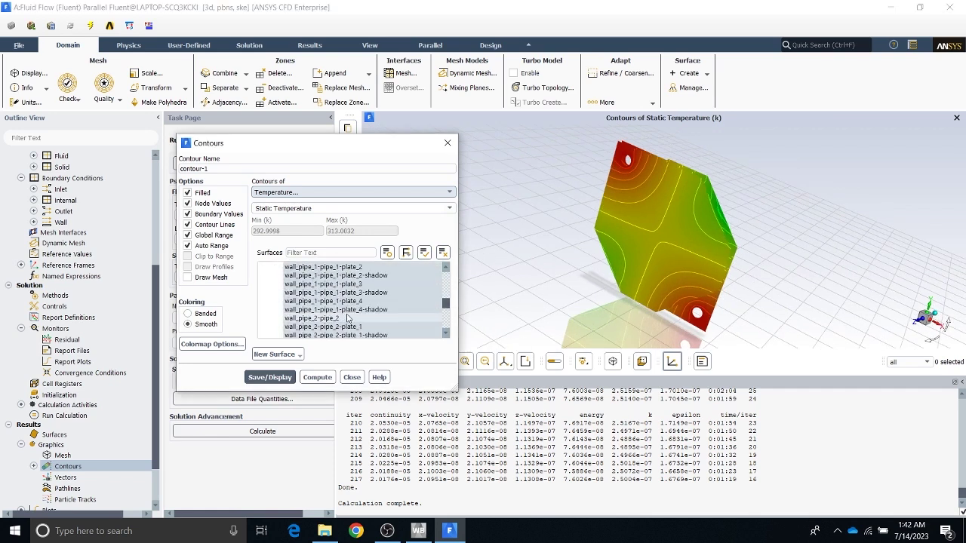
scroll(348, 318, "down", 5)
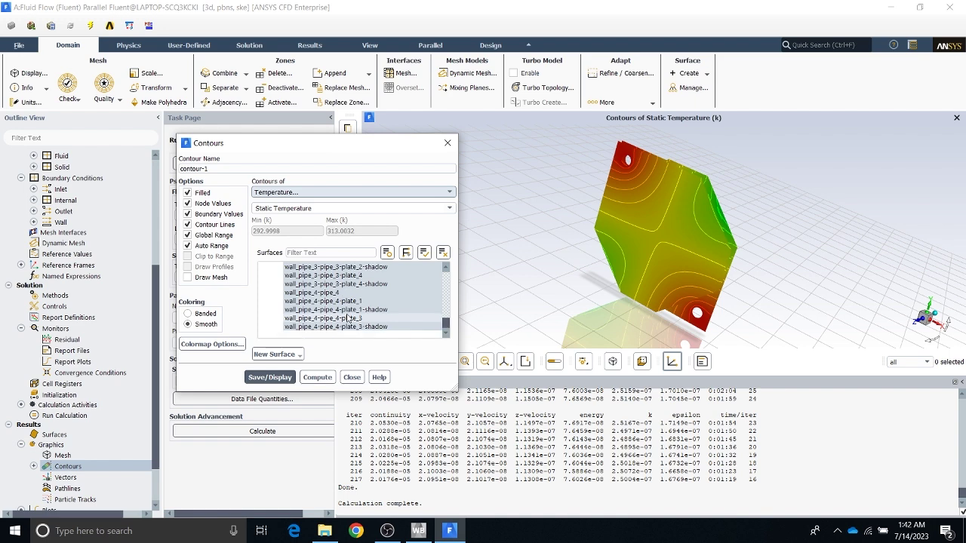
left_click(269, 377)
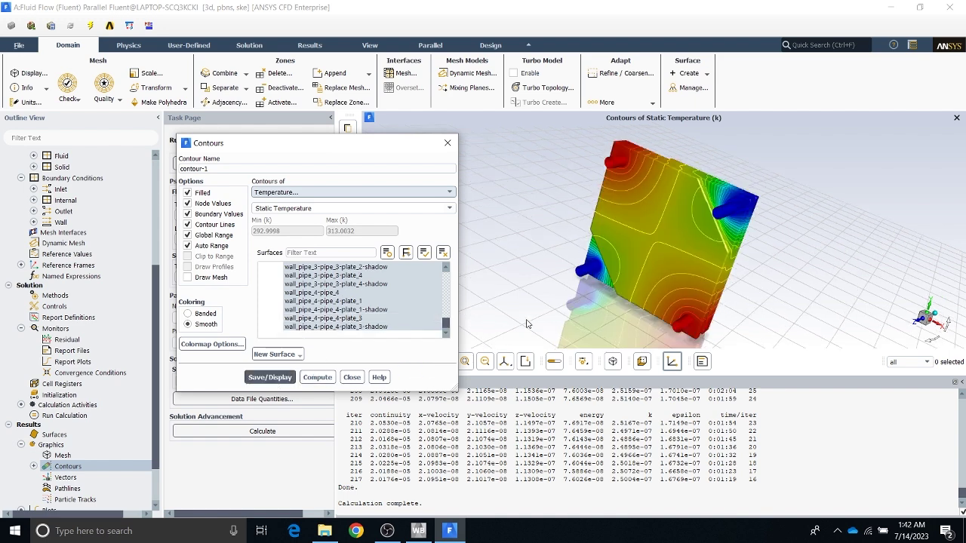
left_click(713, 263)
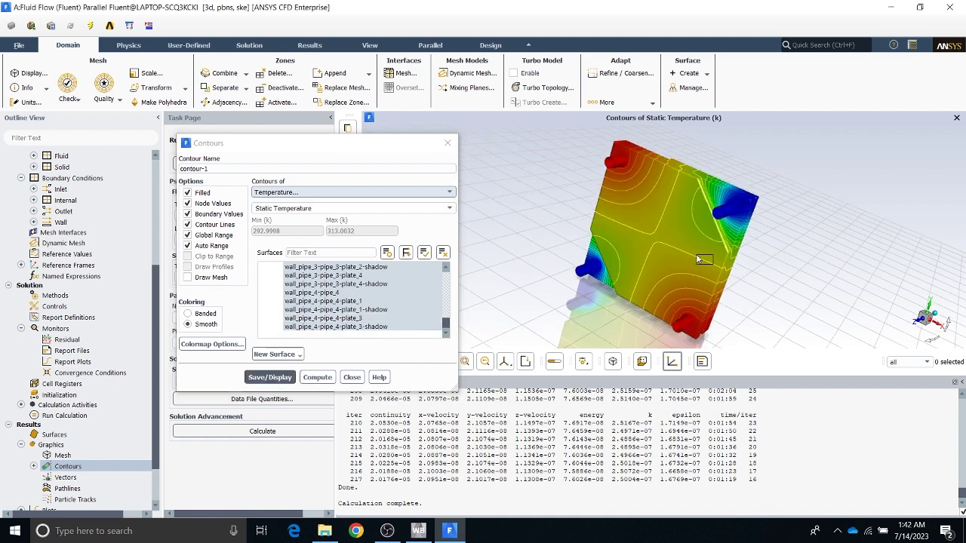
left_click_drag(699, 259, 702, 265)
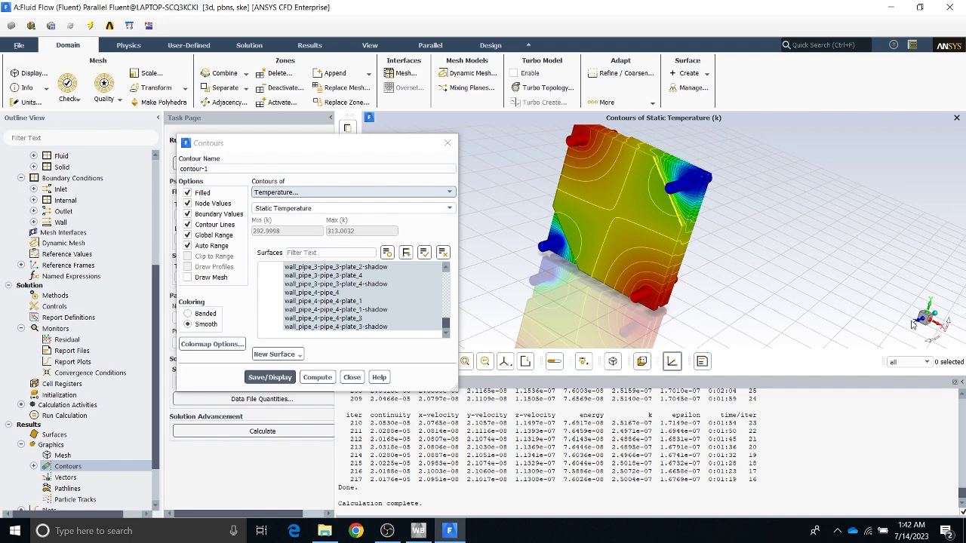
left_click(933, 336)
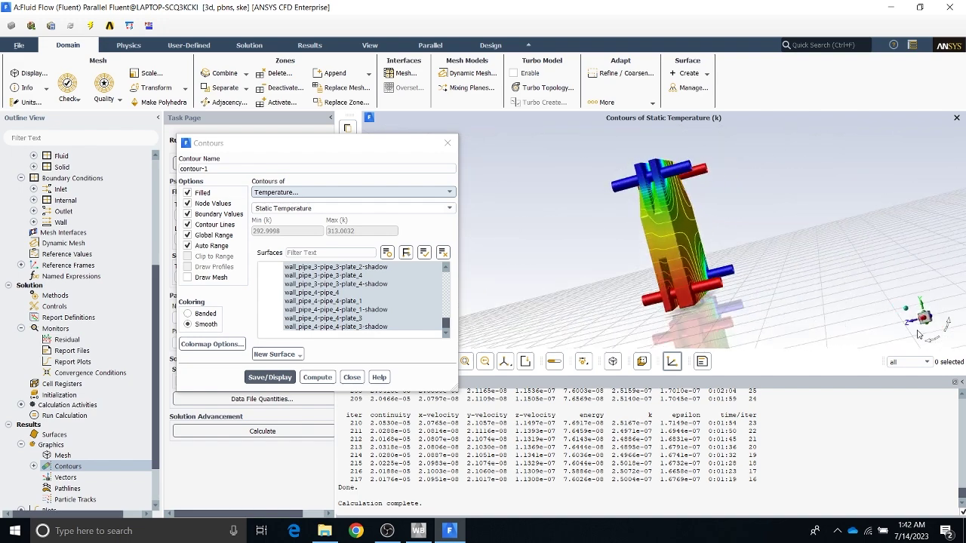
left_click(935, 336)
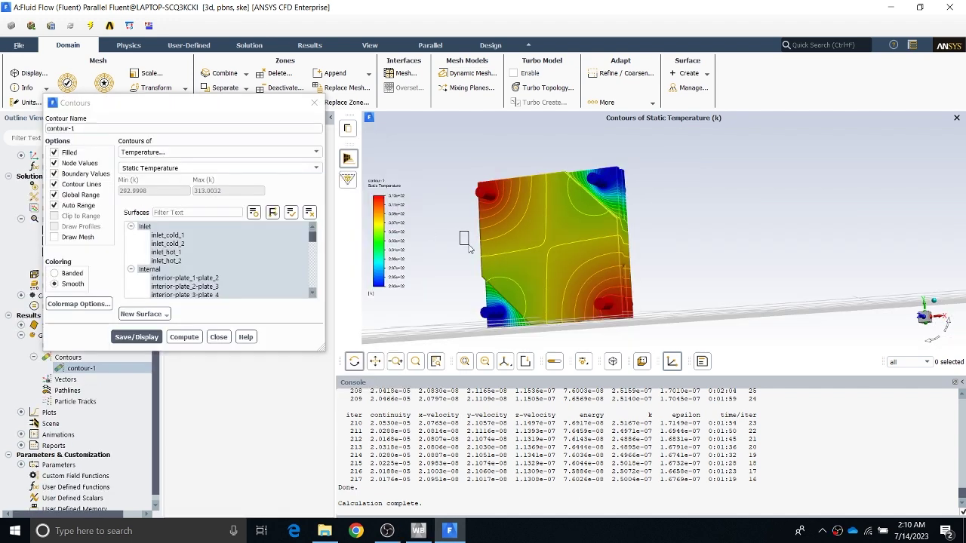
Turn off the Filled option for contour-1 and display the static temperature as contour lines only
left_click_drag(466, 245, 461, 244)
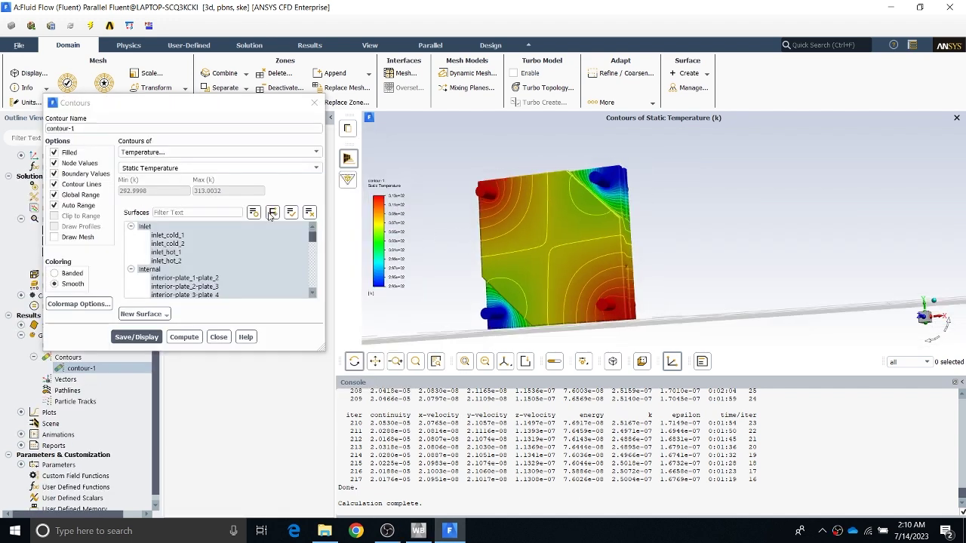
left_click(53, 153)
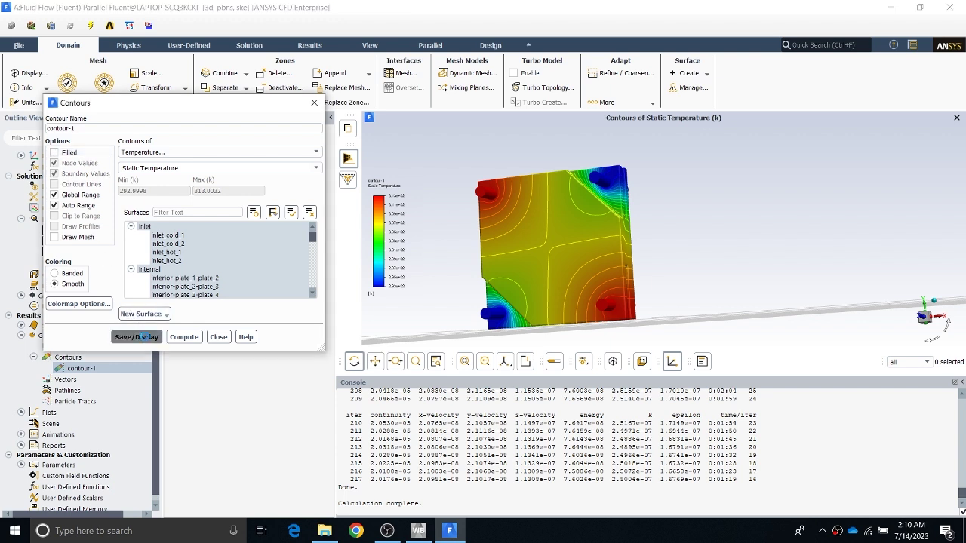
left_click(143, 336)
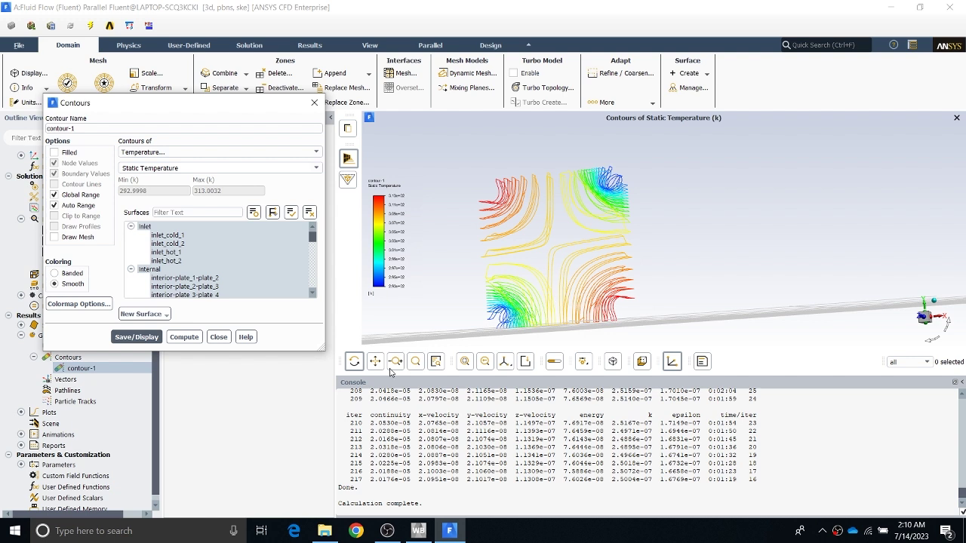
Turn the Filled option back on and display contour-1 as static pressure on the selected surfaces
left_click(53, 153)
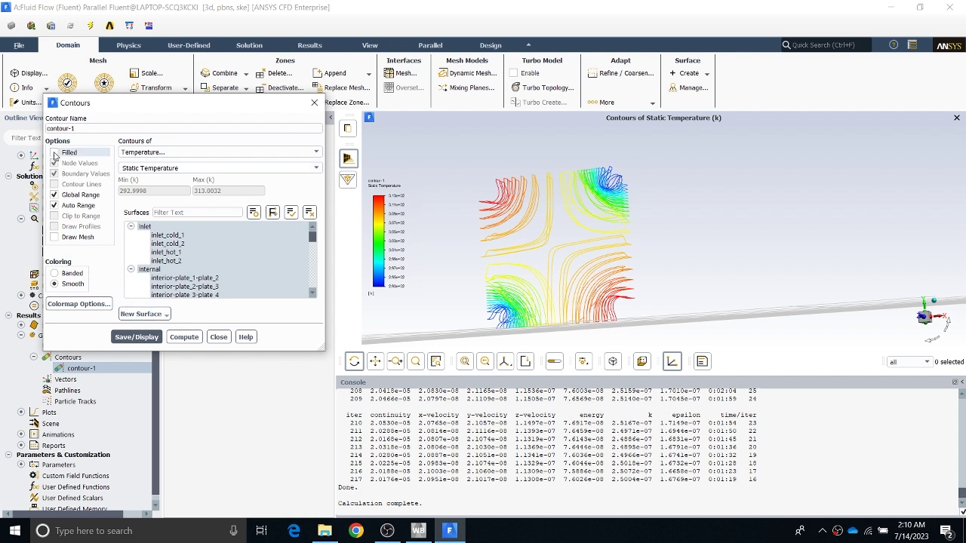
left_click(183, 154)
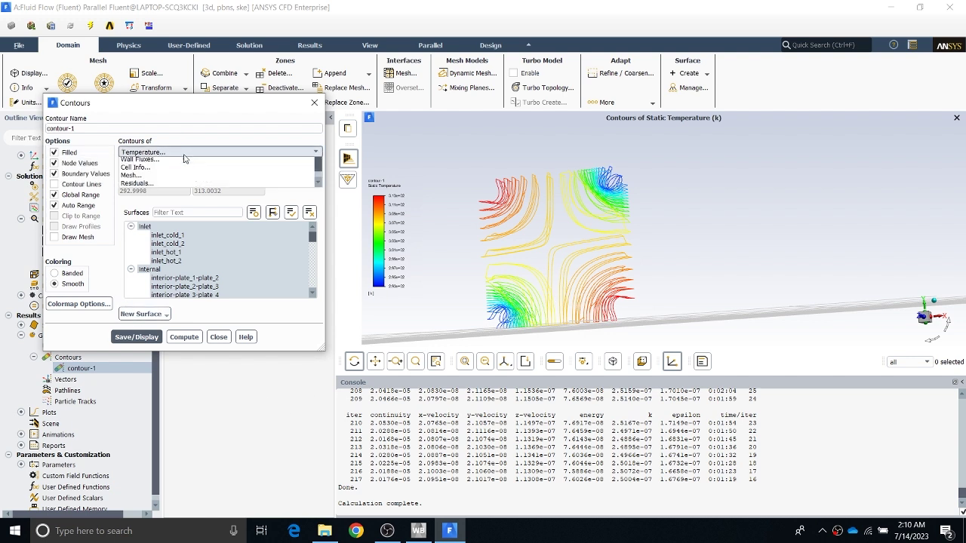
left_click(176, 163)
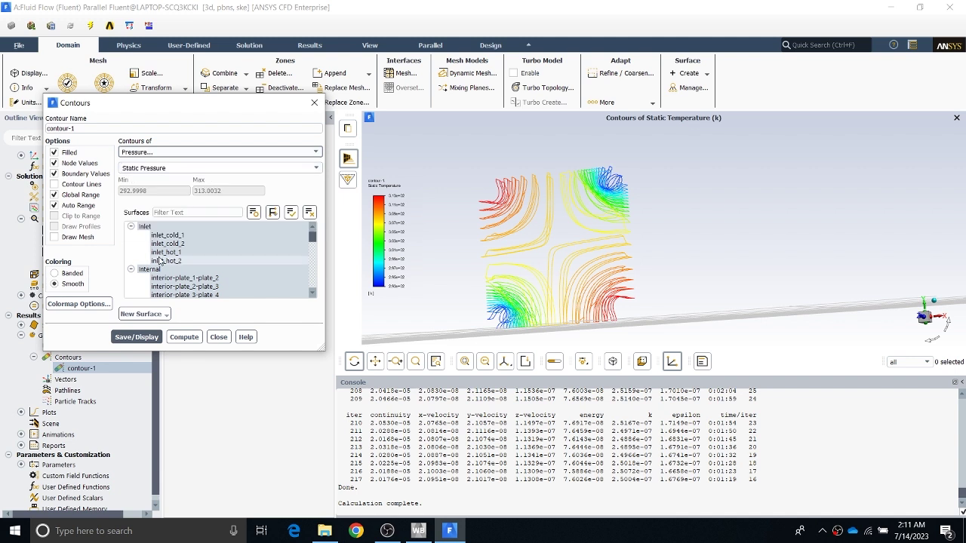
left_click(148, 337)
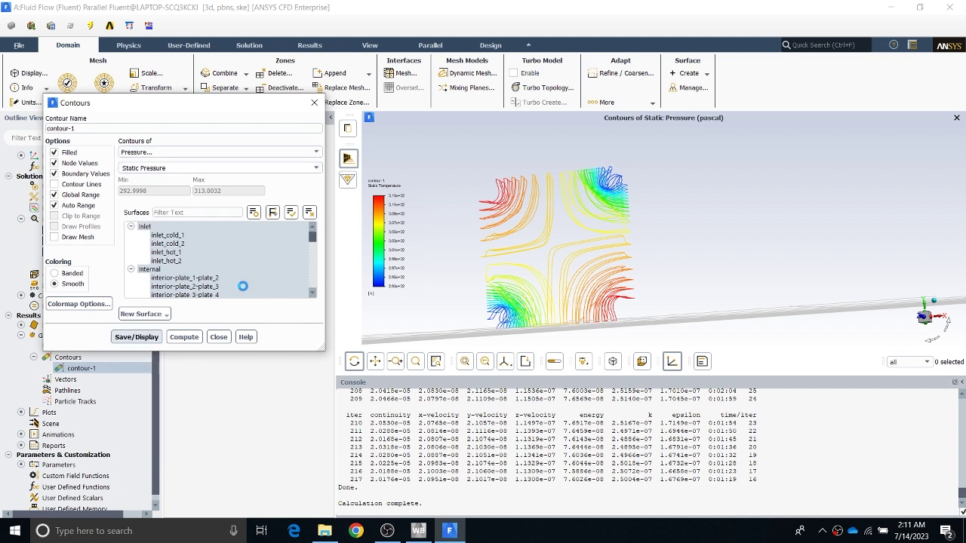
scroll(490, 216, "up", 3)
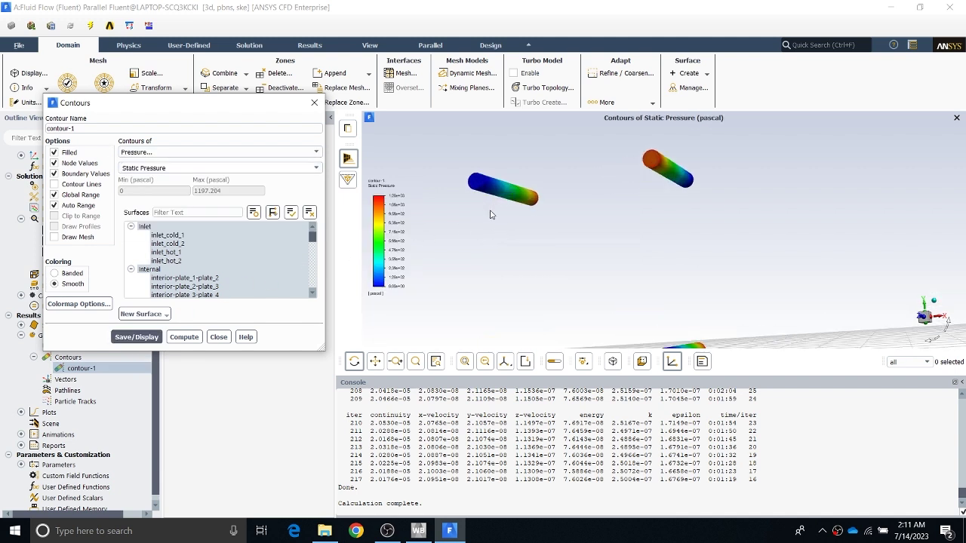
scroll(534, 224, "down", 2)
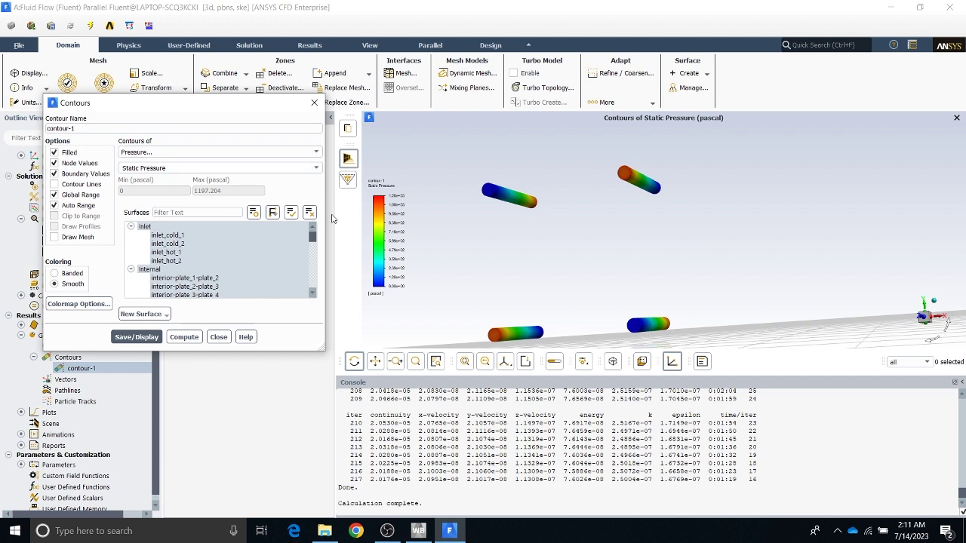
Look through the variables available for contour plots and close the contour settings
left_click(174, 154)
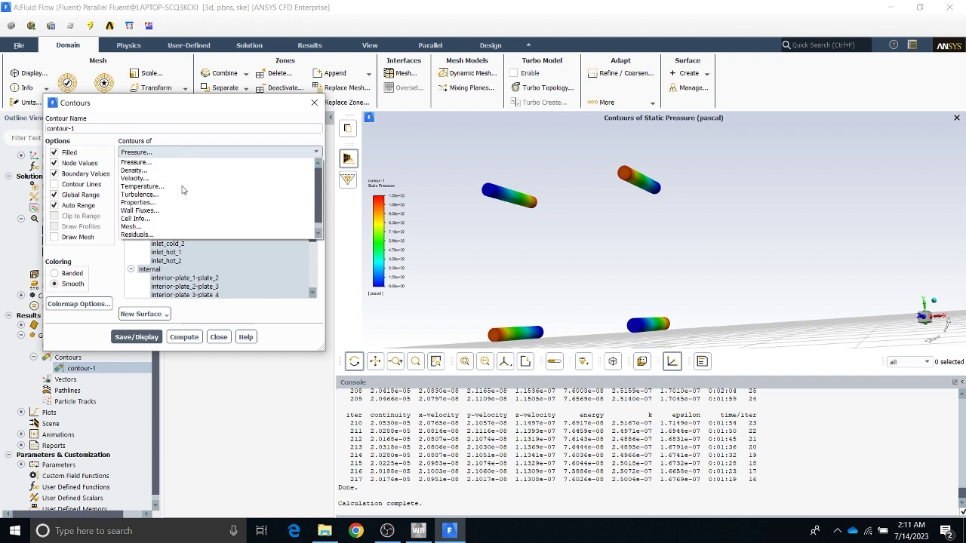
scroll(176, 212, "up", 1)
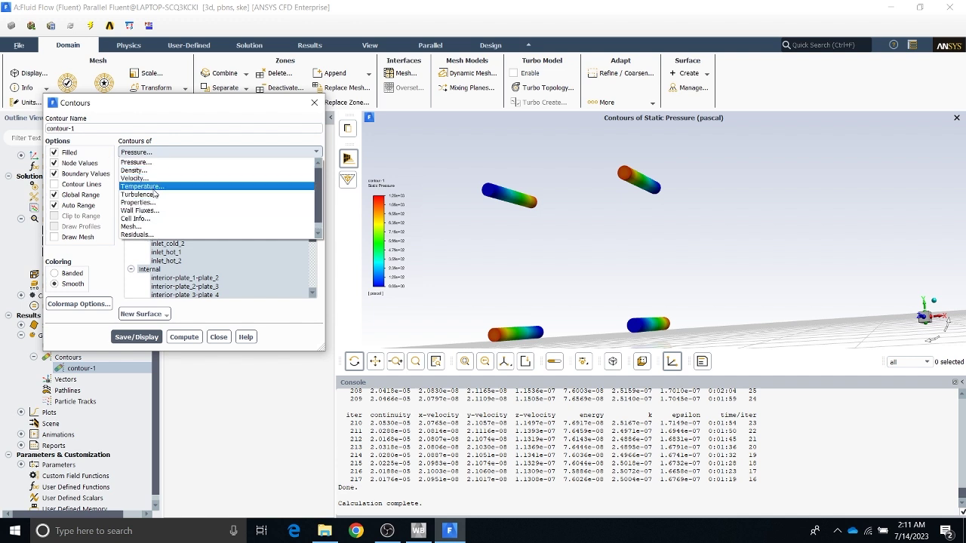
scroll(177, 222, "down", 1)
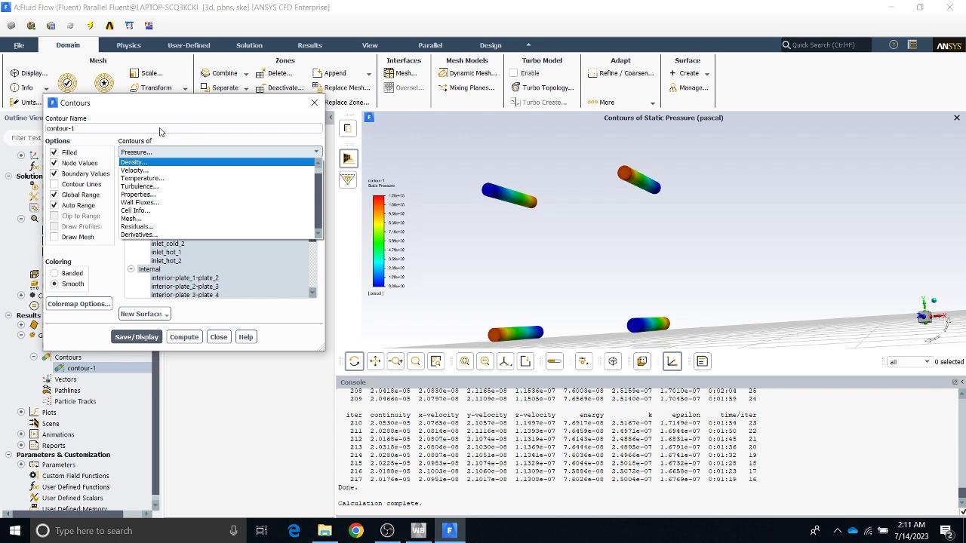
left_click(222, 341)
left_click(222, 341)
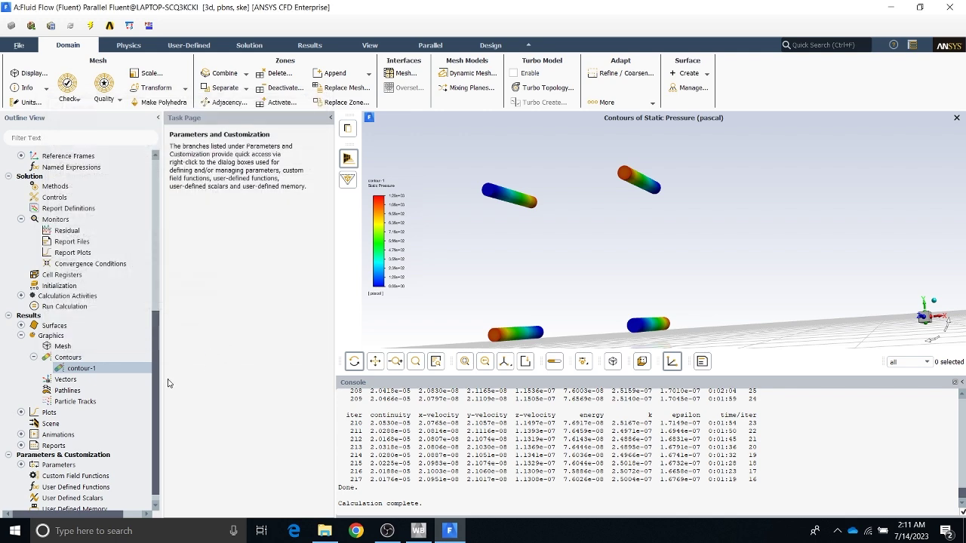
Create a new custom field function and begin its definition with "0.5 *"
scroll(93, 463, "down", 1)
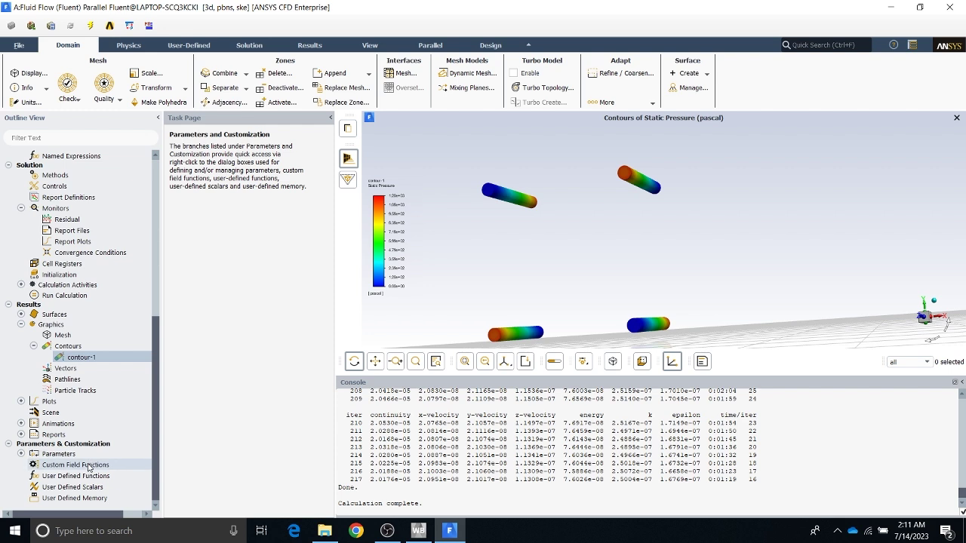
left_click(89, 466)
right_click(89, 467)
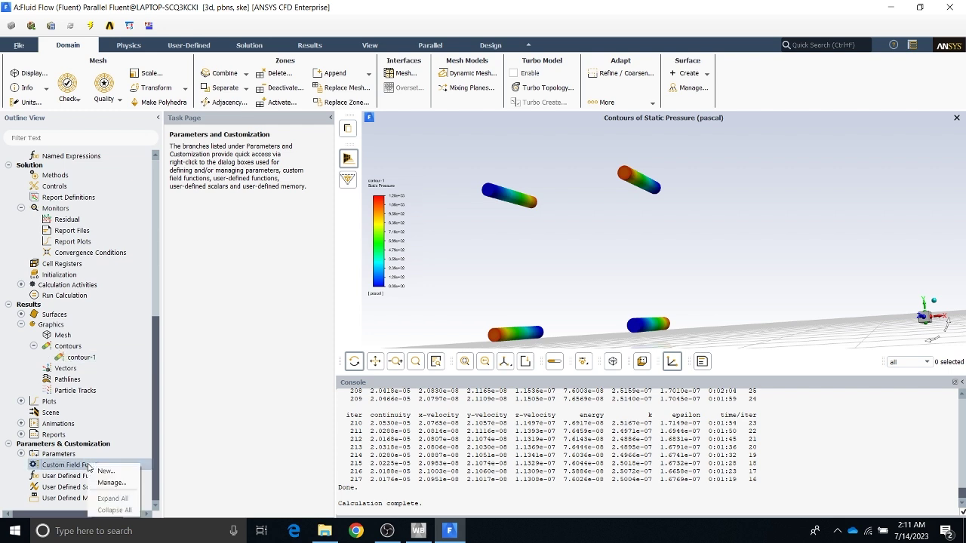
left_click(103, 471)
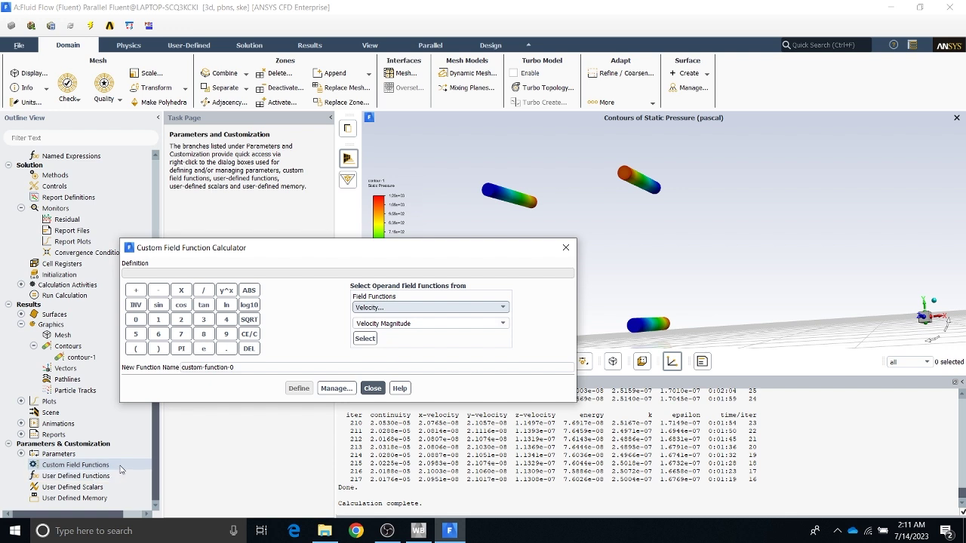
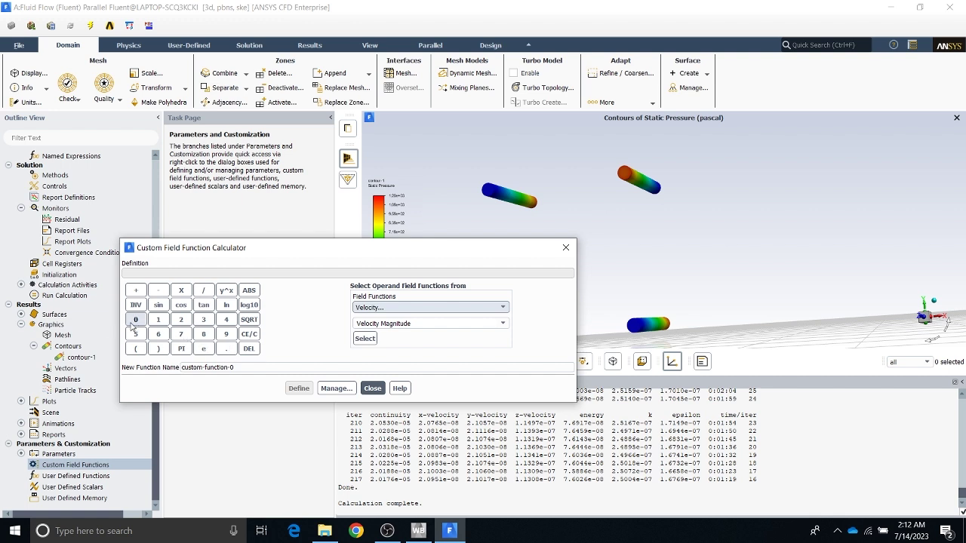
left_click(134, 320)
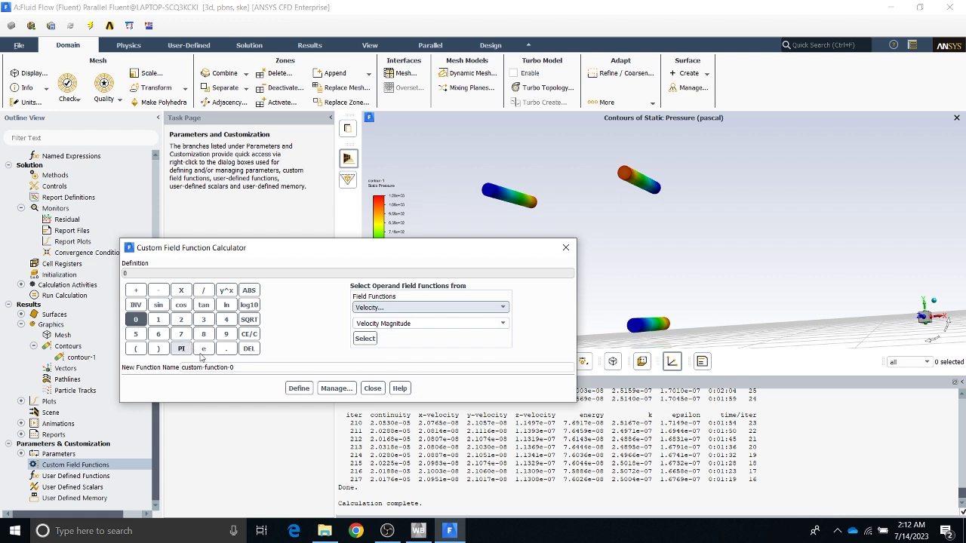
left_click(226, 349)
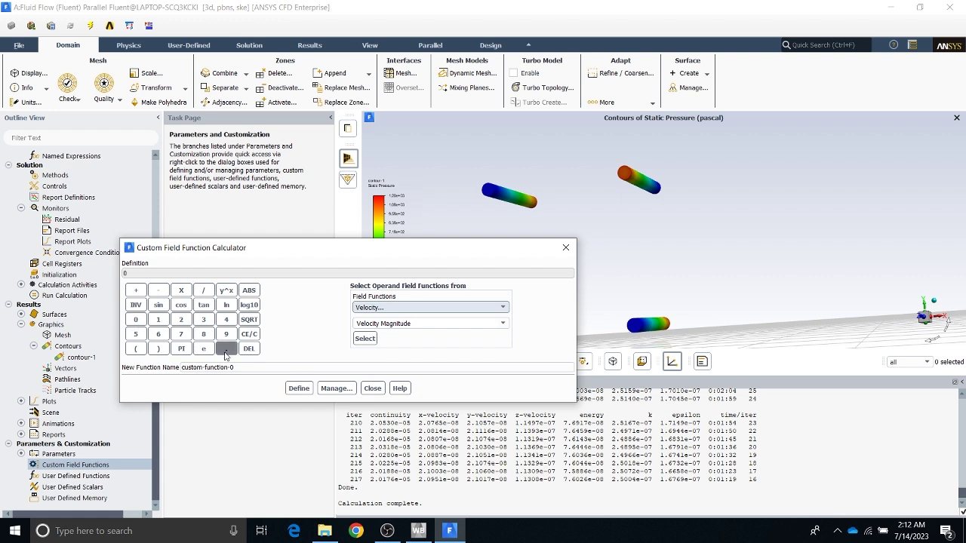
left_click(136, 334)
left_click(181, 291)
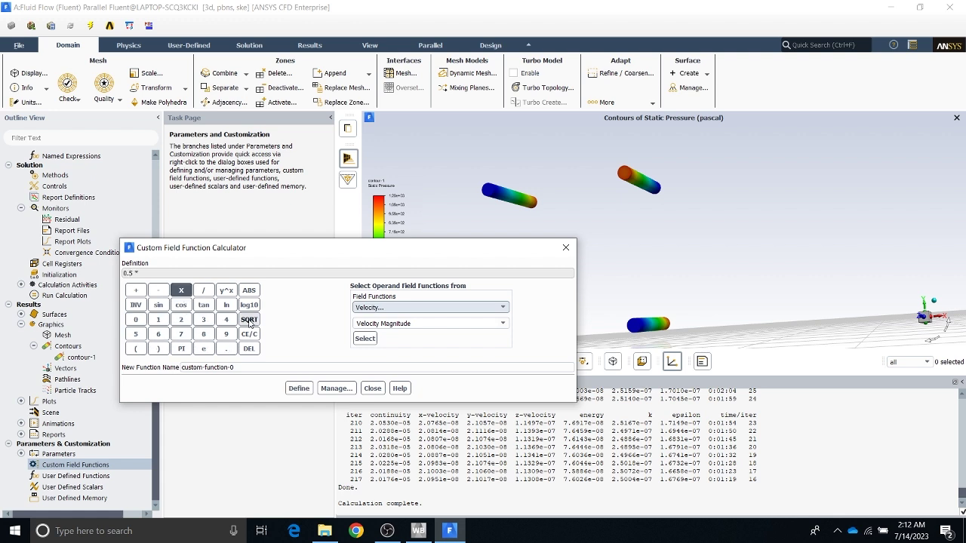
Complete the custom field function's definition as "0.5 * density * |V| ^ 2", using density and velocity magnitude as the operands
left_click(415, 307)
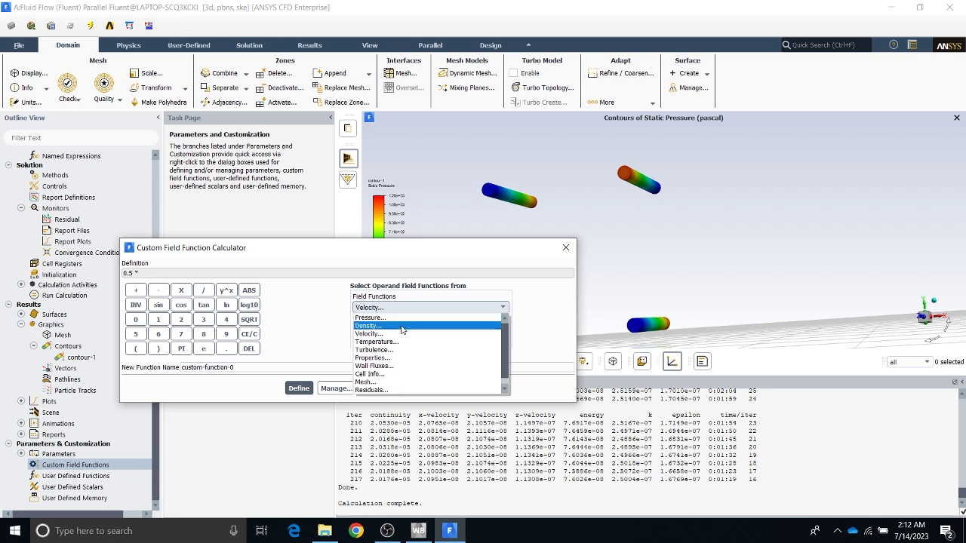
left_click(377, 327)
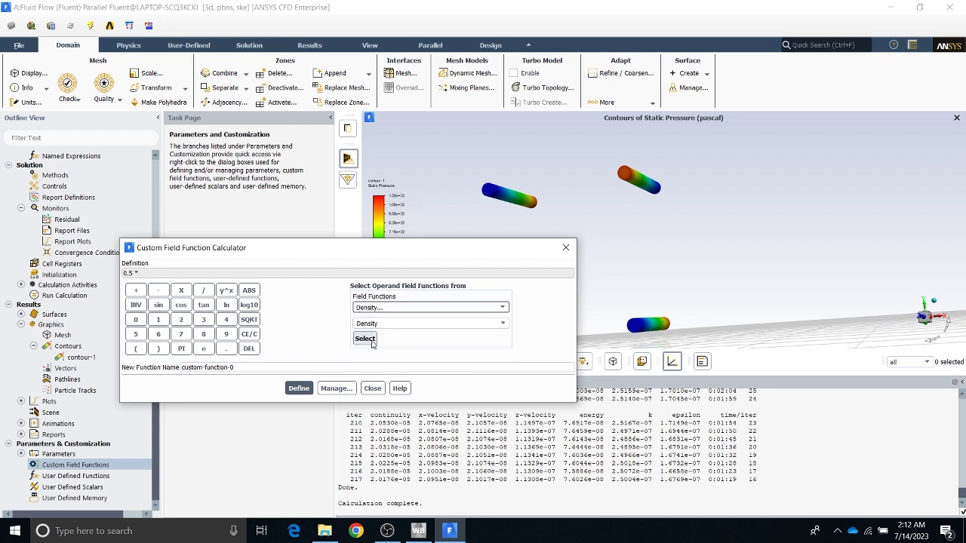
left_click(378, 339)
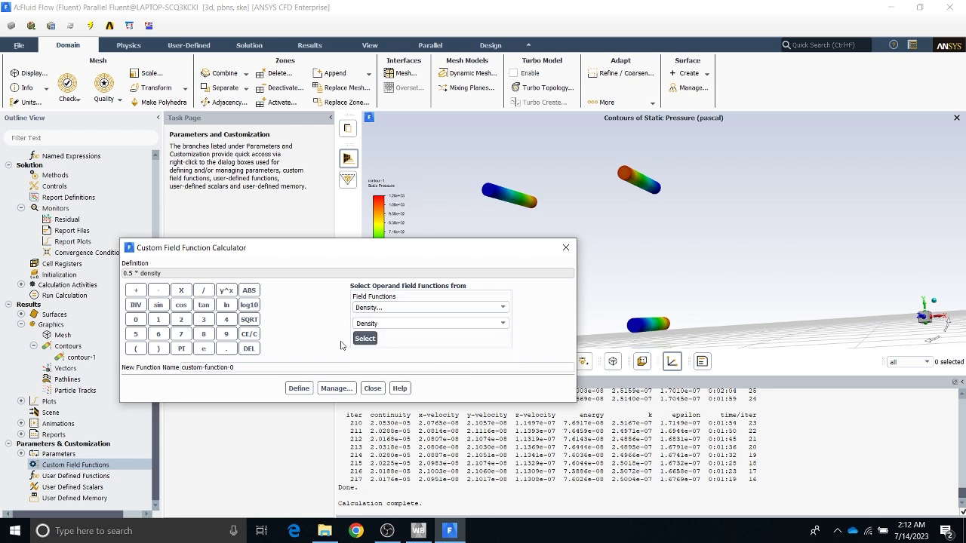
left_click(180, 291)
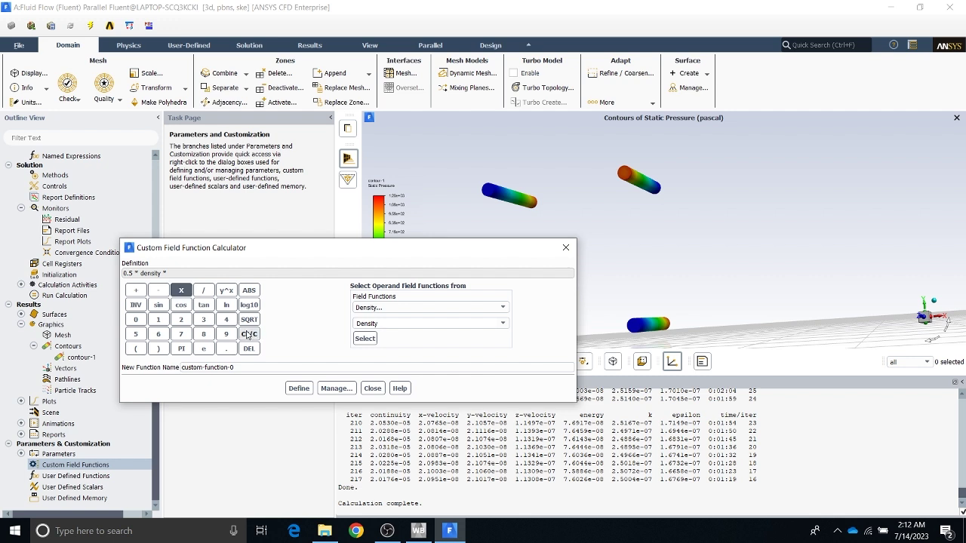
left_click(384, 308)
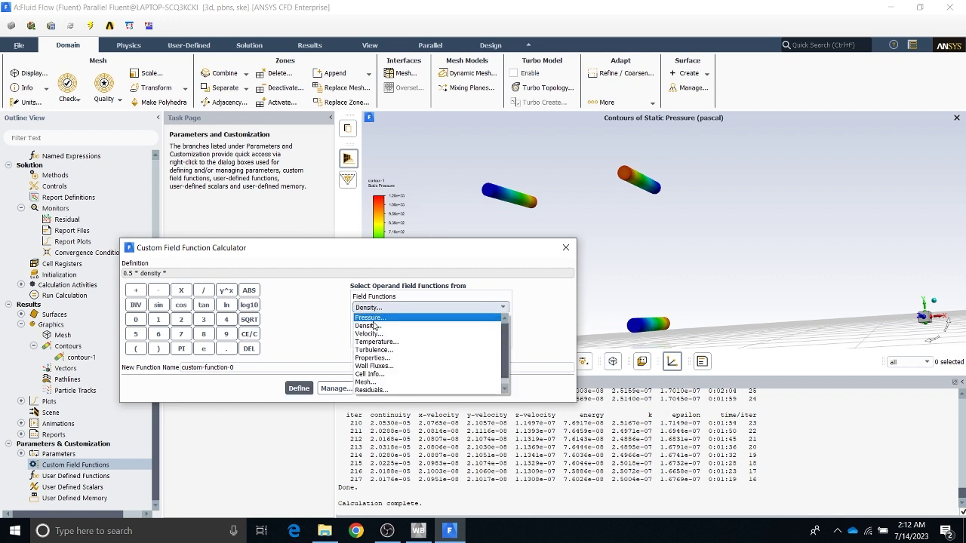
left_click(361, 336)
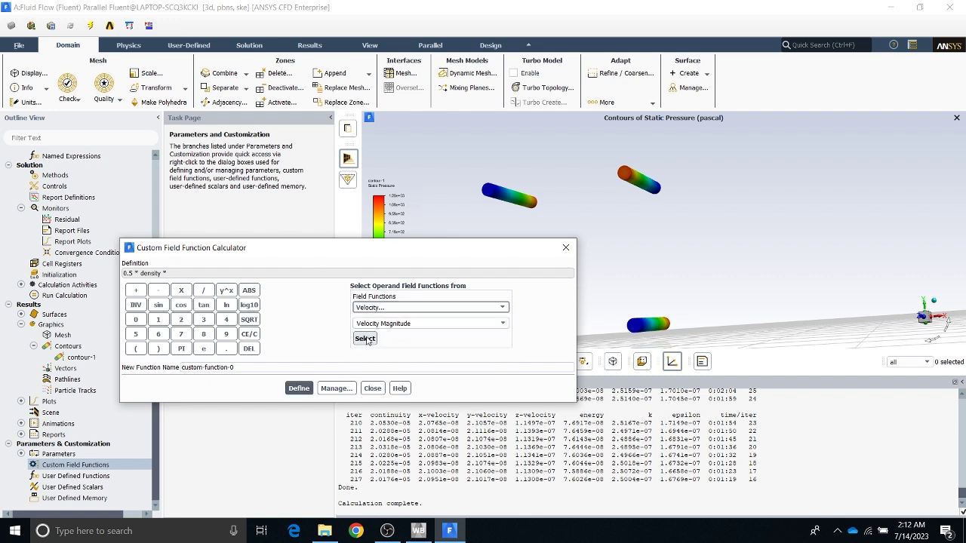
left_click(366, 338)
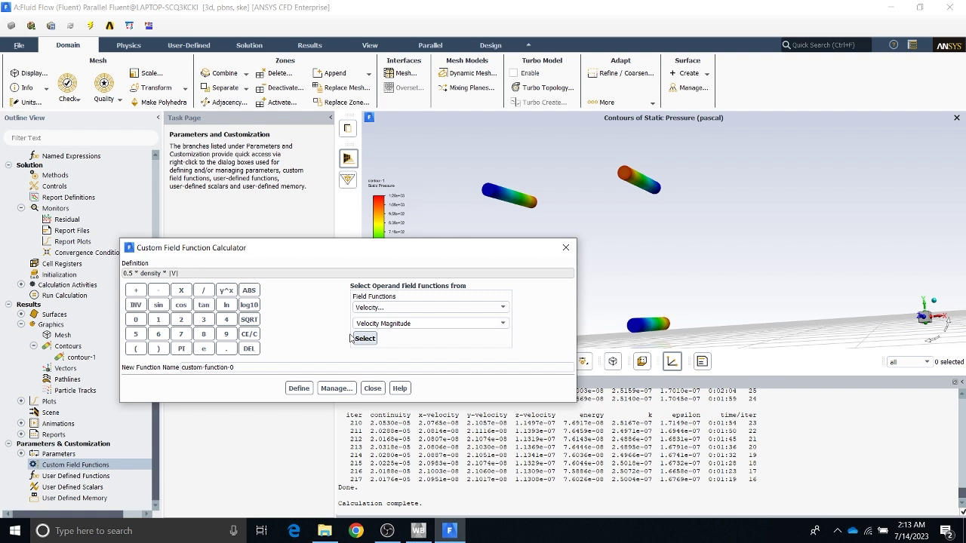
left_click(226, 291)
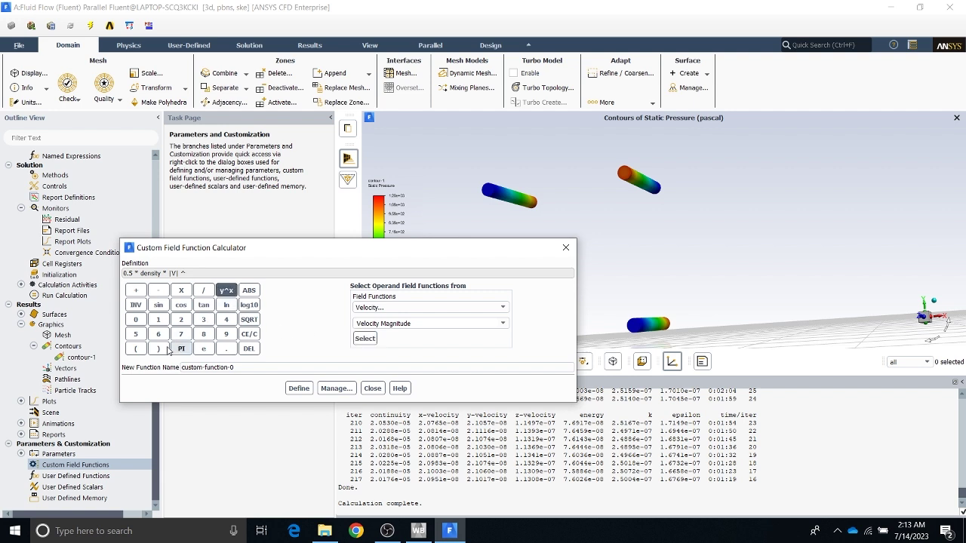
left_click(181, 320)
Name the custom field function "dynamic_head", define it and close the calculator
left_click_drag(235, 368, 166, 369)
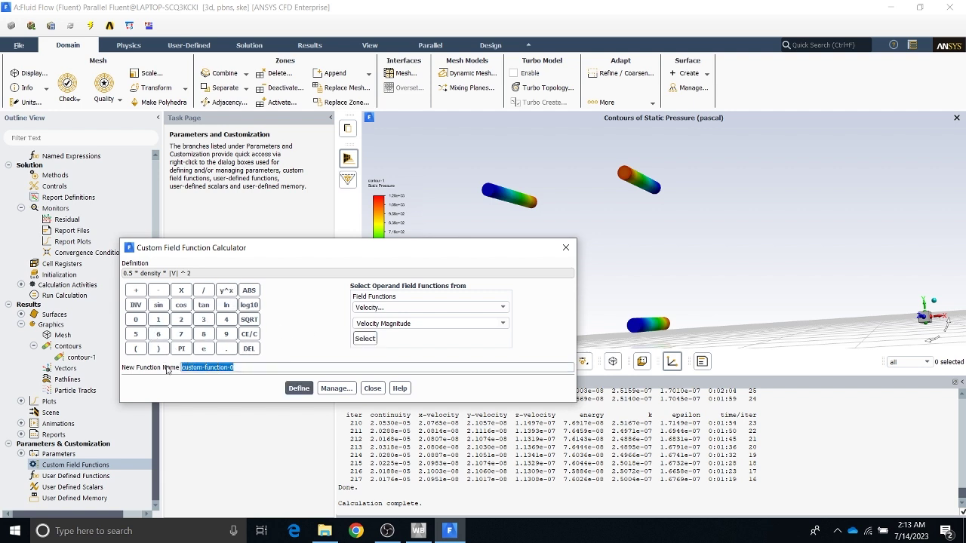
type("dynamic_head")
left_click(304, 392)
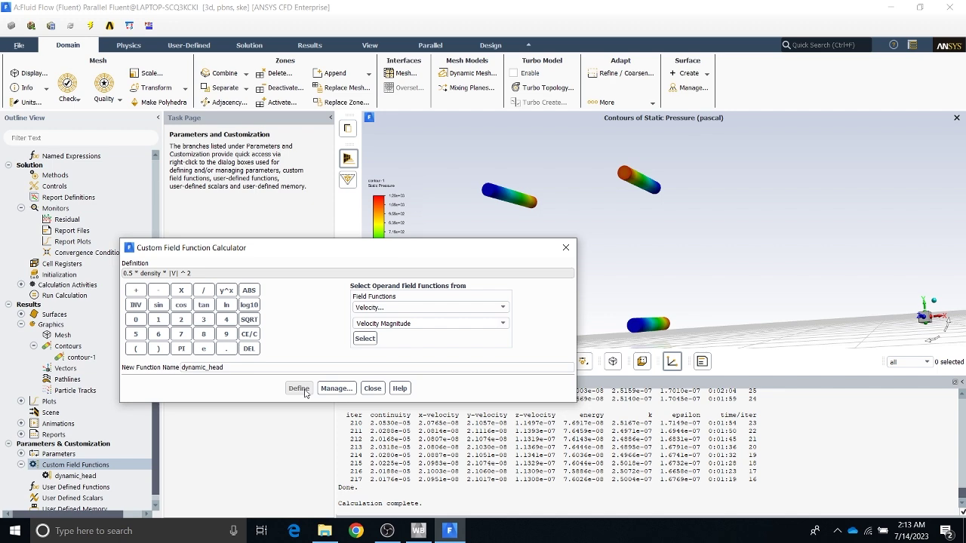
left_click(372, 389)
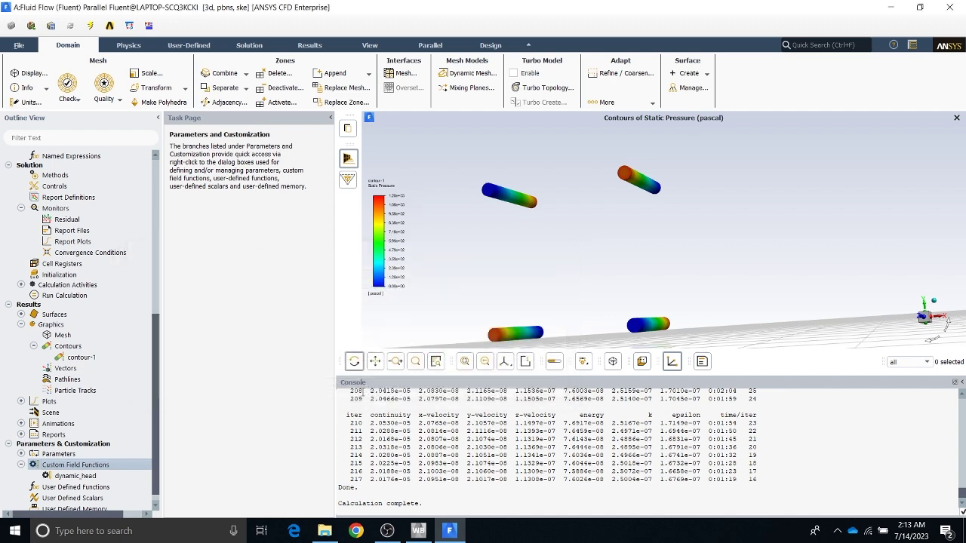
Set contour-1 to the custom field function dynamic_head and display it on the selected surfaces
left_click(83, 358)
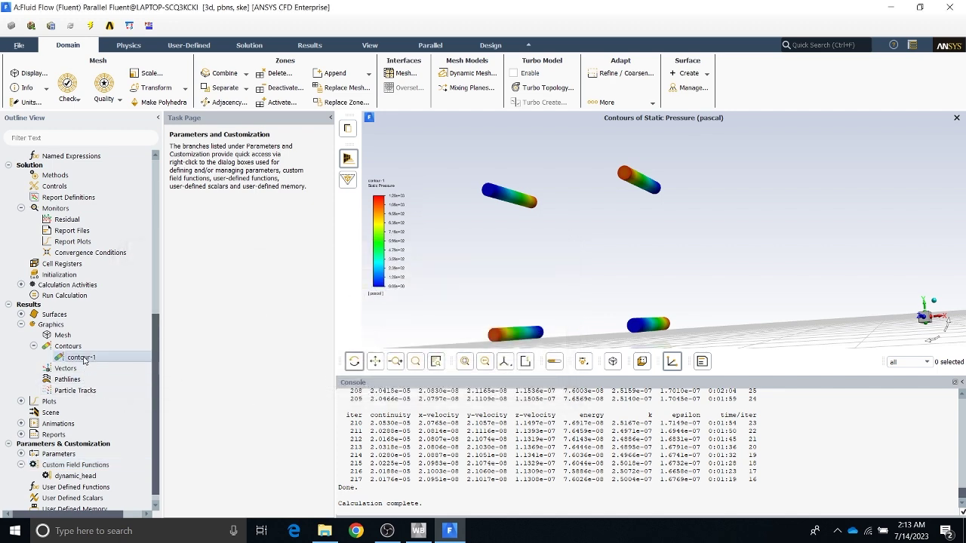
double_click(83, 358)
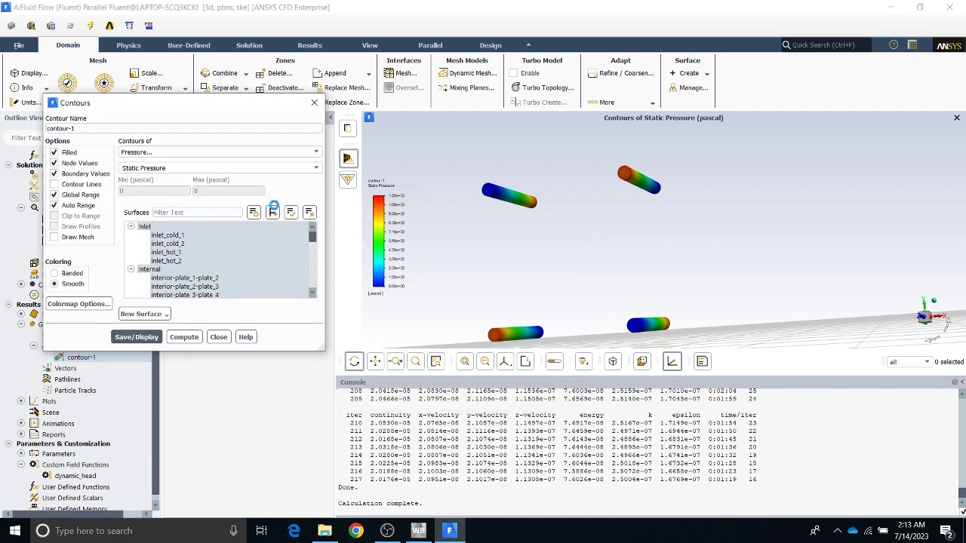
left_click(200, 156)
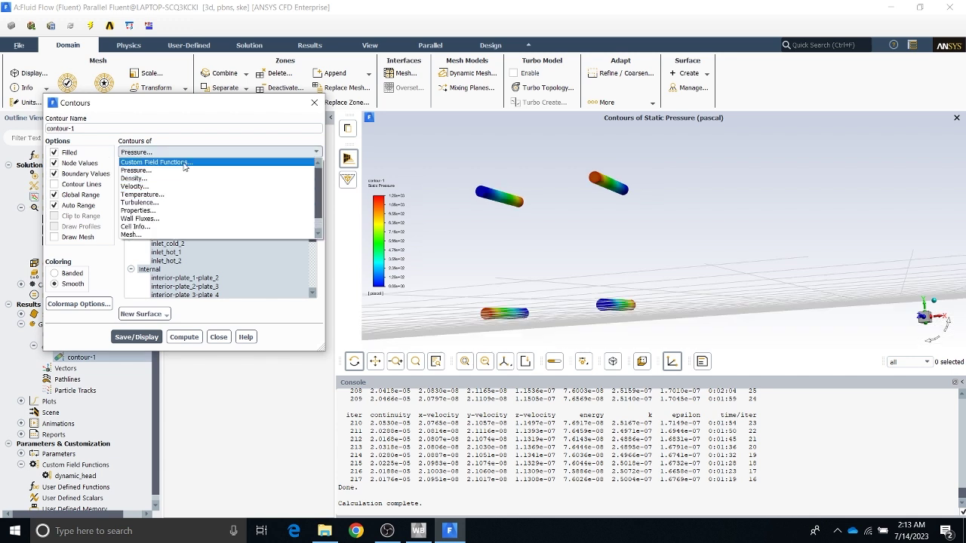
left_click(184, 163)
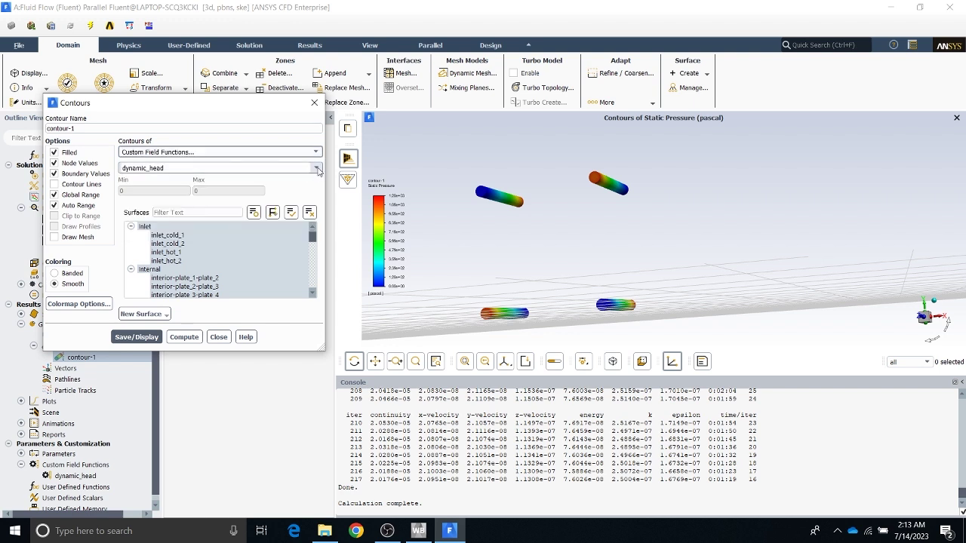
left_click(317, 170)
left_click(308, 179)
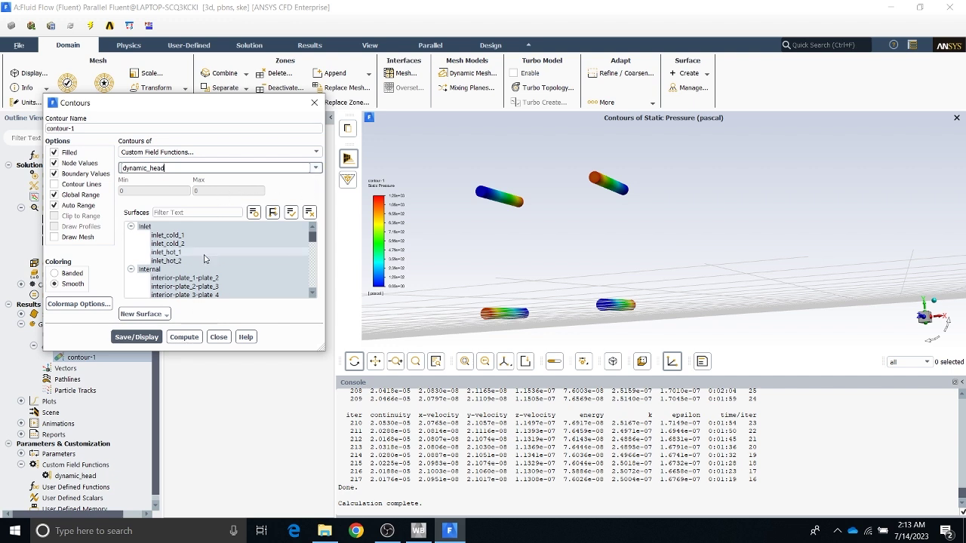
left_click(138, 337)
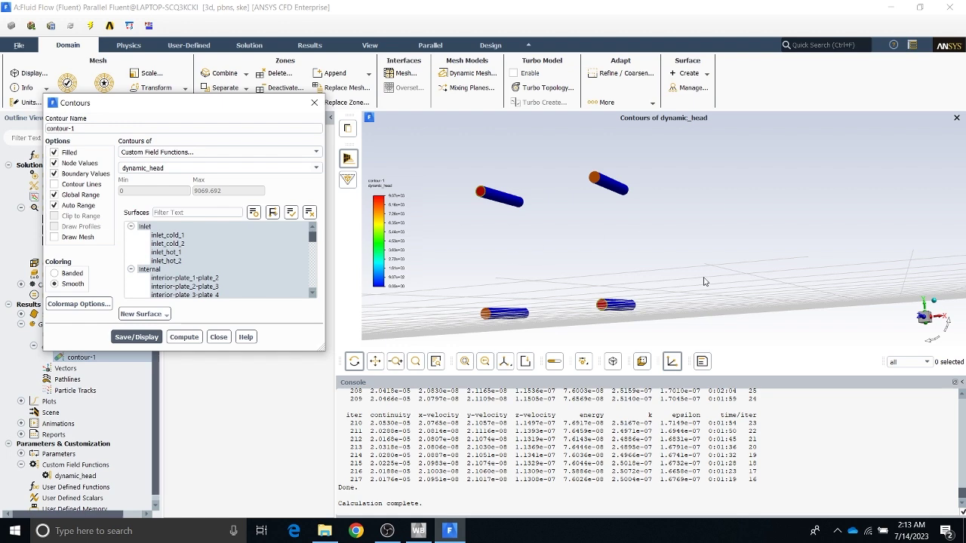
Create a YZ plane surface through the pair of pipes on the positive X side, at X of about 0.793 m
left_click_drag(947, 327, 909, 319)
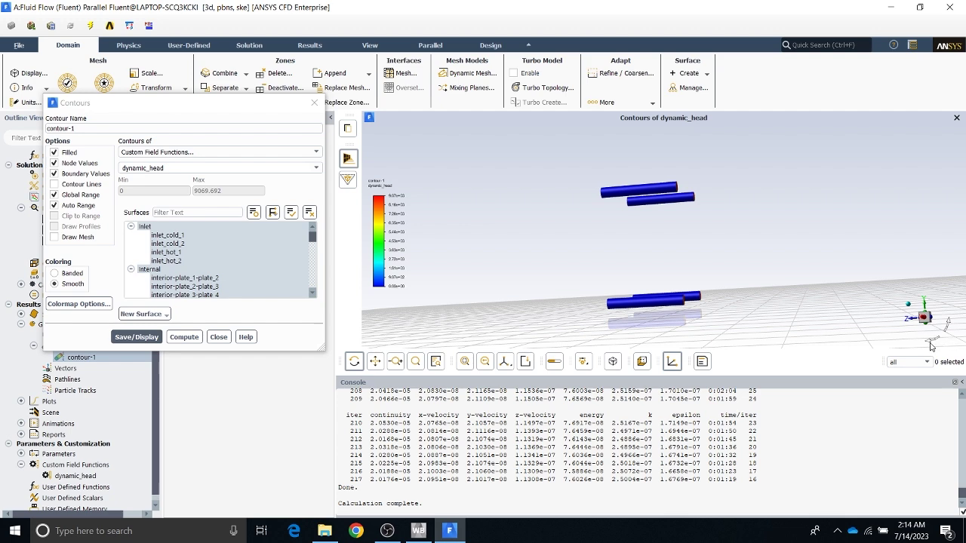
mouse_move(931, 345)
left_mouse_down()
mouse_move(898, 349)
mouse_move(952, 347)
mouse_move(938, 339)
left_mouse_up()
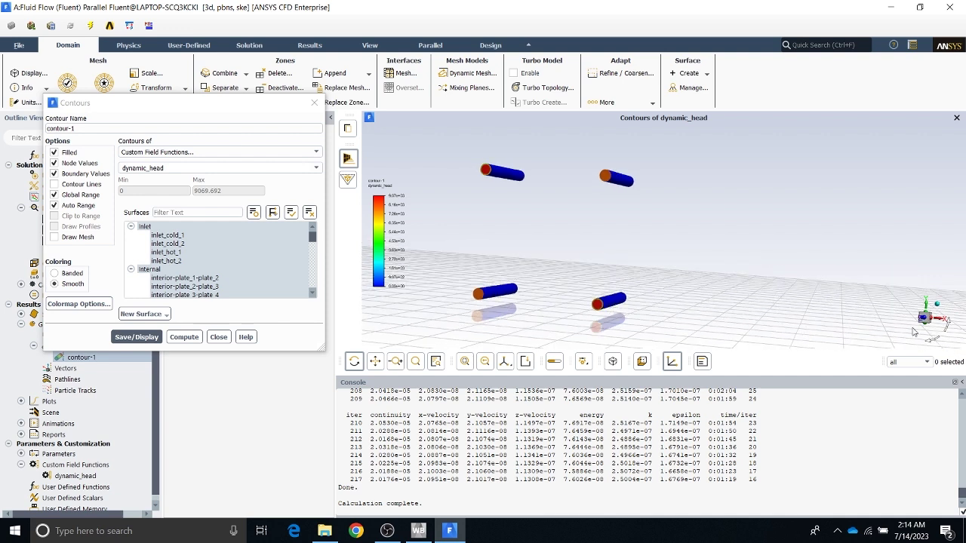
left_click(688, 76)
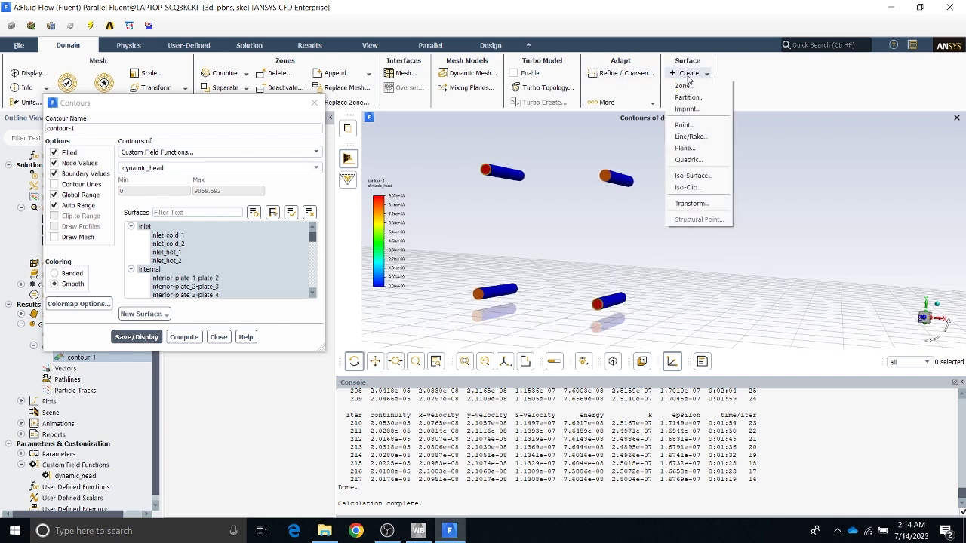
left_click(694, 153)
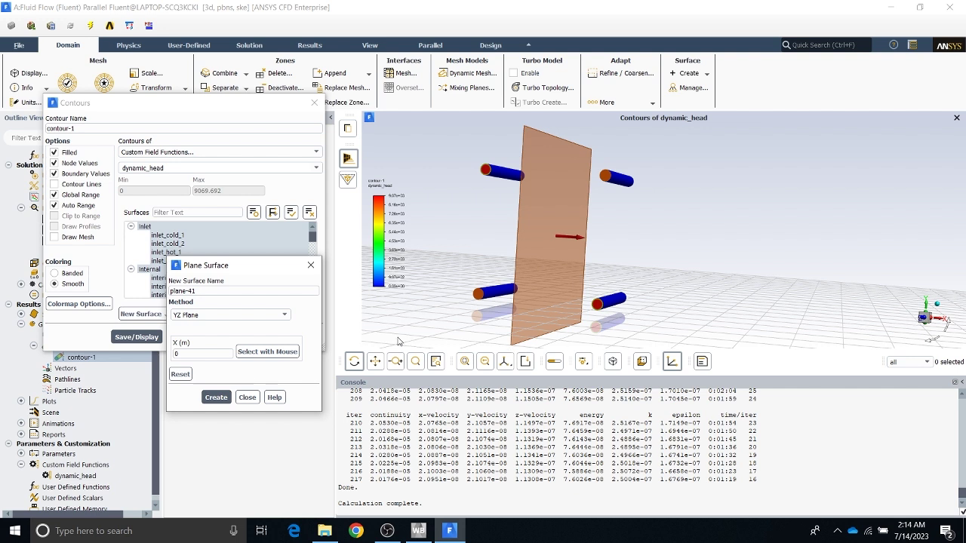
left_click(246, 317)
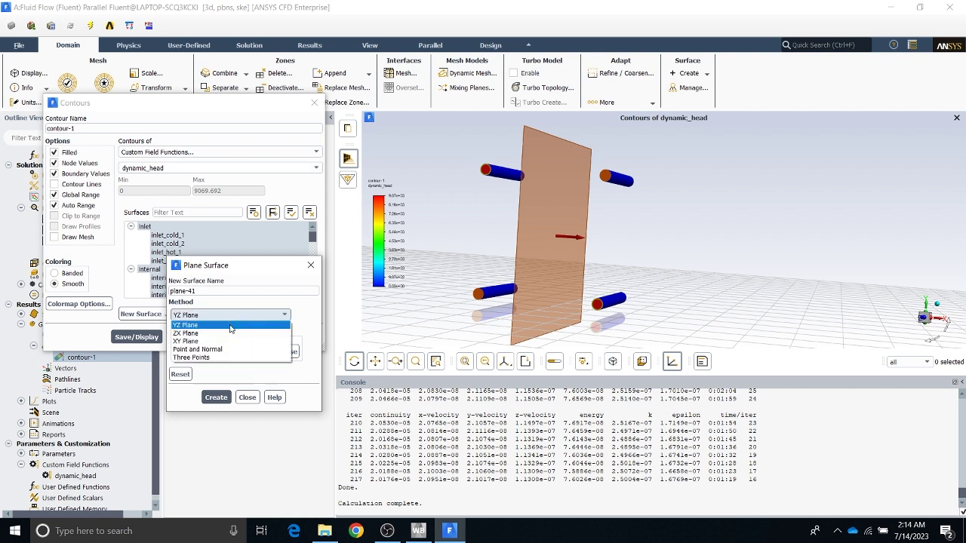
left_click(230, 326)
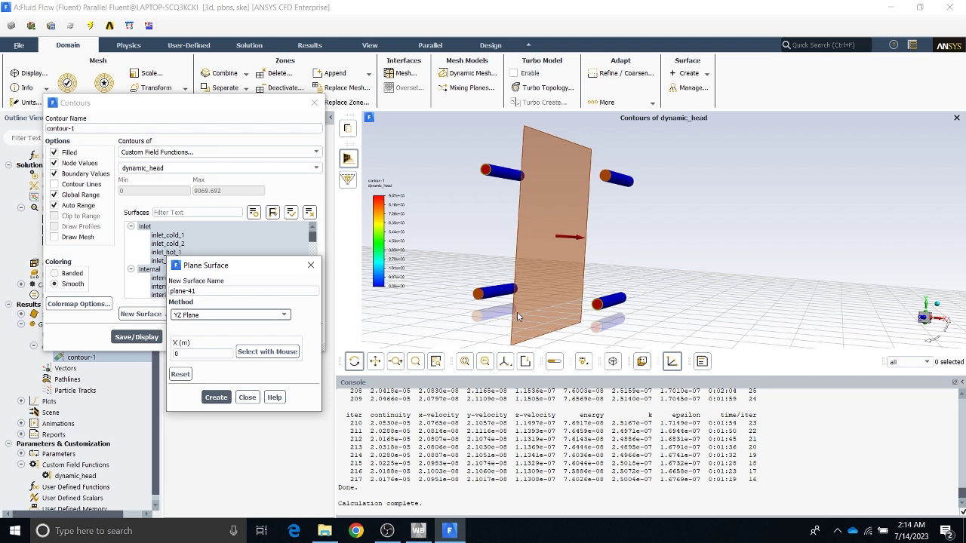
left_click_drag(928, 341, 932, 342)
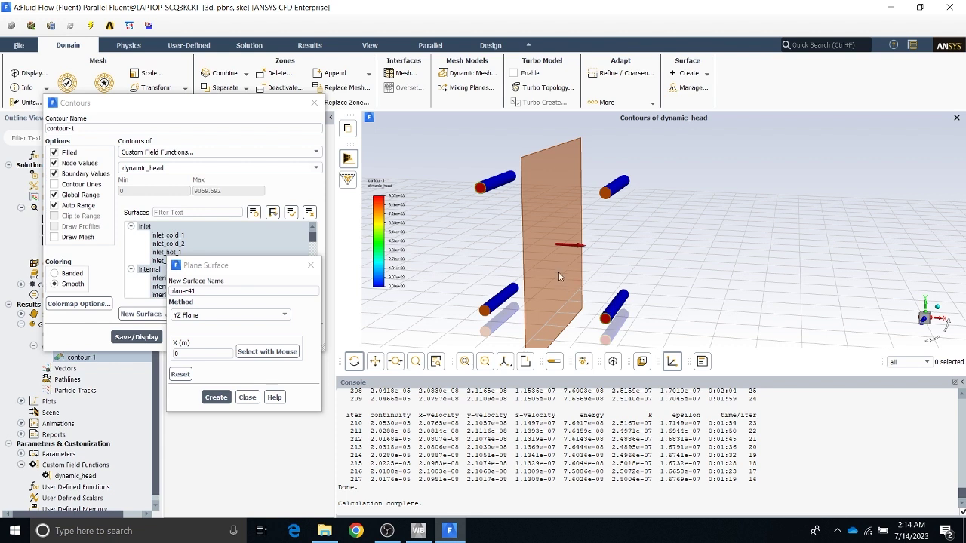
left_click_drag(573, 249, 626, 269)
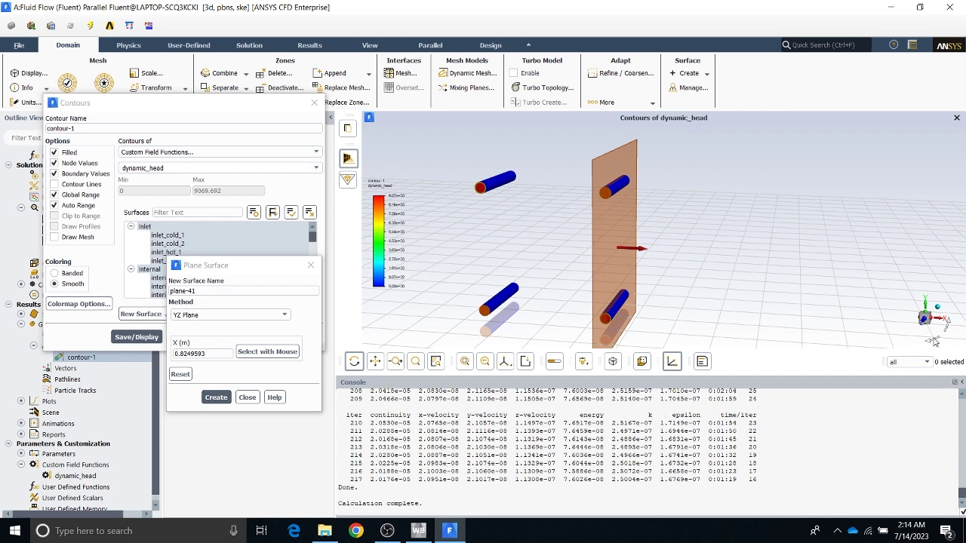
left_click_drag(933, 338, 936, 335)
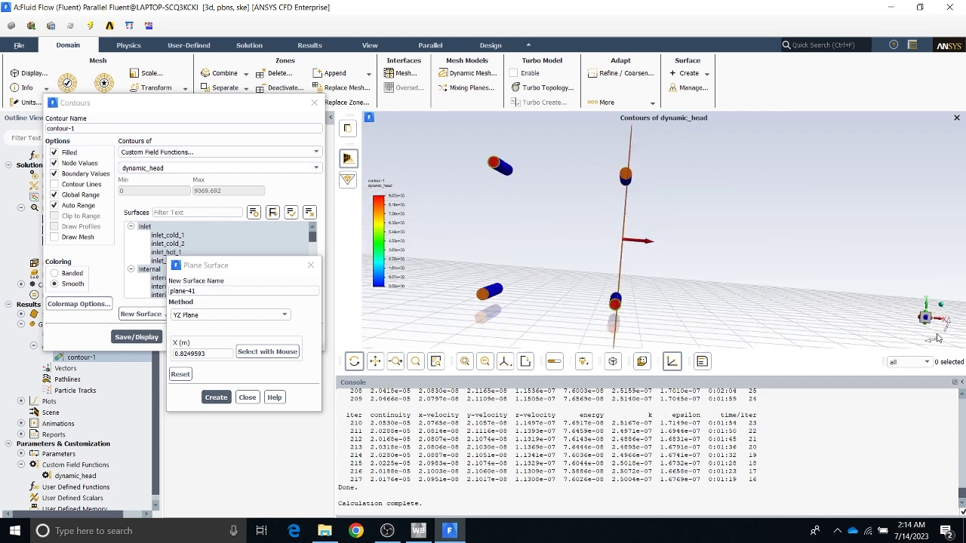
left_click_drag(650, 245, 642, 253)
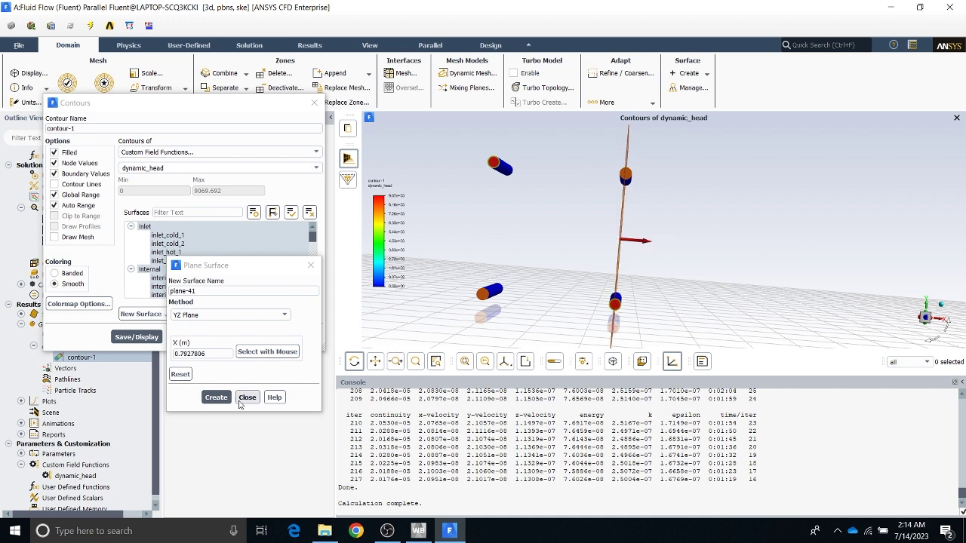
left_click(216, 398)
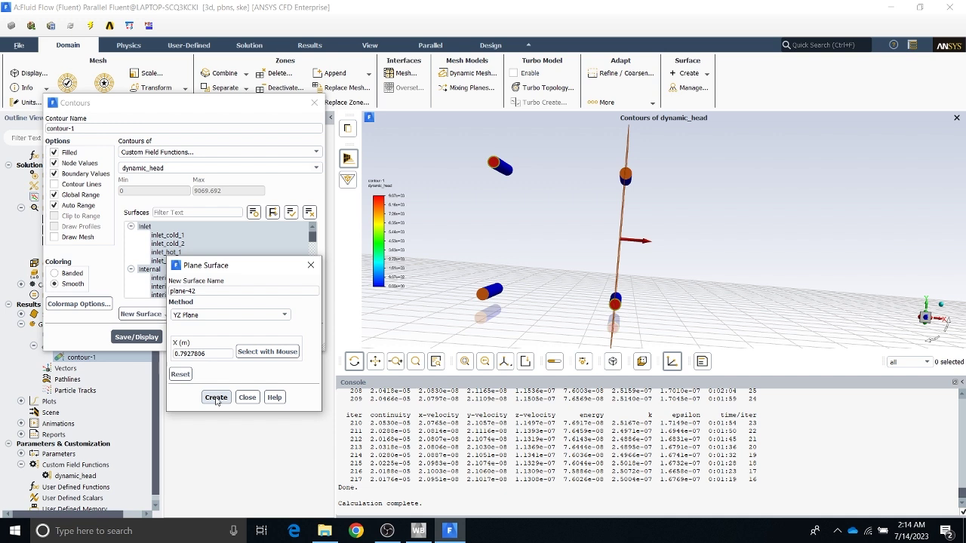
left_click(256, 398)
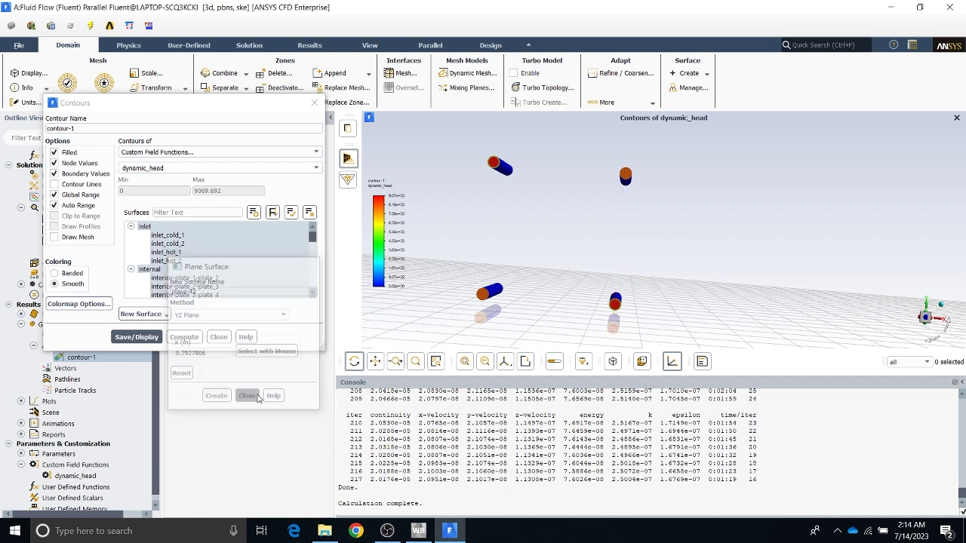
Deselect the inlet, internal, outlet and wall surfaces of contour-1 and select only plane-41
left_click(148, 228)
left_click(153, 270)
scroll(191, 287, "down", 2)
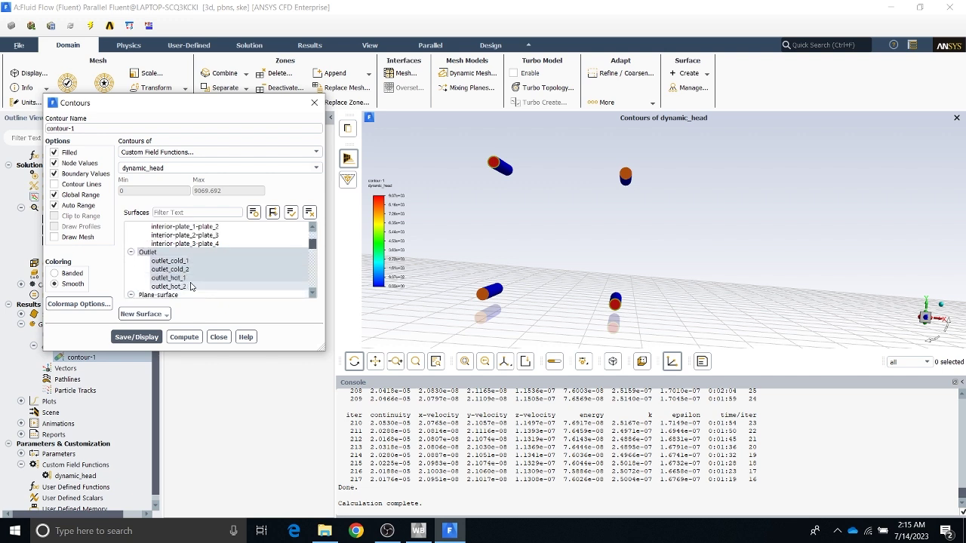
left_click(147, 252)
scroll(164, 280, "down", 2)
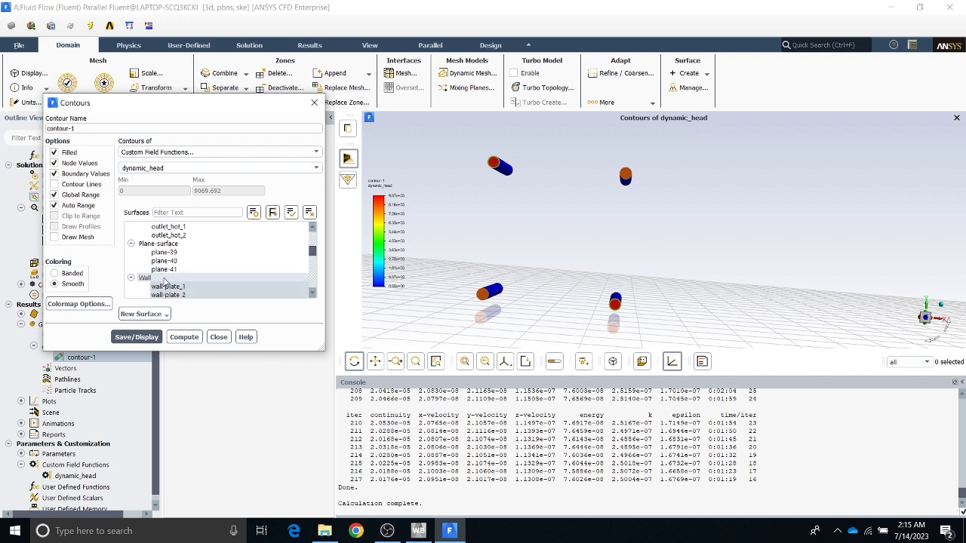
left_click(164, 279)
scroll(172, 268, "down", 6)
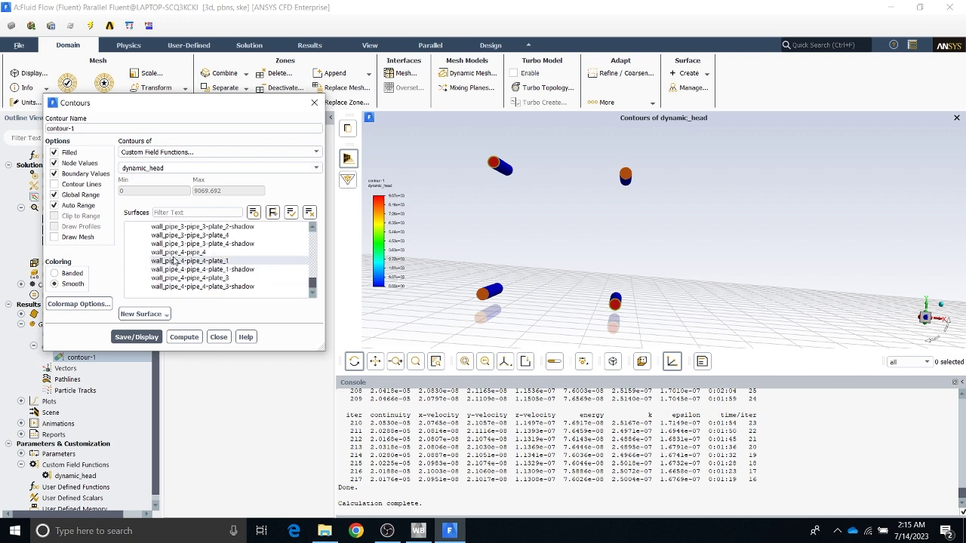
scroll(174, 260, "up", 6)
left_click(173, 269)
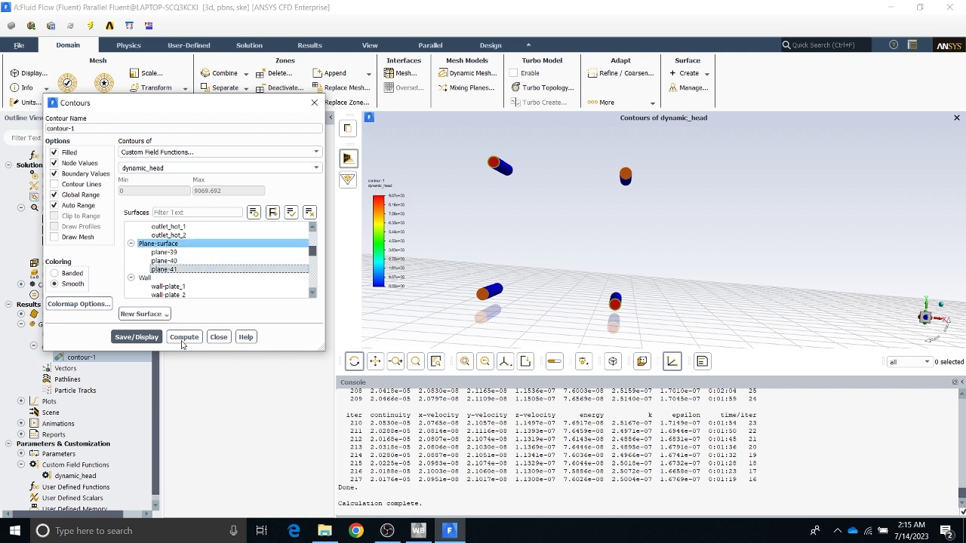
Display contour-1 as static temperature on plane-41 and view the plane face-on
left_click(174, 152)
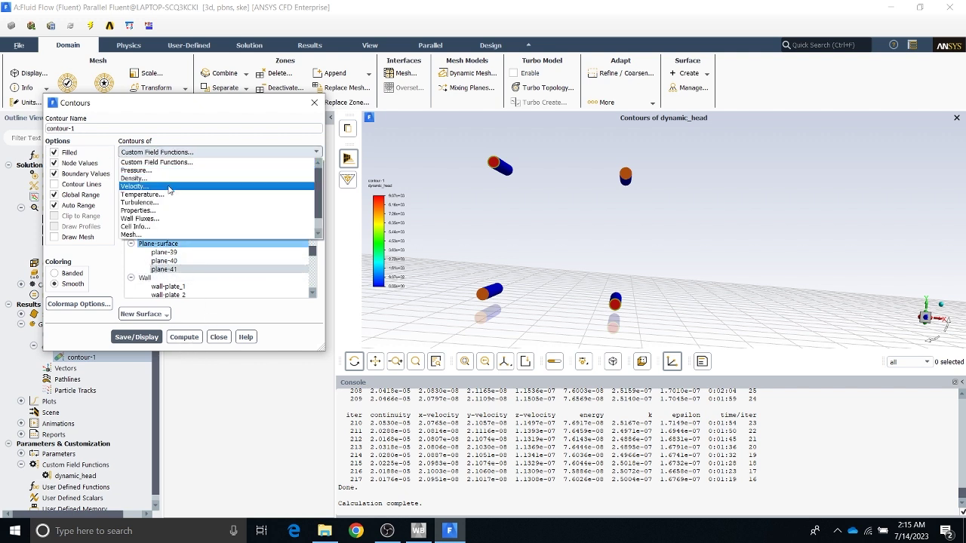
left_click(167, 195)
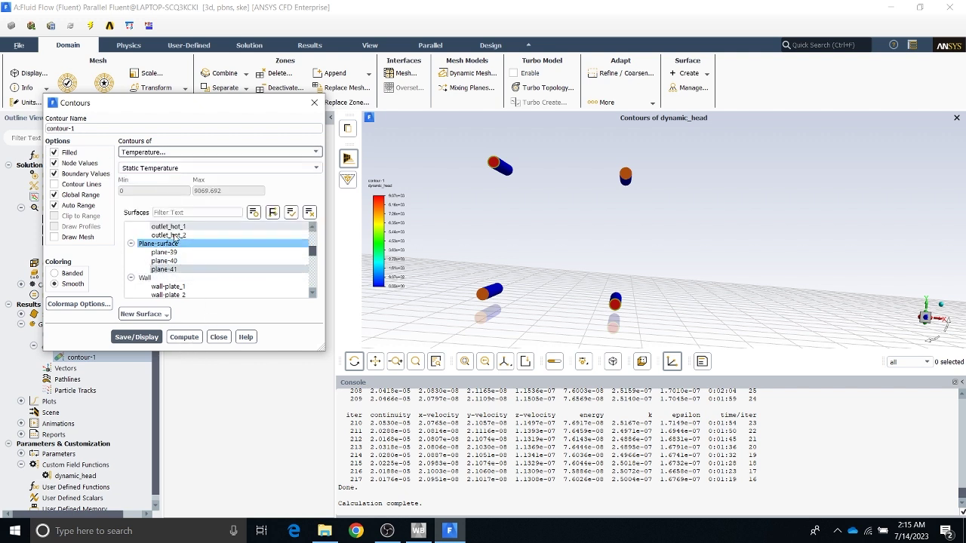
left_click(152, 343)
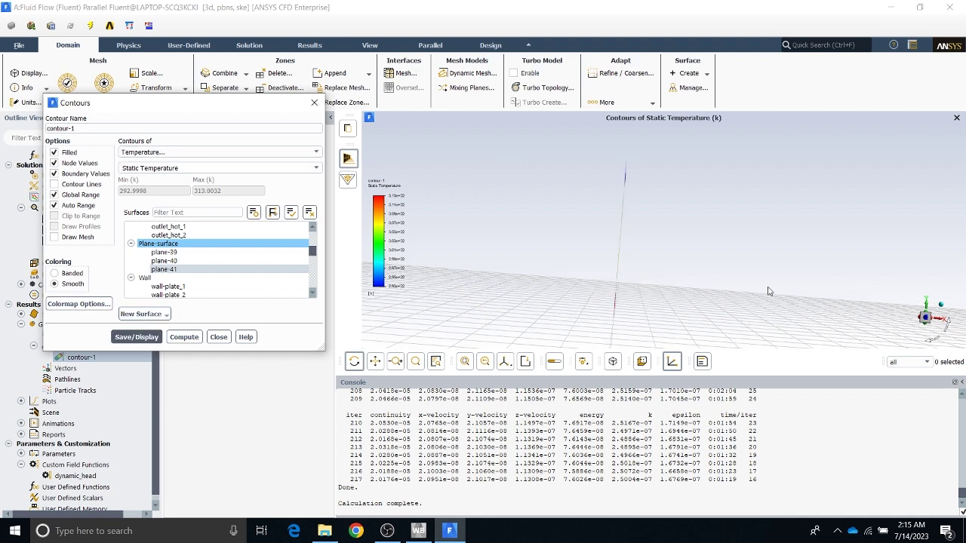
left_click(952, 325)
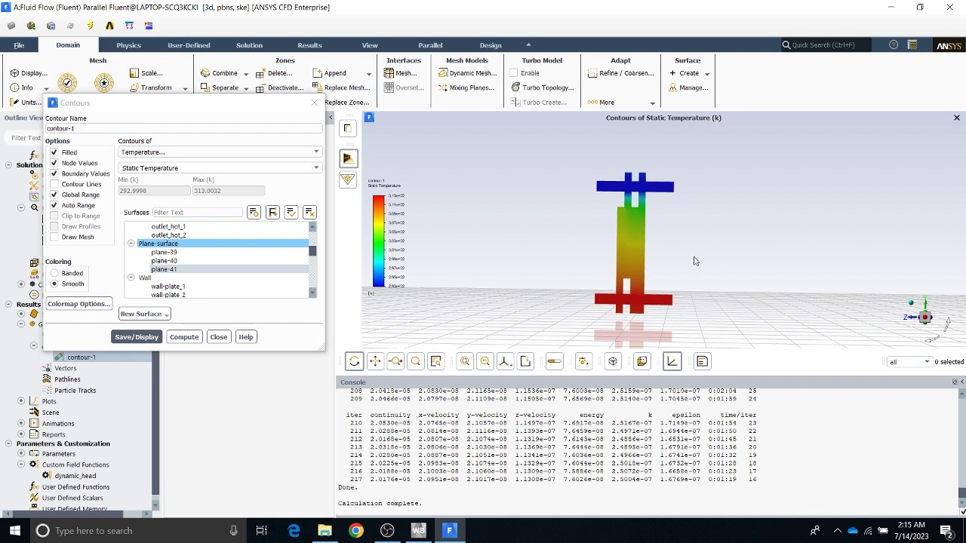
scroll(693, 255, "down", 1)
scroll(694, 255, "up", 1)
scroll(695, 259, "up", 1)
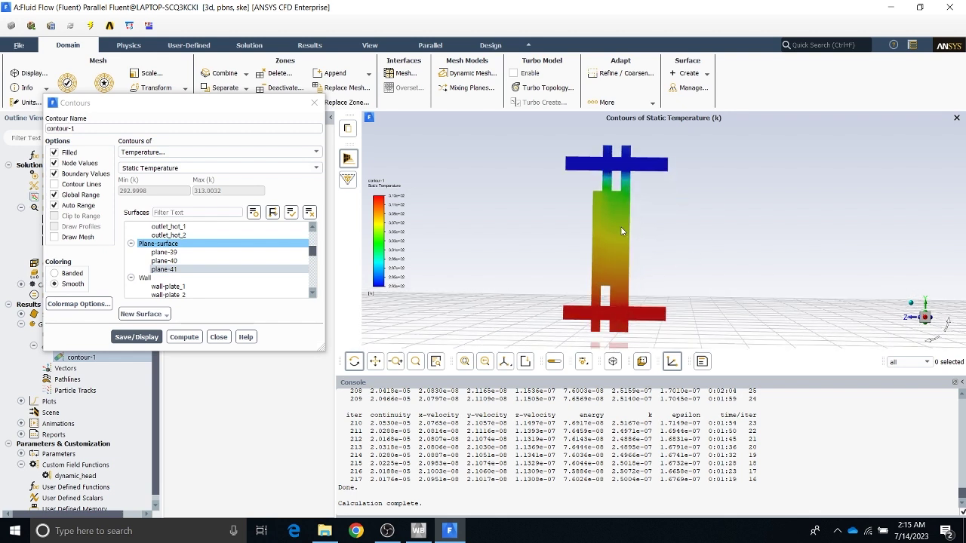
Turn on Contour Lines for contour-1 and redisplay the static temperature on plane-41
left_click(55, 186)
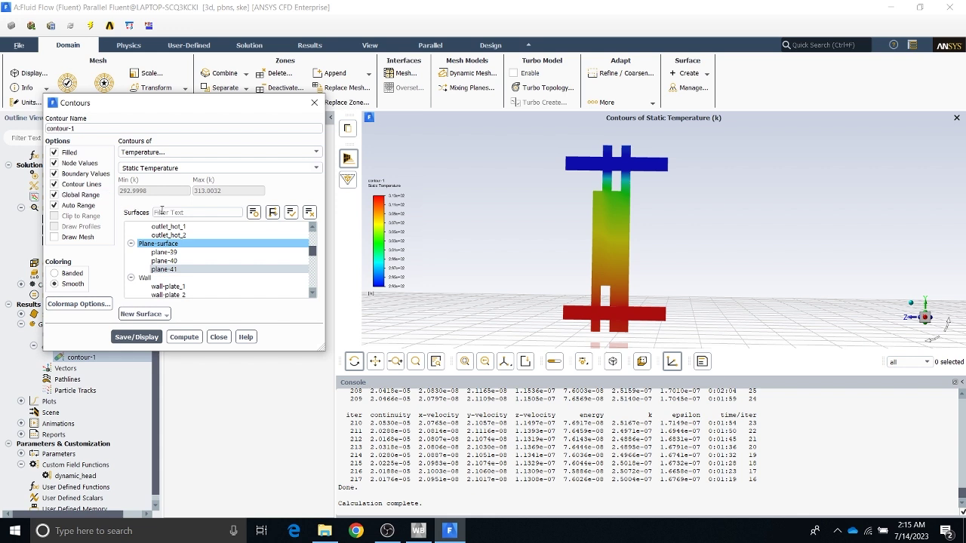
left_click(209, 244)
left_click(135, 337)
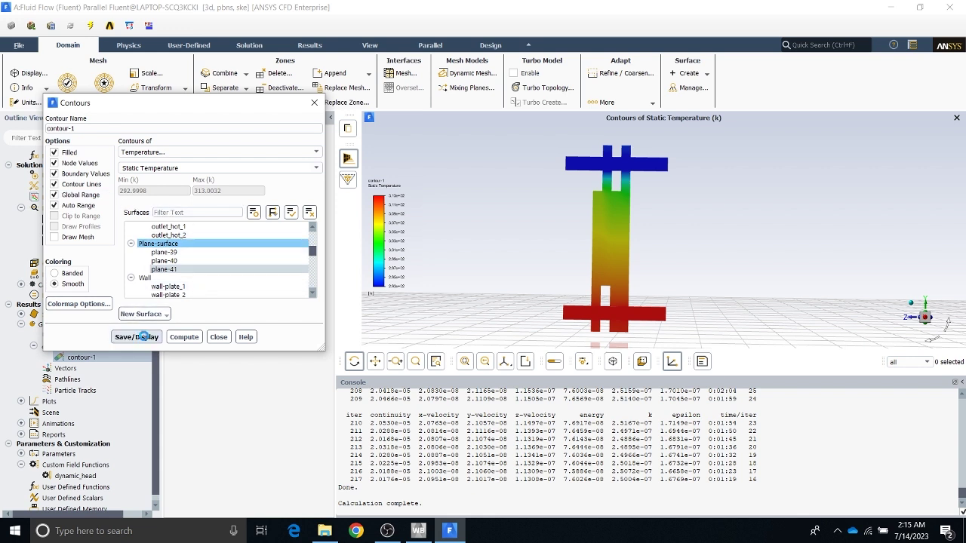